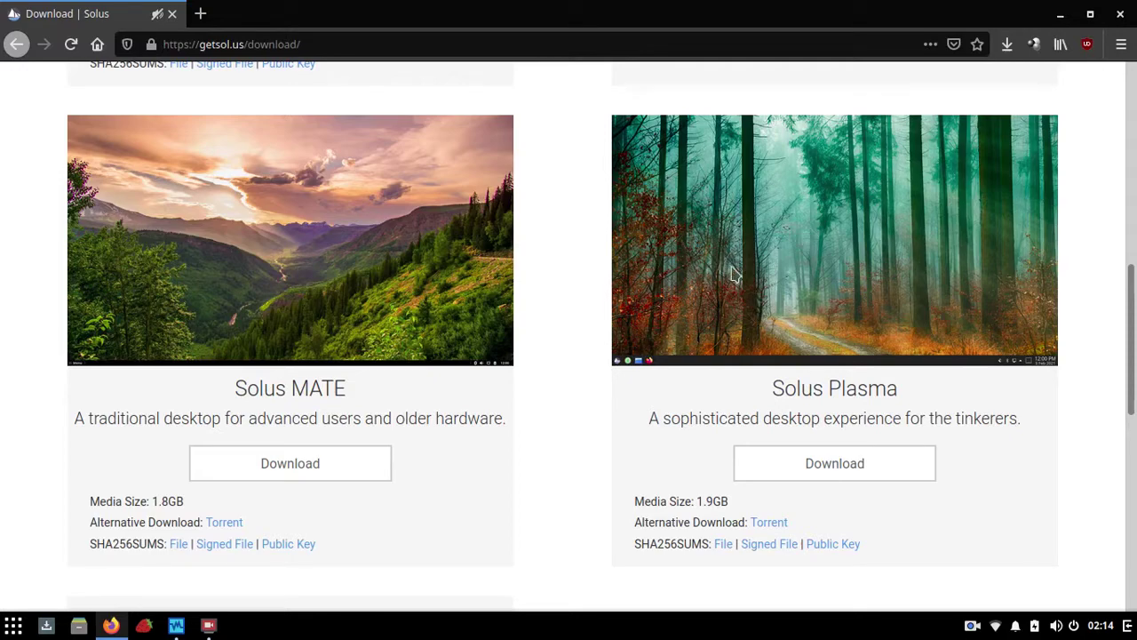
Step: Request the Solus Budgie ISO on the getsol.us download page, then cancel the save prompt
scroll(719, 315, down, 1)
scroll(721, 315, up, 10)
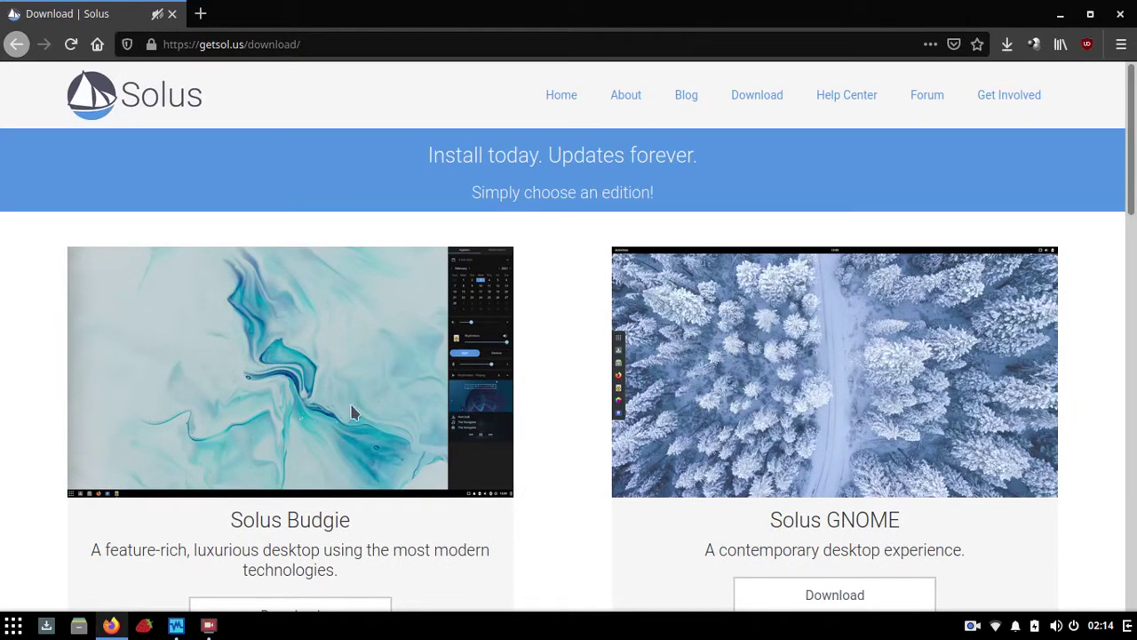
scroll(296, 384, down, 1)
scroll(296, 384, down, 3)
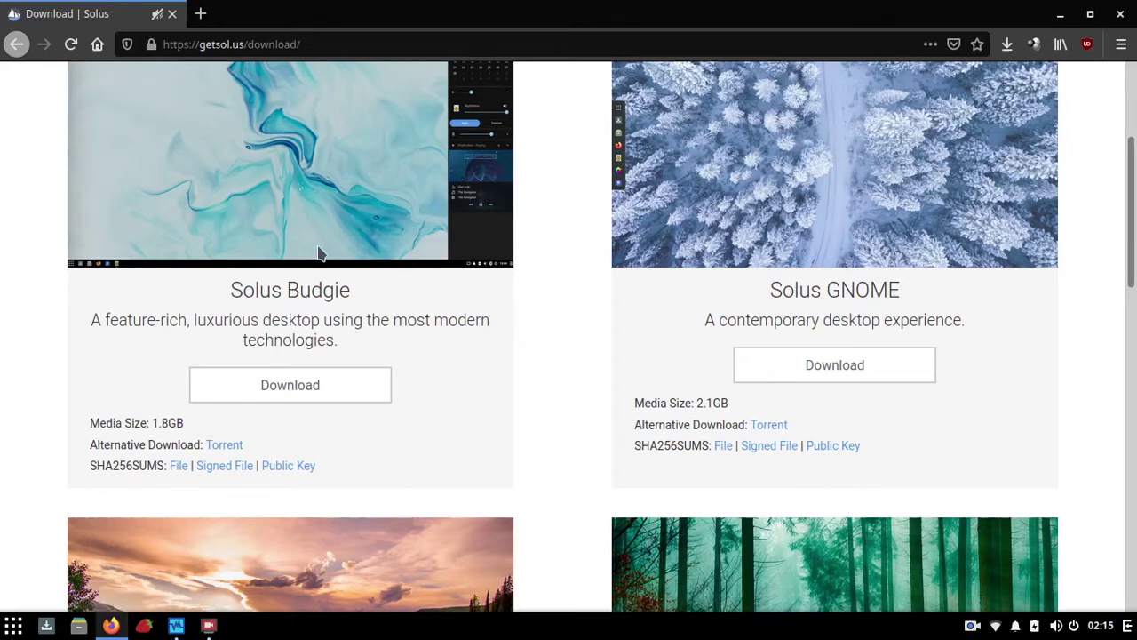
scroll(384, 212, up, 3)
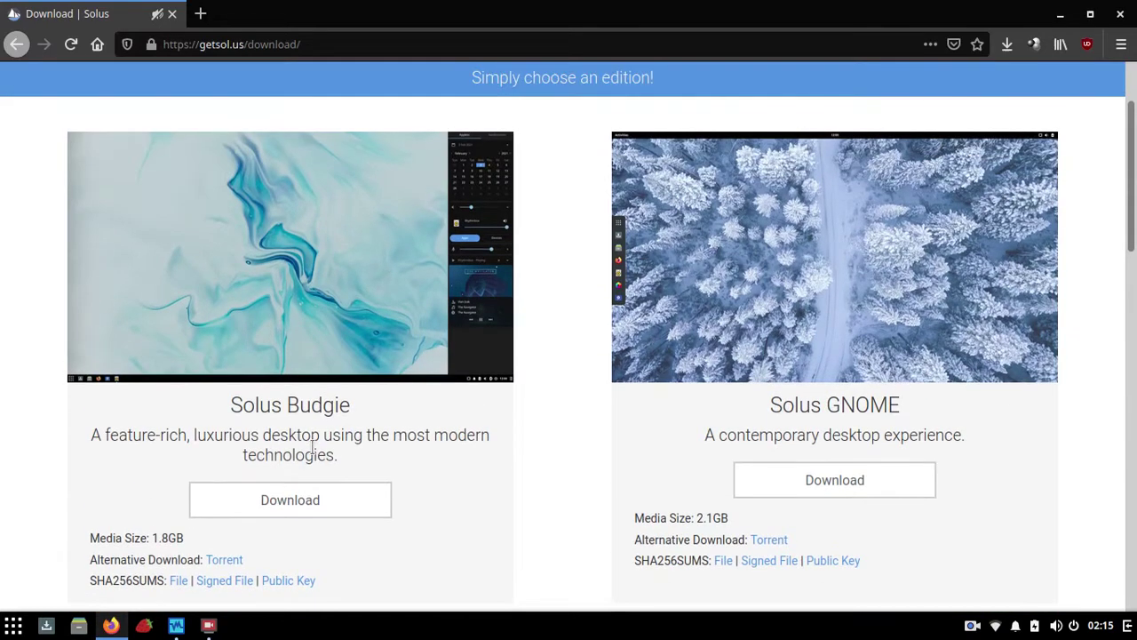
click(302, 502)
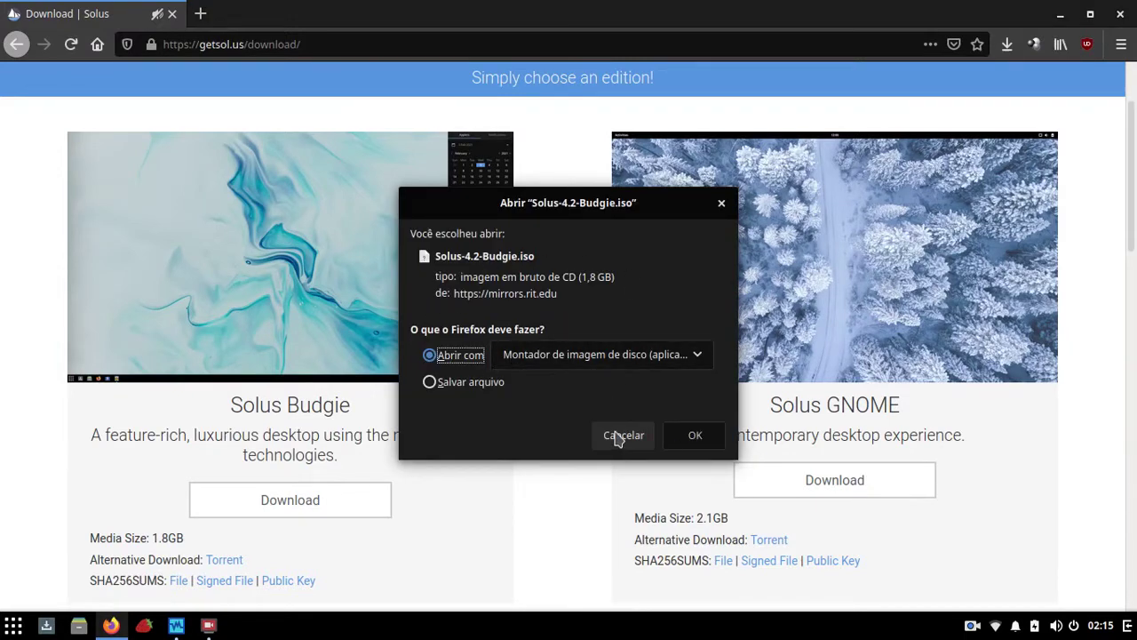
click(620, 439)
Step: Open the NFS mount folder in Files and switch to root with su in the drop-down terminal
click(78, 625)
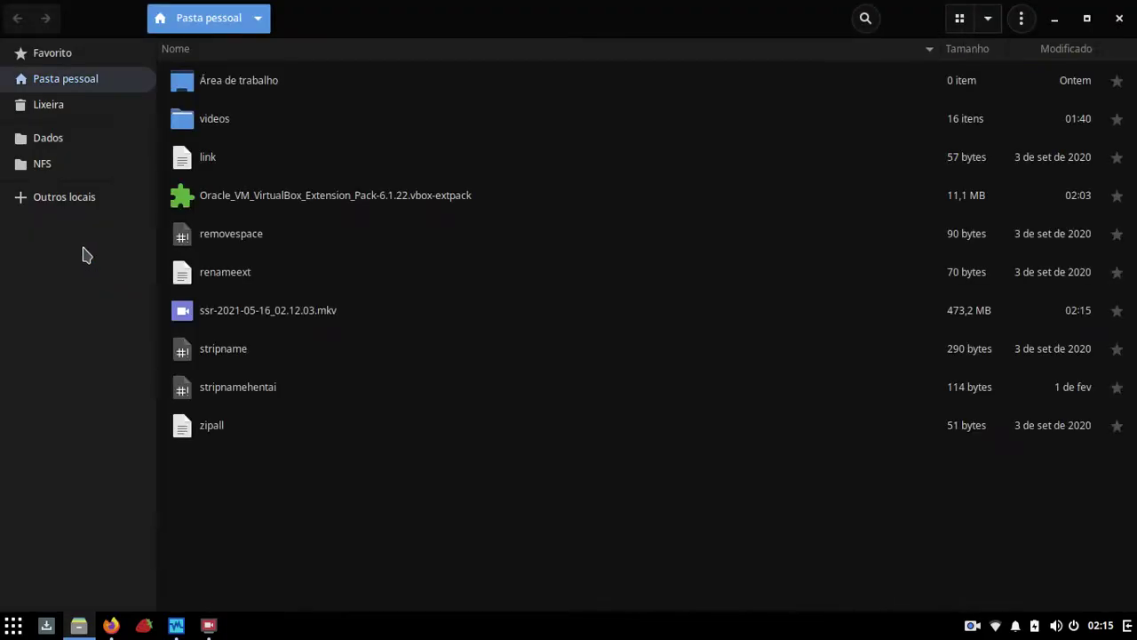
click(53, 165)
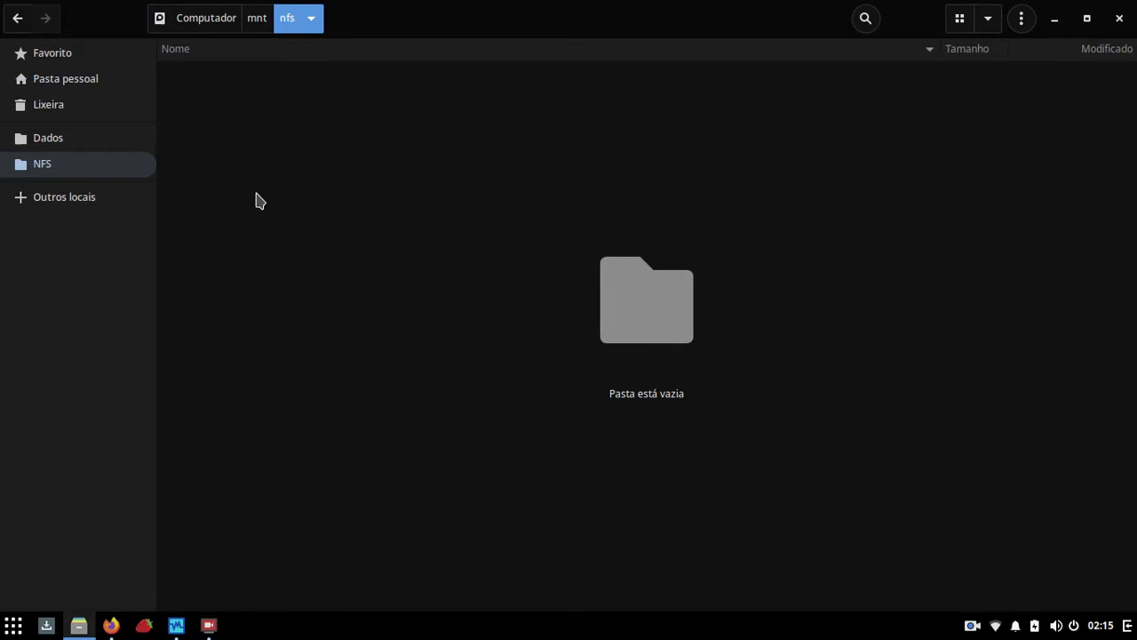
key(F12)
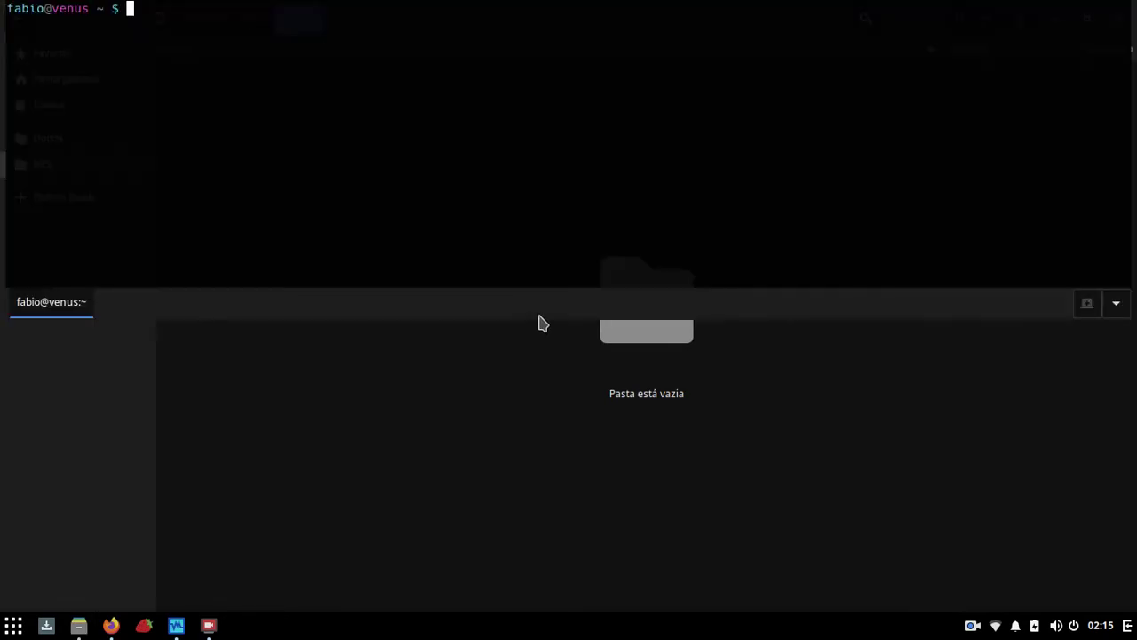
text(su)
key(Return)
key(Return)
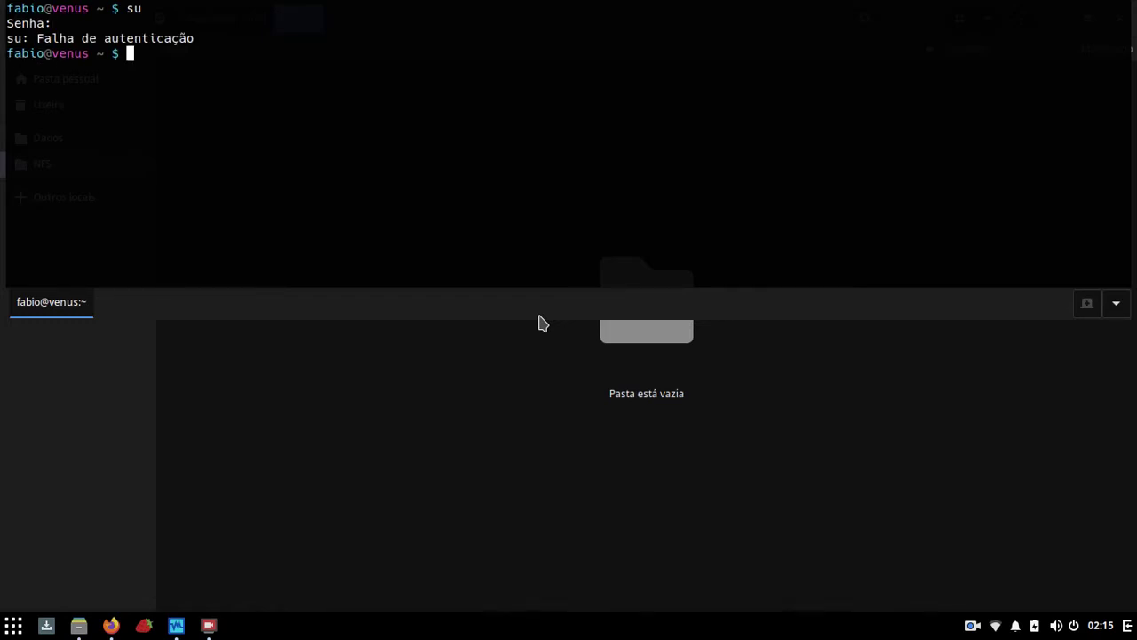
text(su)
key(Return)
key(Return)
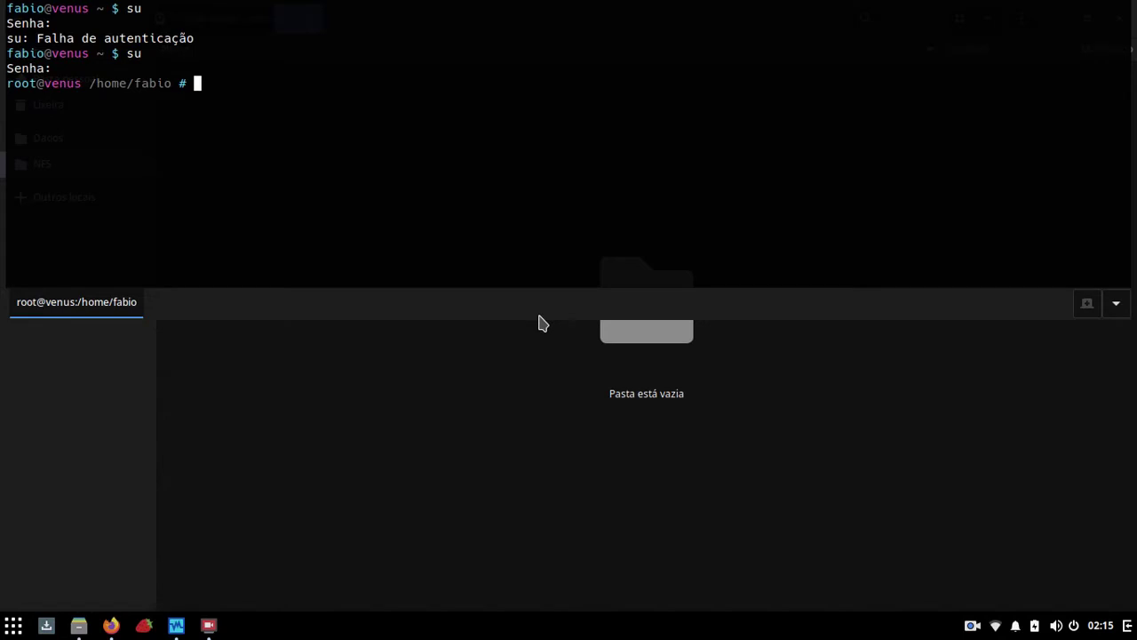
Step: Rerun the history's mount command for 10.1.1.1:/mnt/dados onto /mnt/nfs, then hide the terminal
key(ctrl+r)
text(mount)
key(Return)
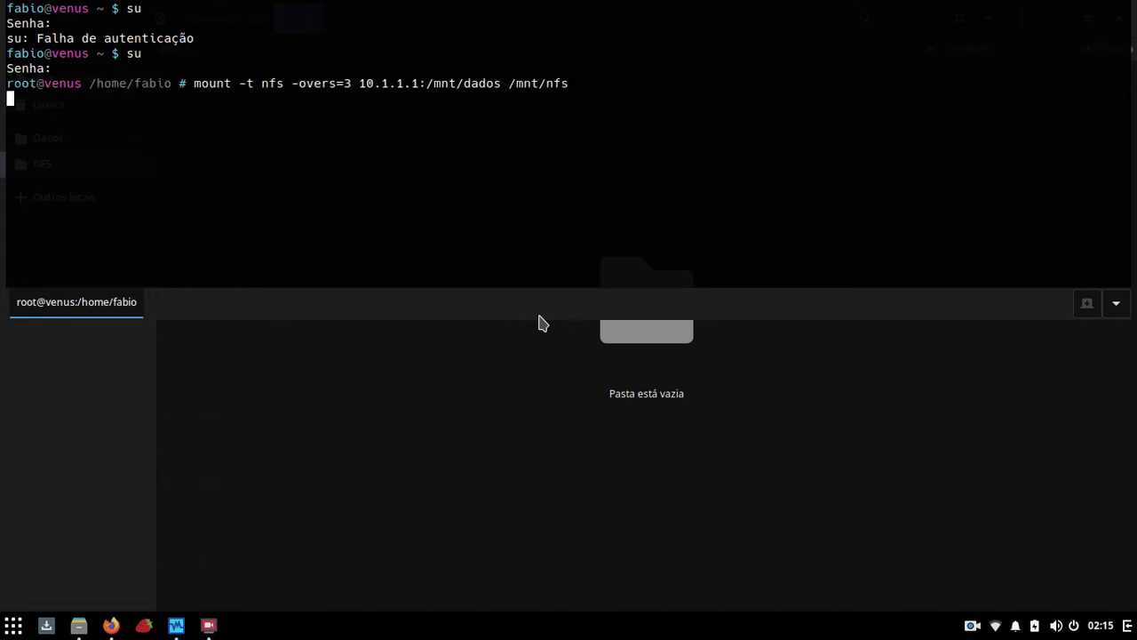
key(F12)
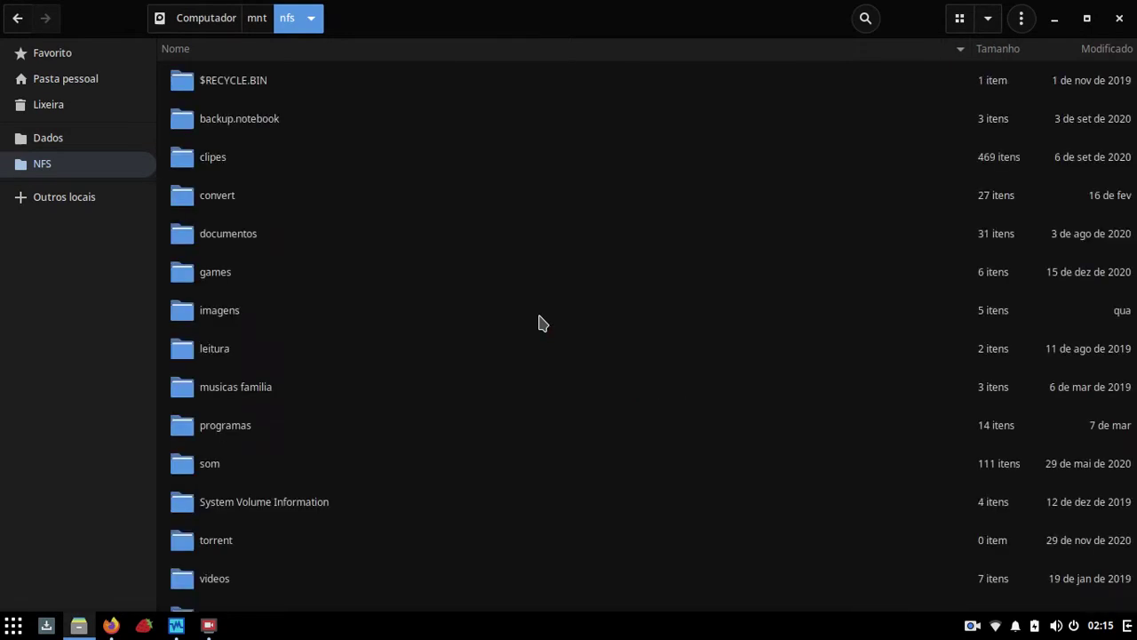
Step: Copy Solus-4.2-Budgie.iso from the share's programas/Sistemas Operacionais folder
scroll(240, 258, down, 1)
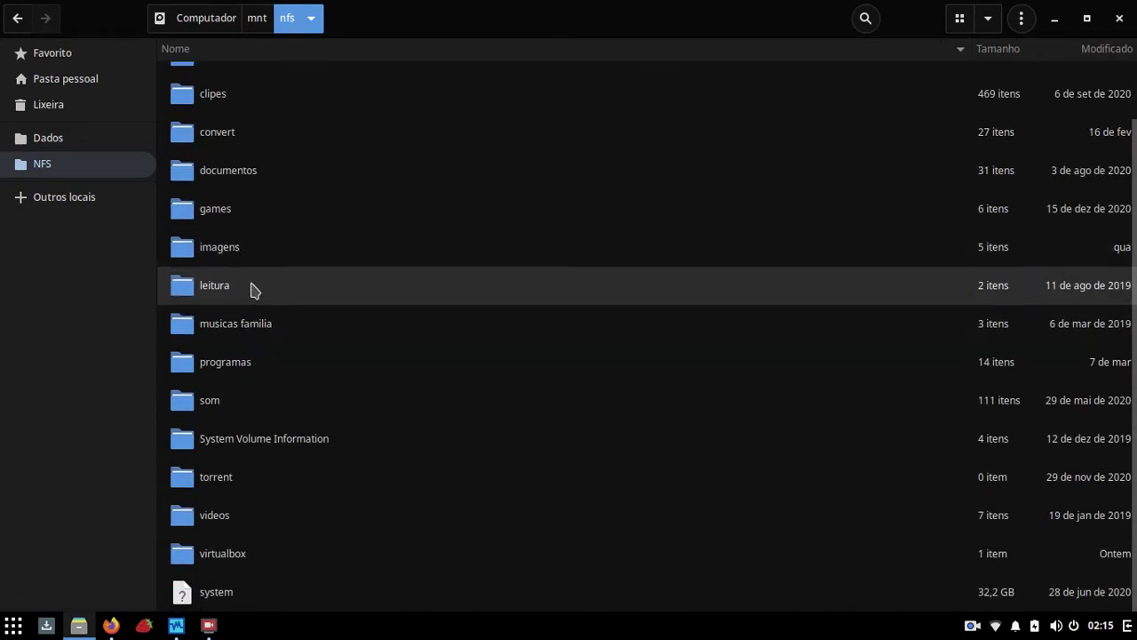
double_click(238, 358)
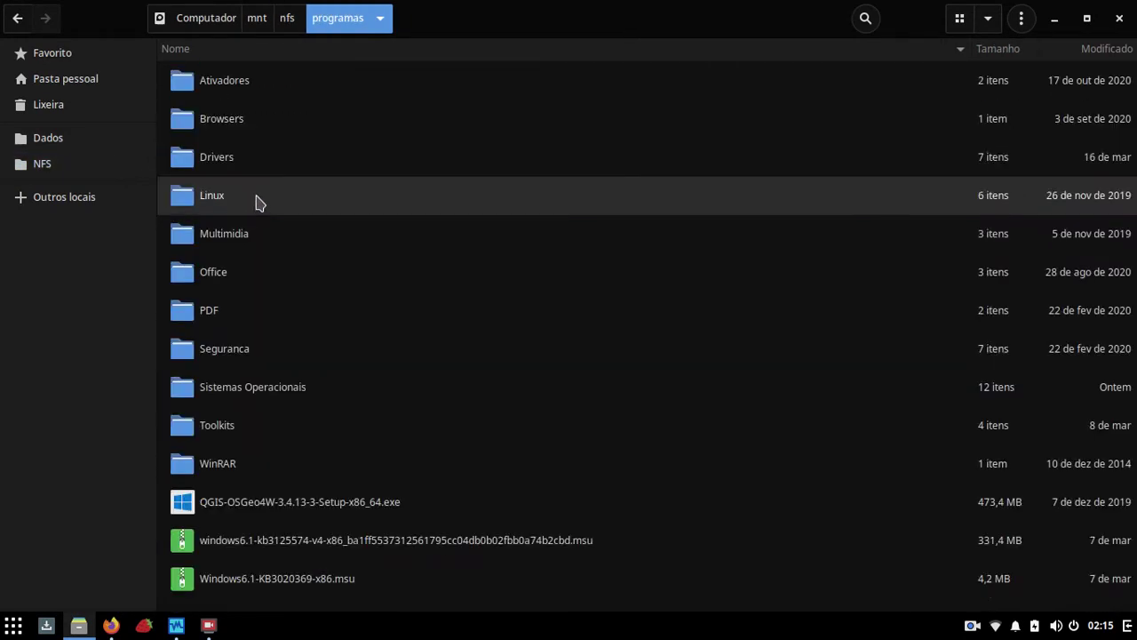
double_click(249, 388)
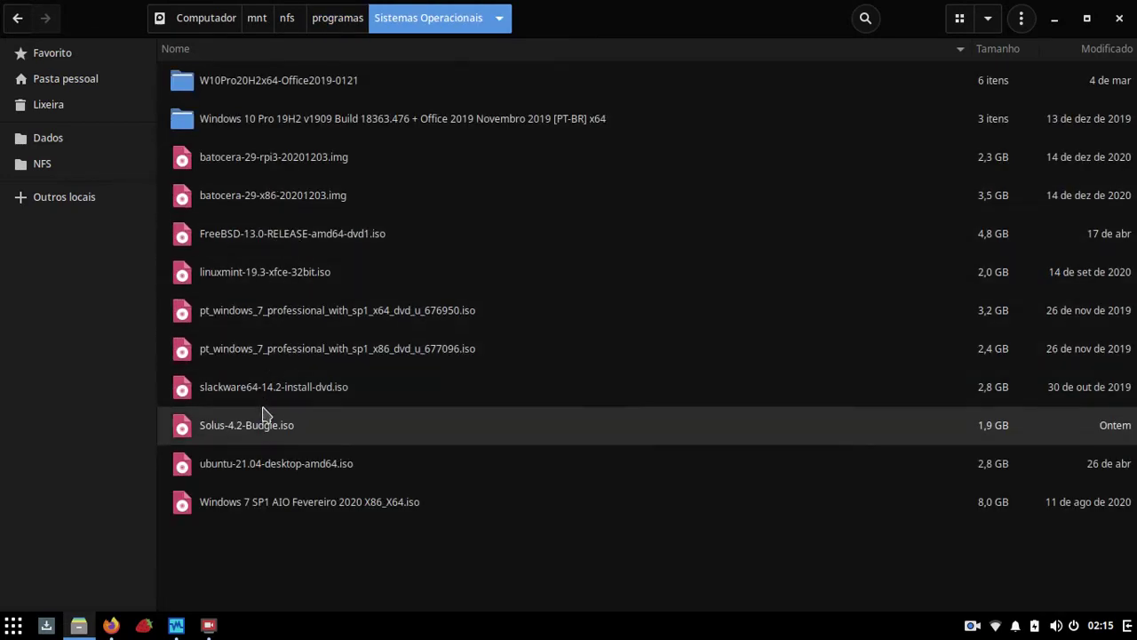
right_click(262, 427)
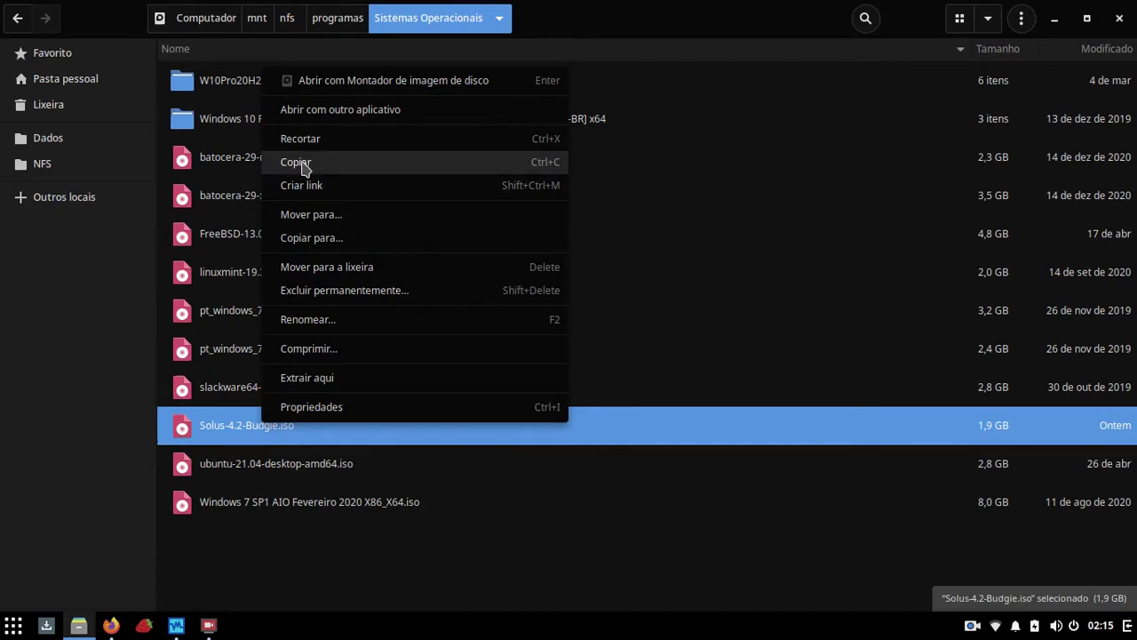
click(298, 163)
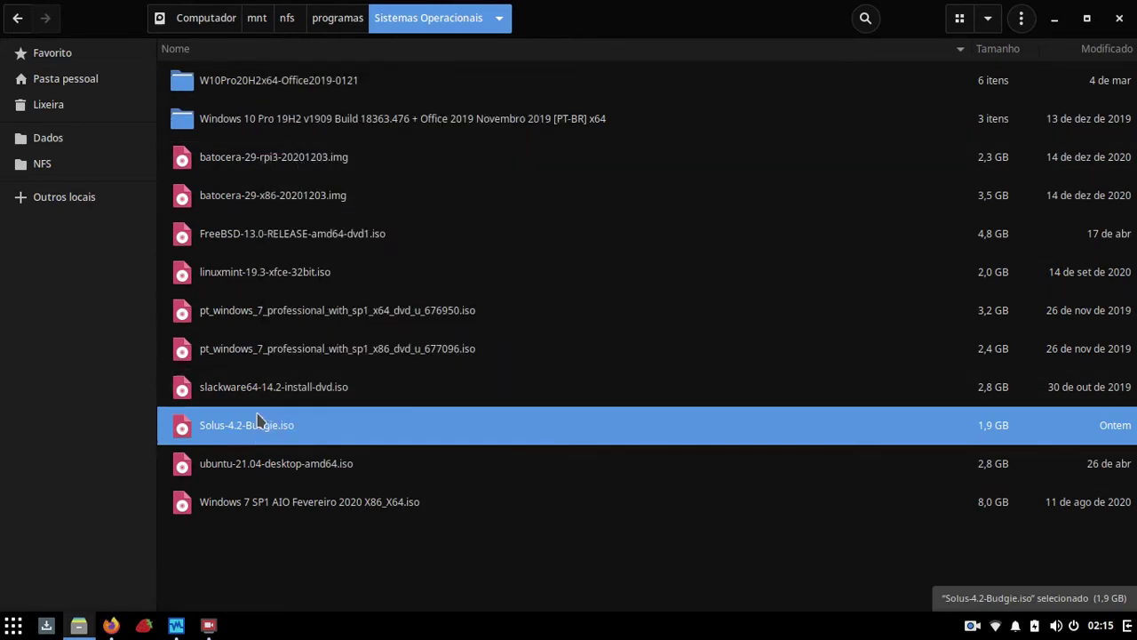
Step: Paste the ISO into the home folder (Pasta pessoal) and check the copy progress
click(71, 80)
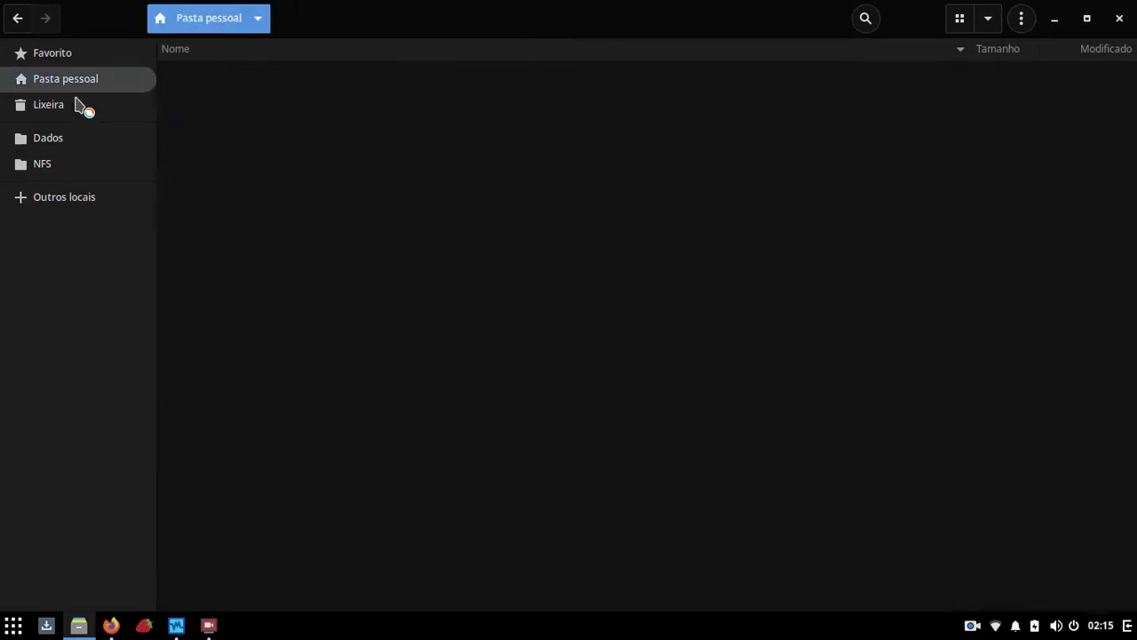
right_click(297, 582)
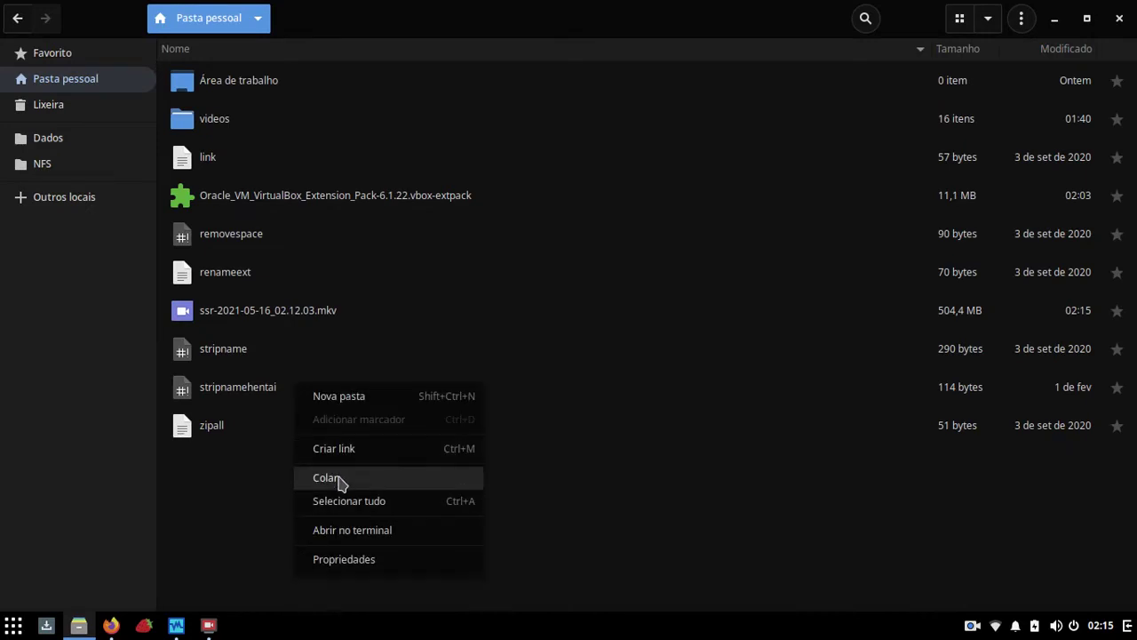
click(338, 477)
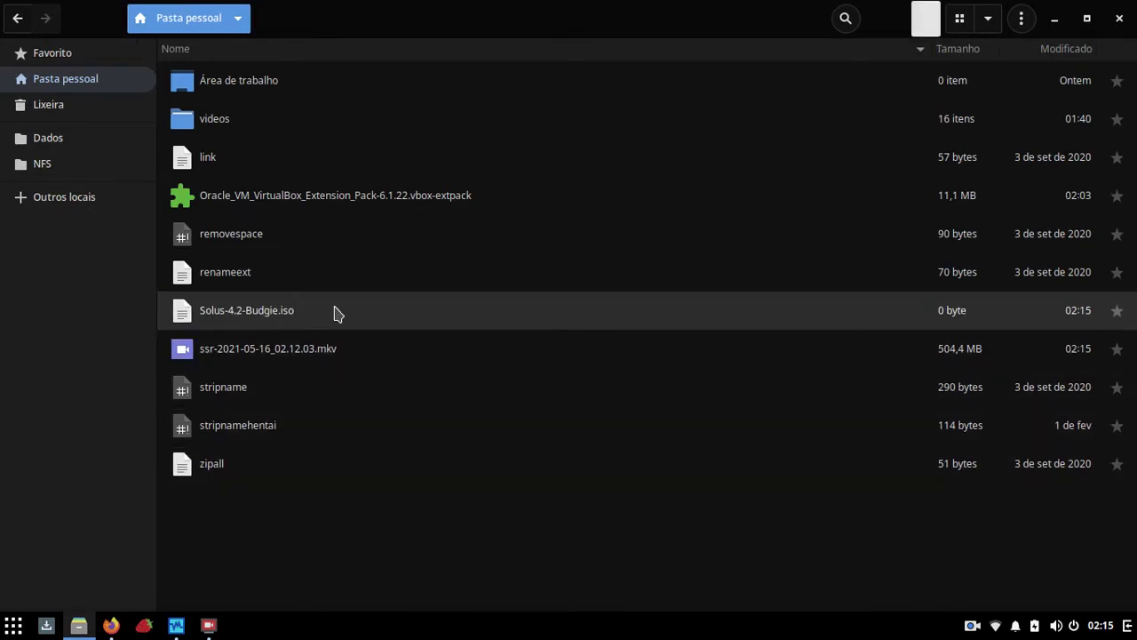
click(927, 19)
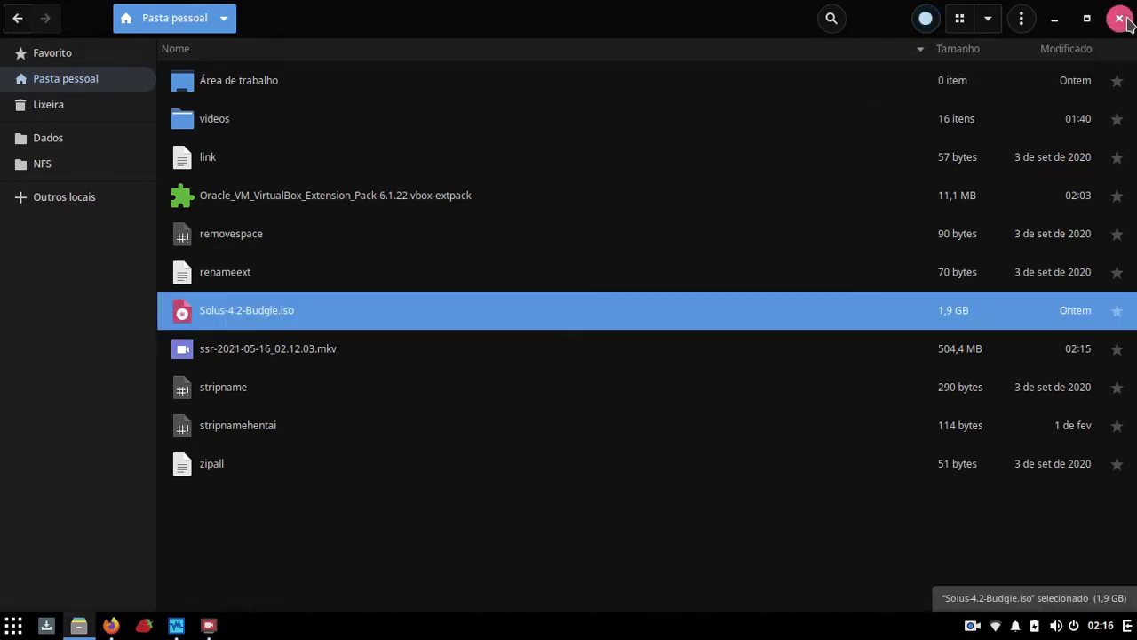
Step: Close Files, minimize Firefox, launch VirtualBox via the 'vir' menu search and select the Solus VM
click(1119, 18)
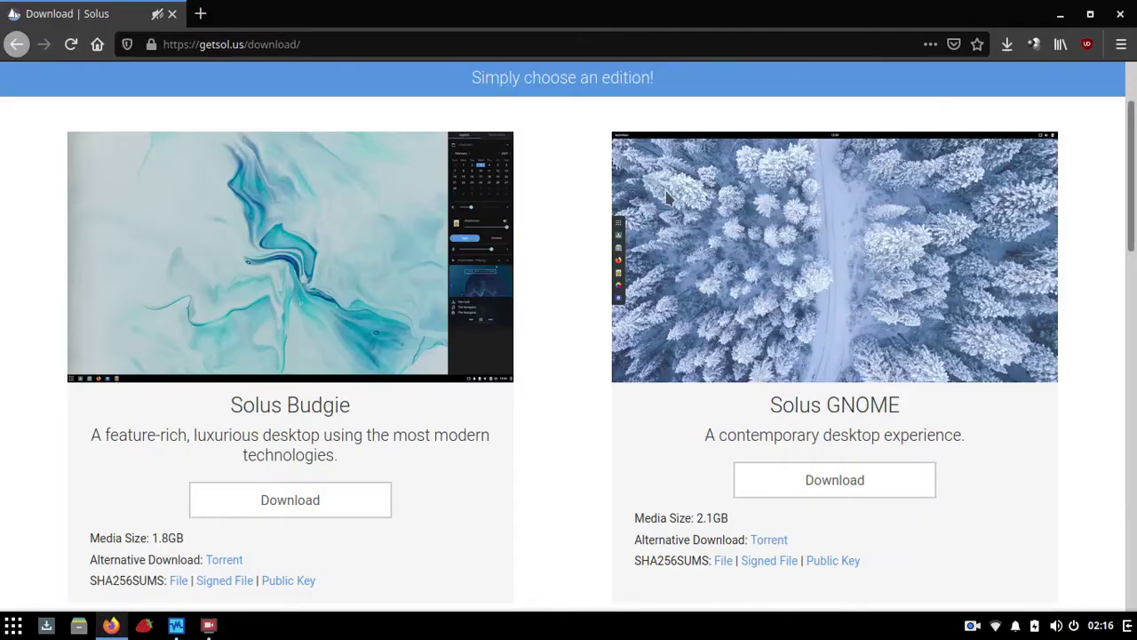
click(1059, 16)
click(13, 629)
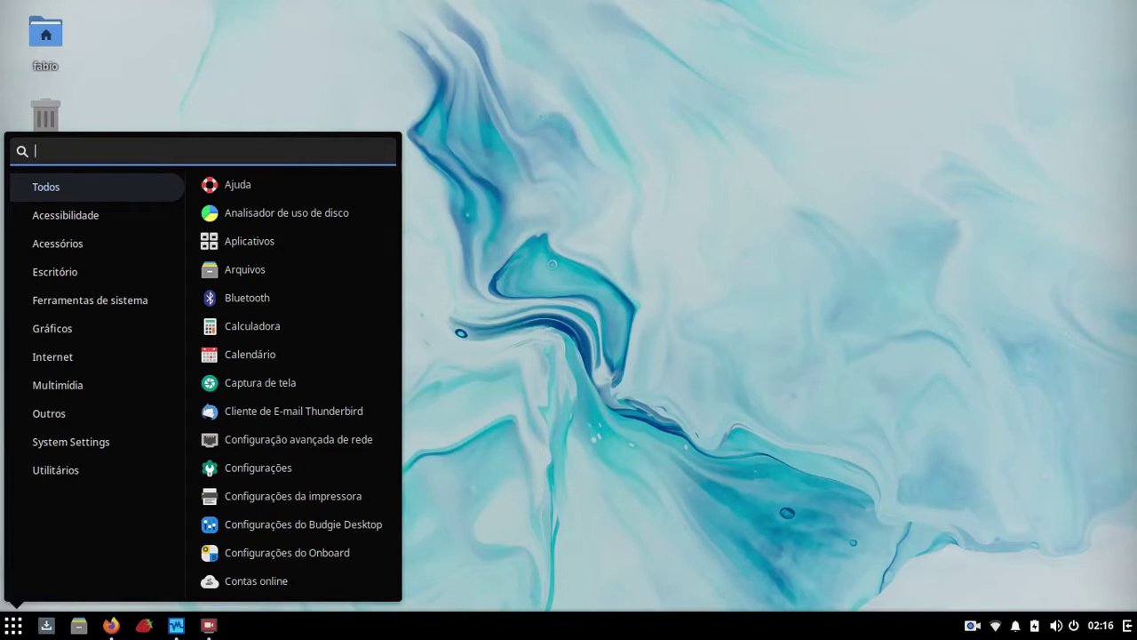
text(vir)
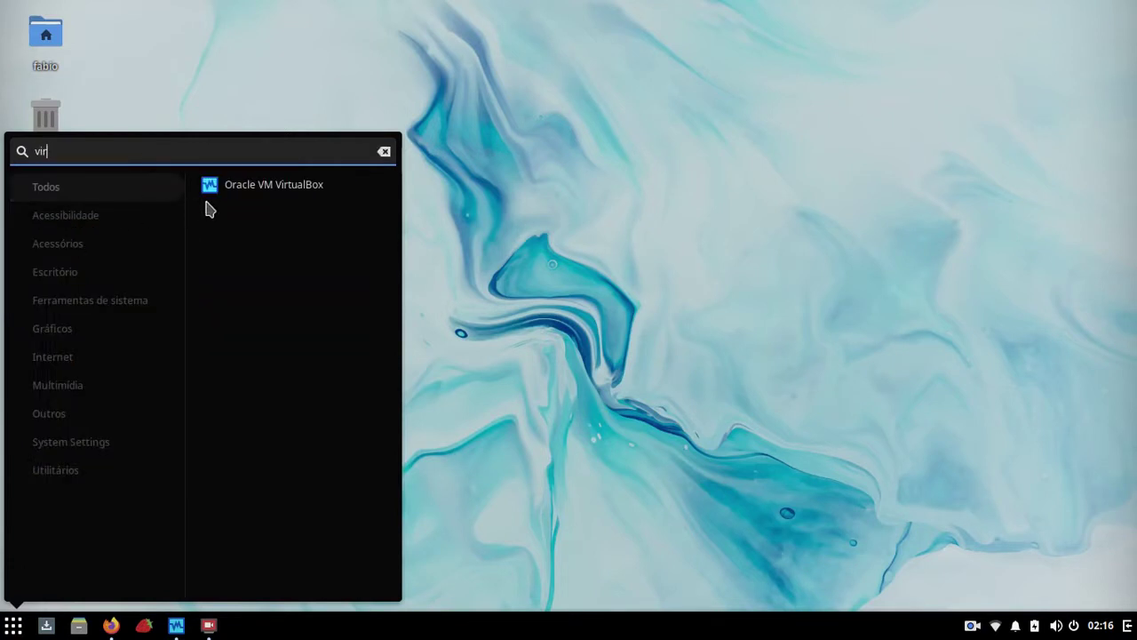
click(240, 188)
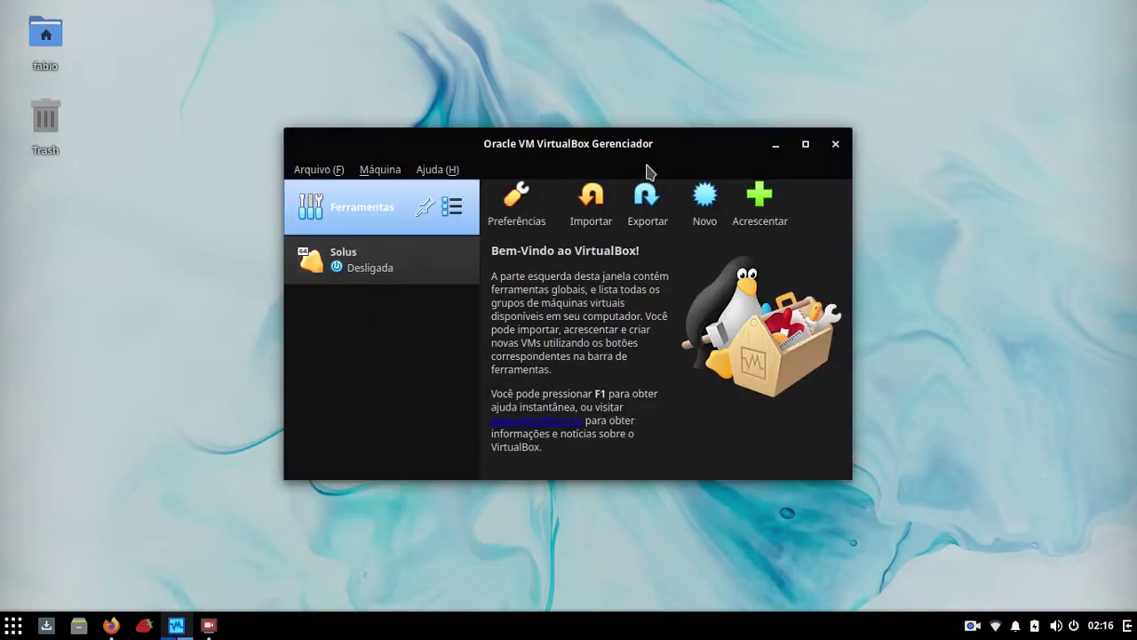
click(338, 267)
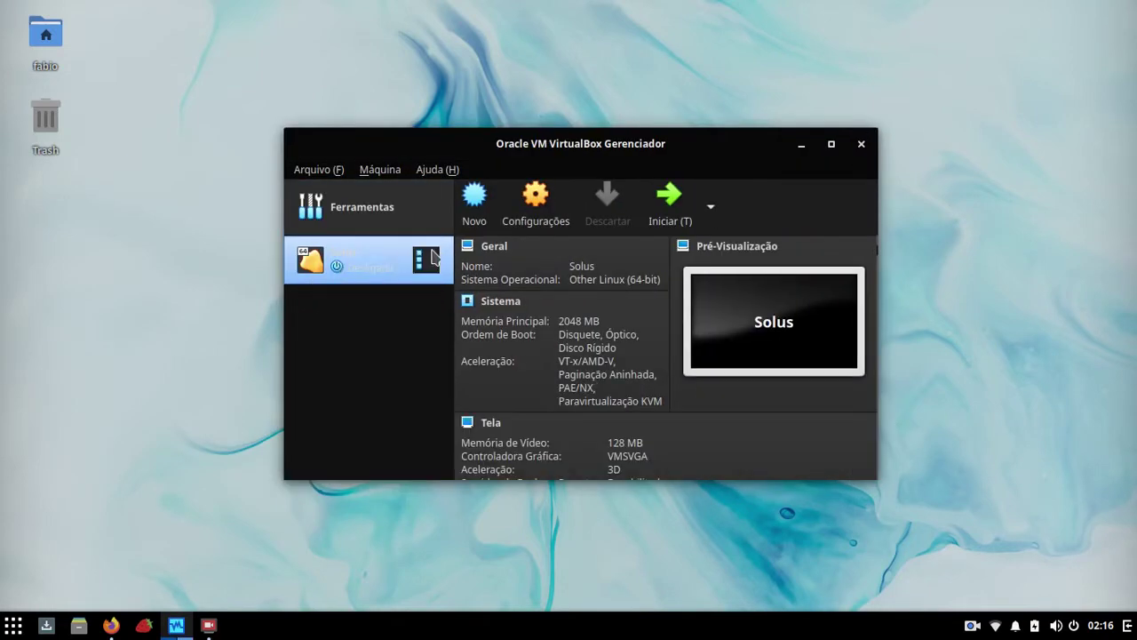
Step: Review the Solus VM's System, processor, display and storage settings, then close them unchanged
click(540, 231)
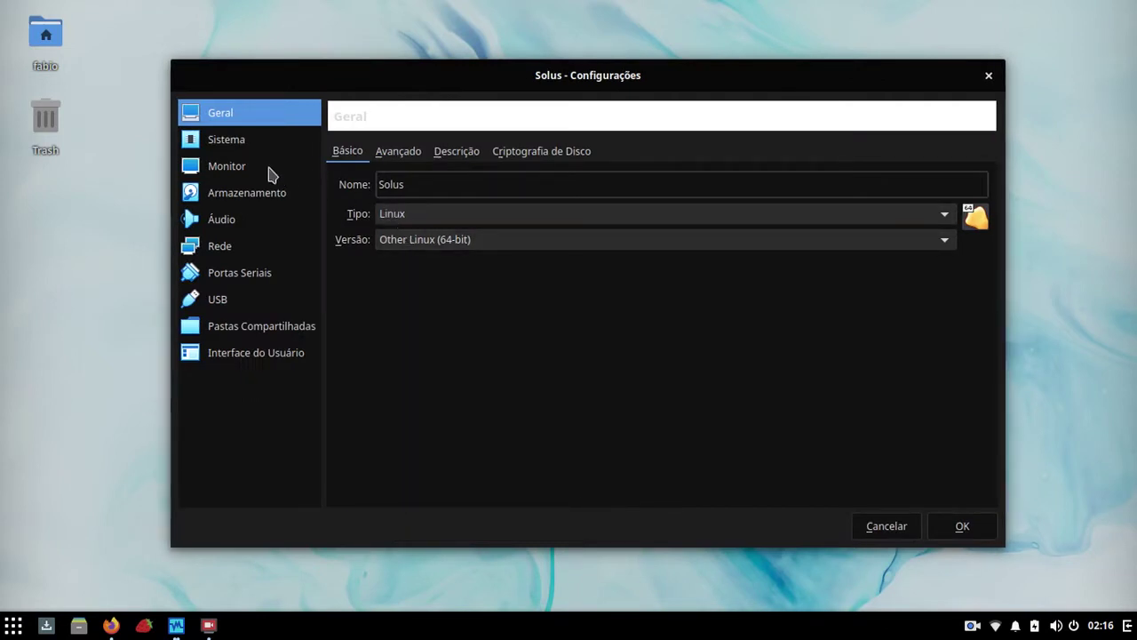
click(222, 145)
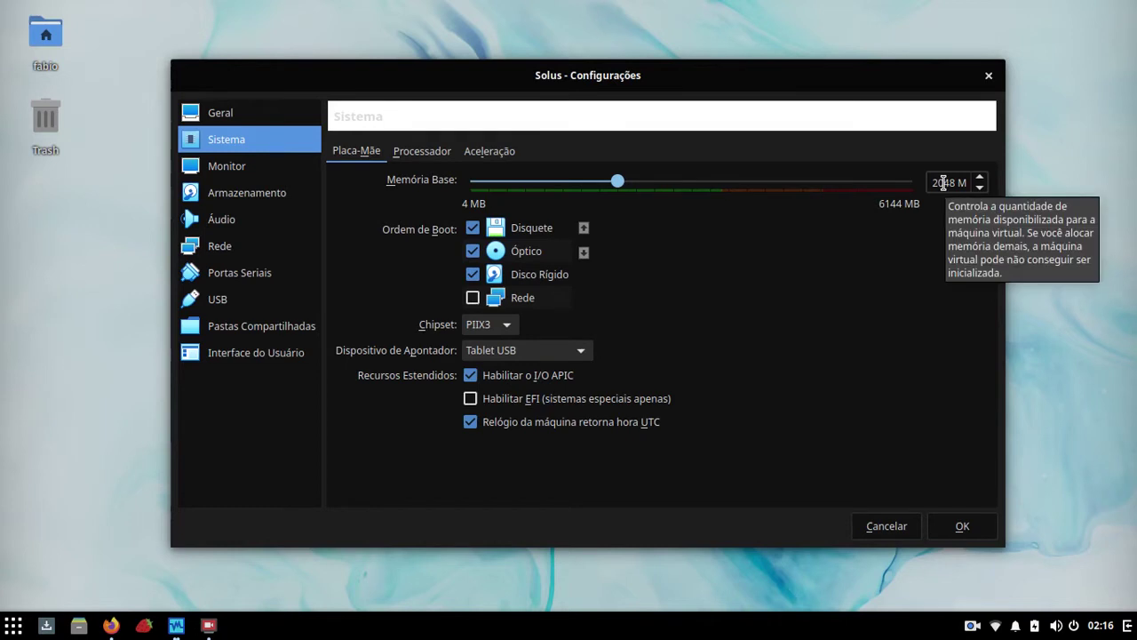
click(429, 156)
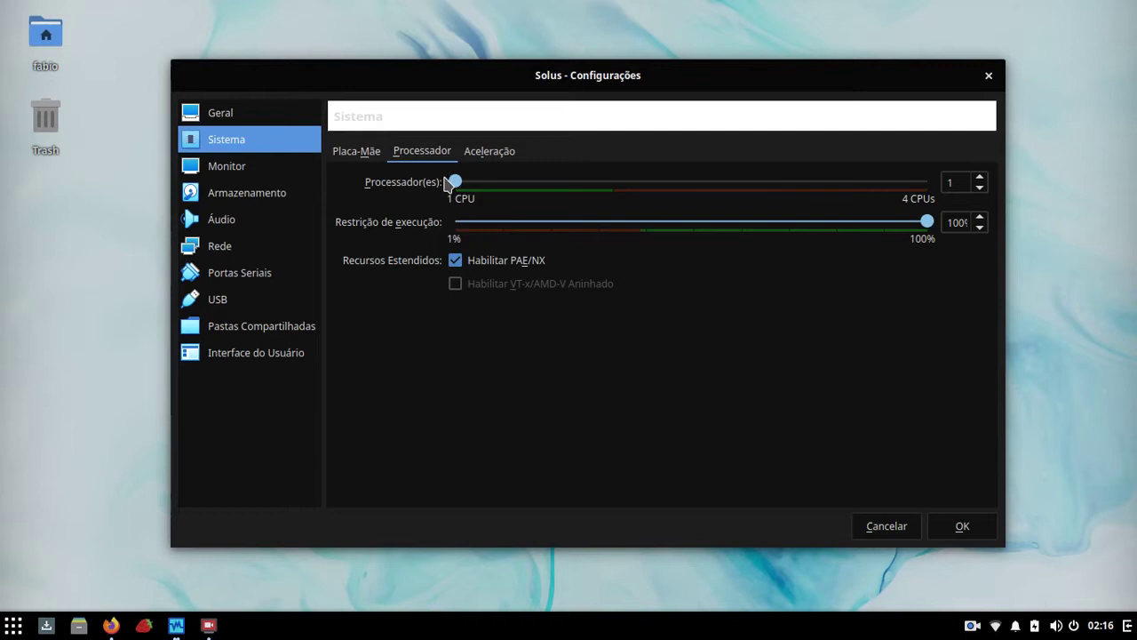
click(240, 174)
click(236, 204)
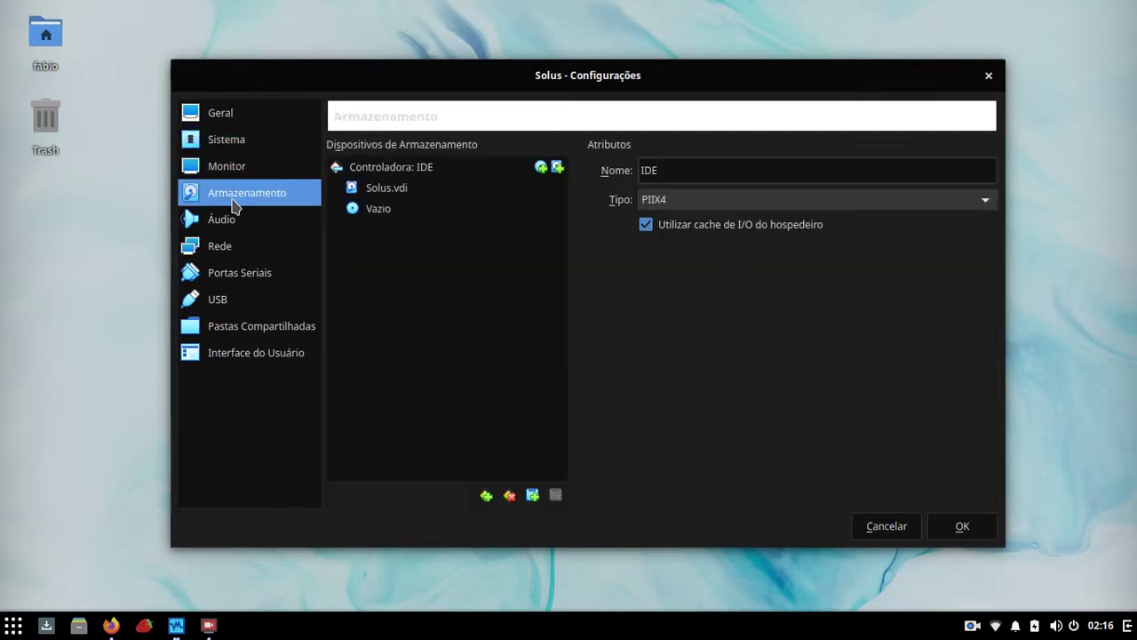
click(229, 147)
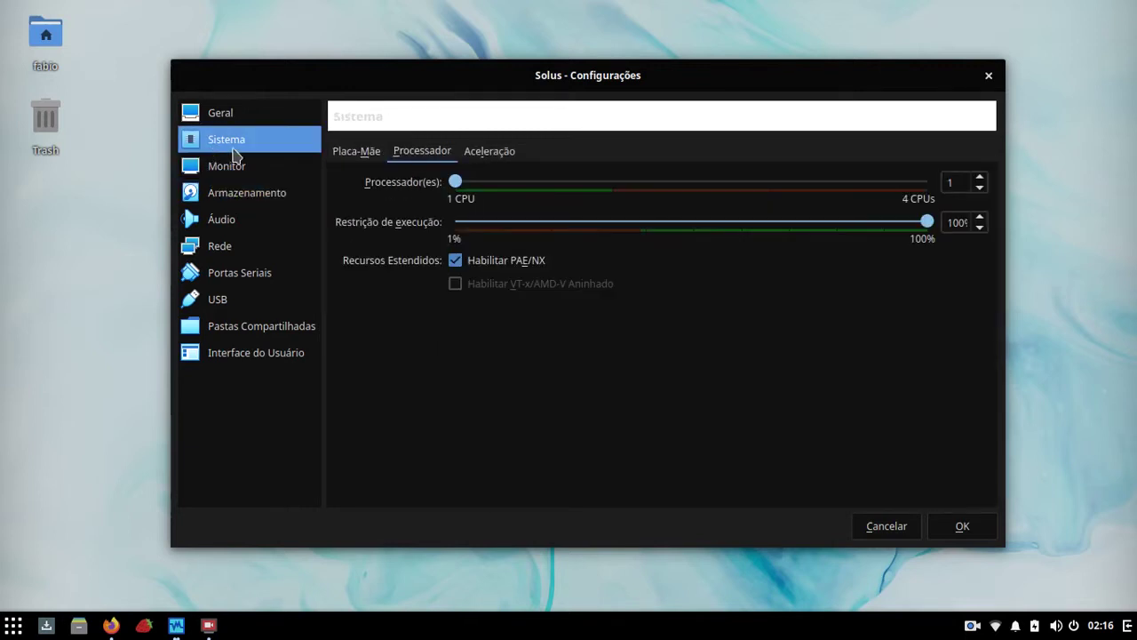
click(887, 526)
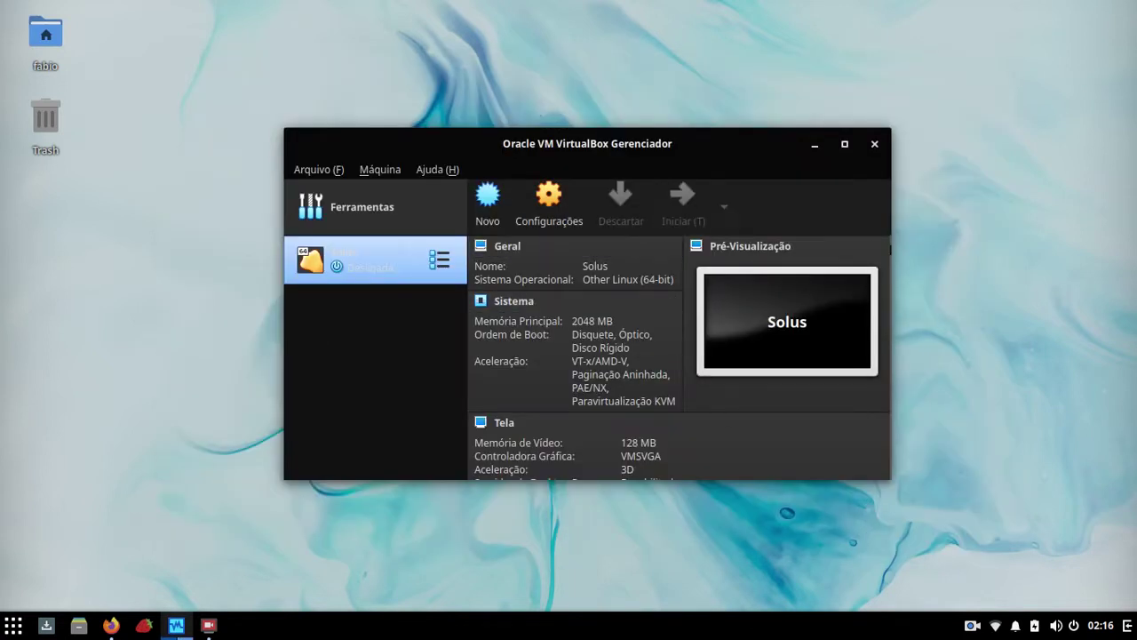
Step: Start the Solus VM after adding Solus-4.2-Budgie.iso from the home folder as its boot disc
click(686, 218)
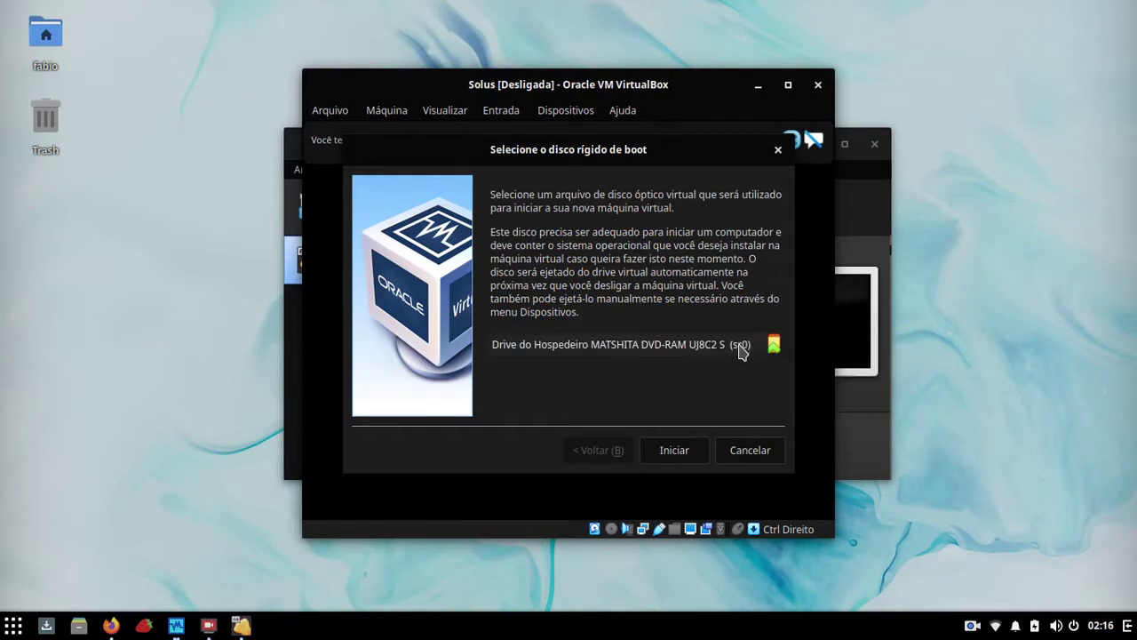
click(774, 344)
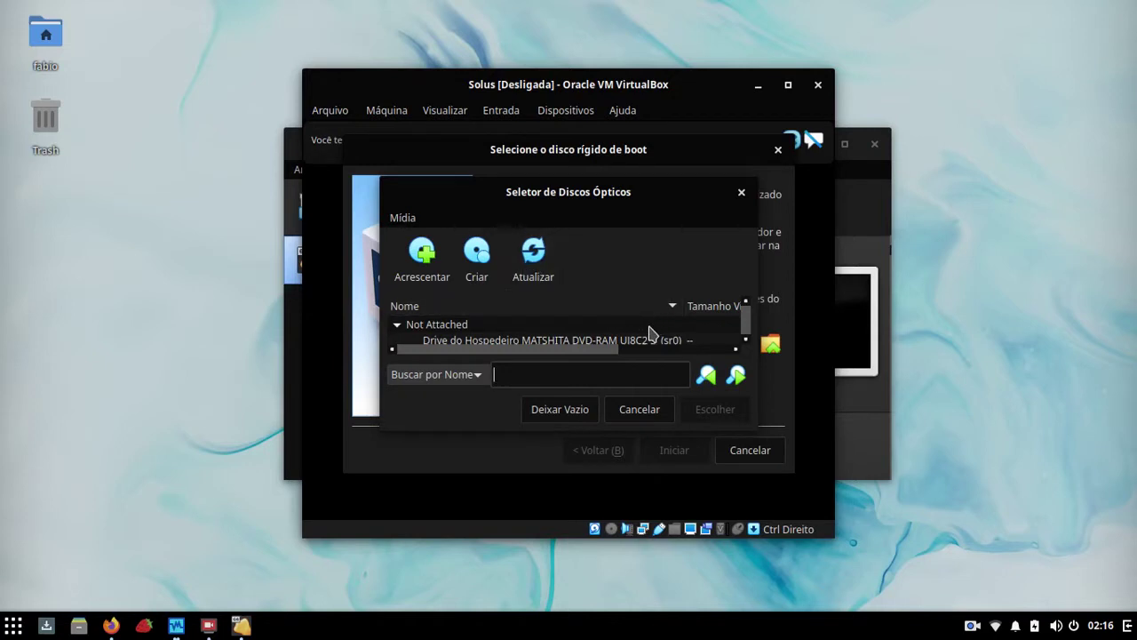
click(745, 339)
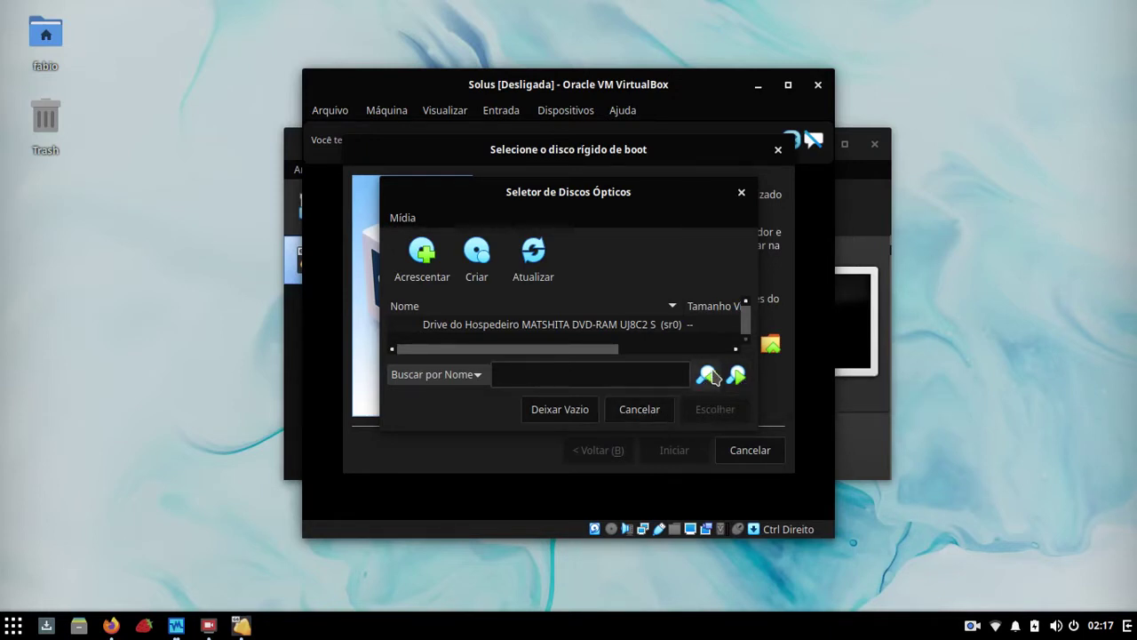
click(422, 256)
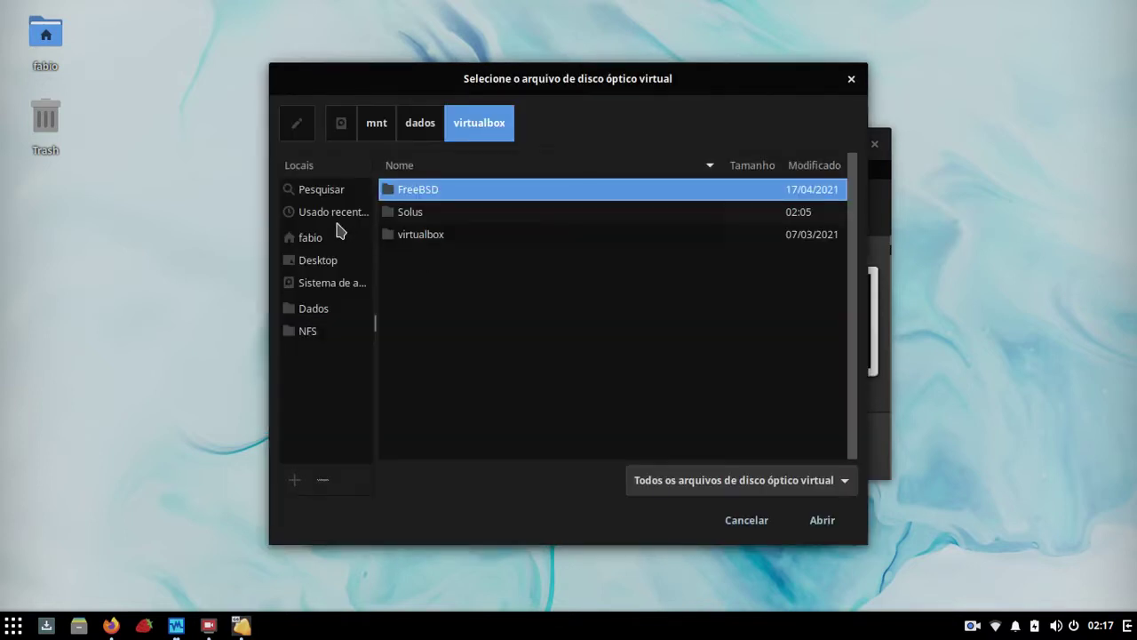
click(331, 241)
click(444, 248)
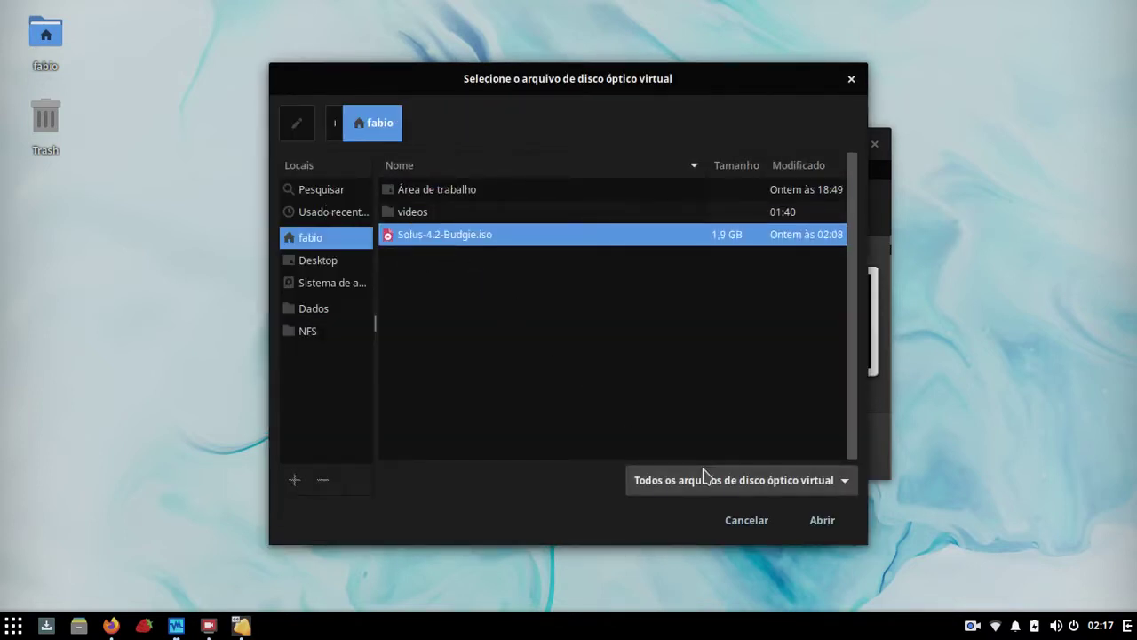
click(820, 519)
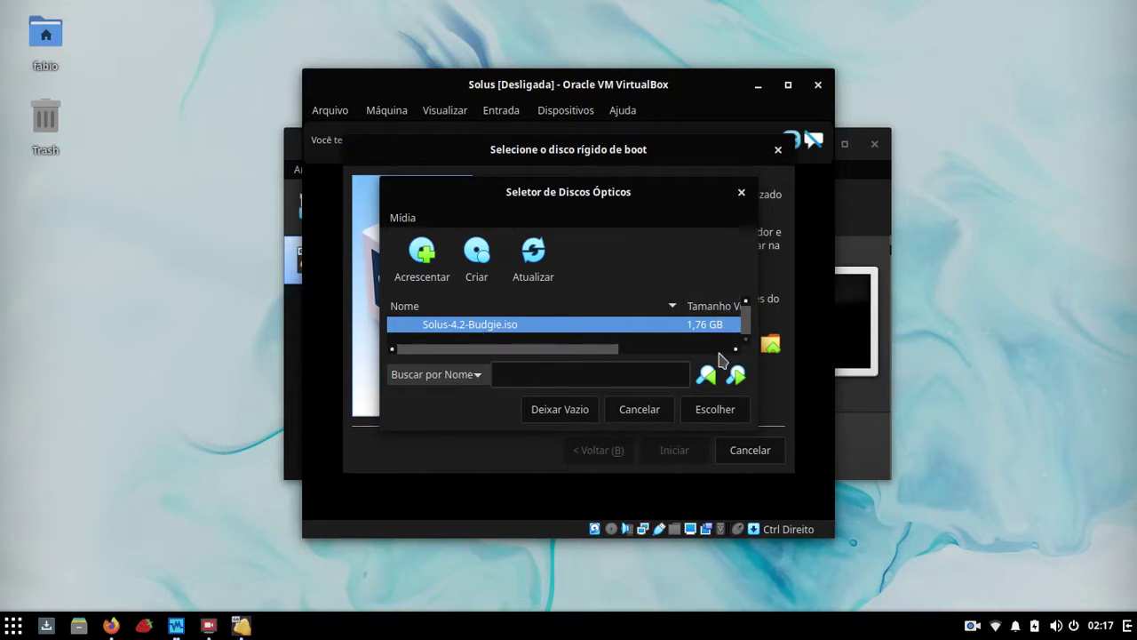
click(717, 409)
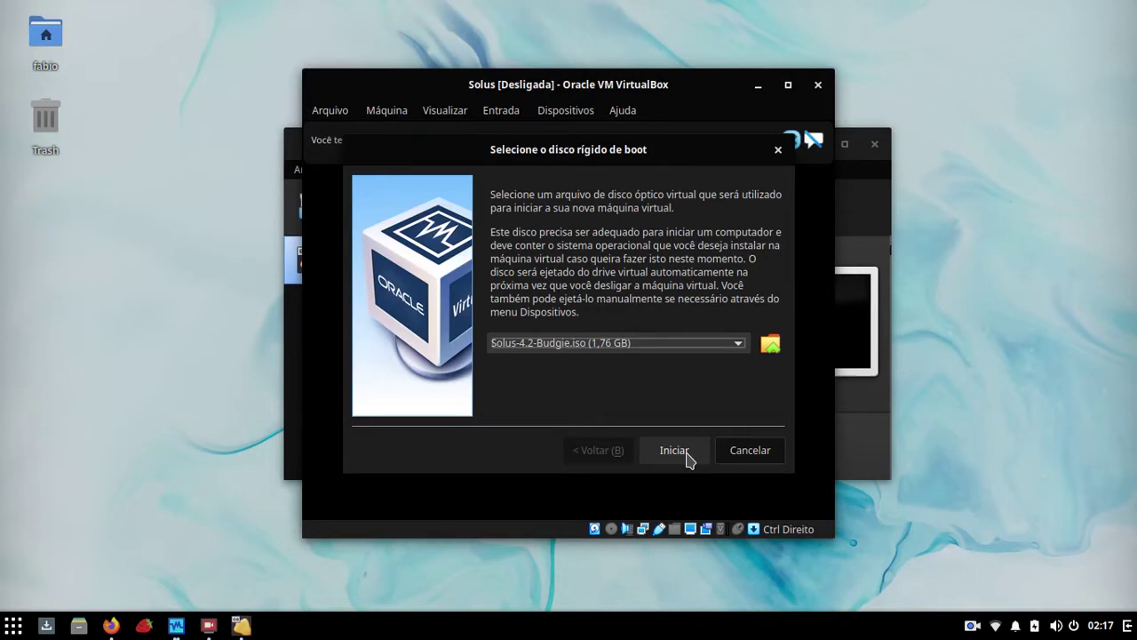
click(686, 453)
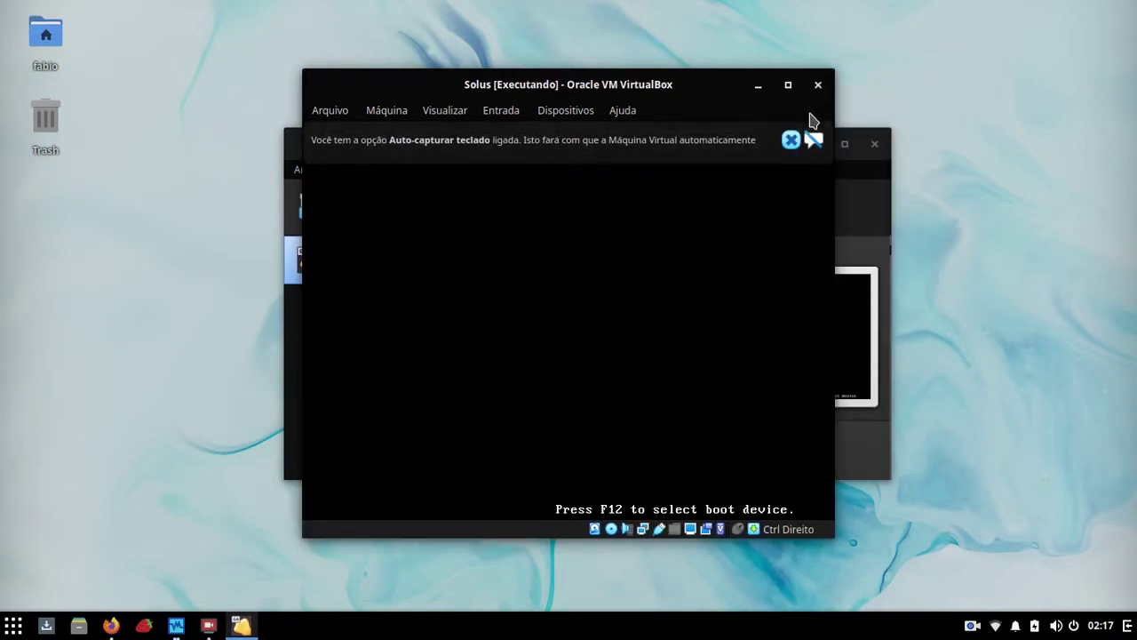
Step: Dismiss the capture notice, maximize the VM window, boot Start Solus and request full screen with Host+F
click(812, 140)
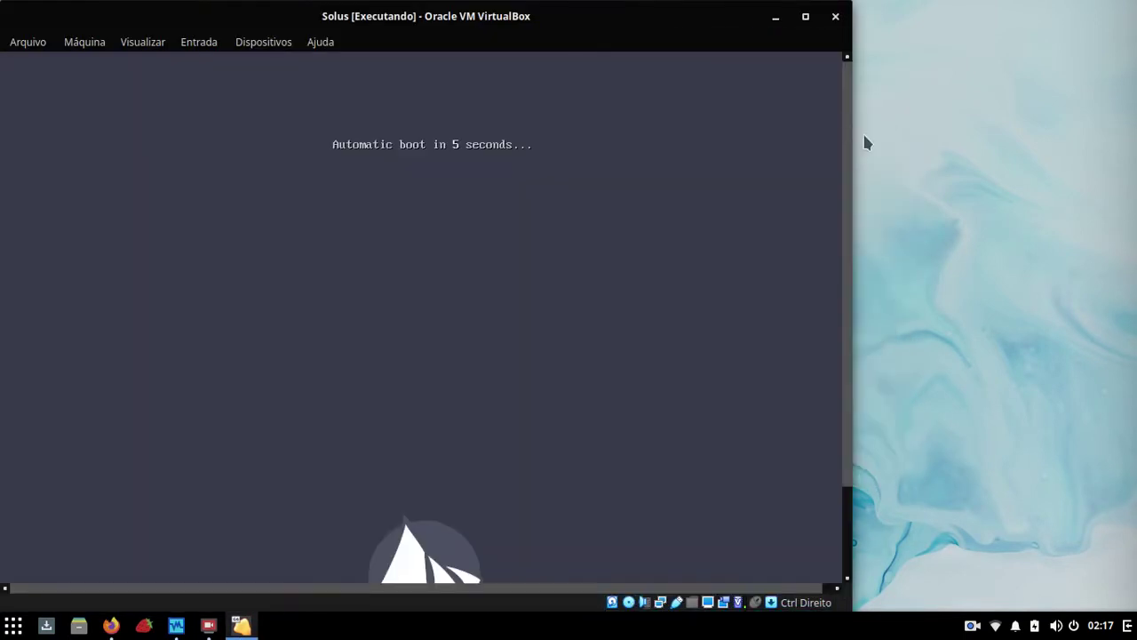
click(805, 16)
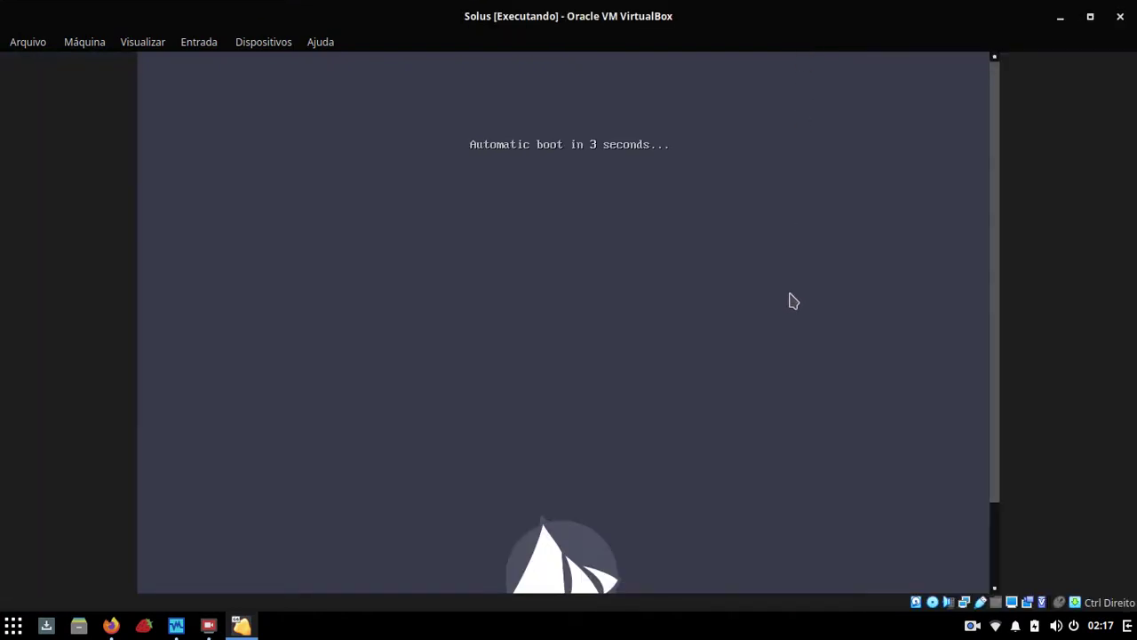
key(Escape)
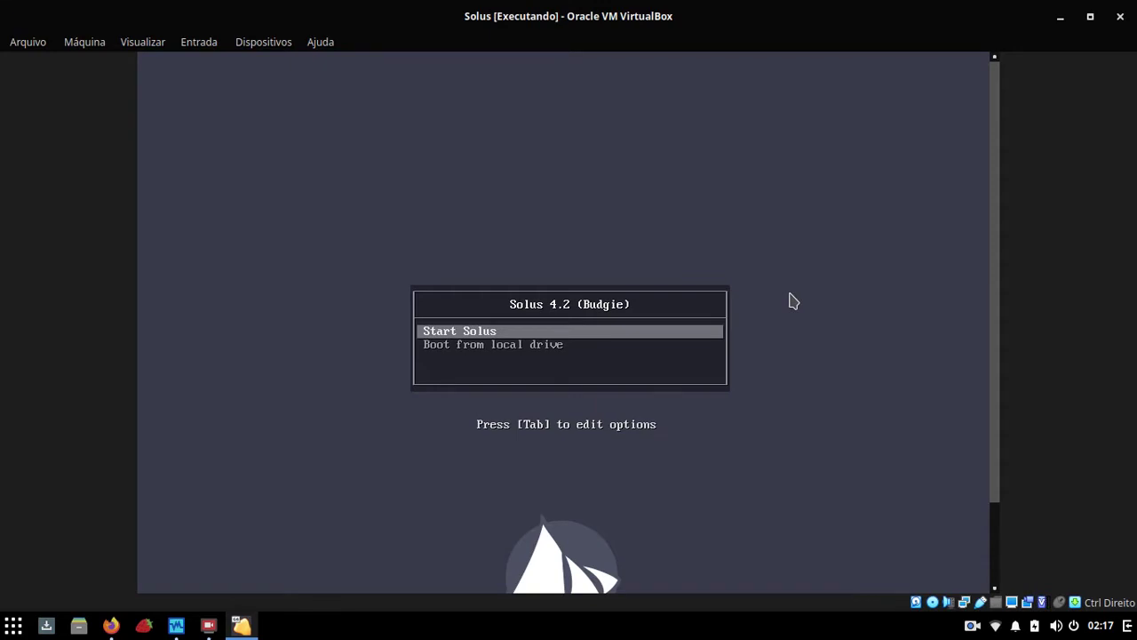
key(Return)
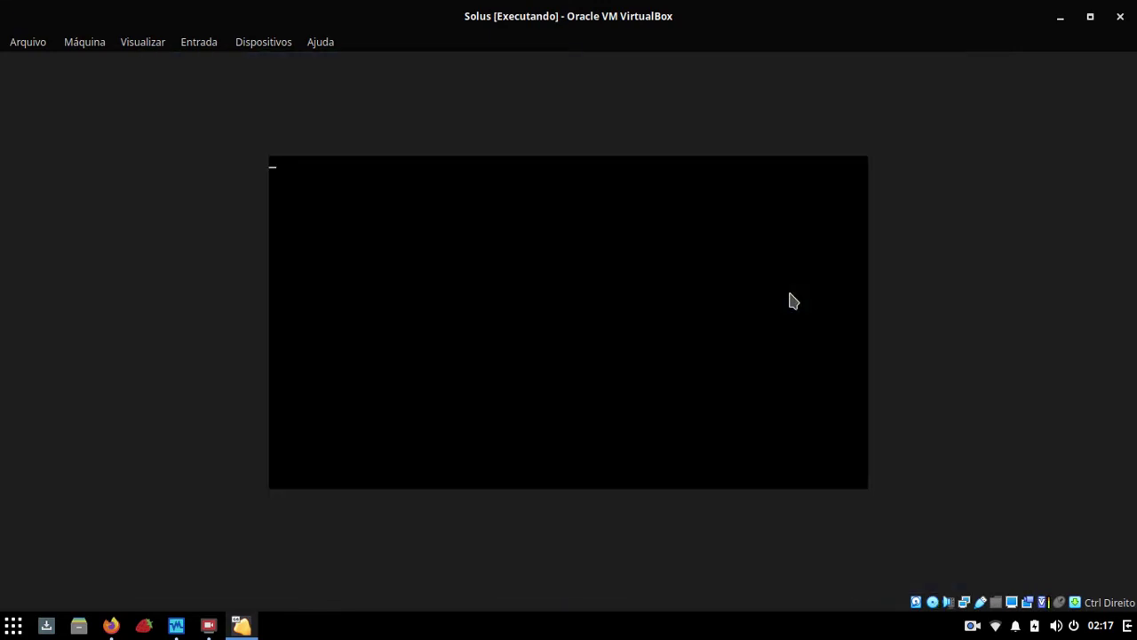
key(Control_R+f)
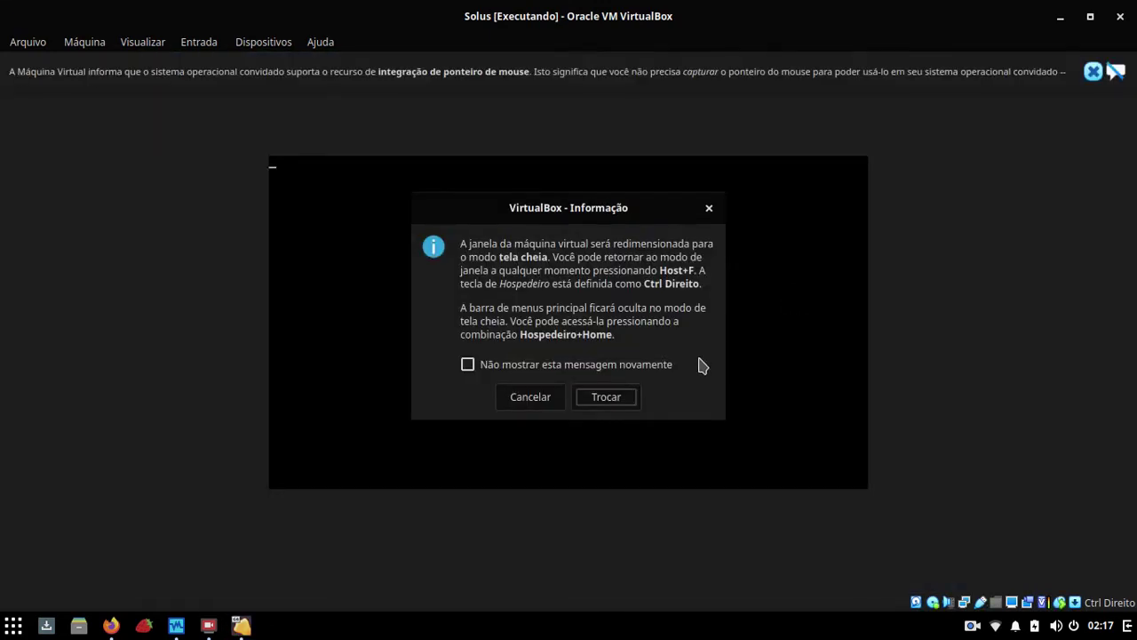
Step: Confirm full screen with 'Não mostrar esta mensagem novamente' ticked and close the mouse-integration bar
click(488, 364)
click(596, 398)
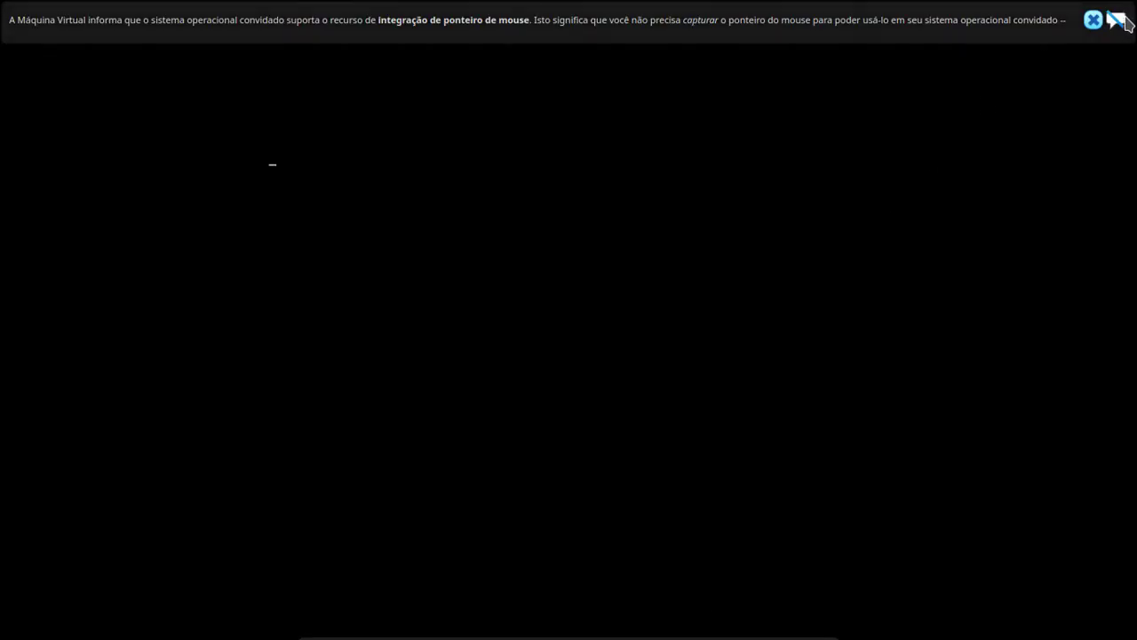
click(1115, 19)
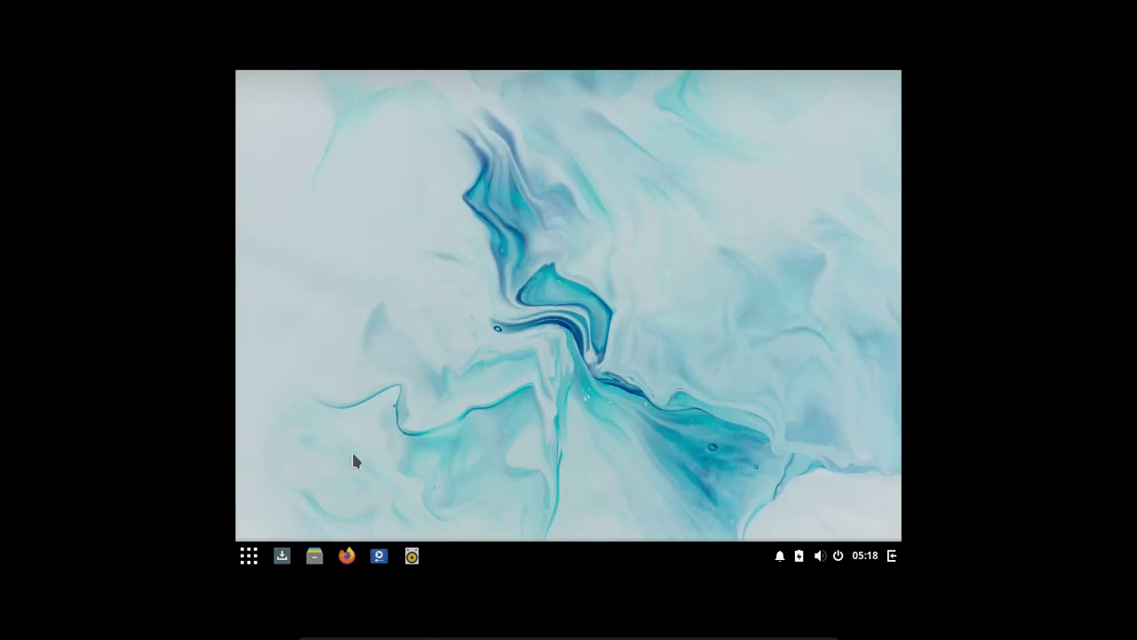
Step: Launch Terminal from the application menu search 'term'
click(249, 558)
click(250, 558)
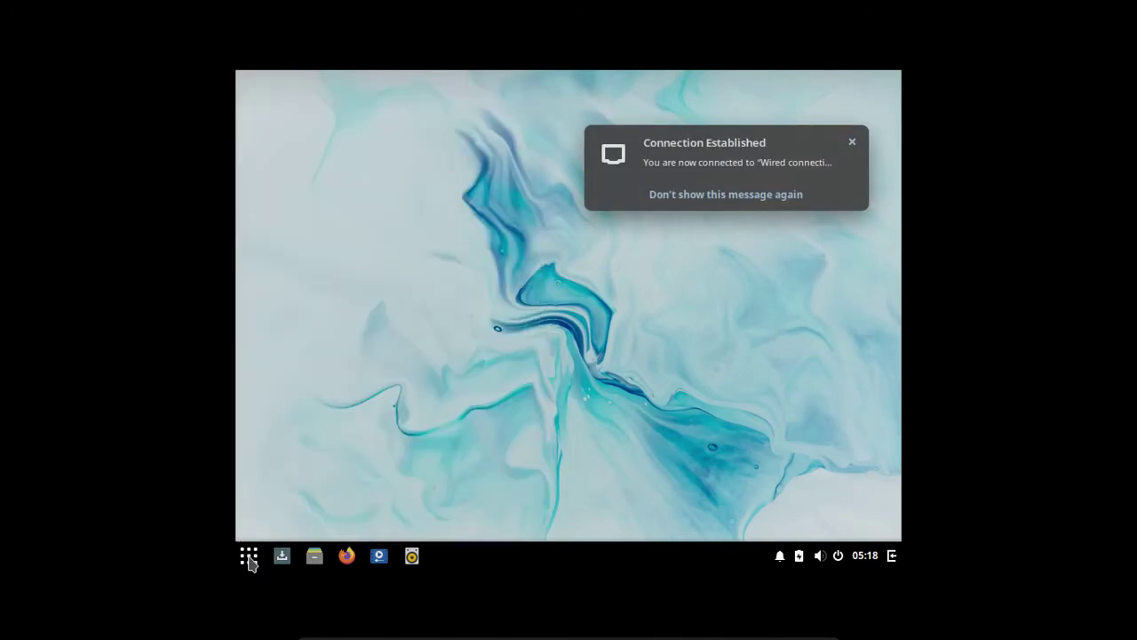
click(250, 558)
text(term)
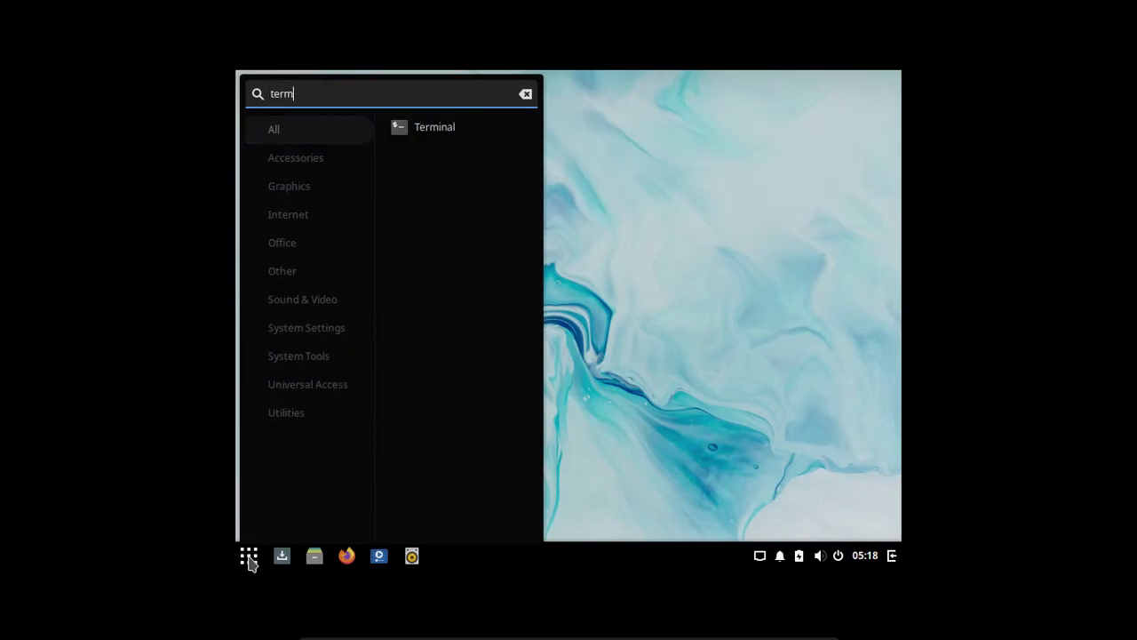
key(Return)
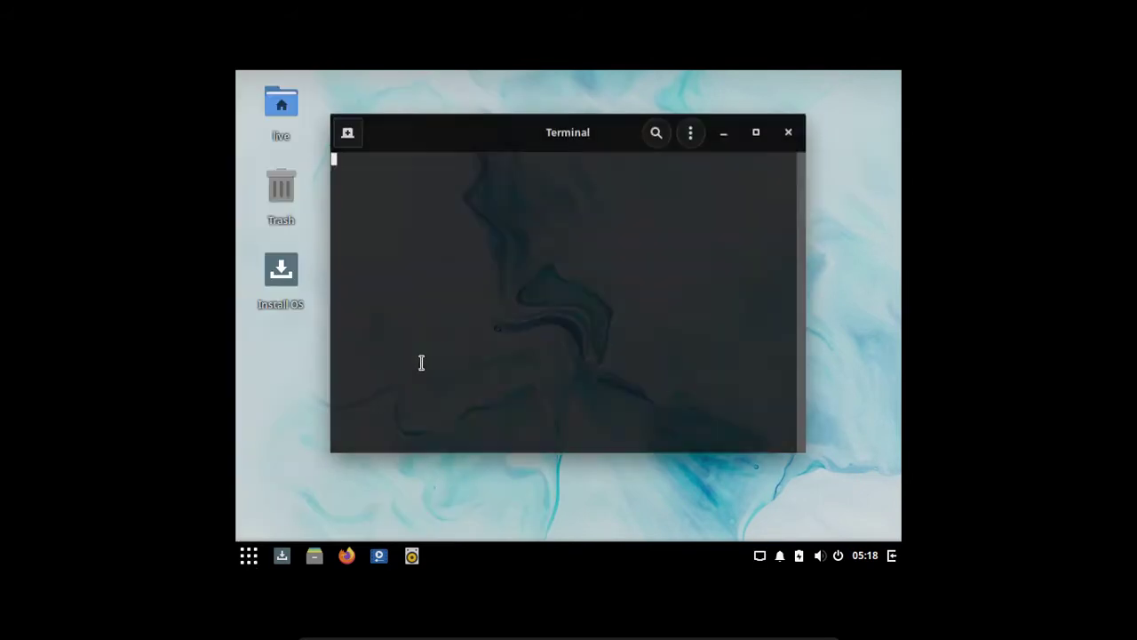
Step: Run xrandr to list the available display modes
text(xrandr)
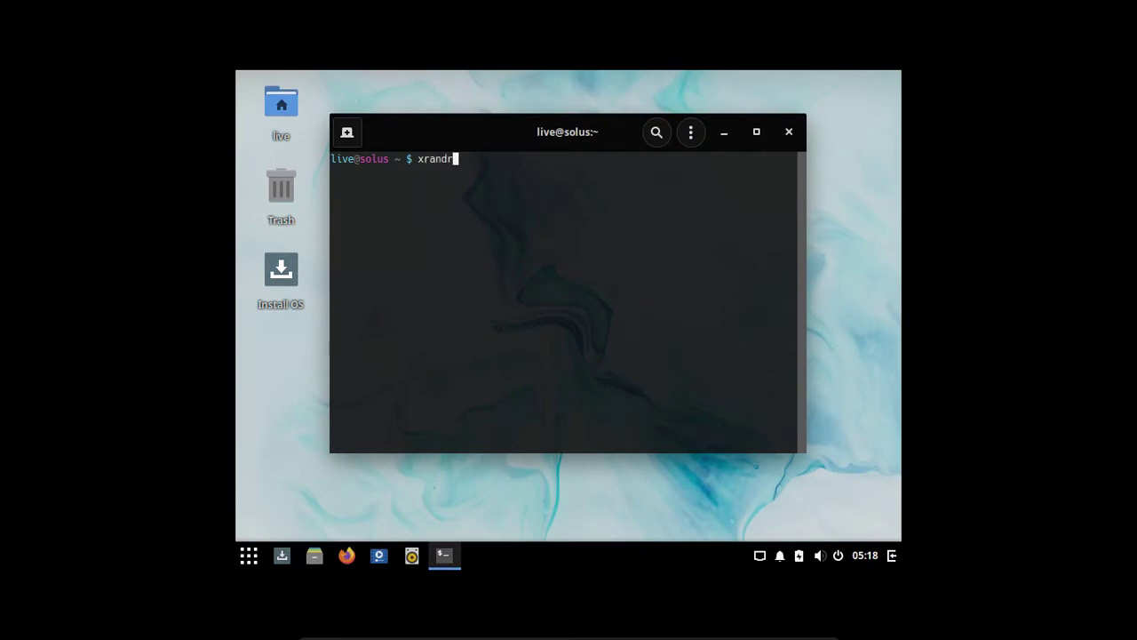
key(Return)
scroll(701, 274, up, 3)
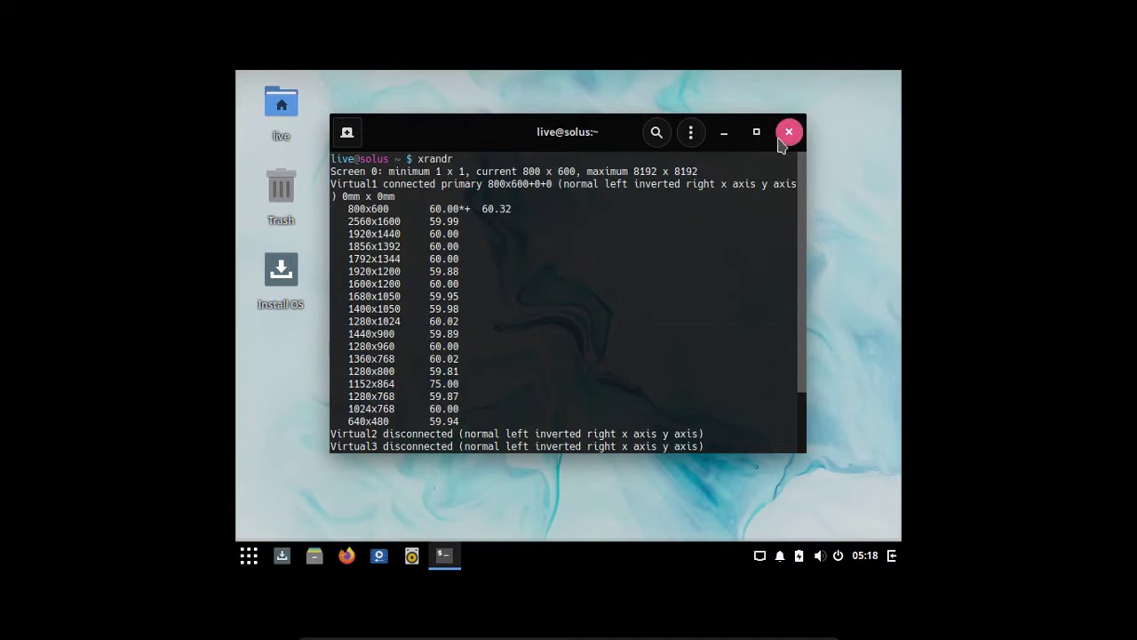
Step: Set the resolution with xrandr -s 1360x768, correcting the 1306 typo, then close Terminal
key(Up)
text(-s)
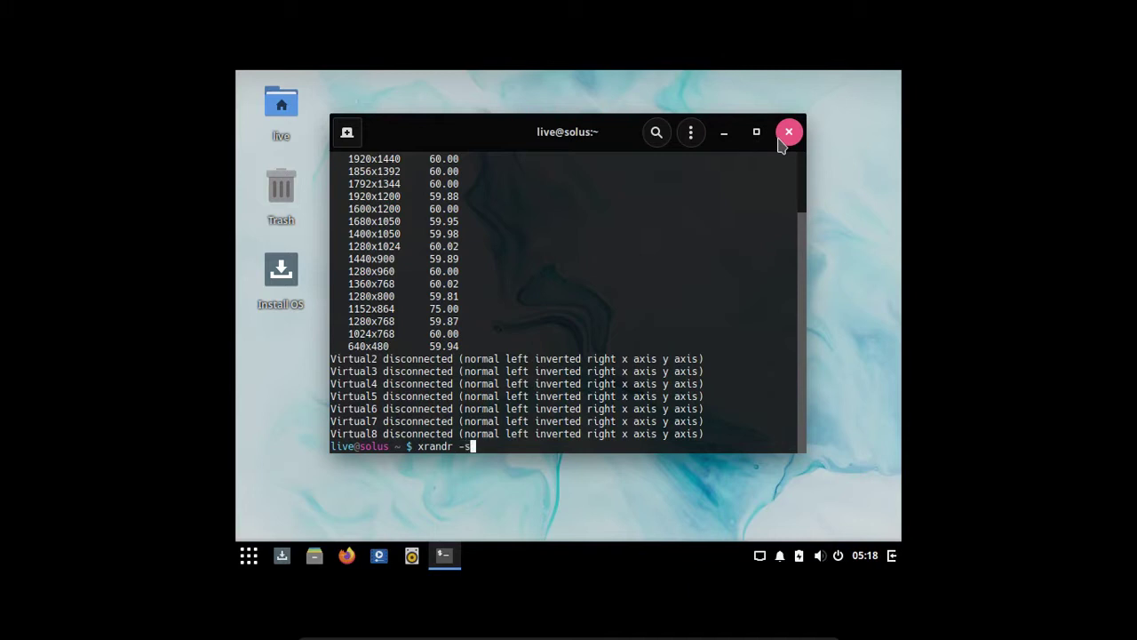
text( 1306x768)
key(Return)
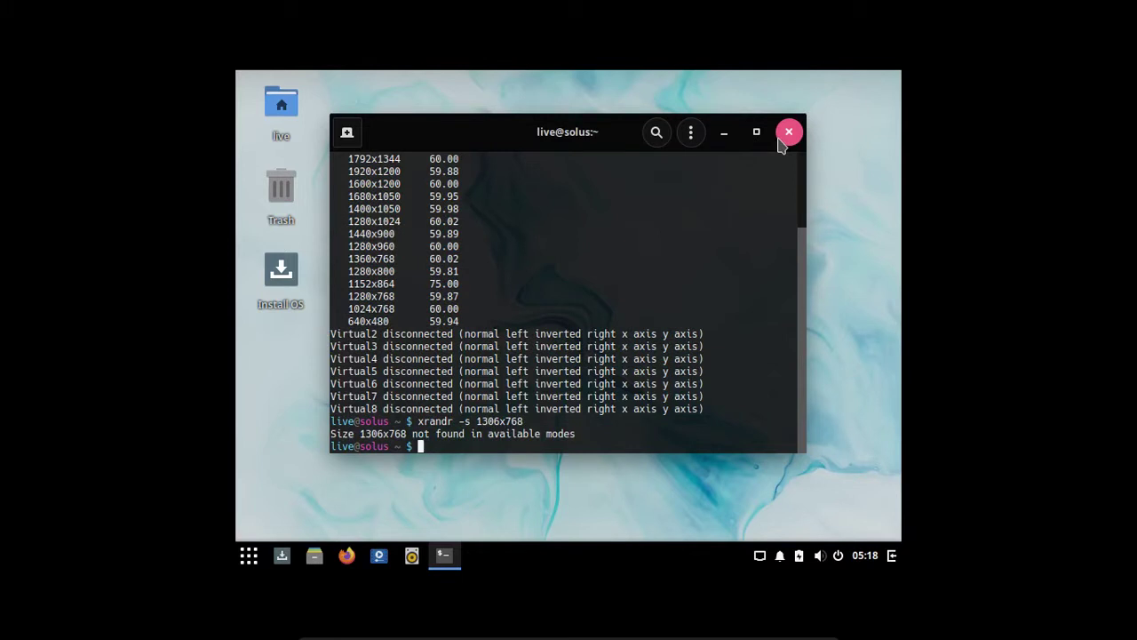
key(Up)
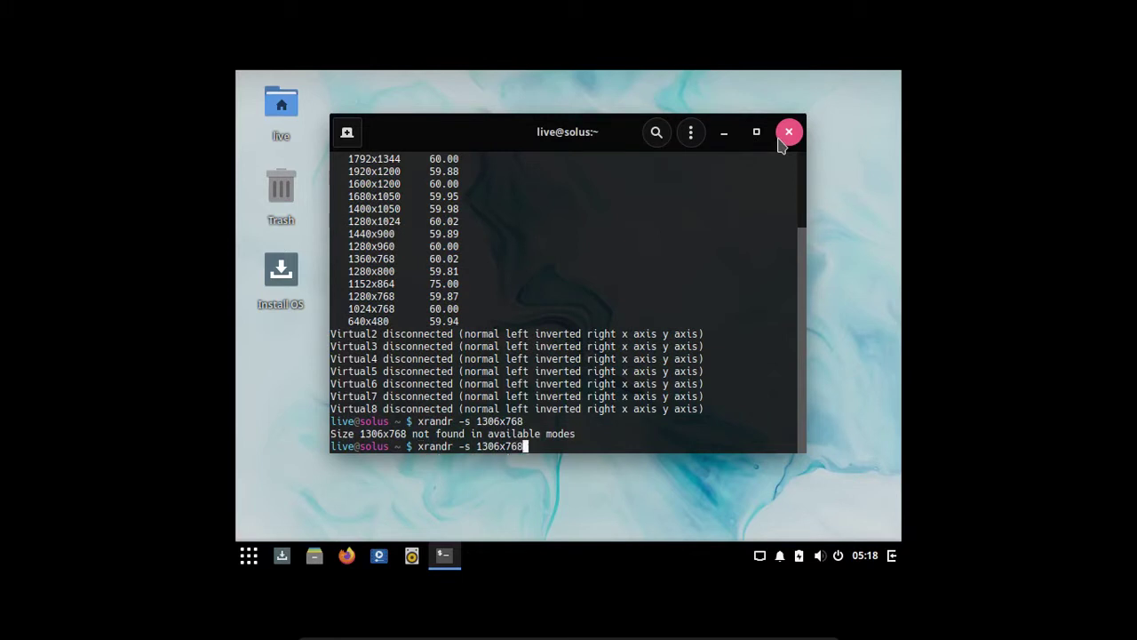
key(Left)
key(Left)
key(Left)
key(Left)
key(BackSpace)
key(BackSpace)
text(60)
key(Return)
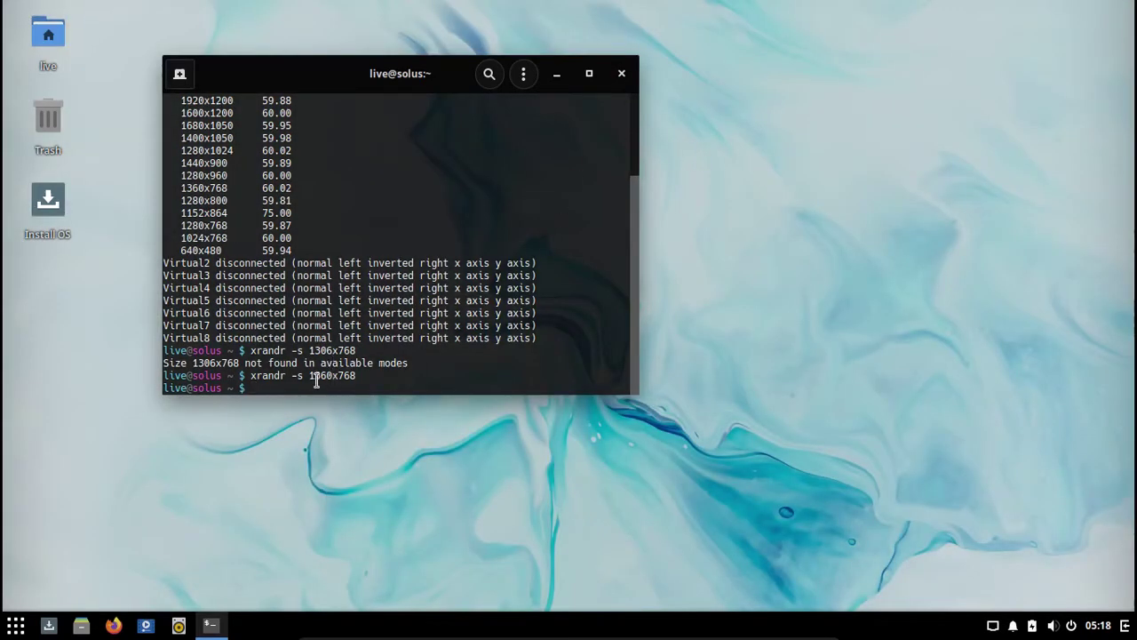
drag(307, 373, 372, 373)
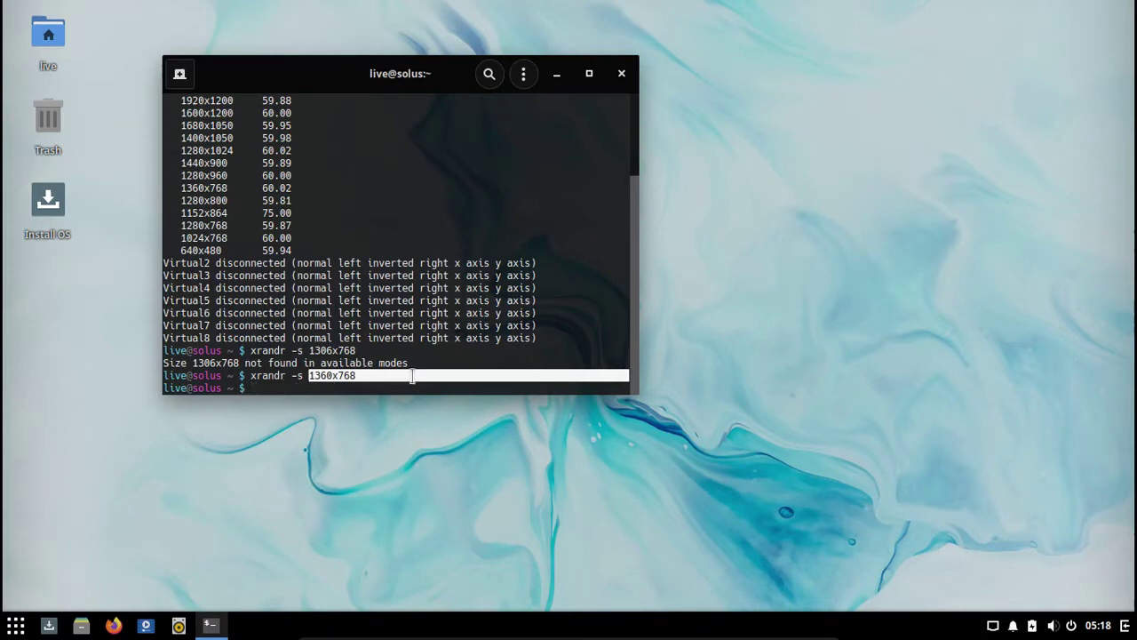
click(622, 75)
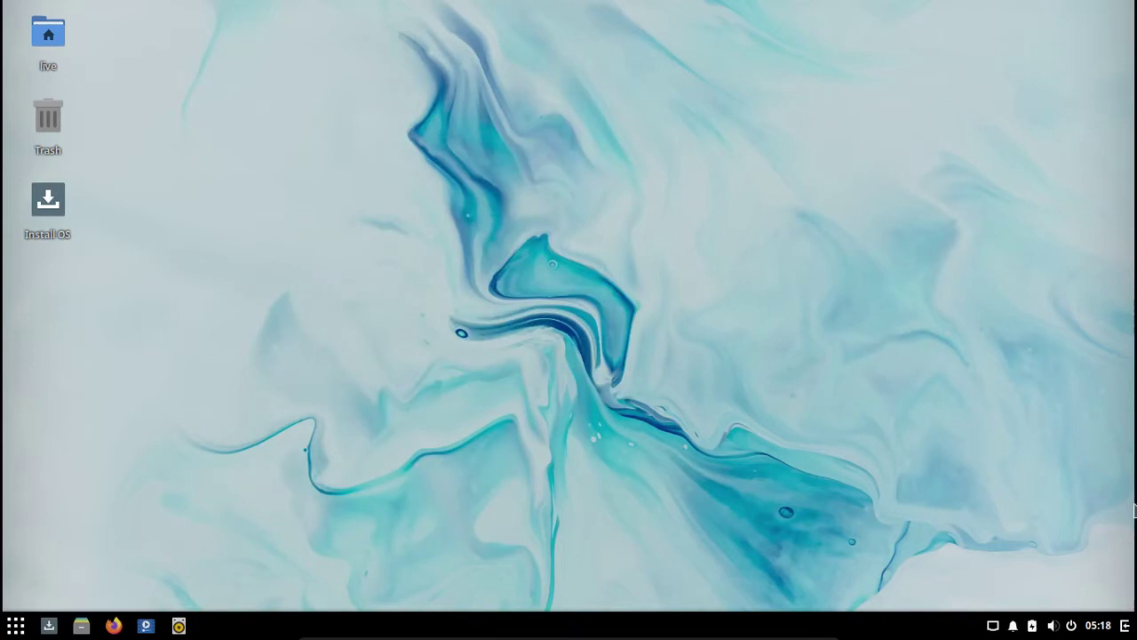
click(994, 626)
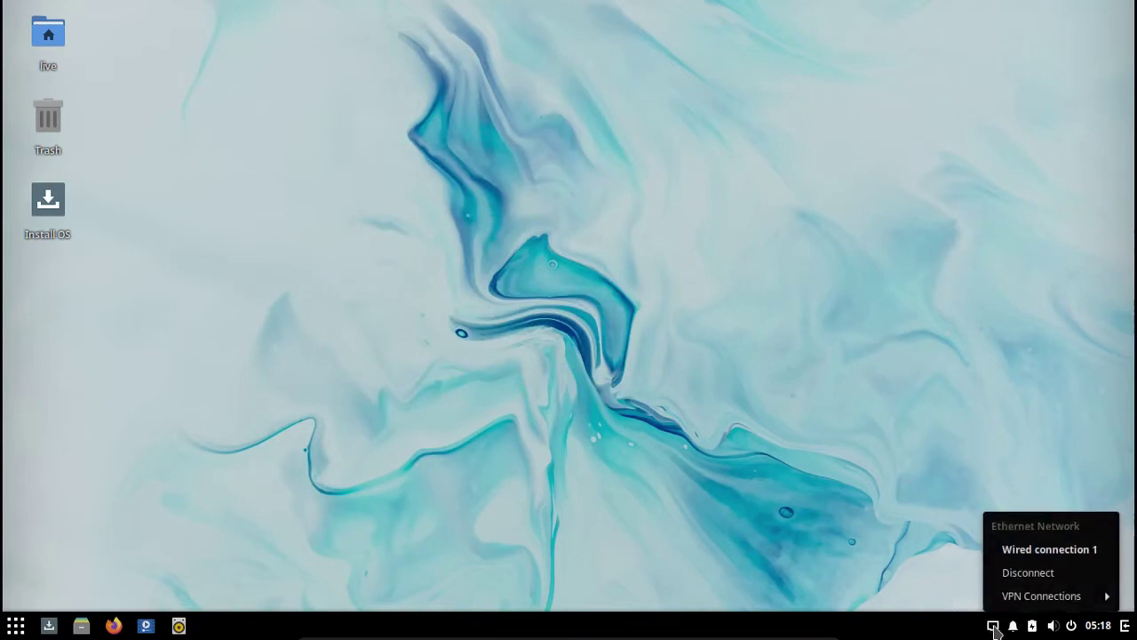
click(994, 626)
click(1053, 626)
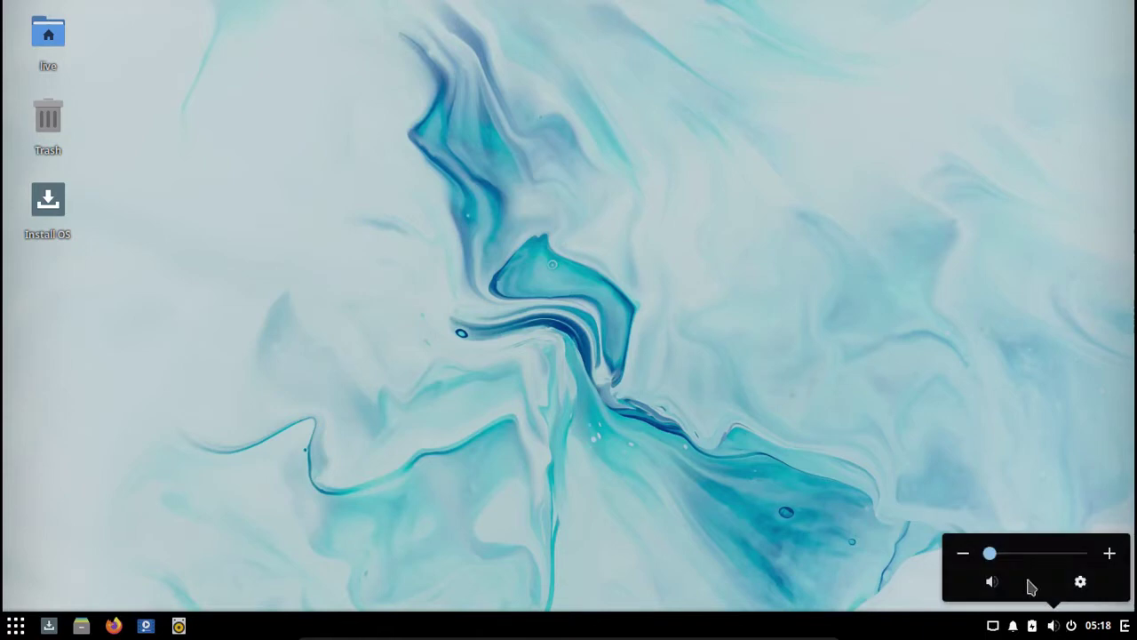
drag(988, 554, 1073, 556)
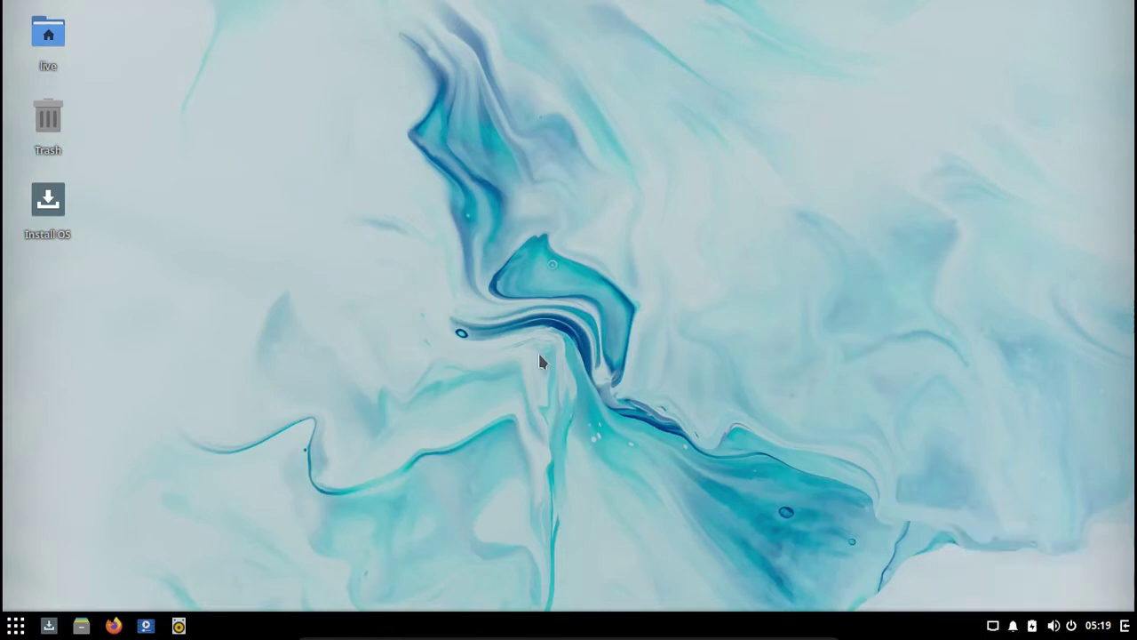
click(16, 626)
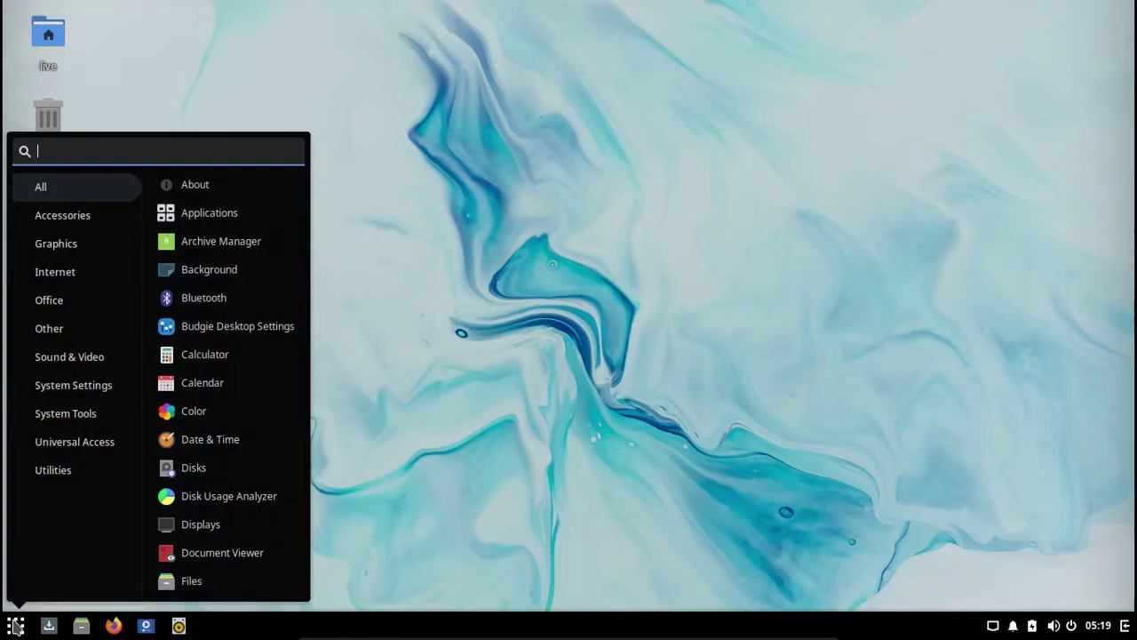
key(Escape)
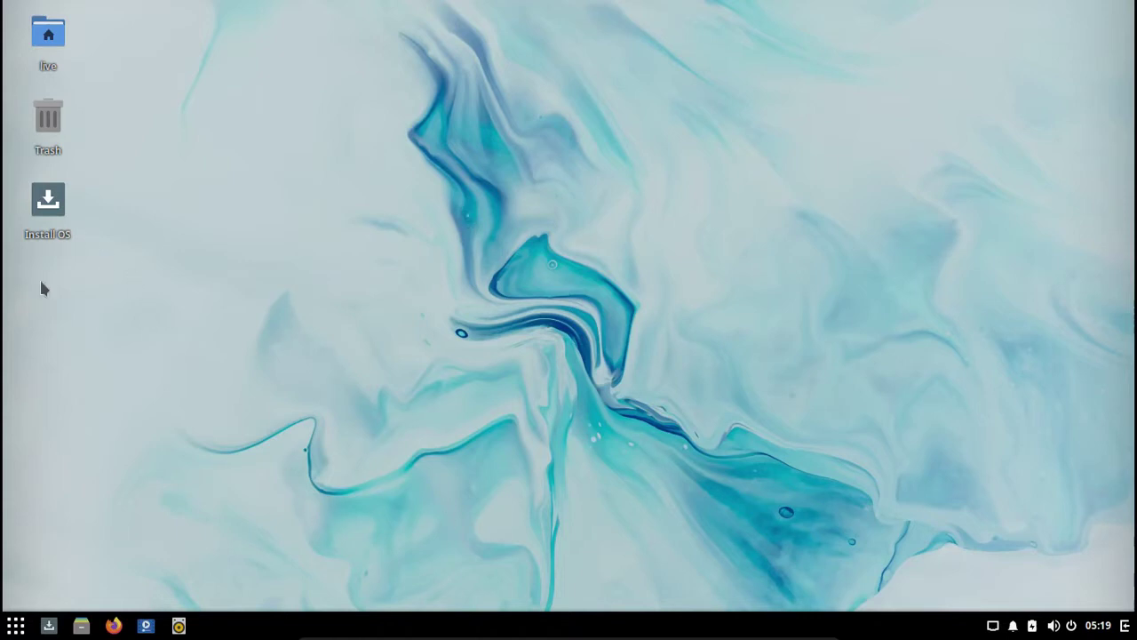
Step: Launch Install OS, select Portuguese (Brazil) from the full language list and continue
double_click(45, 206)
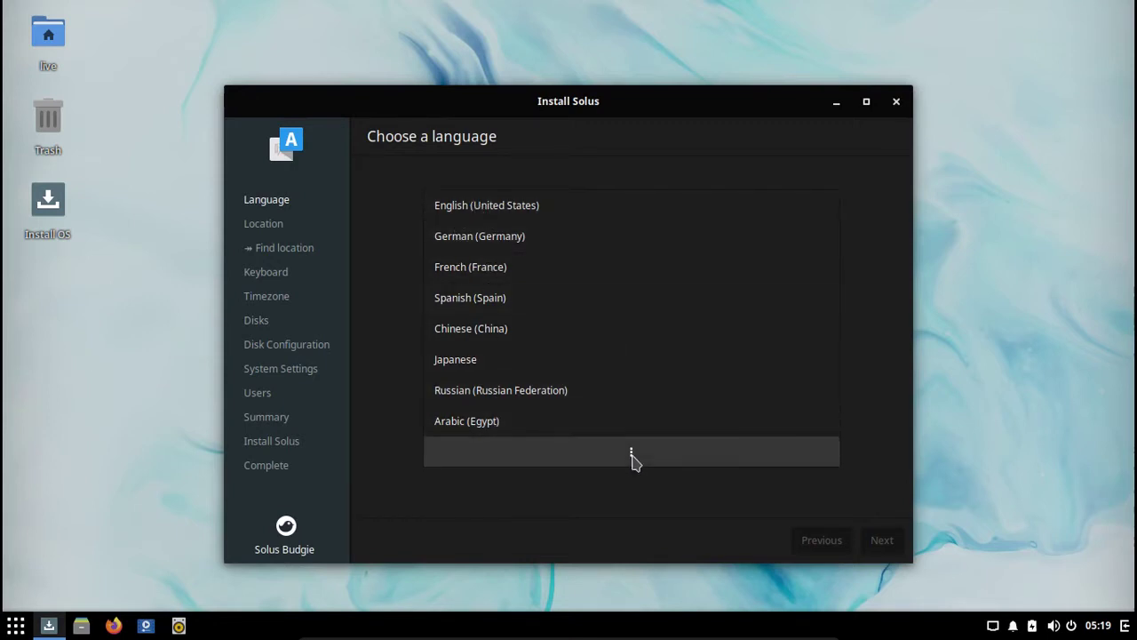
click(632, 453)
scroll(622, 391, down, 5)
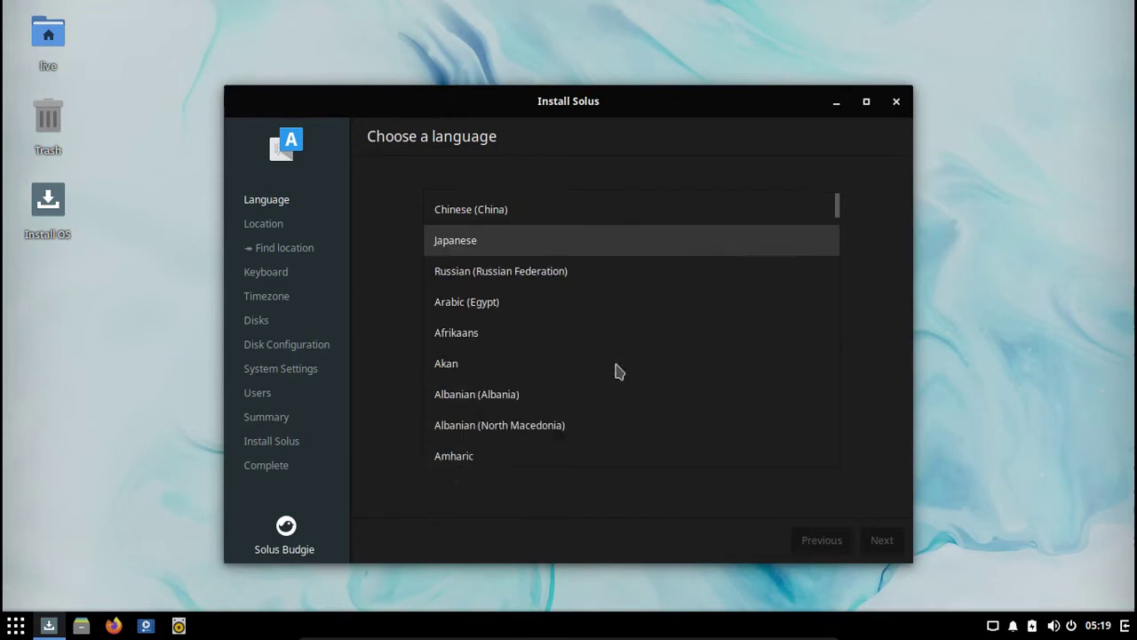
scroll(620, 372, down, 20)
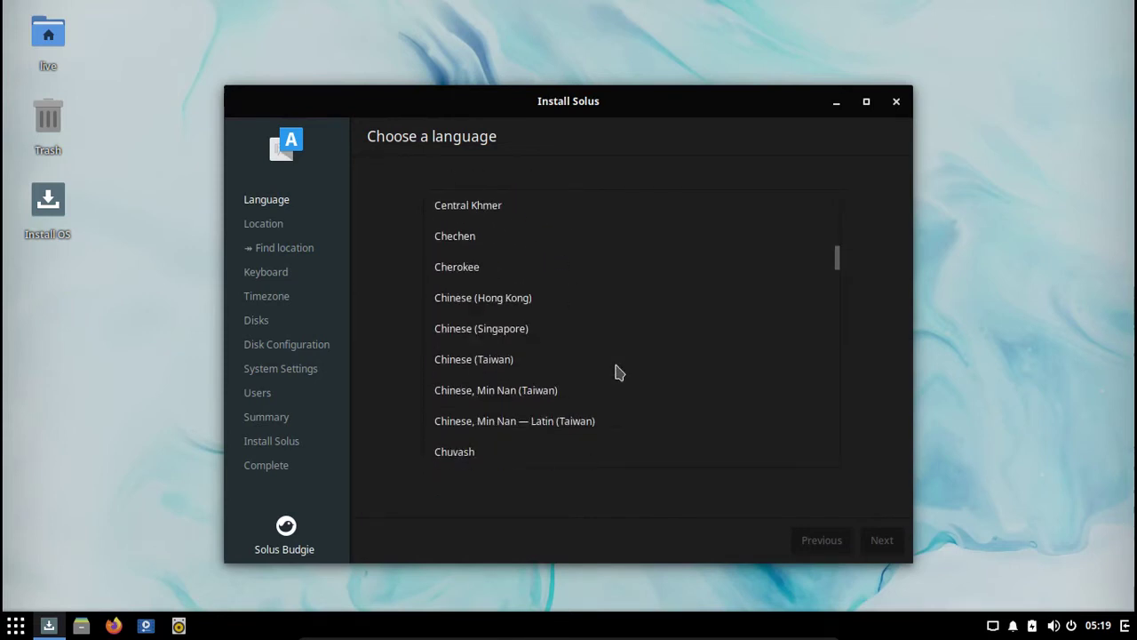
scroll(619, 373, down, 20)
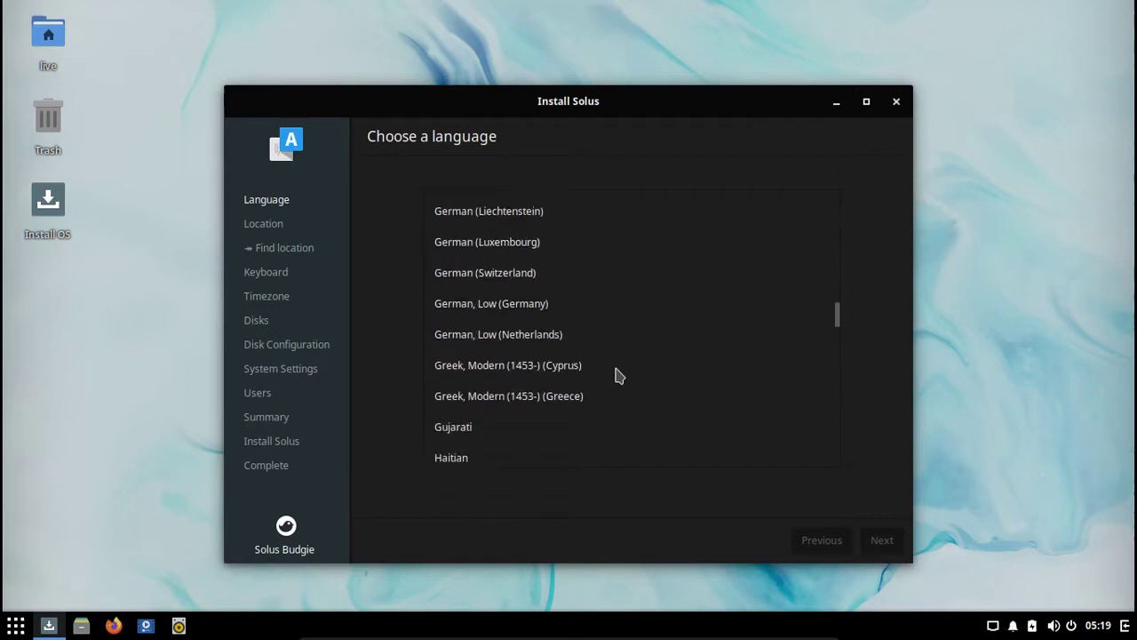
scroll(620, 376, down, 20)
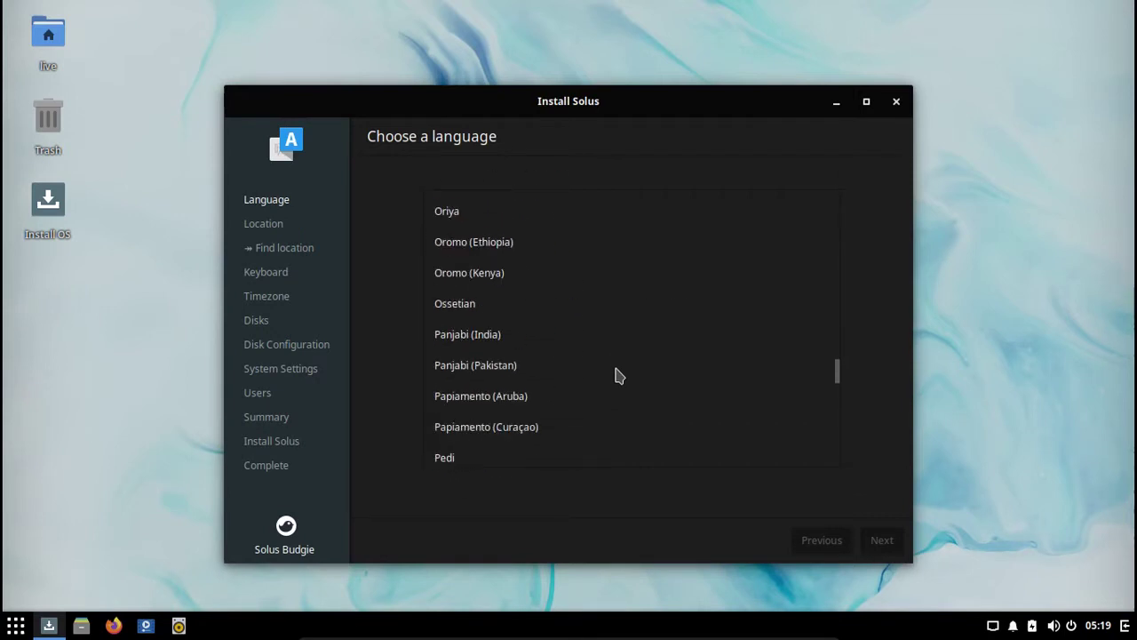
scroll(619, 376, down, 2)
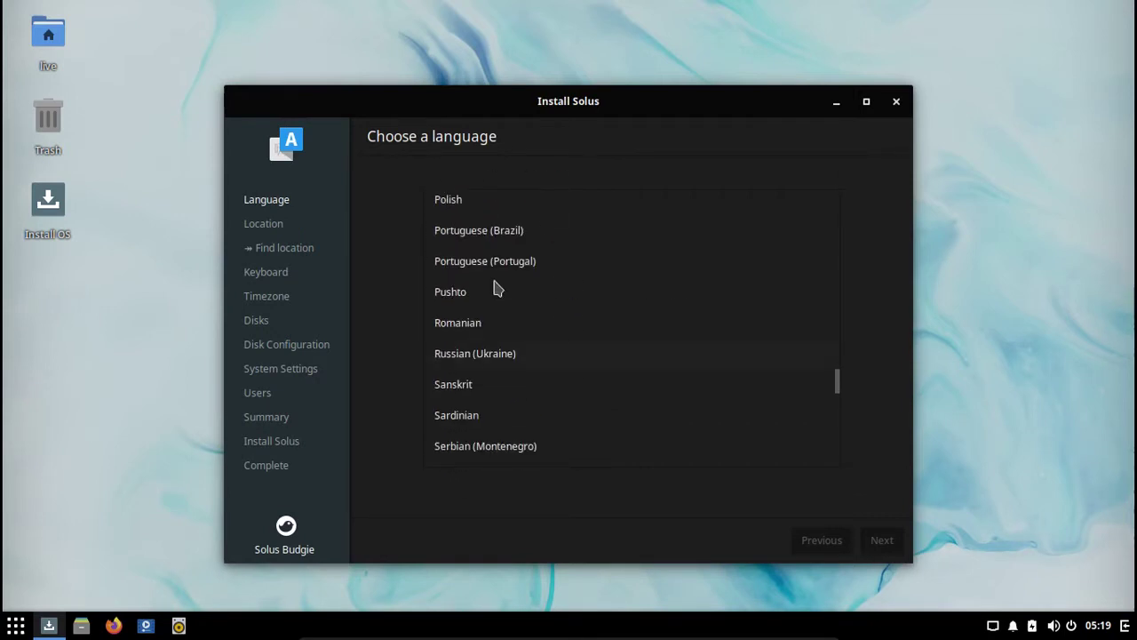
click(479, 233)
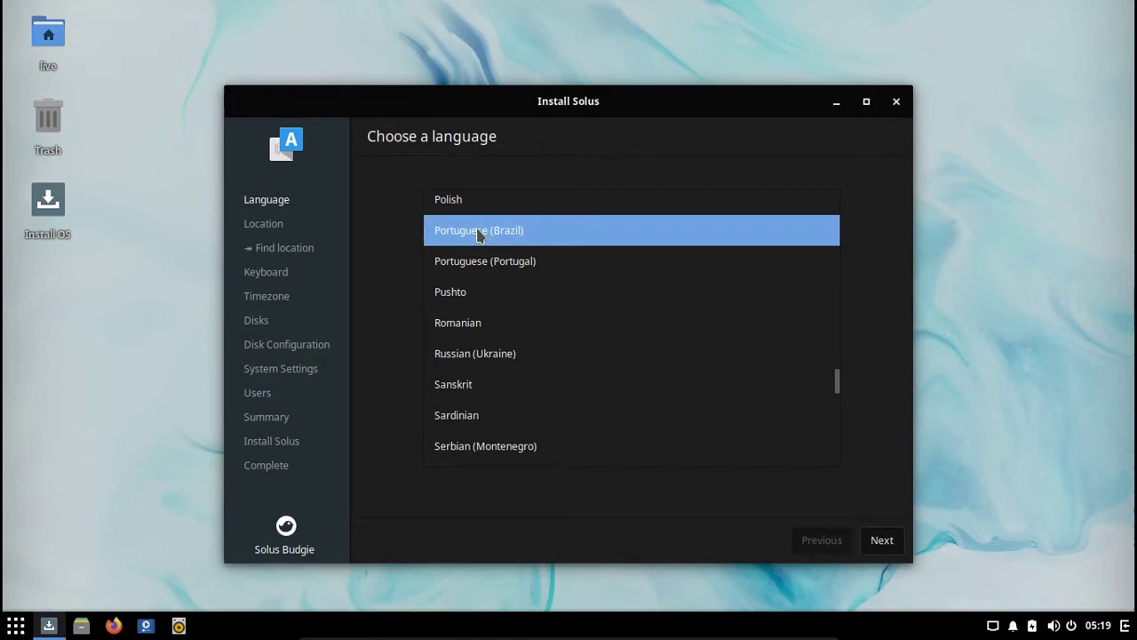
click(886, 541)
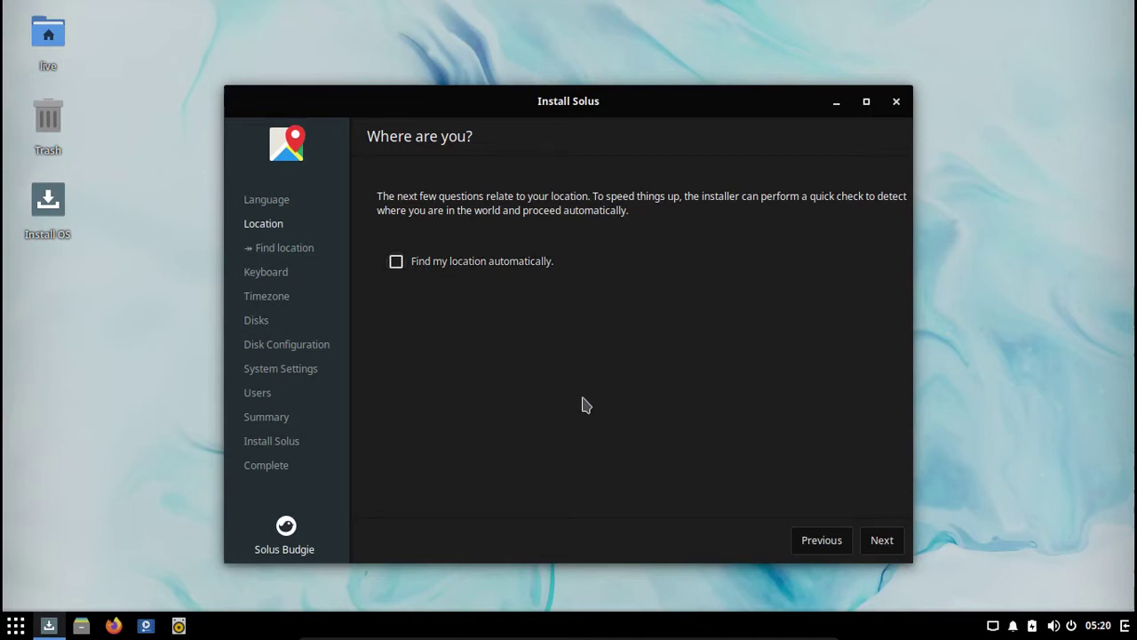
Step: Leave Find my location off and keep the Portuguese (Brazil) keyboard, testing it with 'çç'
click(397, 263)
click(397, 265)
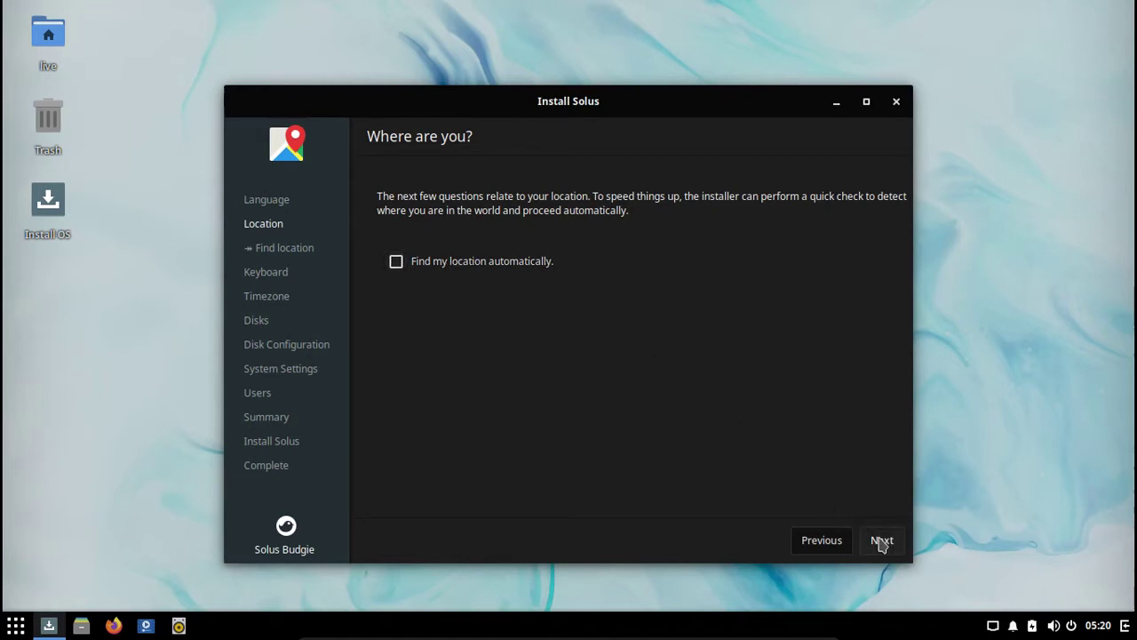
click(878, 540)
click(875, 539)
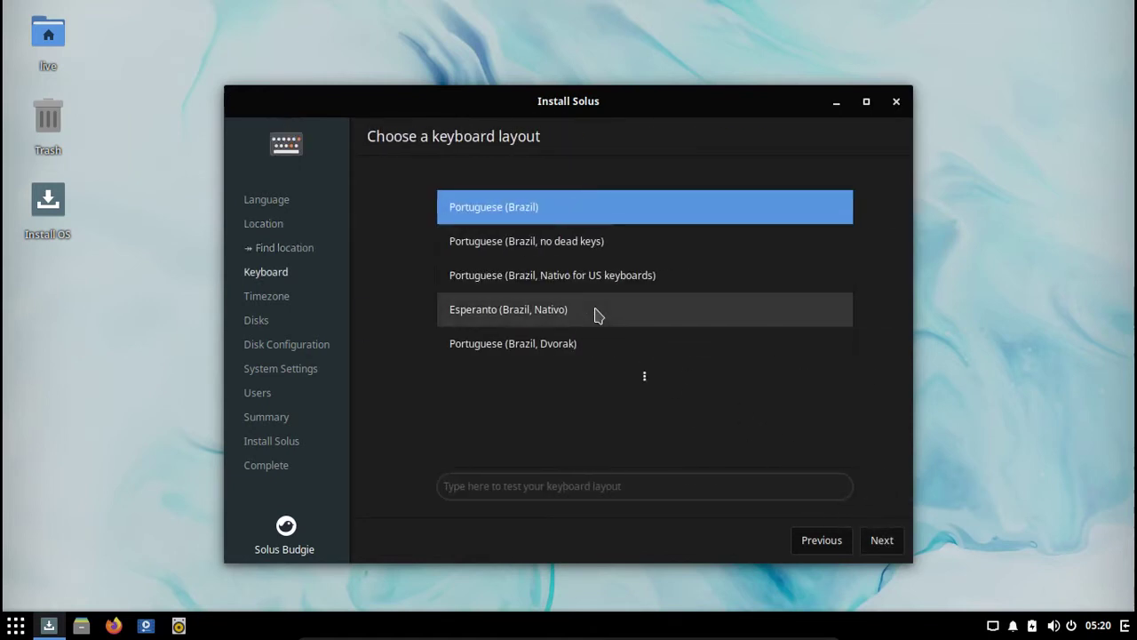
click(612, 485)
text(çç)
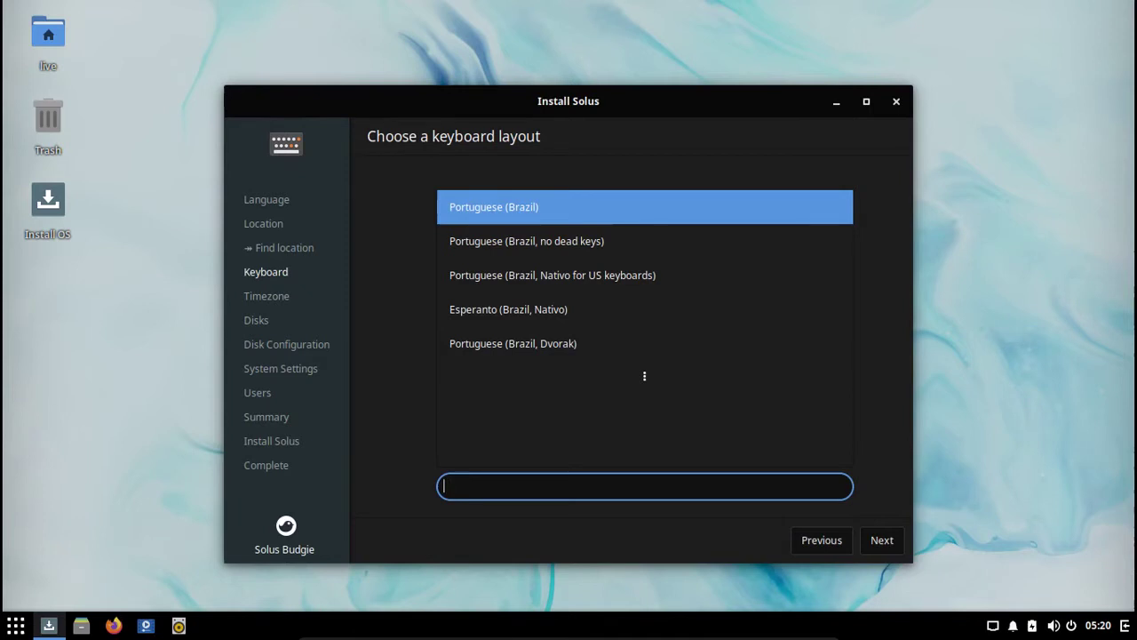
click(888, 542)
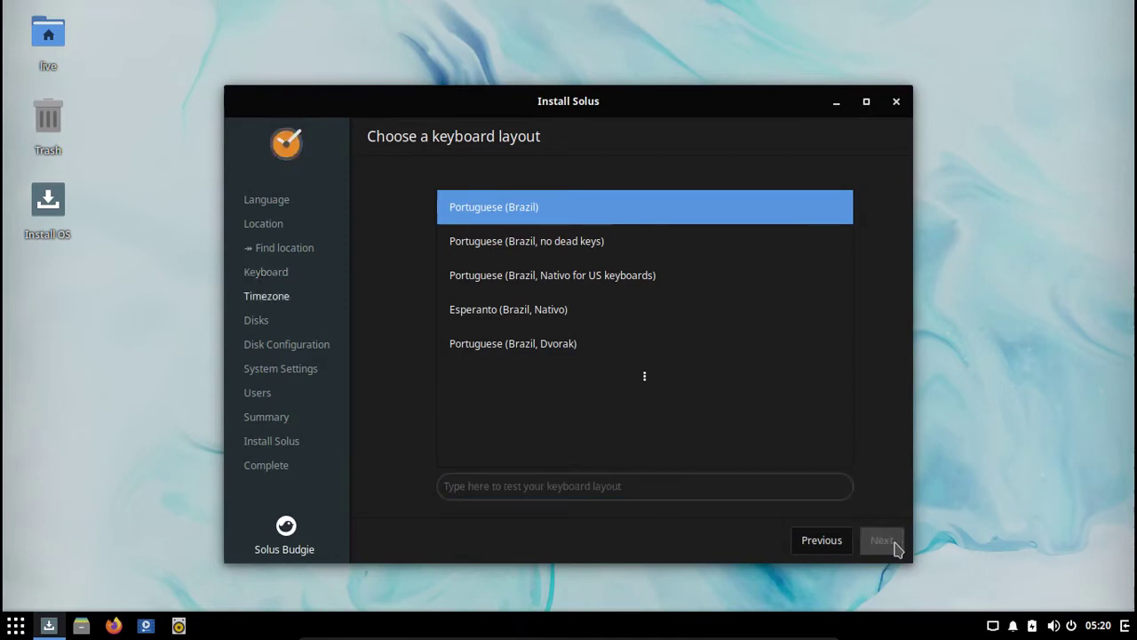
Step: Set the timezone to Sao Paulo after trying Fortaleza, Santarem and Porto Velho
click(539, 388)
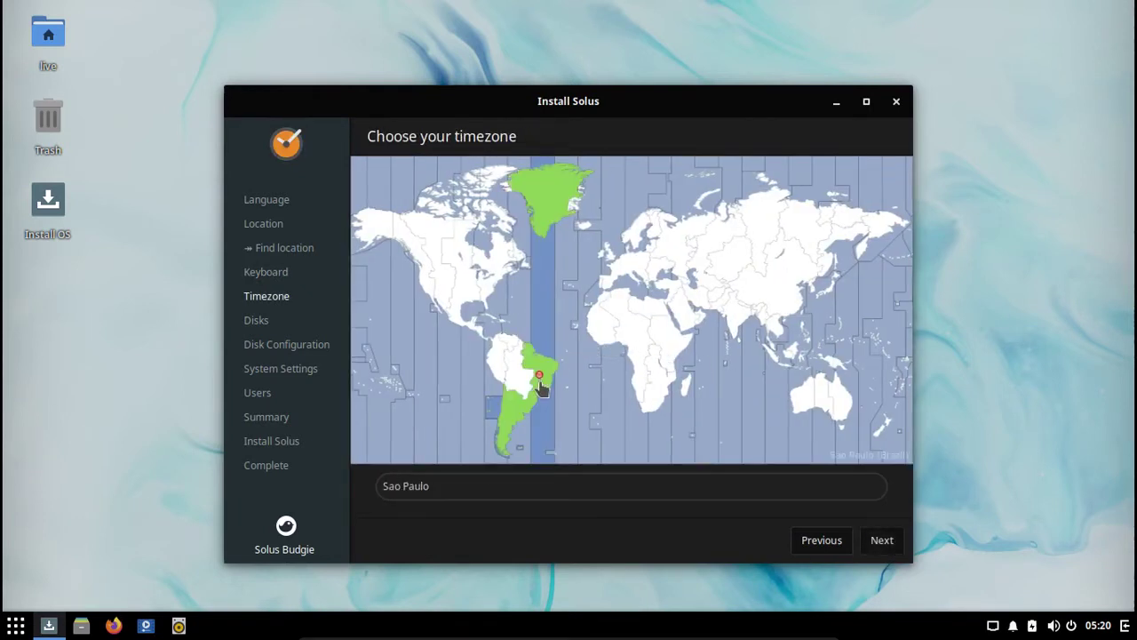
click(544, 362)
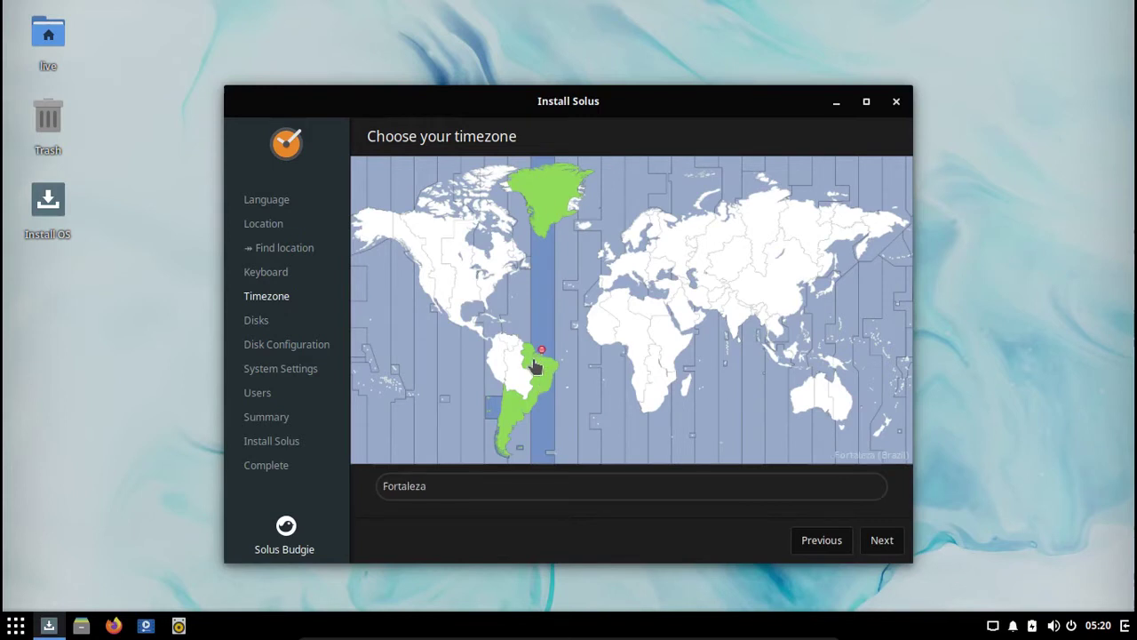
click(534, 357)
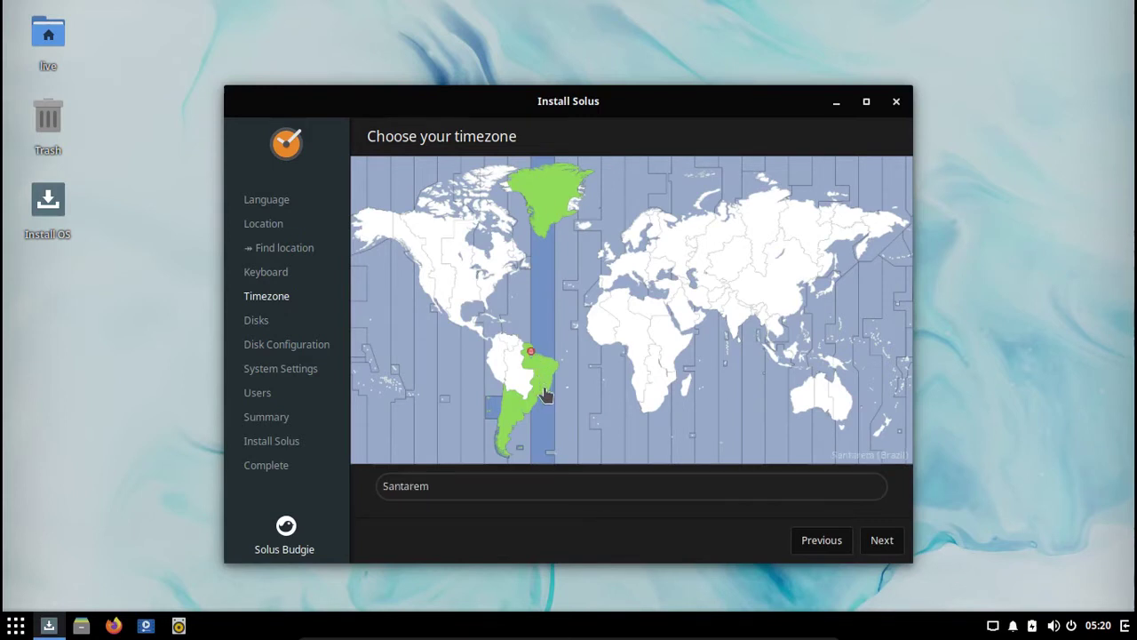
click(544, 387)
click(517, 378)
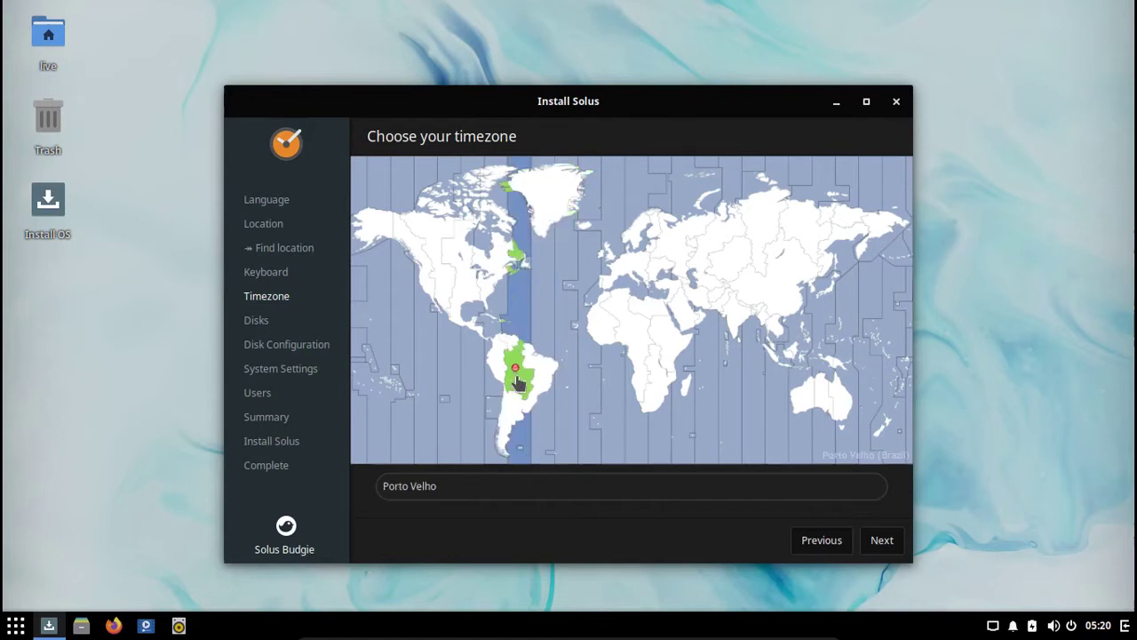
click(548, 389)
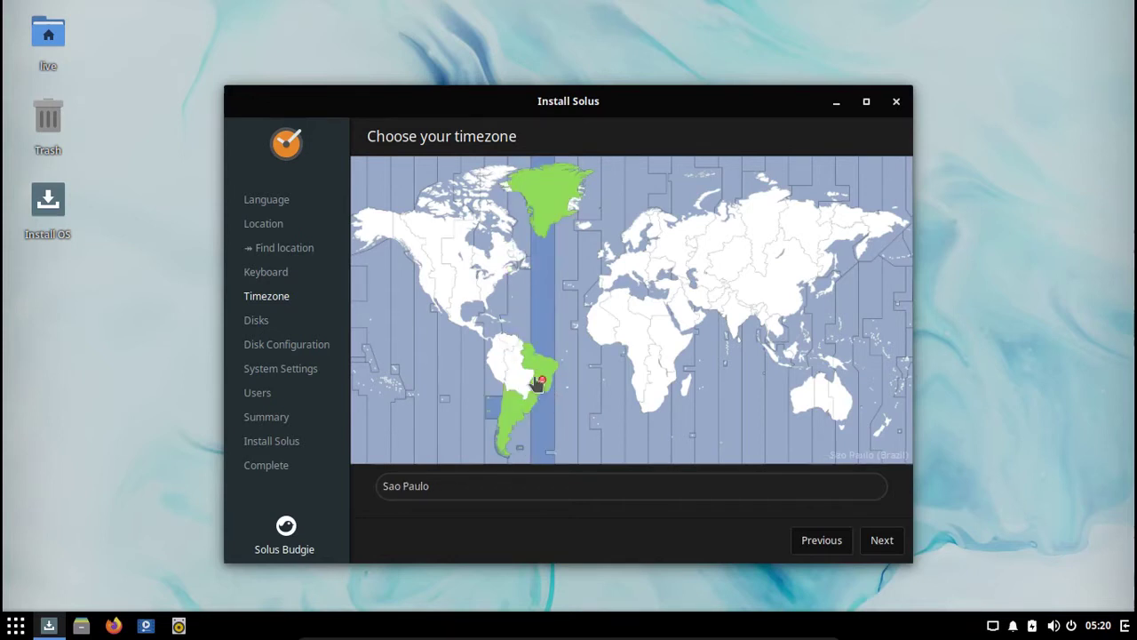
Step: Choose 'Automatically partition this empty disk' for the 21.5 GB disk and proceed to advanced configuration
click(881, 541)
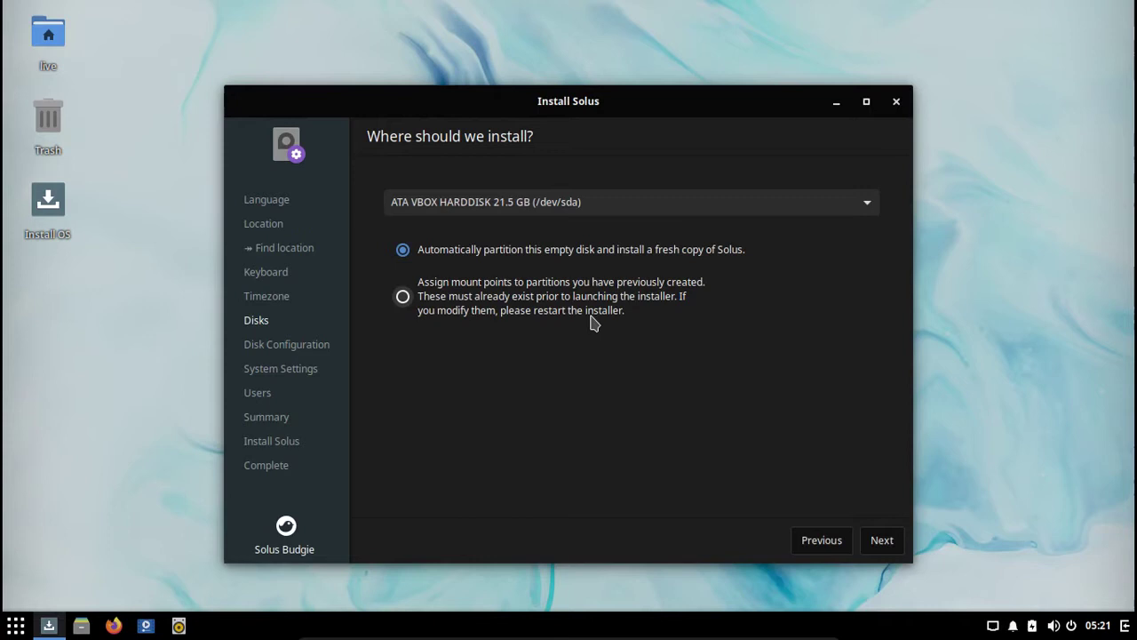
click(403, 296)
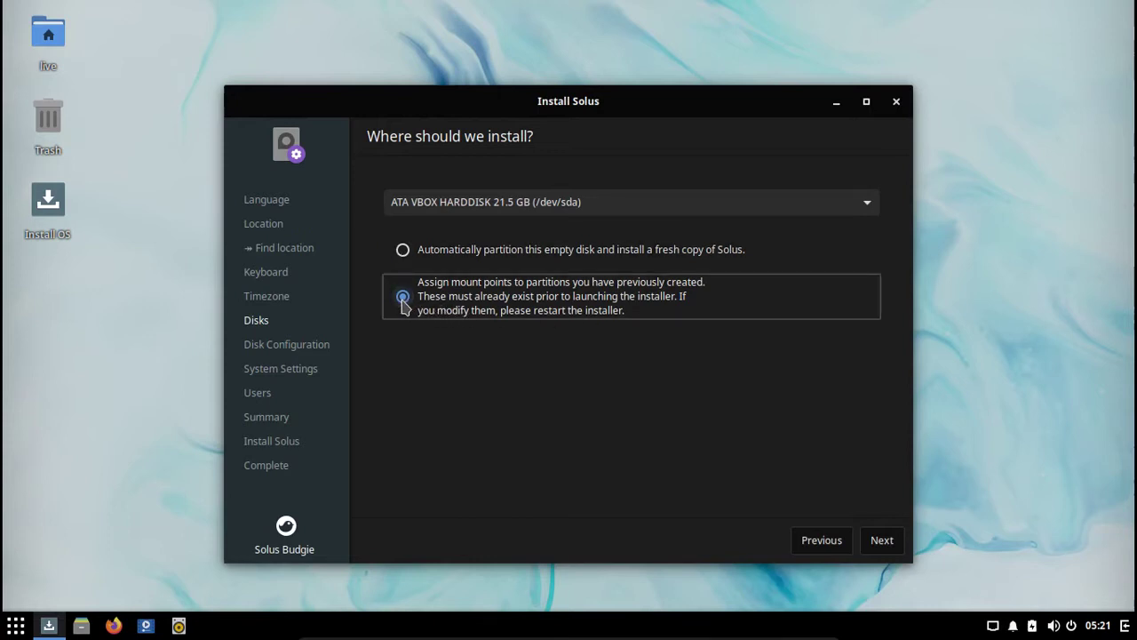
click(403, 250)
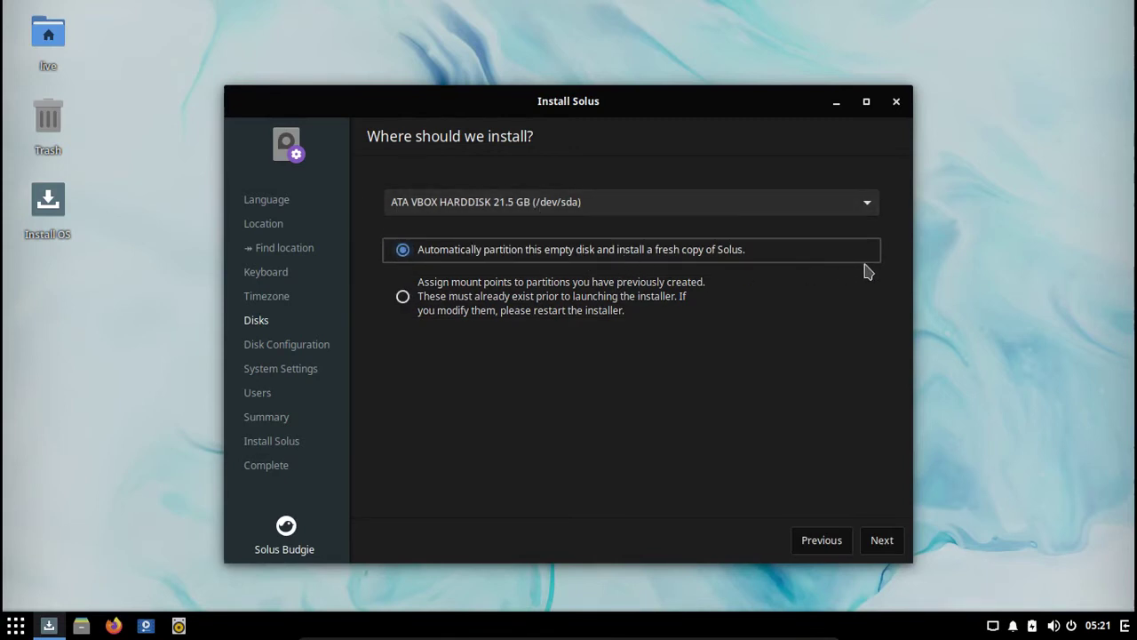
click(880, 540)
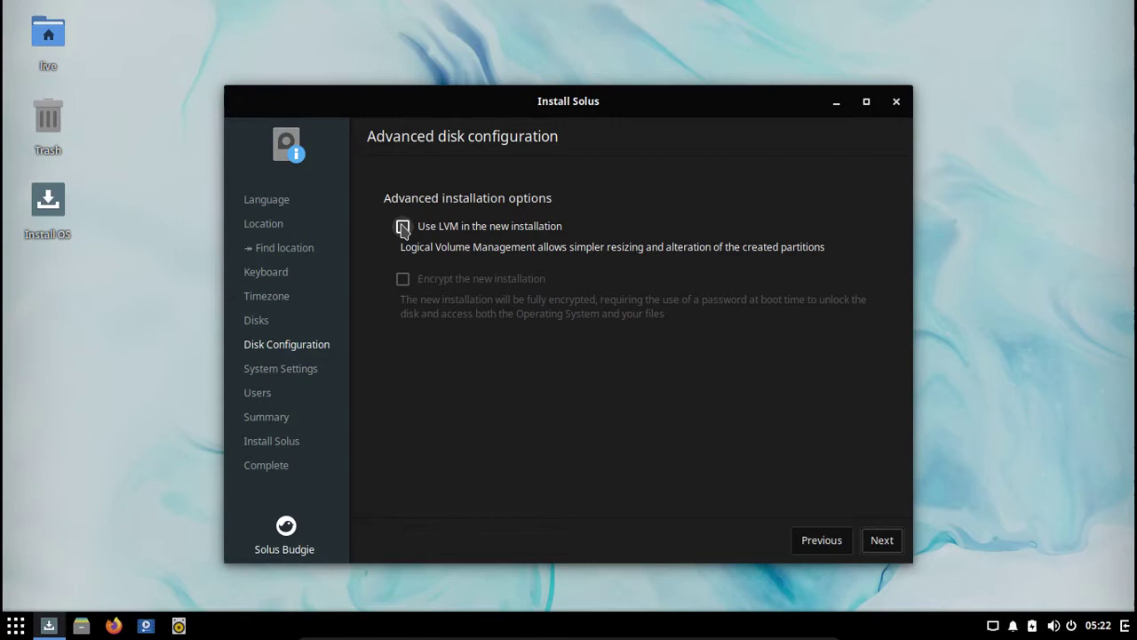
Step: Try enabling LVM and encryption and select the encryption password and confirm fields
click(402, 227)
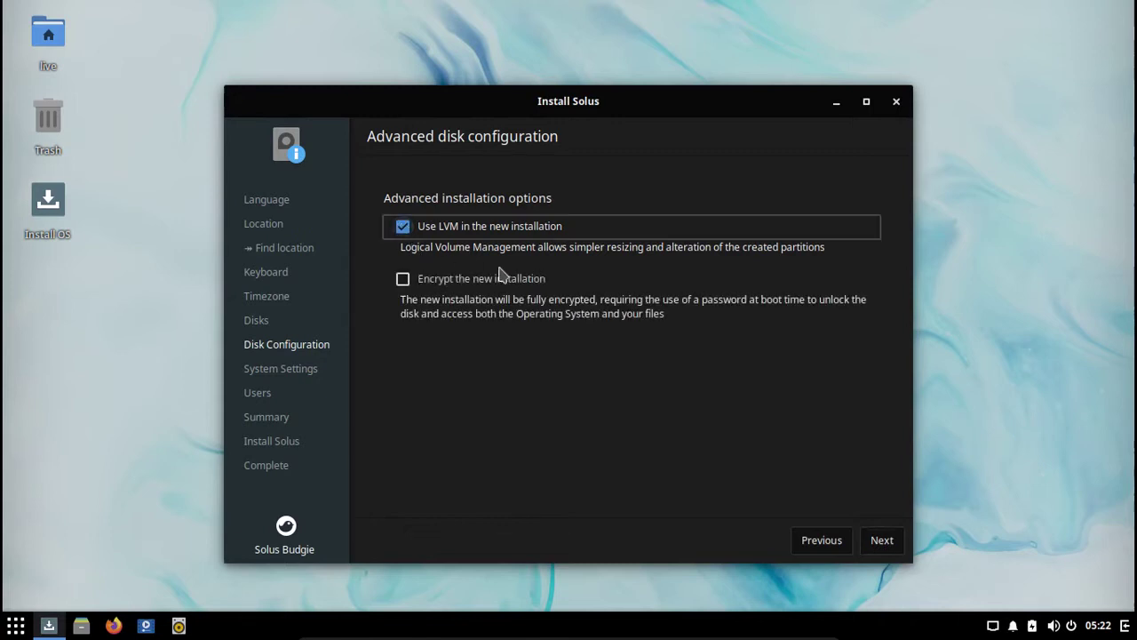
click(405, 282)
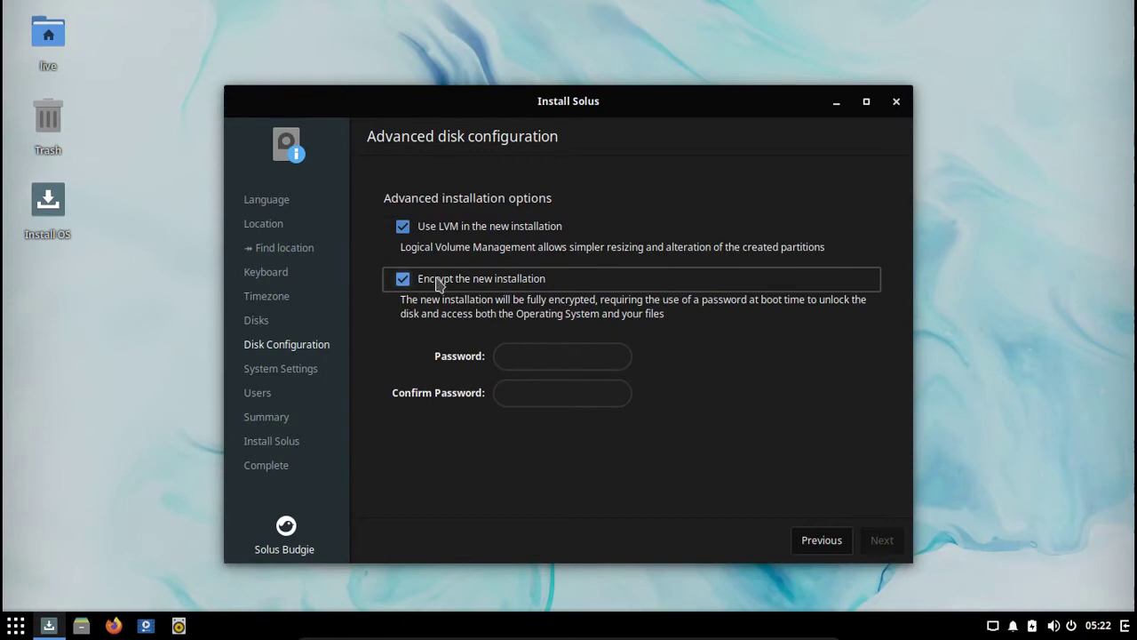
click(542, 349)
click(542, 396)
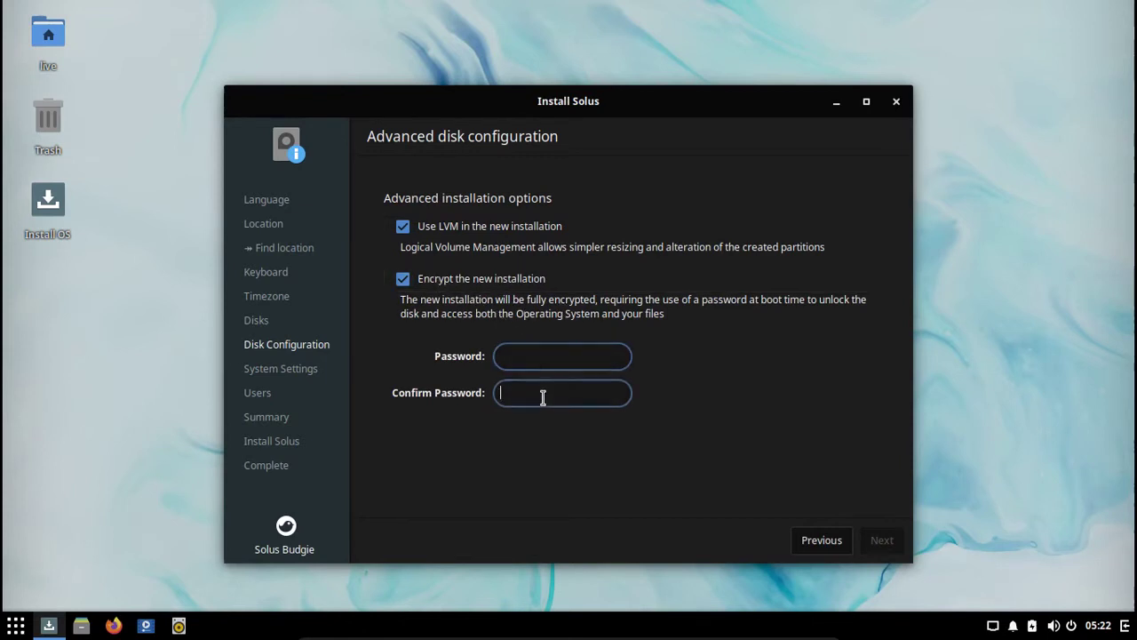
click(540, 359)
click(535, 393)
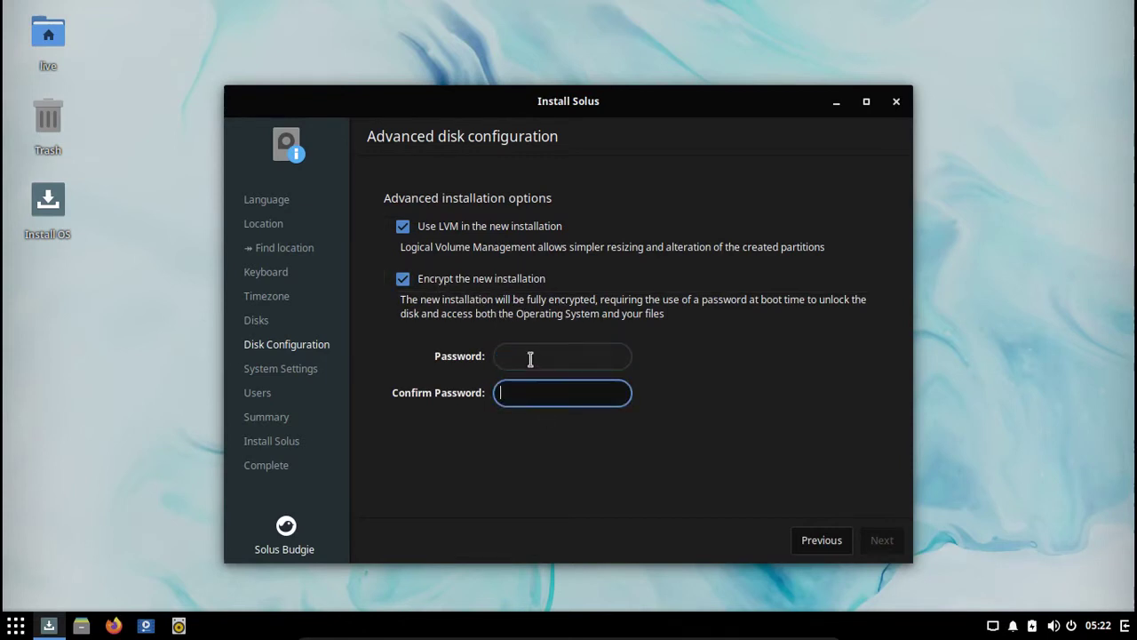
click(530, 358)
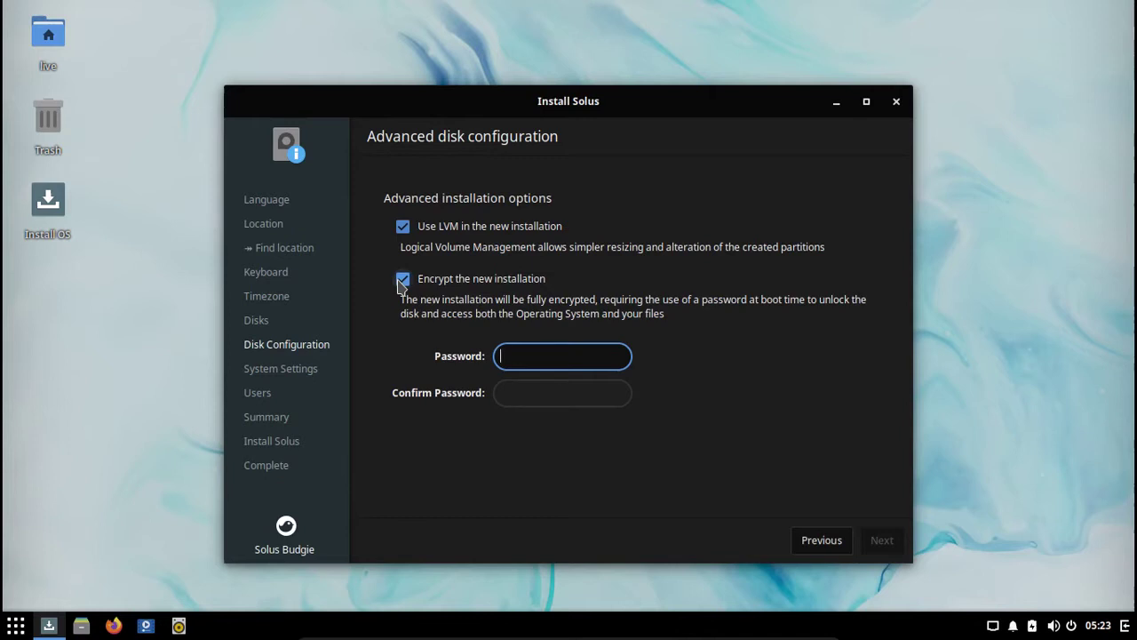
Step: Leave both LVM and encryption off and move on to the bootloader and hostname step
click(402, 227)
click(402, 226)
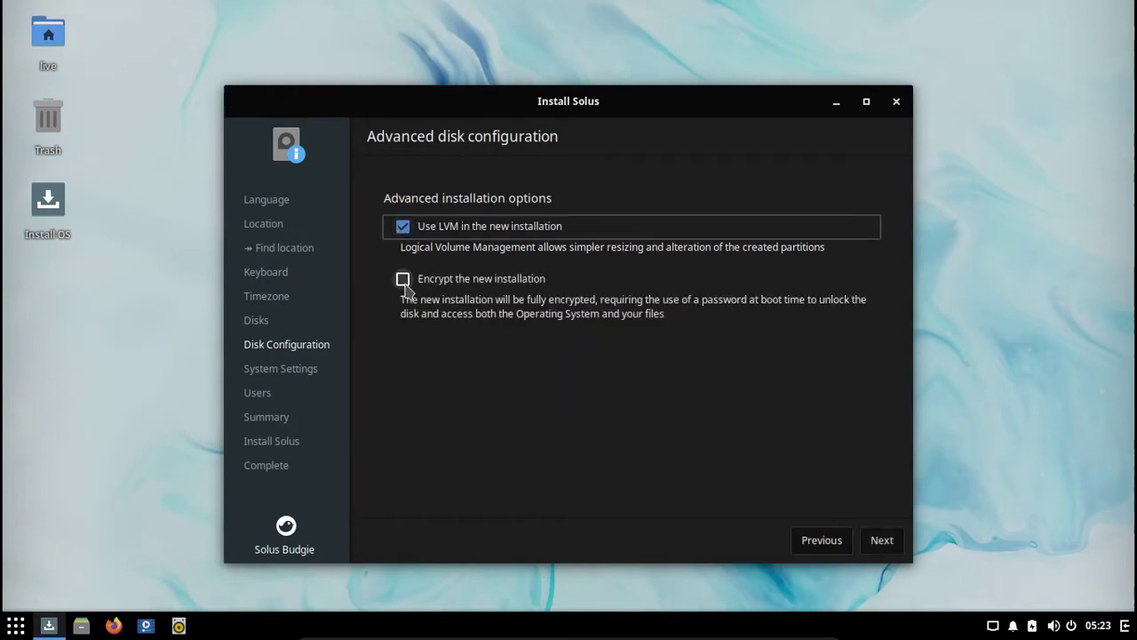
click(403, 279)
click(404, 281)
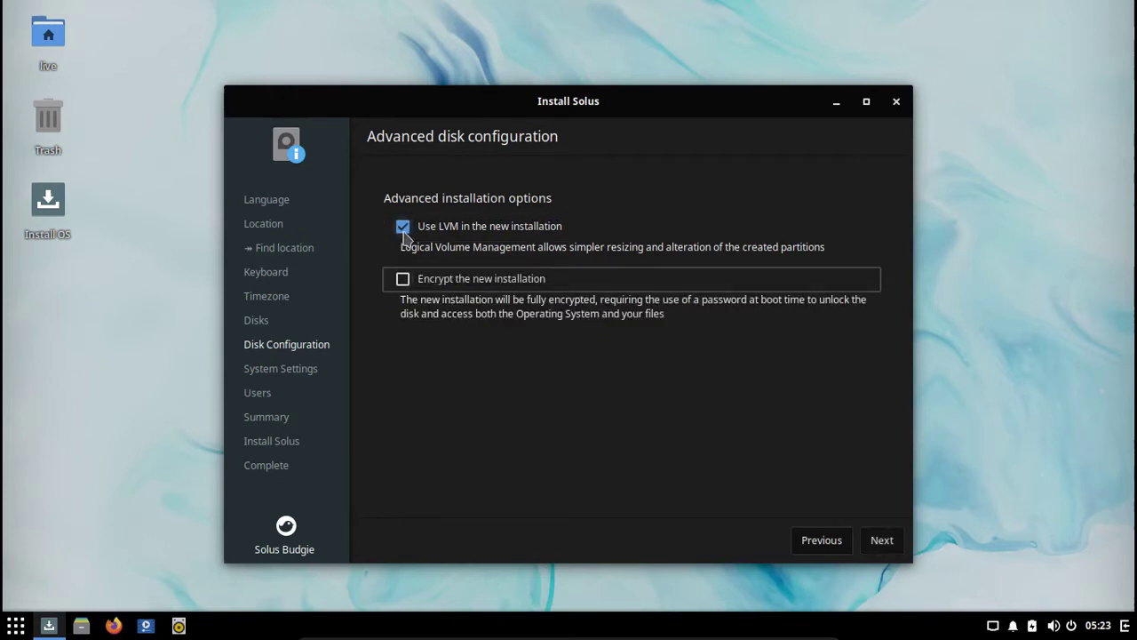
click(402, 227)
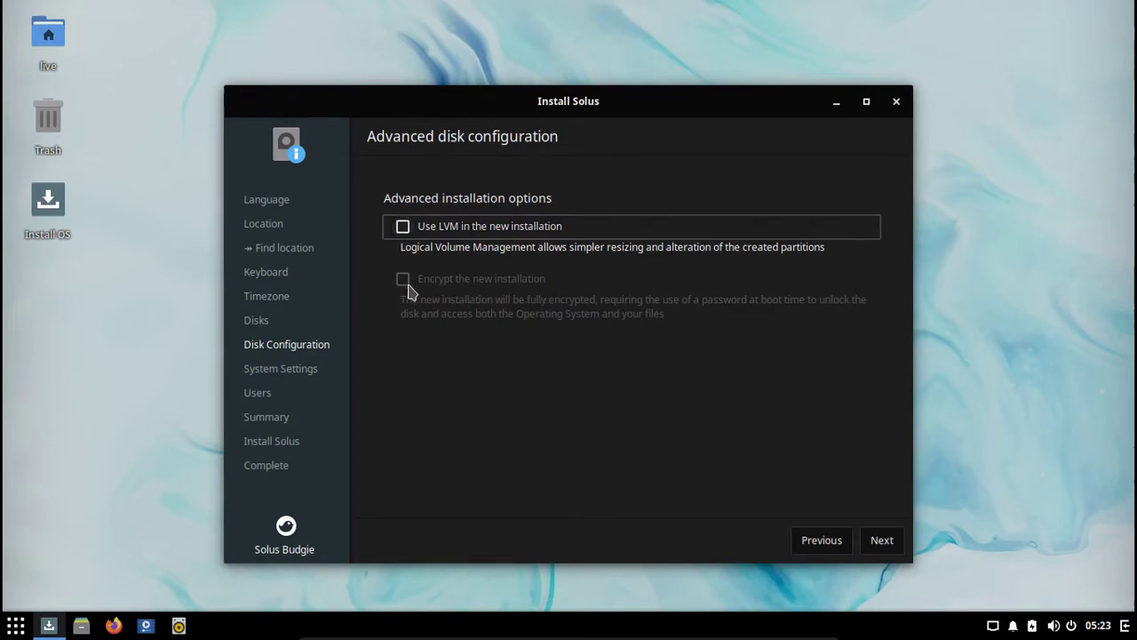
click(402, 227)
click(404, 280)
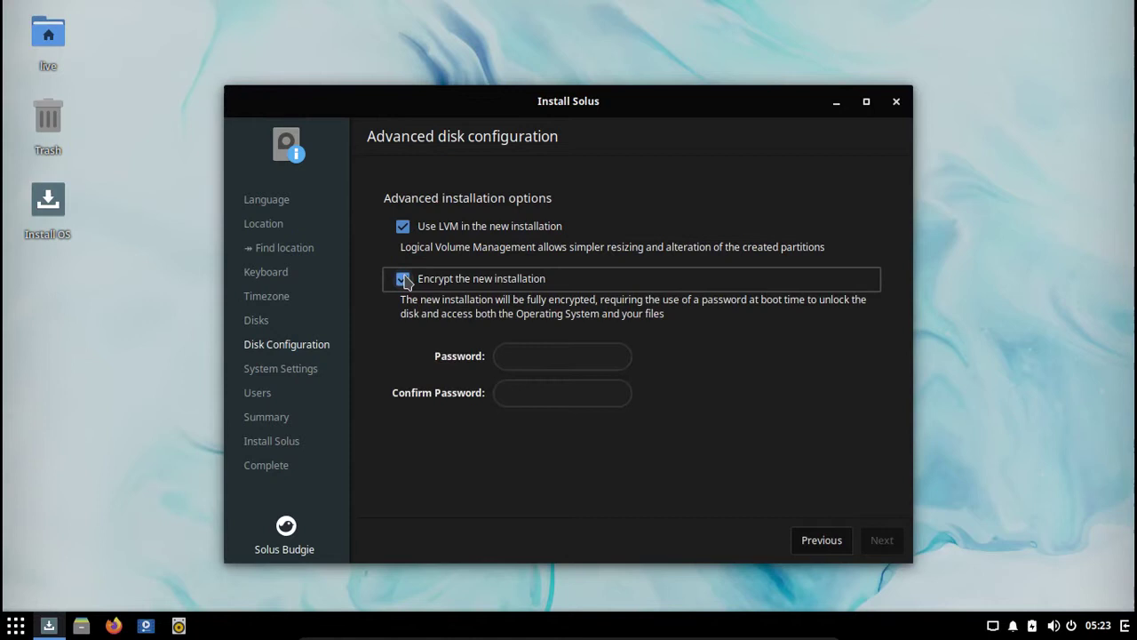
click(403, 228)
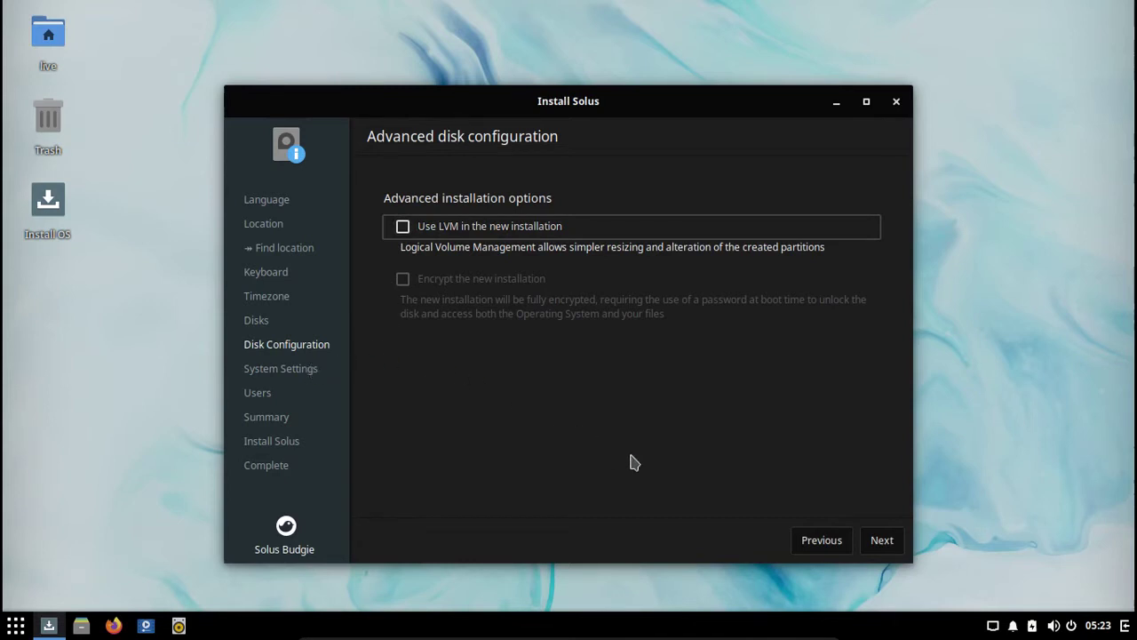
click(882, 541)
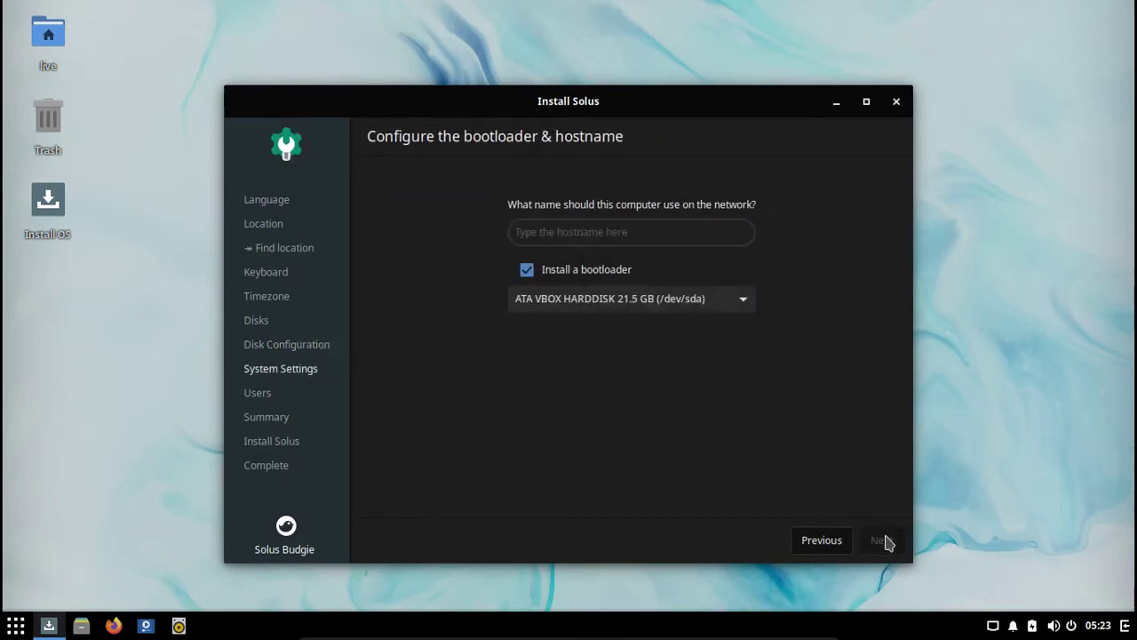
Step: Set hostname 'solus', keep the bootloader installing to /dev/sda, and continue to user setup
click(630, 229)
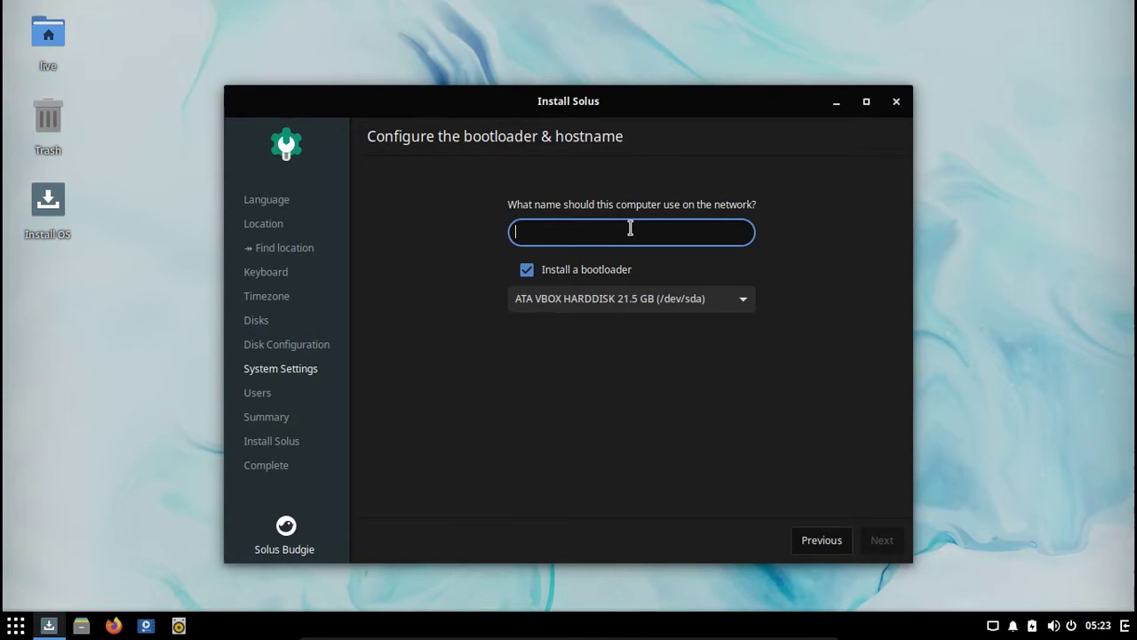
text(solus)
click(526, 275)
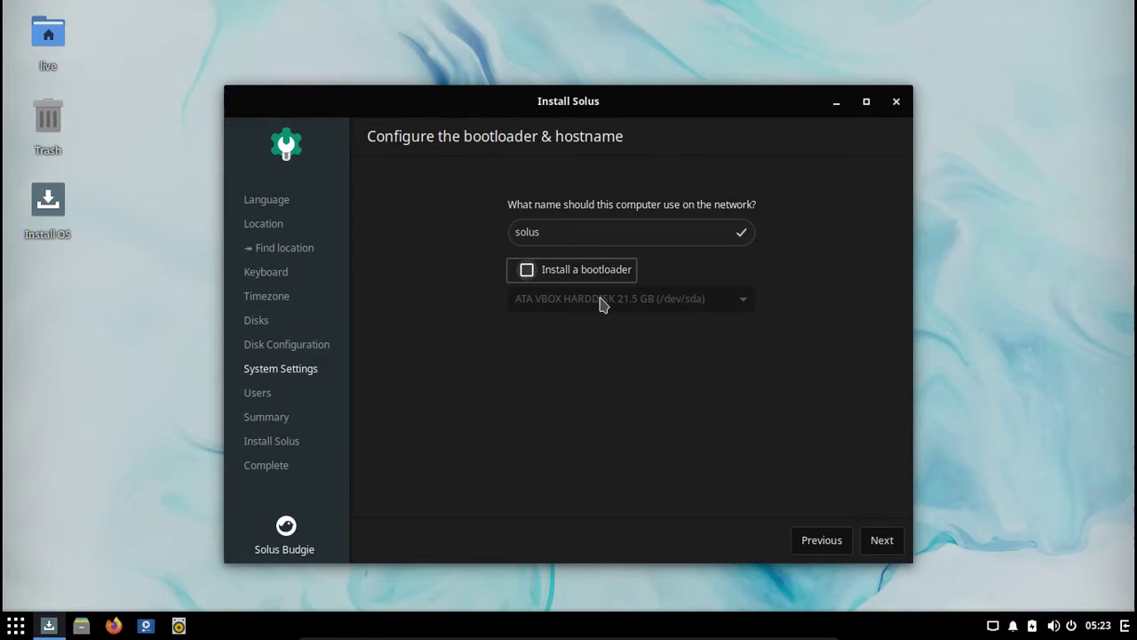
click(529, 277)
click(529, 277)
click(529, 276)
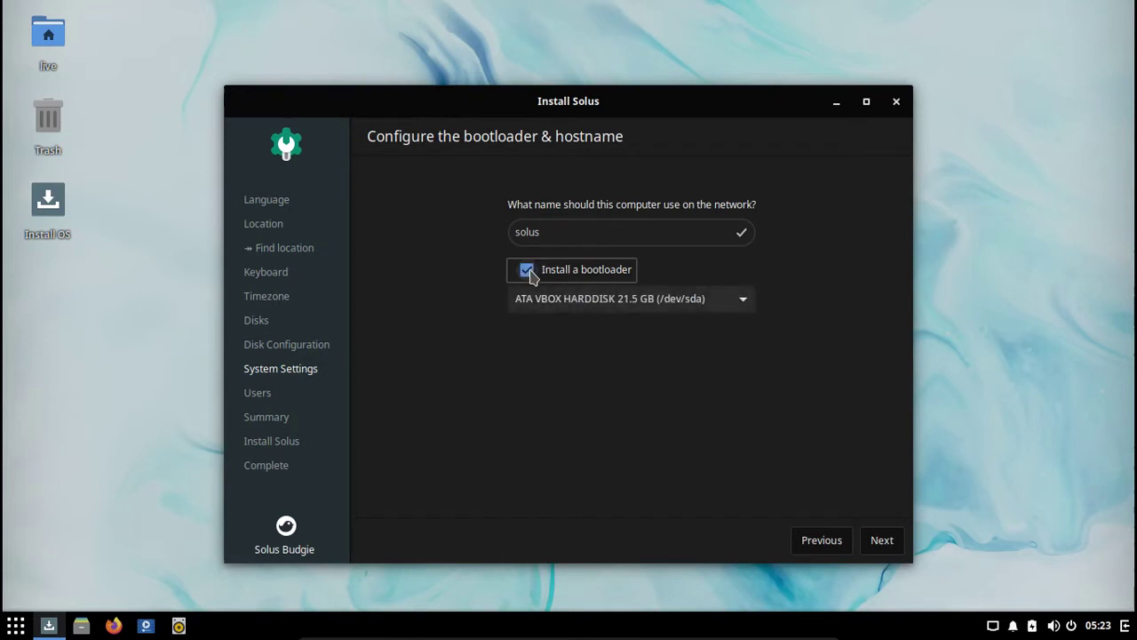
click(881, 540)
Step: Fill in the username, real name and matching password, and add the administrative account
click(613, 203)
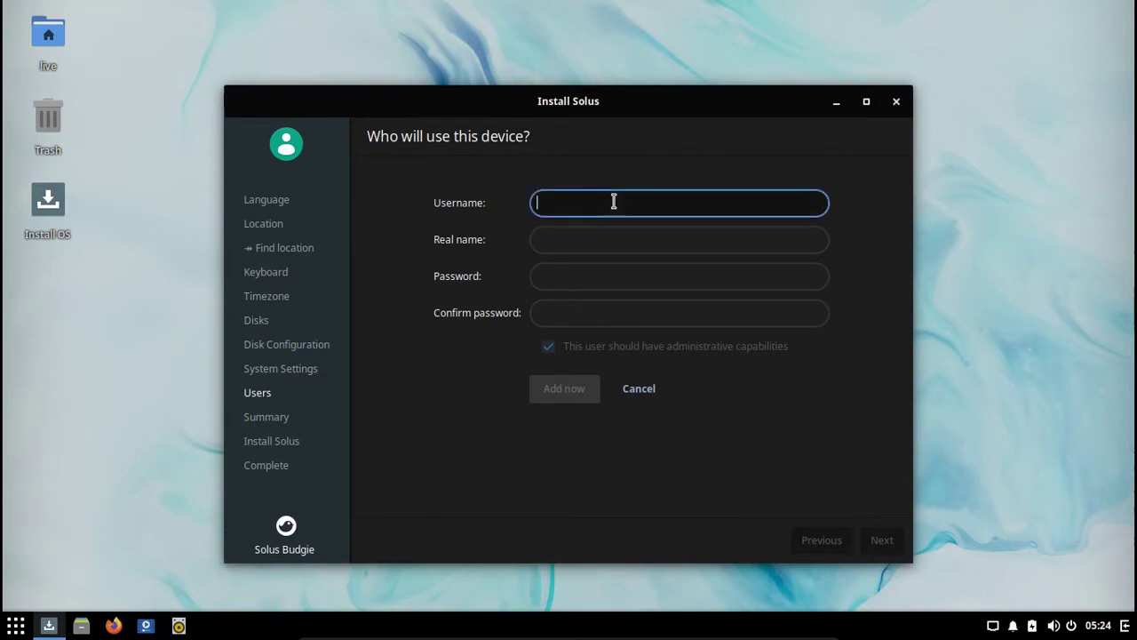
text(nix)
key(Tab)
text(nix)
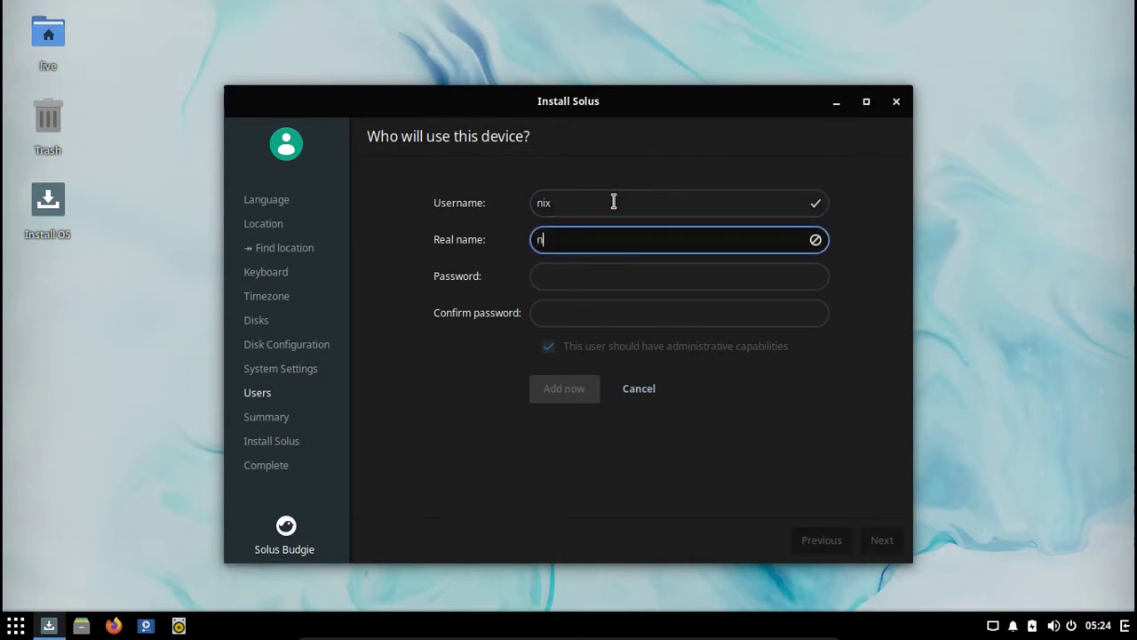
key(Tab)
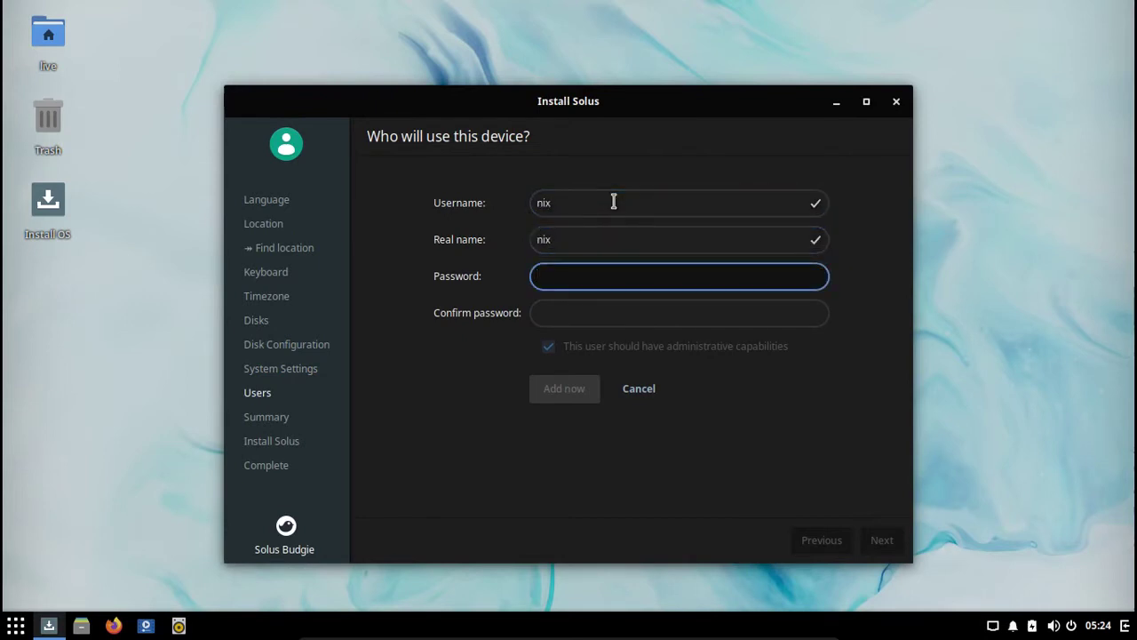
text(******)
key(Tab)
text(******)
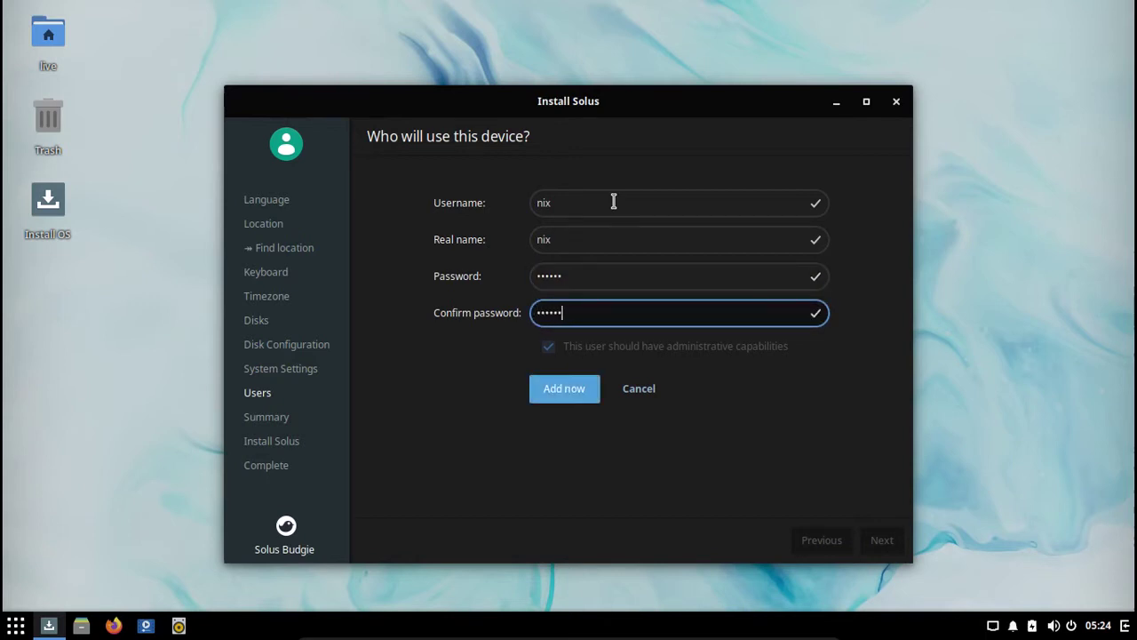
click(564, 388)
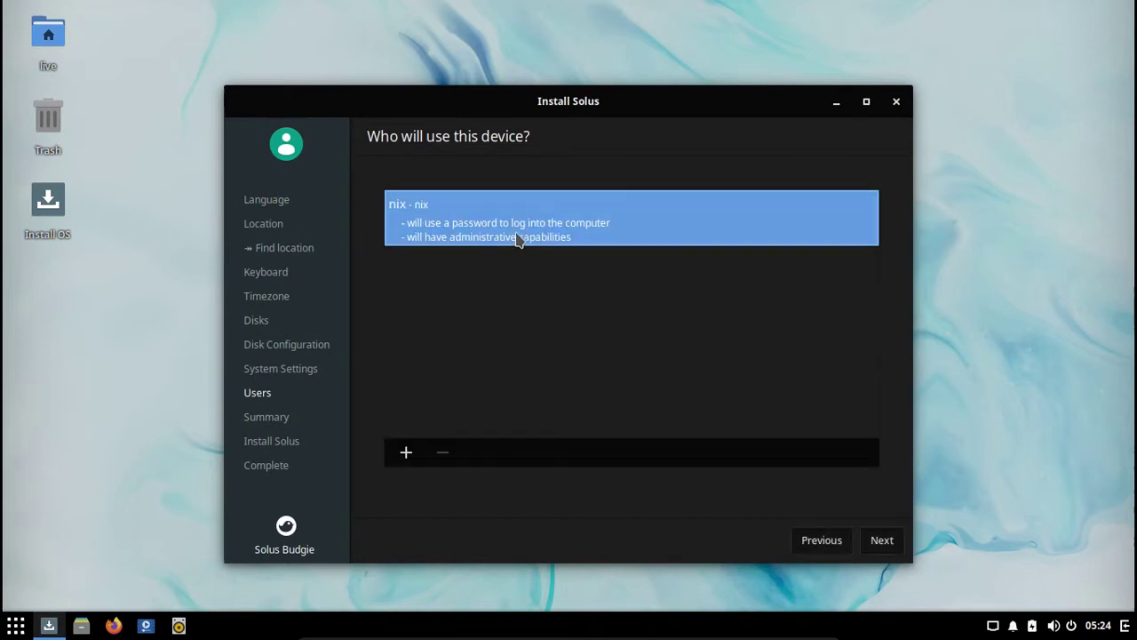
Step: Open and discard an extra user form, then continue to the review summary
click(407, 454)
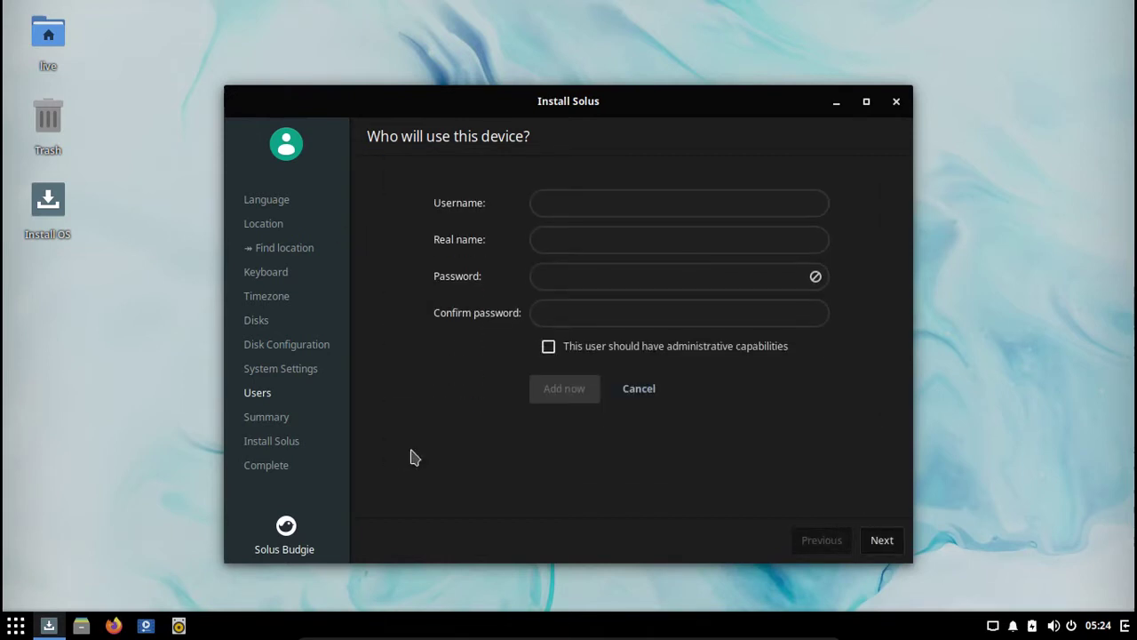
click(639, 388)
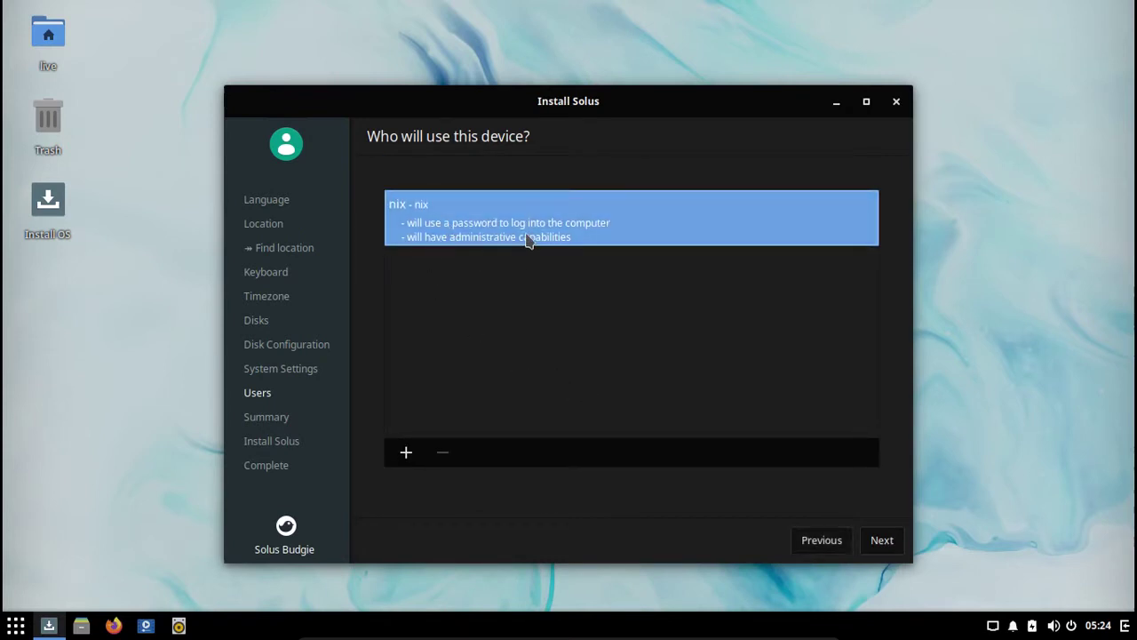
click(880, 539)
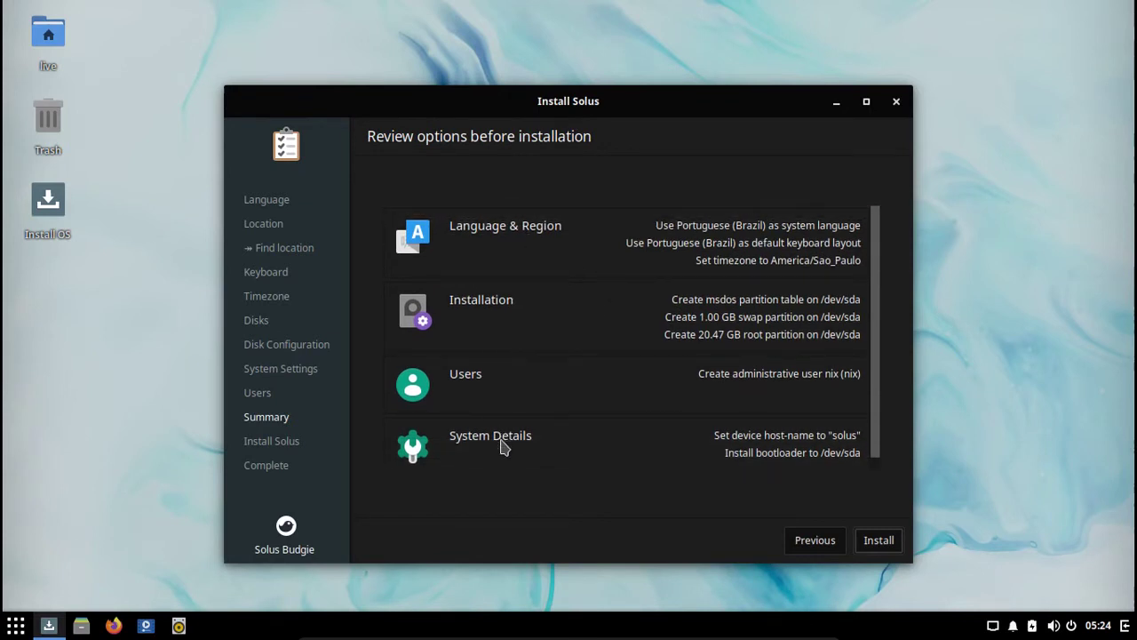
Step: Start the Solus installation from the review page and accept the data-loss warning
scroll(501, 446, down, 1)
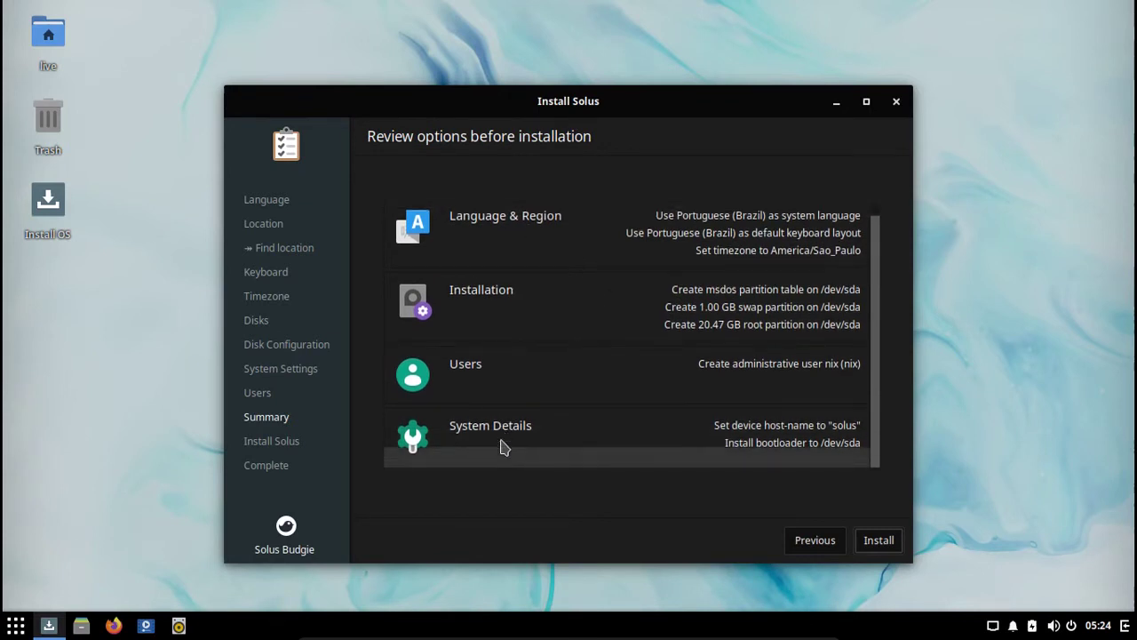
click(895, 552)
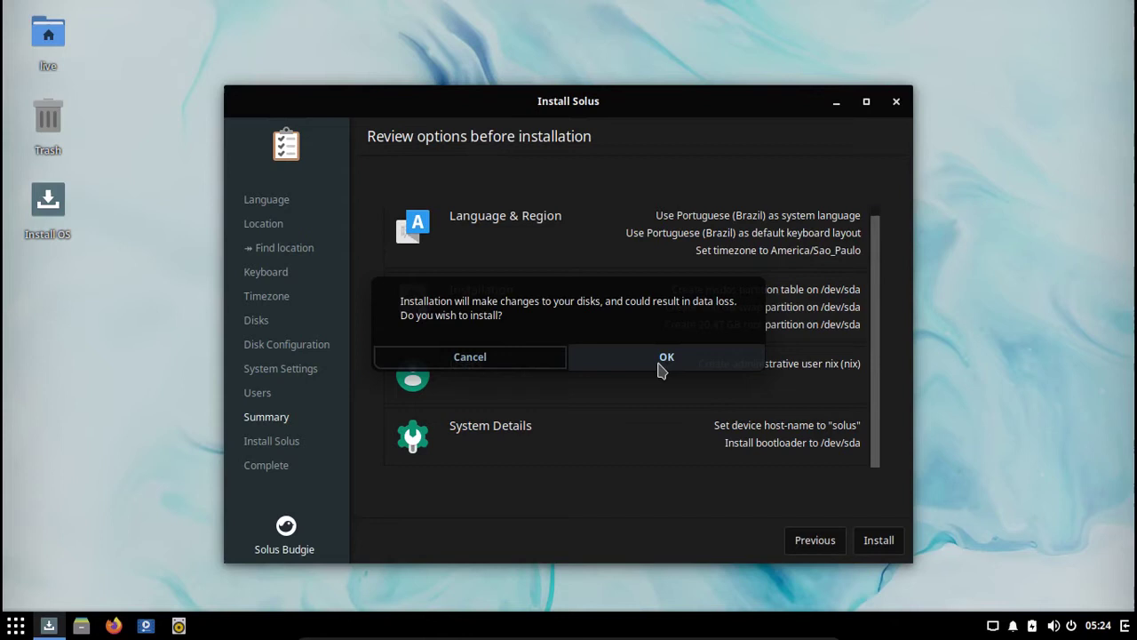
click(659, 364)
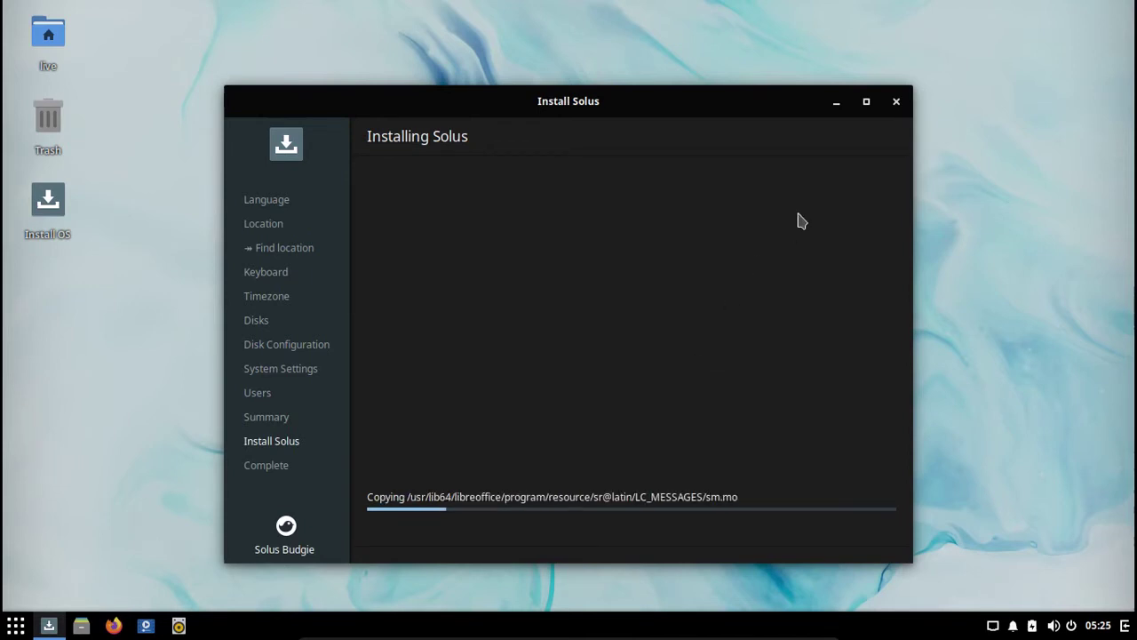
Step: Close the Install Solus window and shut down the live session from the tray power menu
click(896, 103)
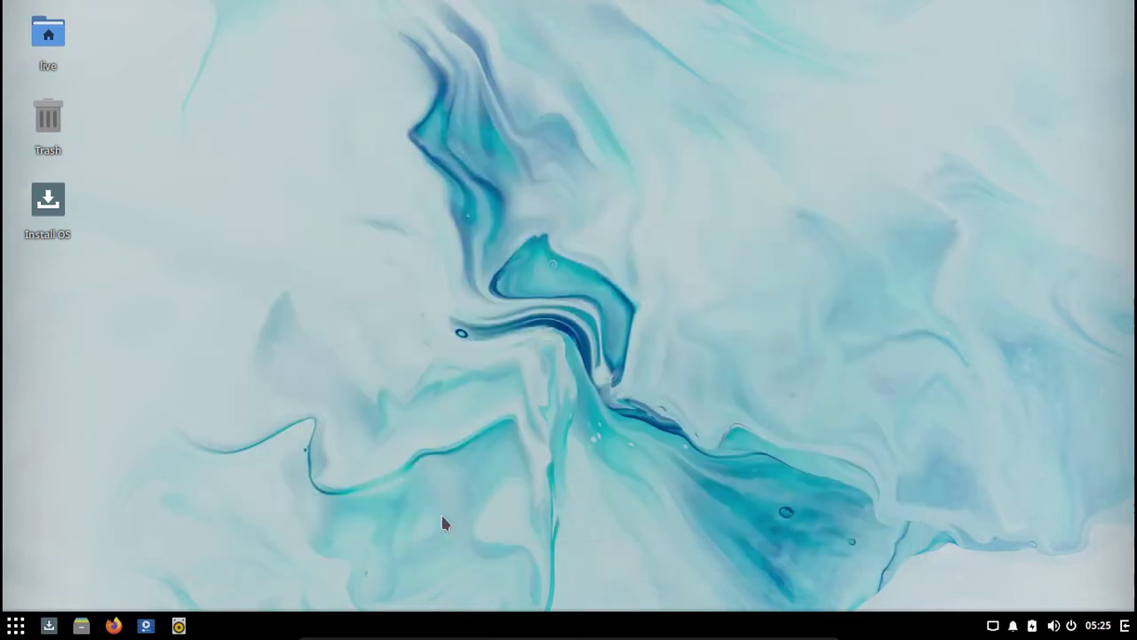
click(13, 628)
click(1018, 453)
click(1071, 626)
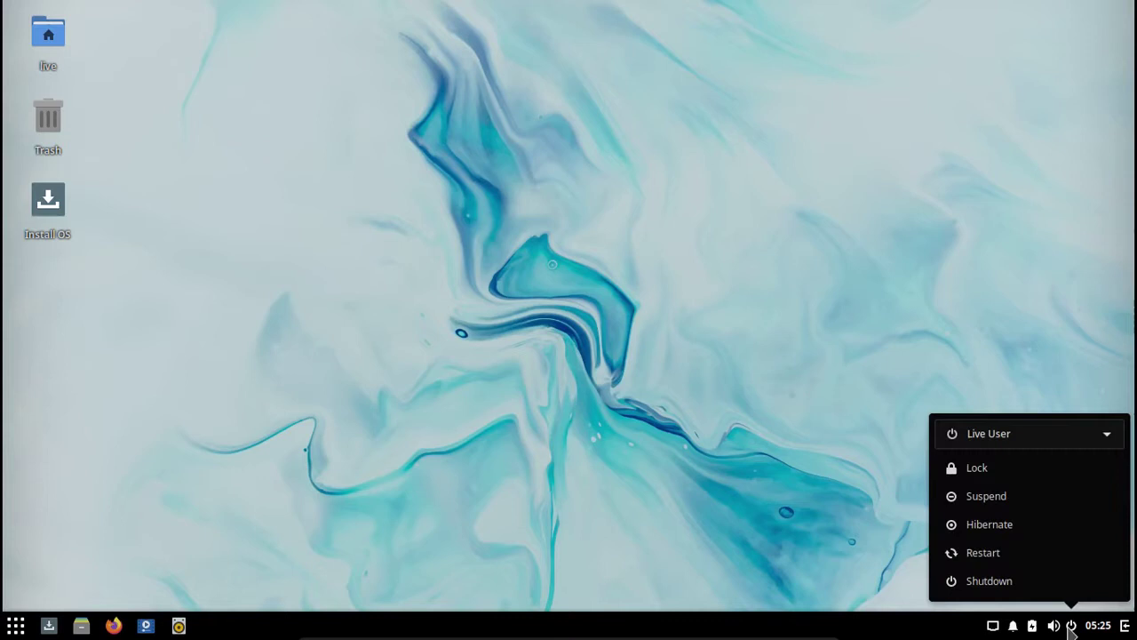
click(1008, 582)
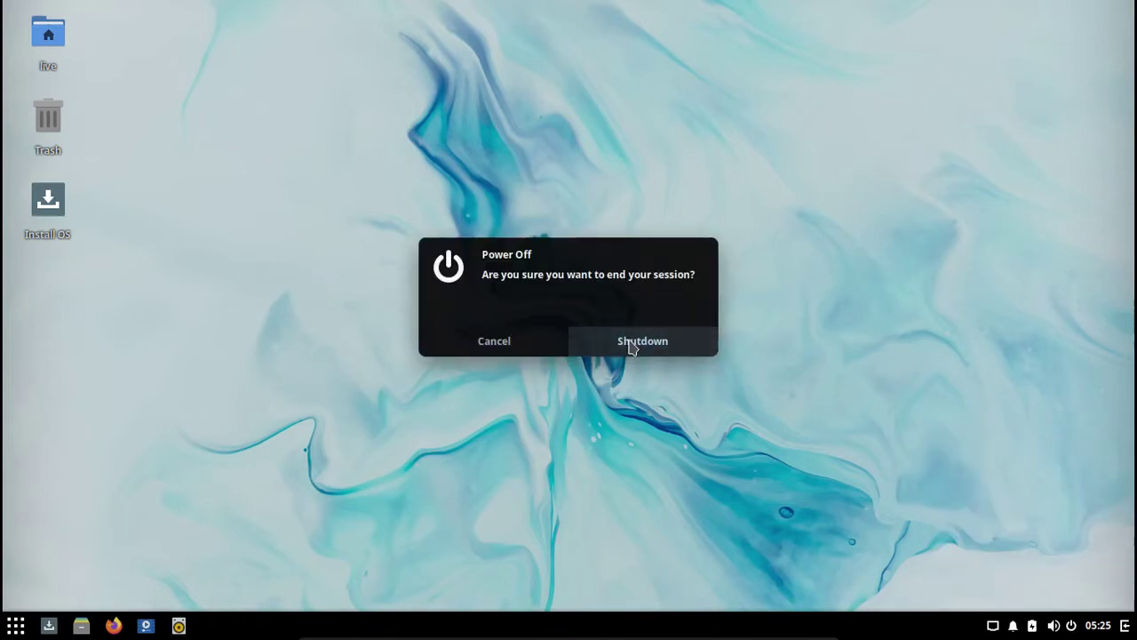
click(630, 345)
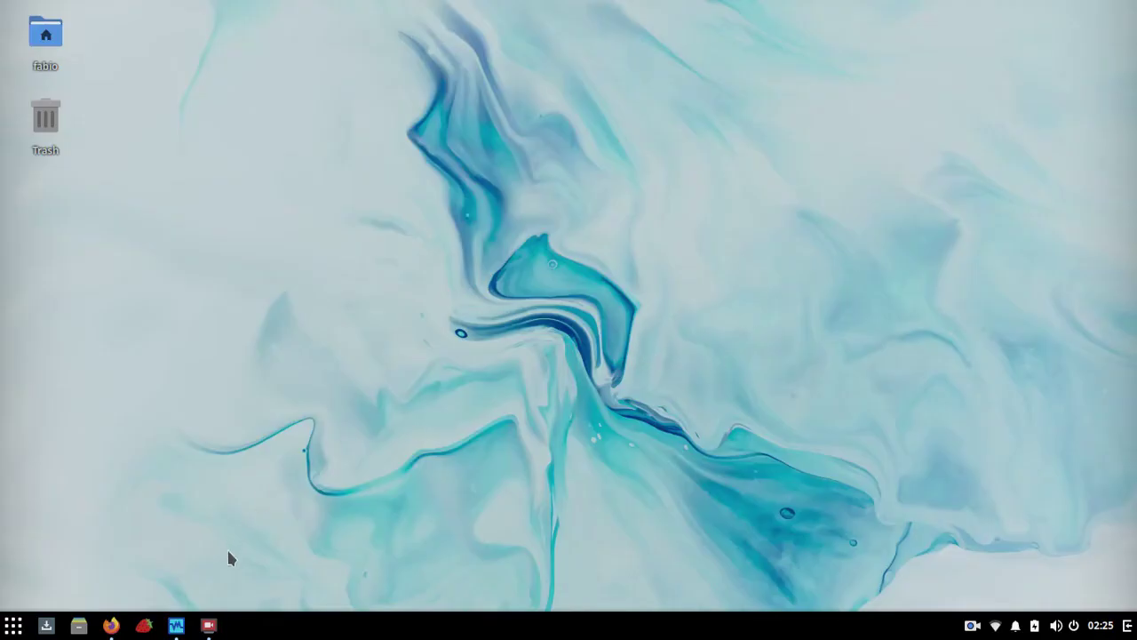
Step: Close the VirtualBox Manager window and check the desktop's right-click settings shortcuts
click(176, 624)
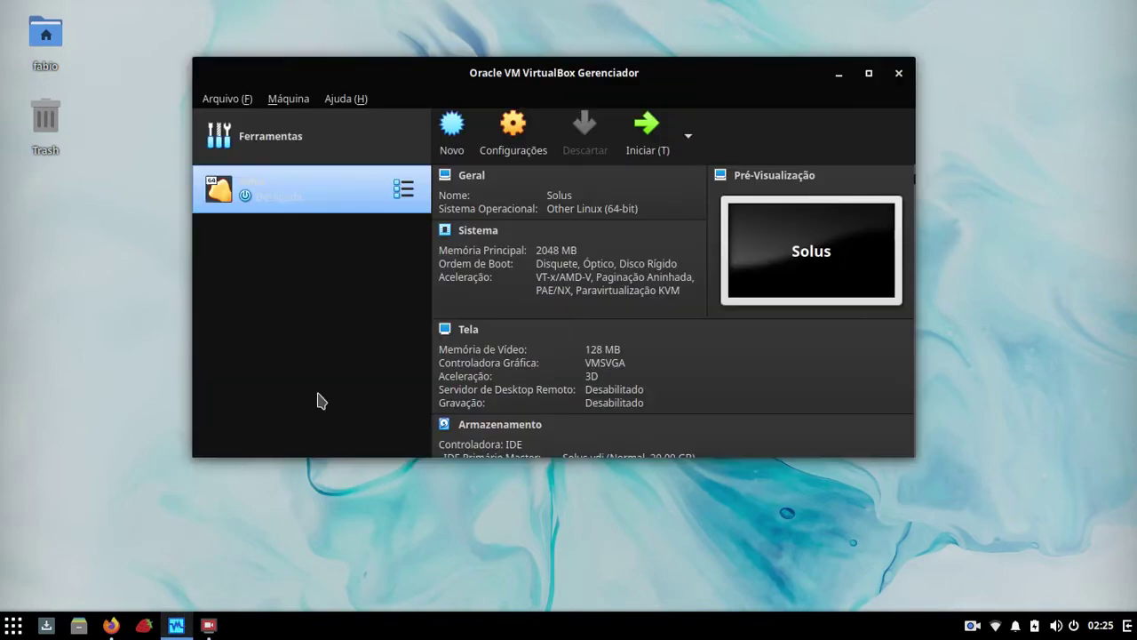
click(899, 75)
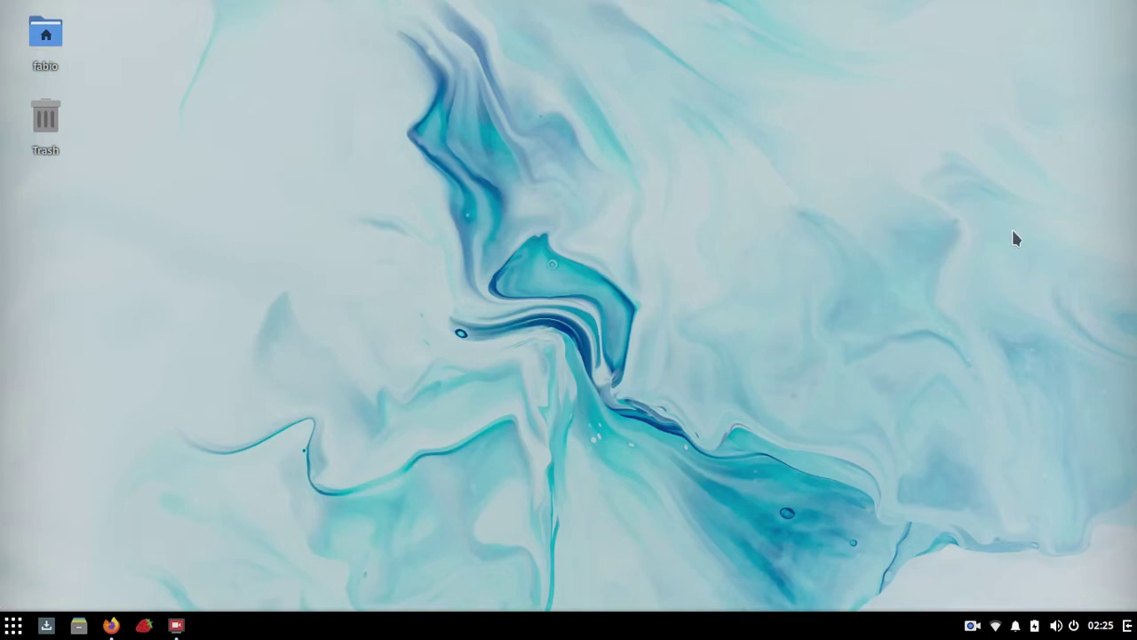
right_click(561, 32)
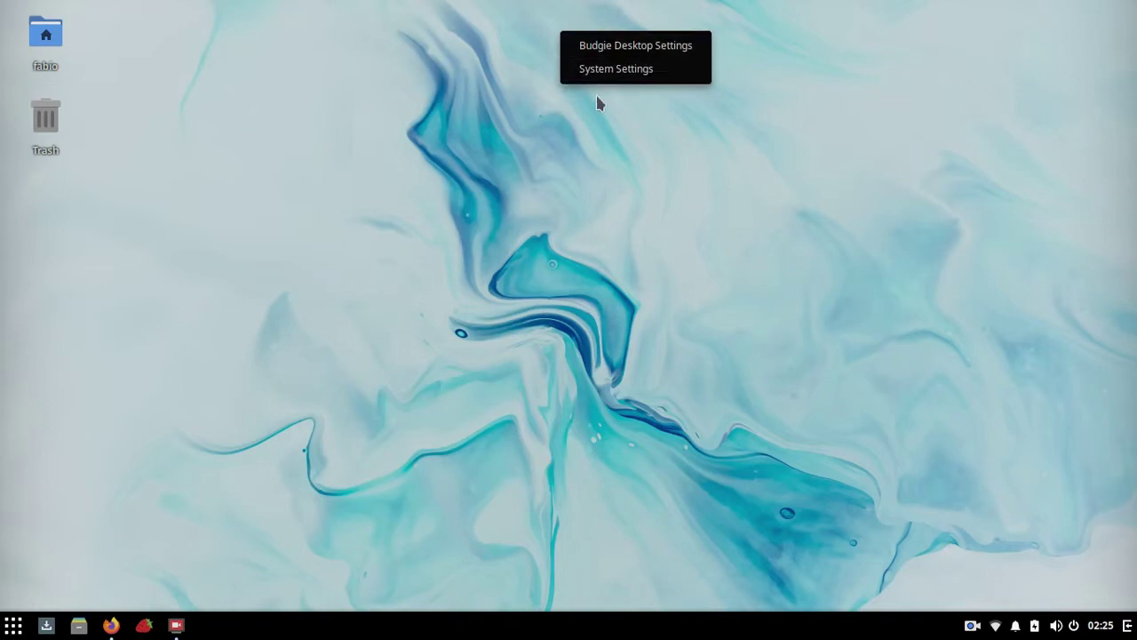
click(602, 247)
Step: Browse the app menu's Utilitários and System Settings categories, then close the menu
click(13, 624)
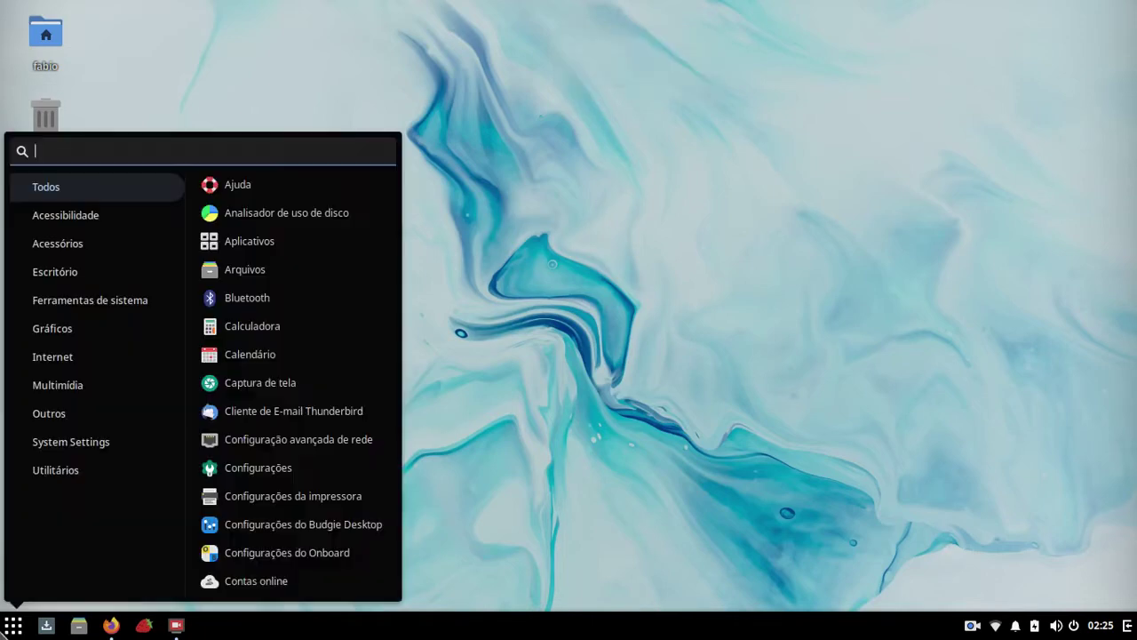
click(54, 470)
click(59, 449)
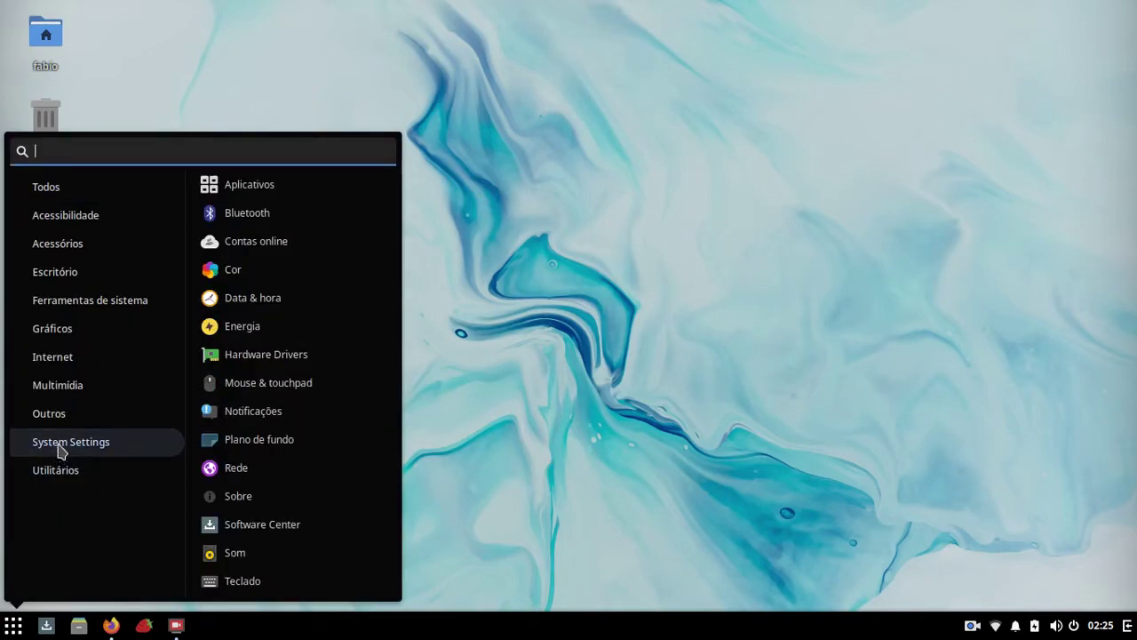
click(49, 199)
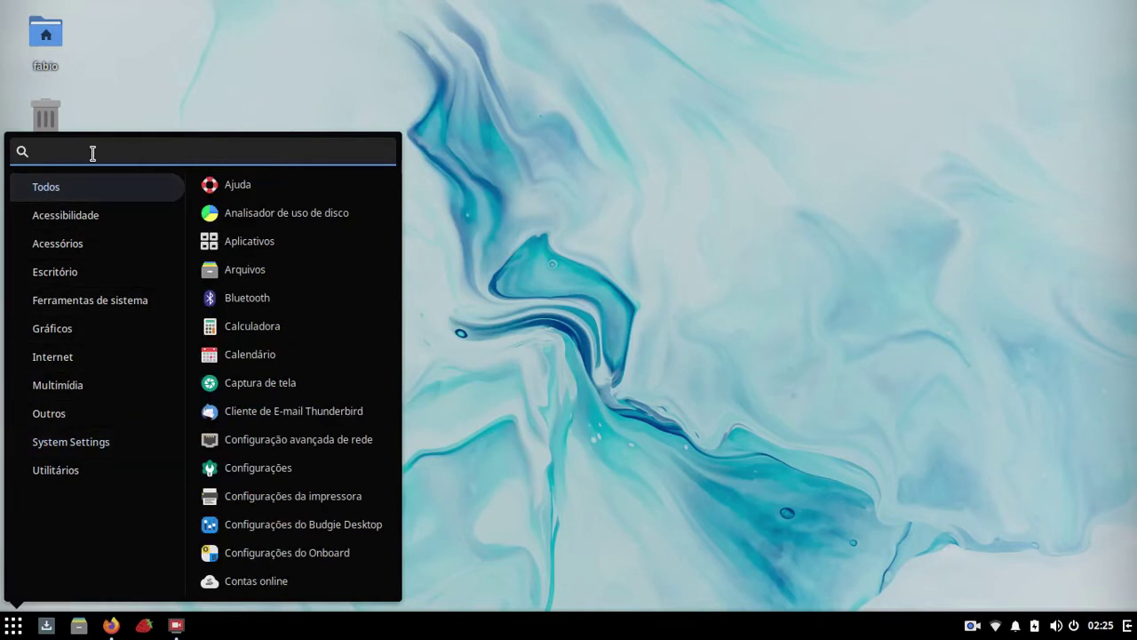
click(669, 56)
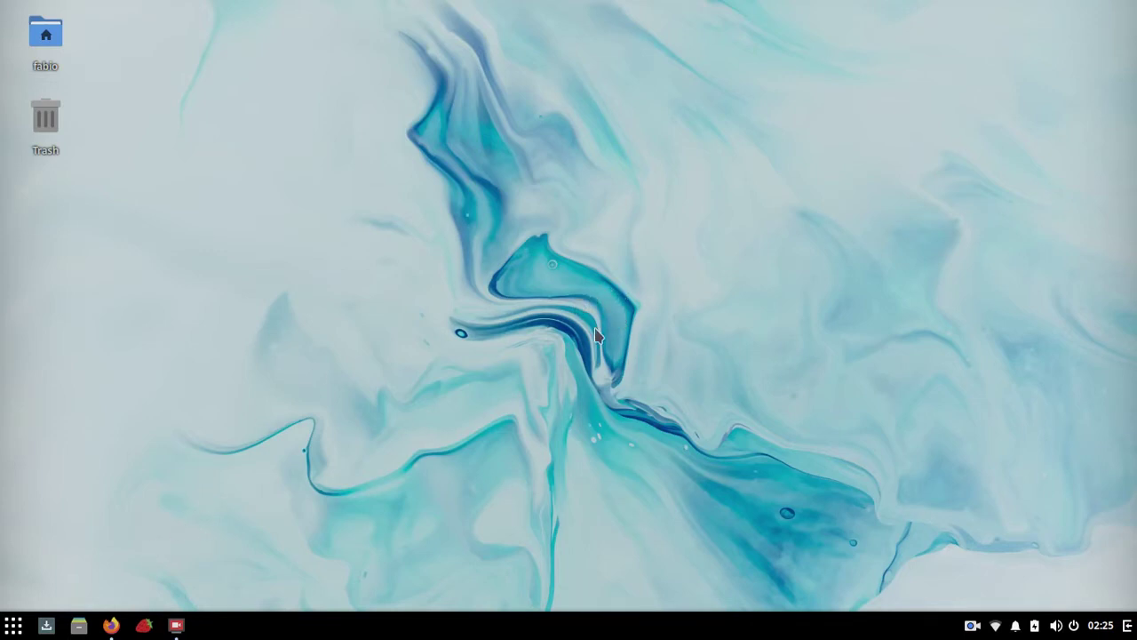
click(110, 624)
scroll(634, 316, down, 10)
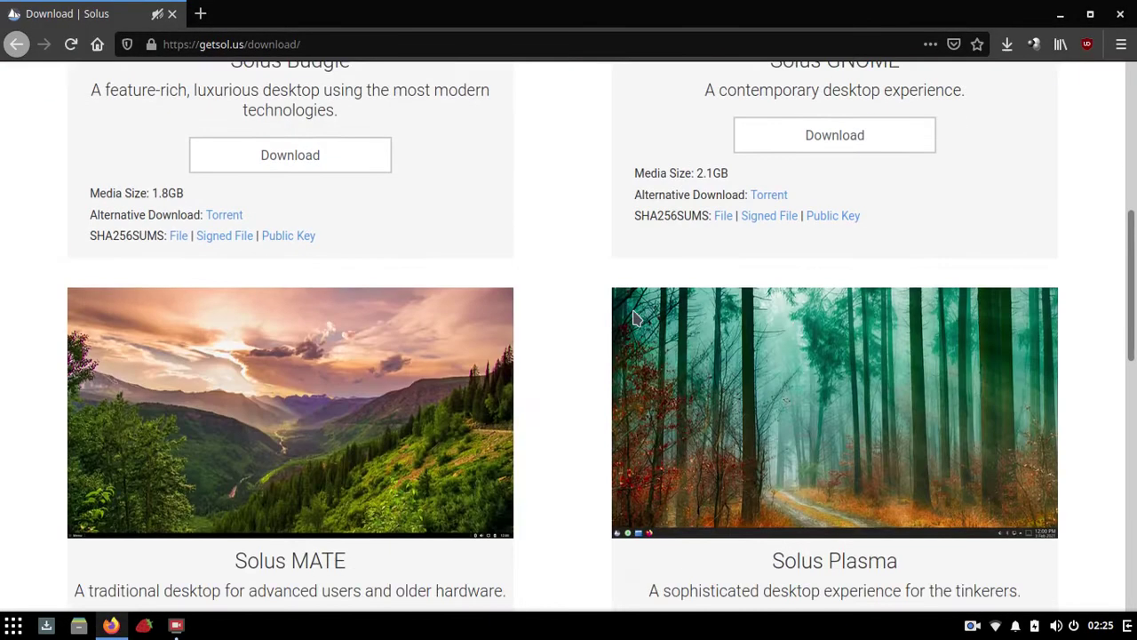
scroll(634, 316, up, 12)
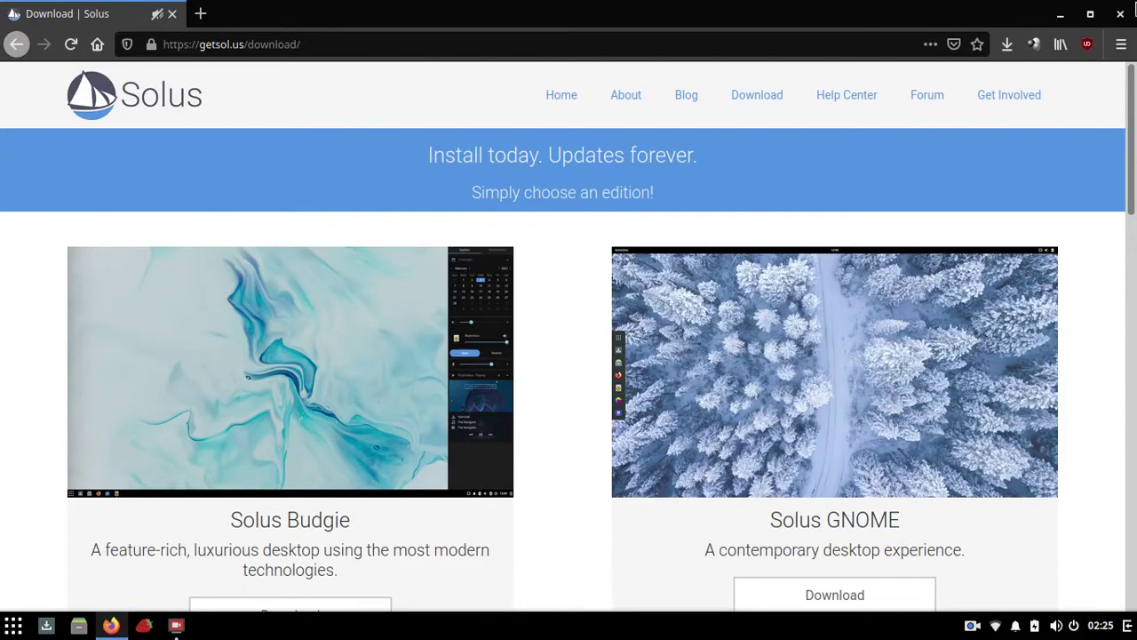
click(1121, 14)
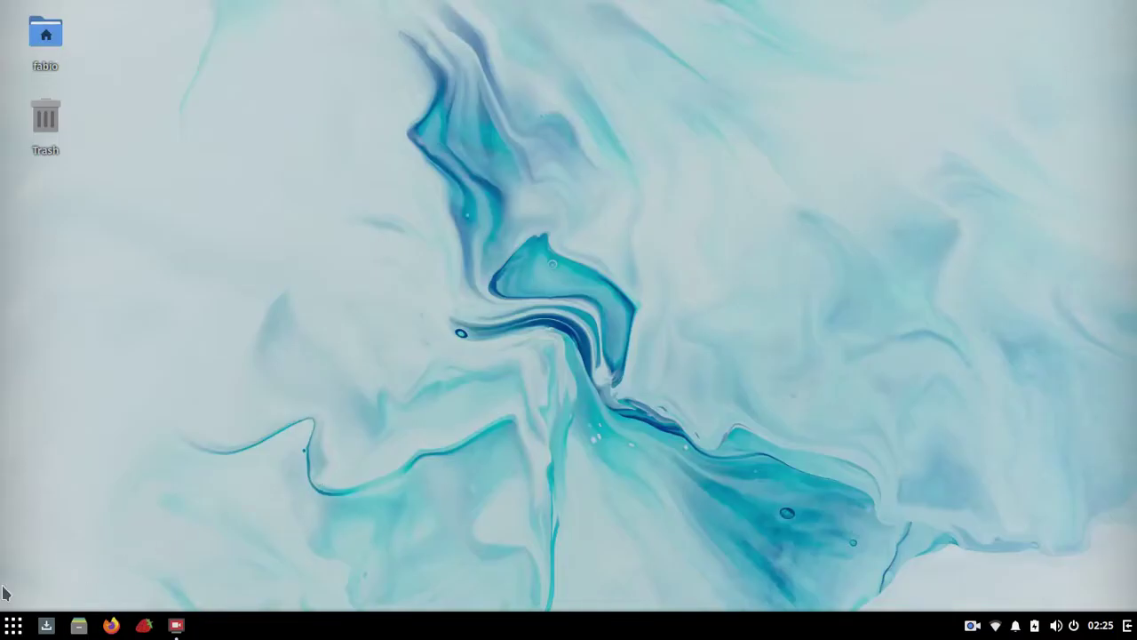
click(6, 631)
Step: Launch Terminal from the menu and run 'free -h' to show memory usage
text(term)
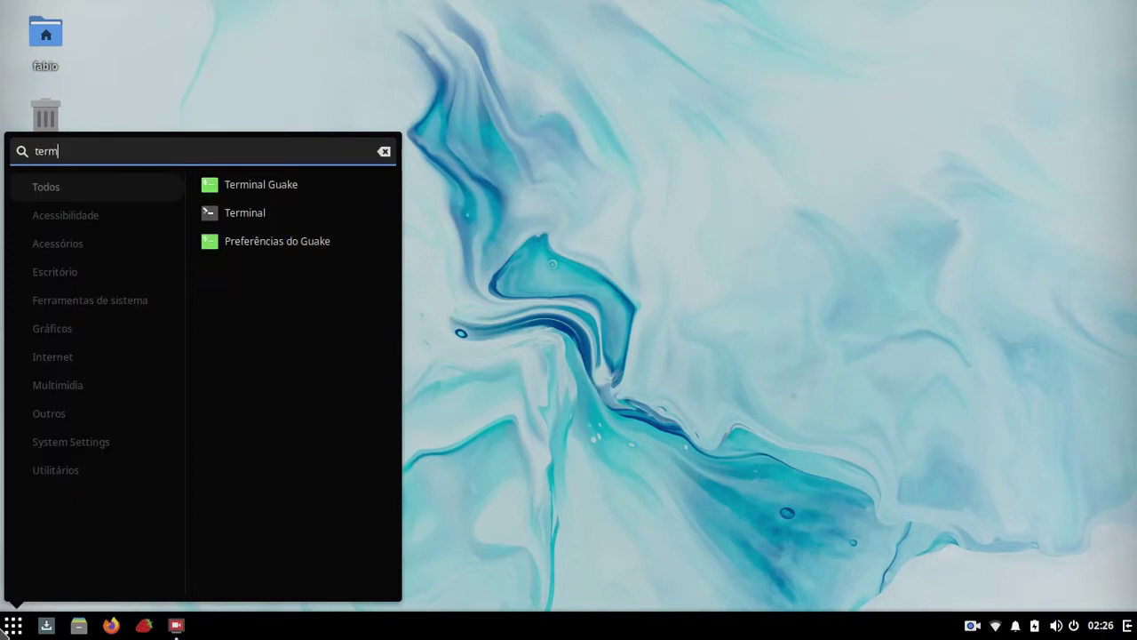
click(261, 215)
text(fre)
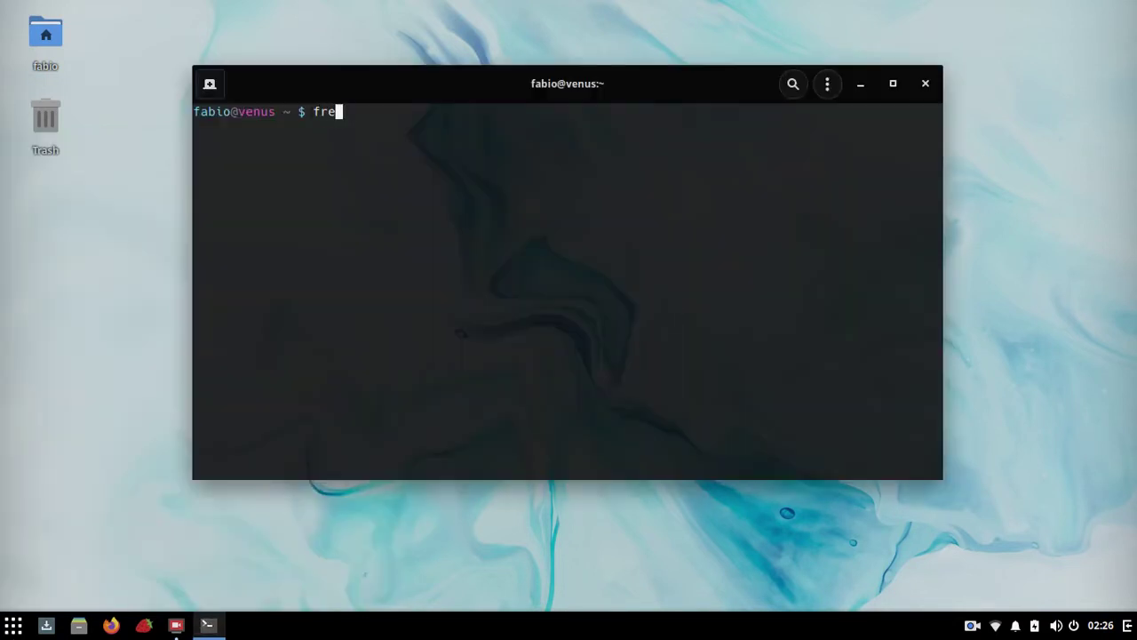
text(e -h)
key(Return)
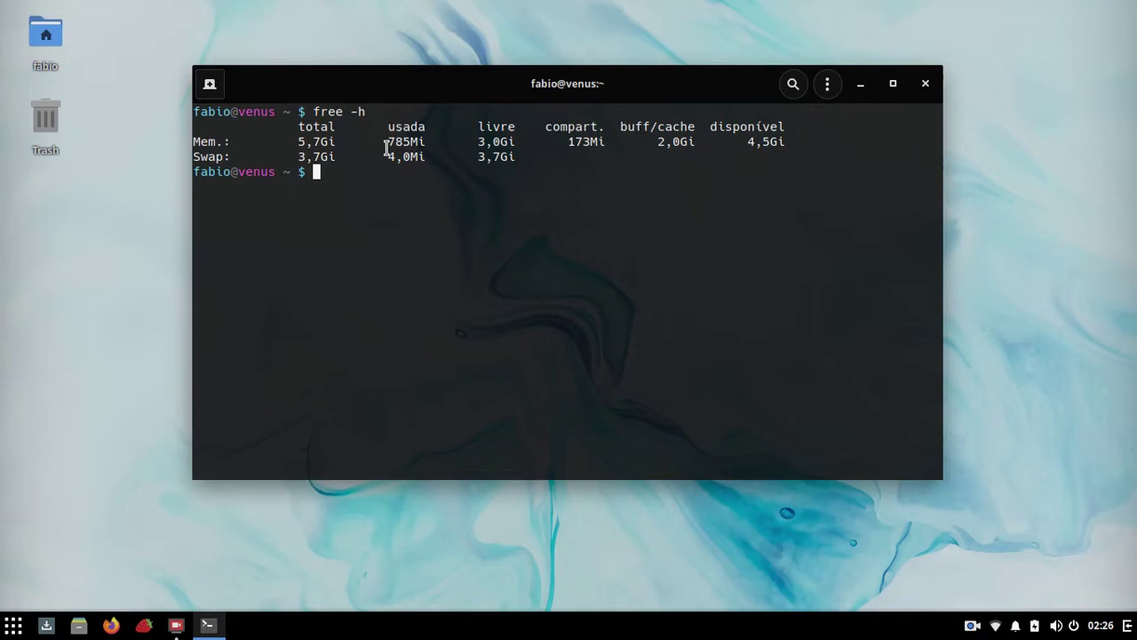
Step: Highlight the 785Mi used-memory value, then close the terminal window
drag(385, 148, 426, 147)
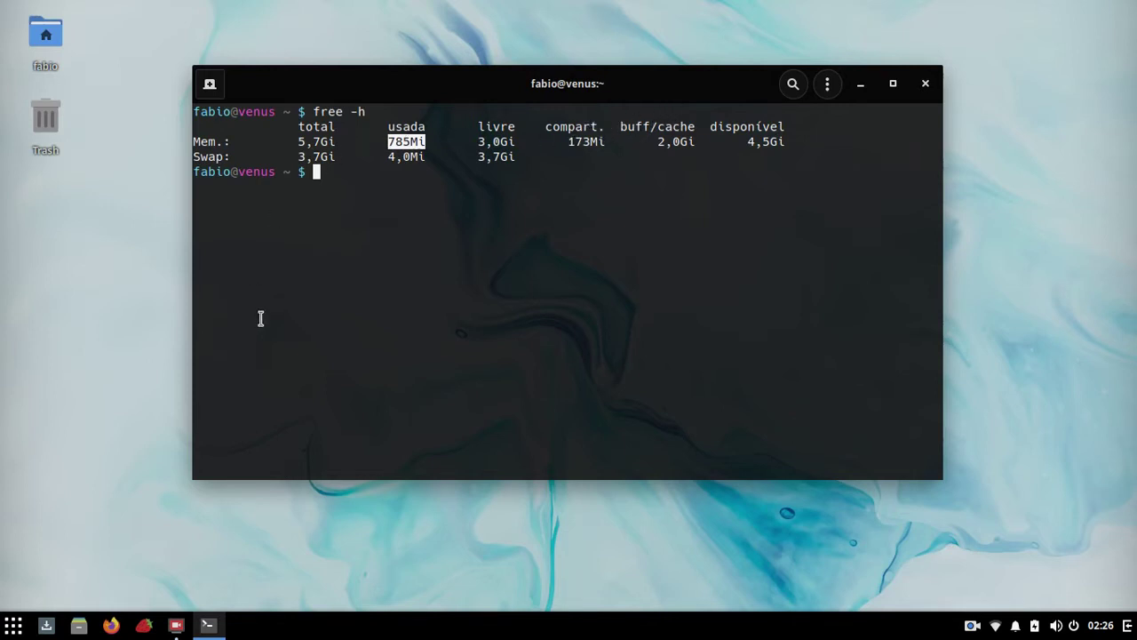
click(390, 142)
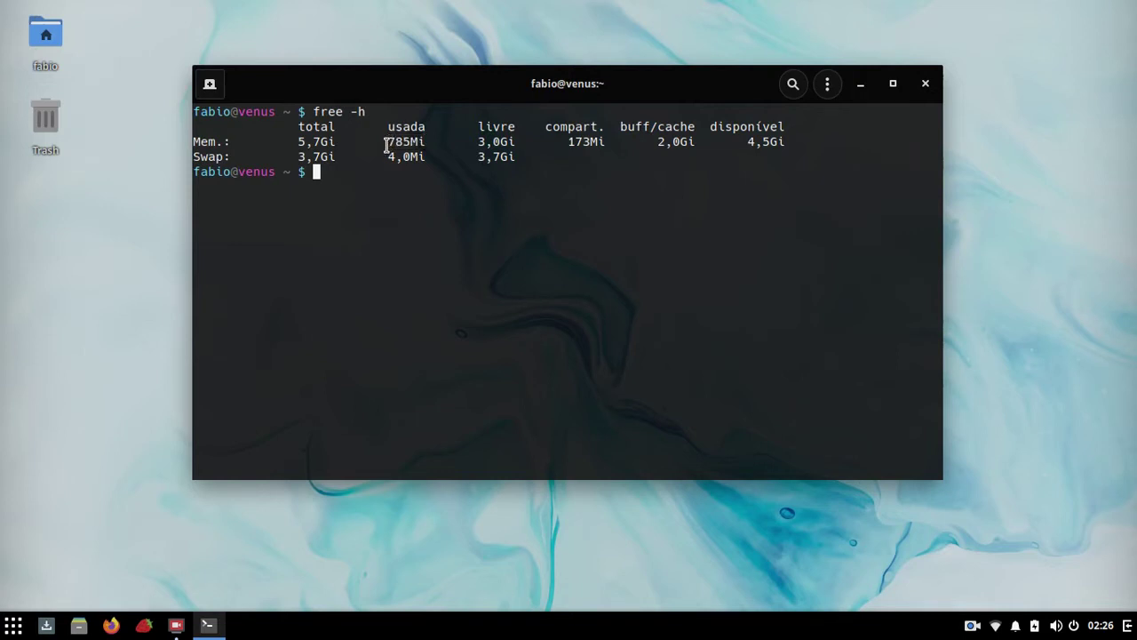
drag(386, 145, 431, 142)
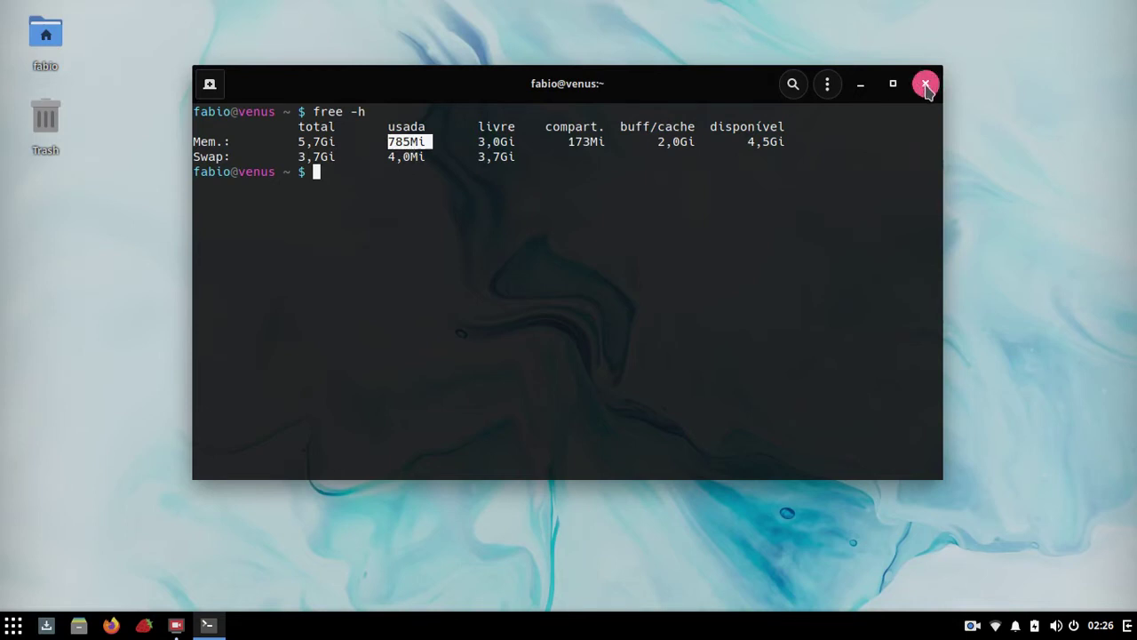
click(926, 84)
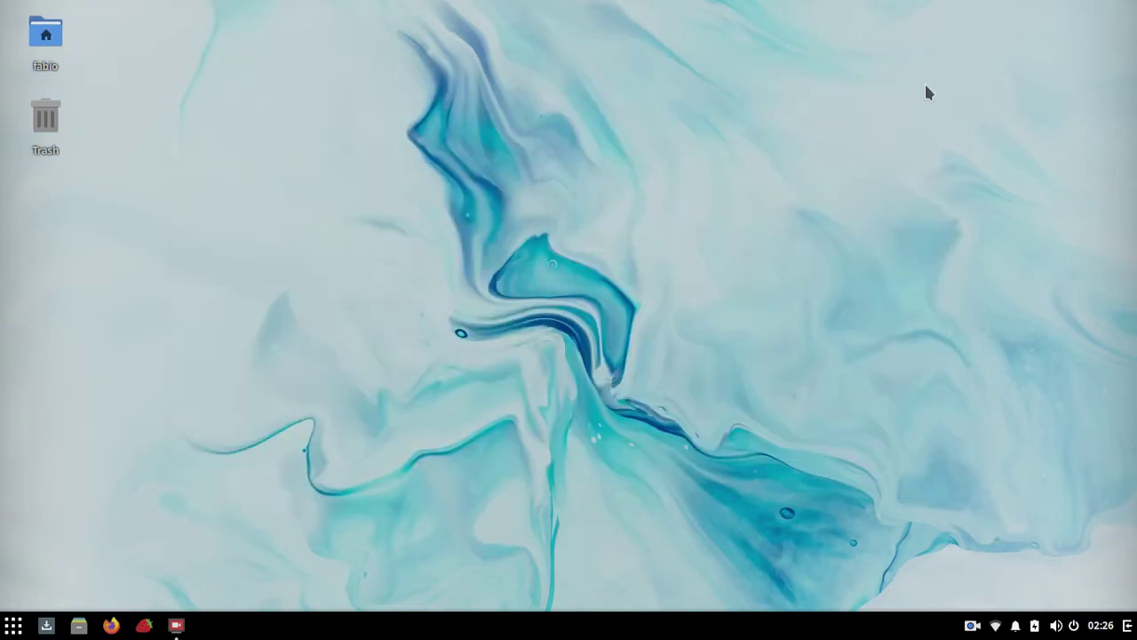
Step: Open the software center maximized and visit Atualizações, Terceiros, Instalados, then Busca
click(46, 625)
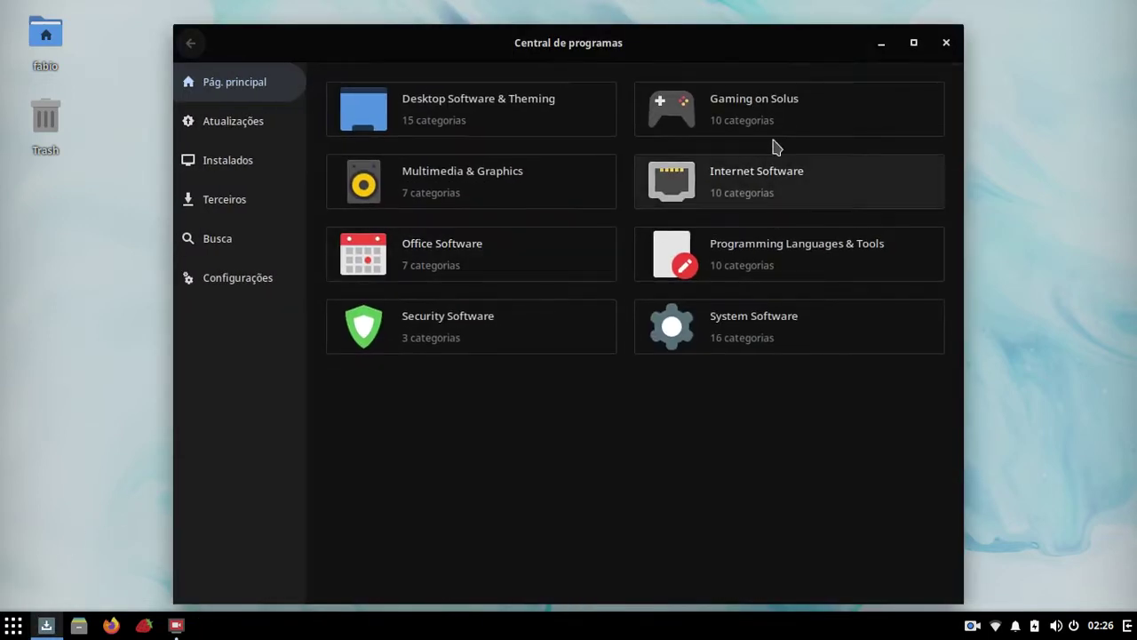
click(913, 44)
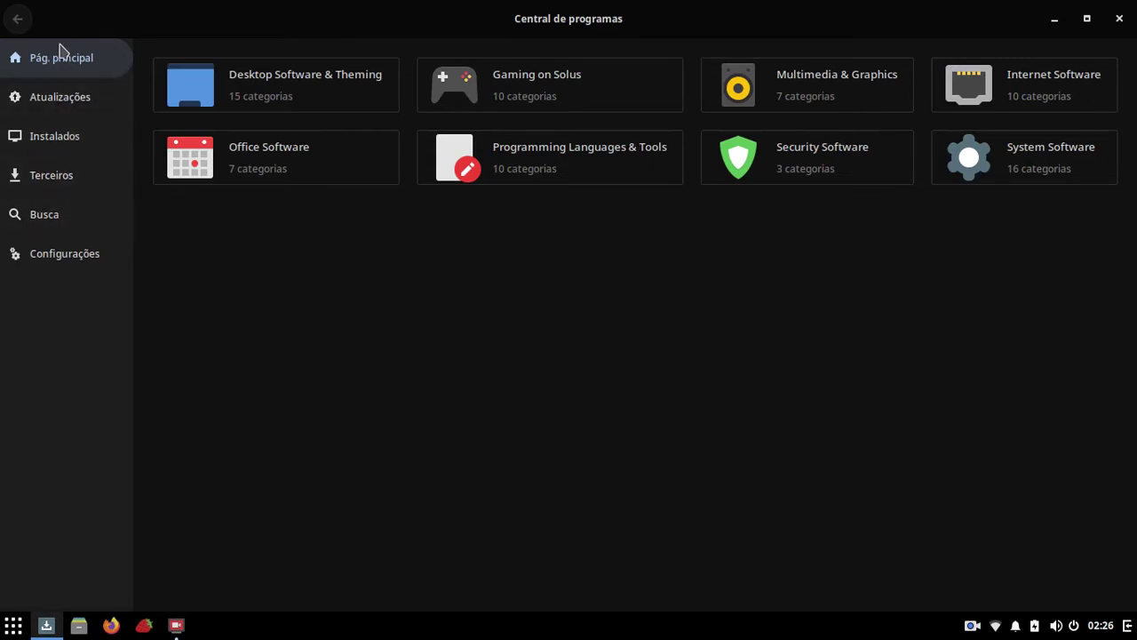
click(48, 99)
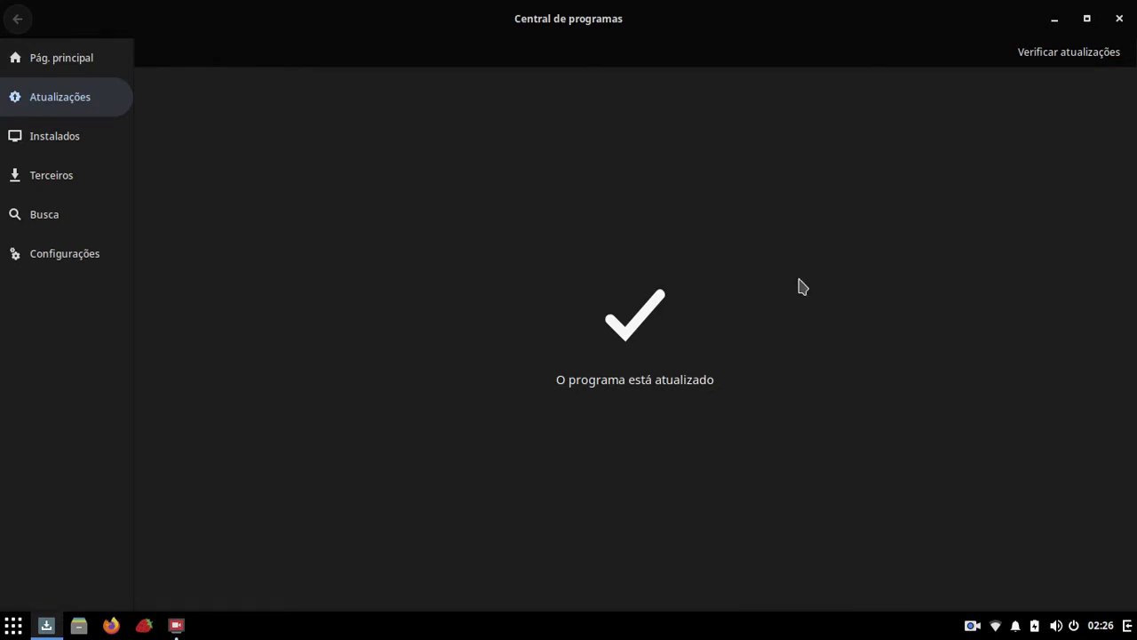
click(21, 183)
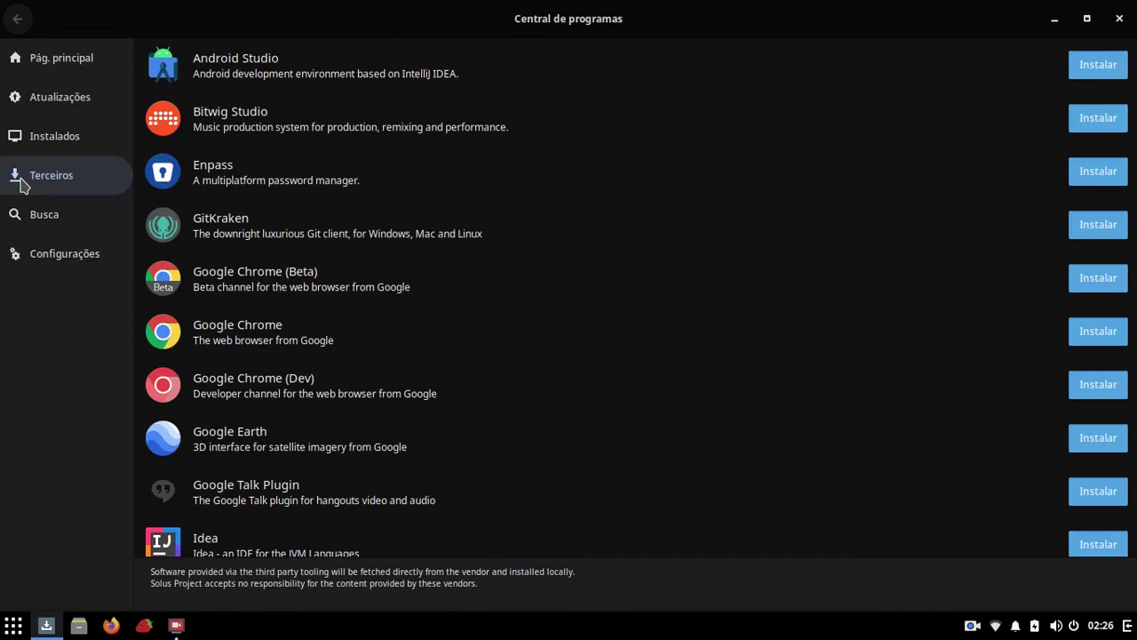
click(37, 148)
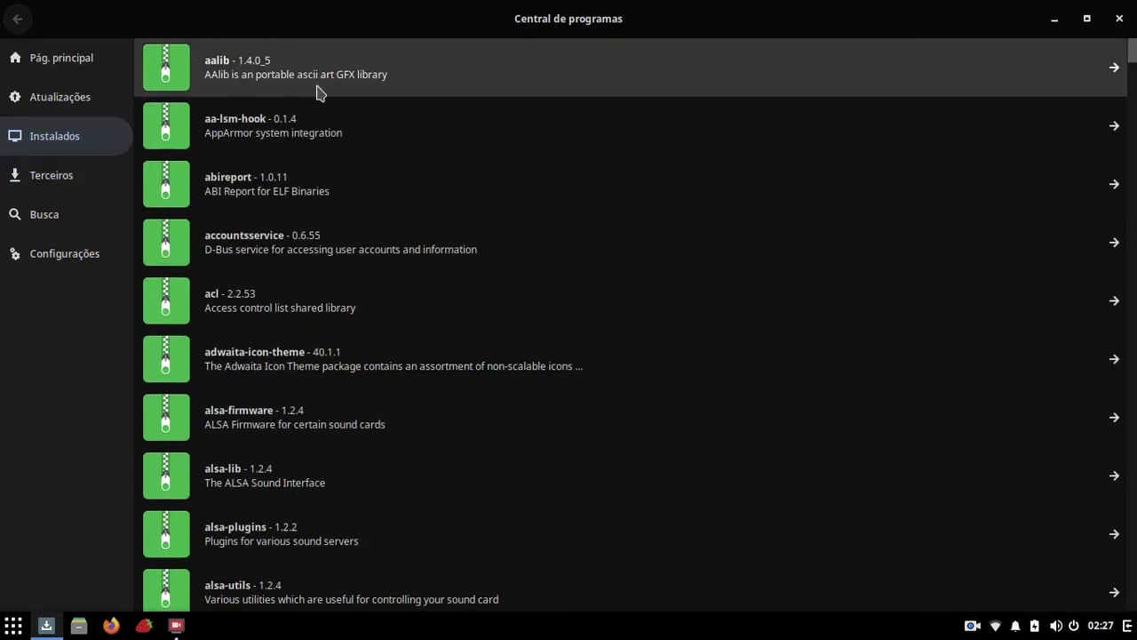
click(29, 218)
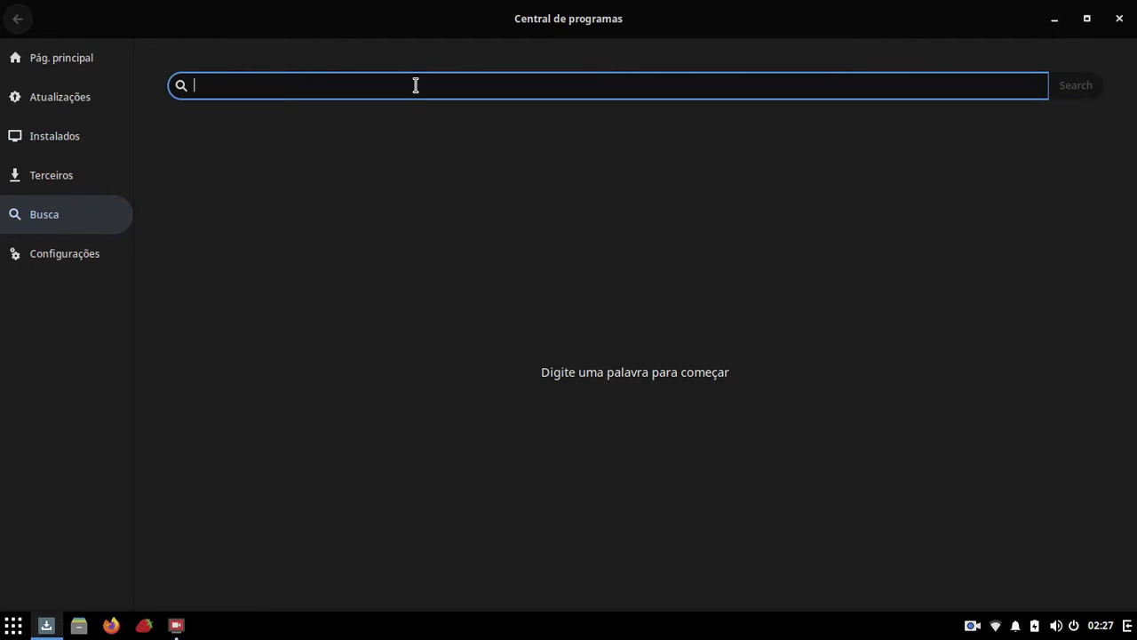
Step: Search for 'gim' and open the gimp package's detail page
text(gimp)
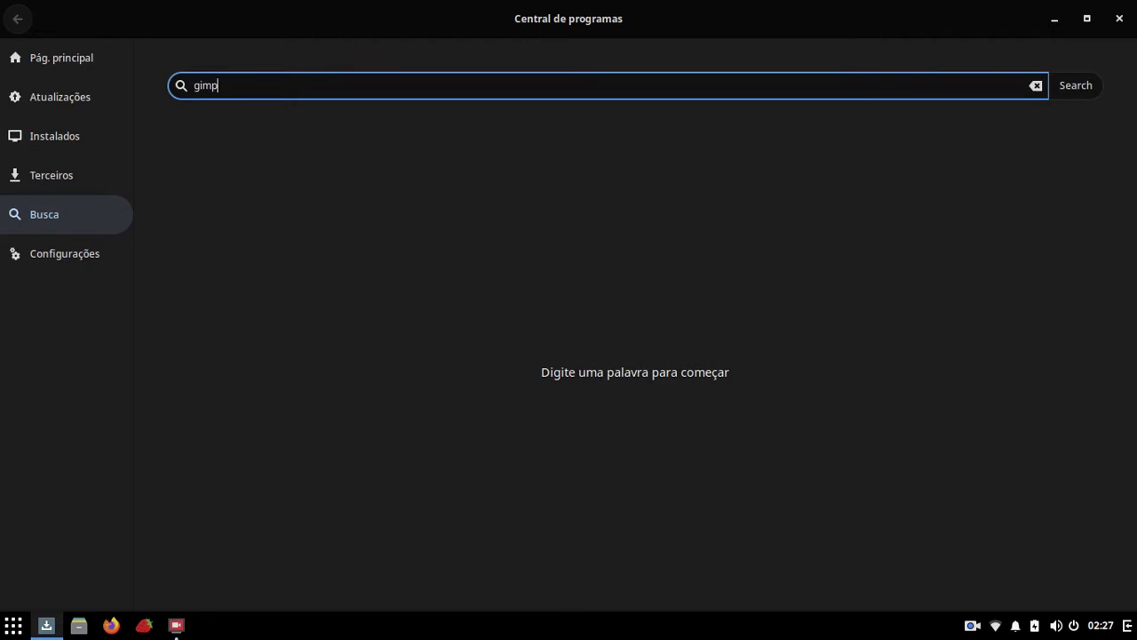
key(Return)
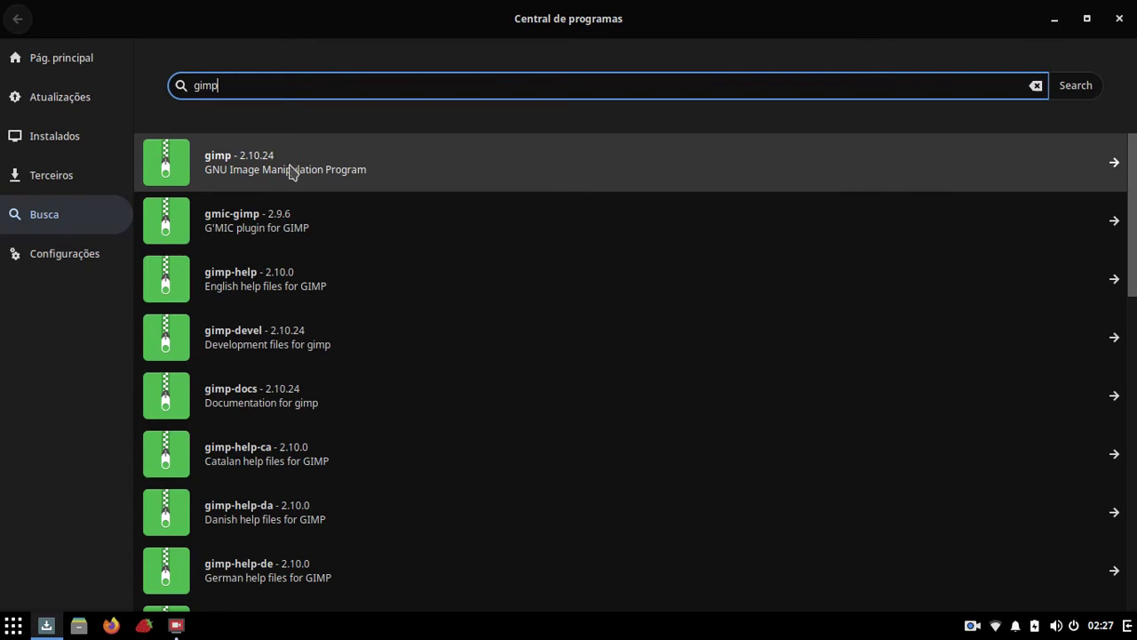
scroll(338, 351, down, 15)
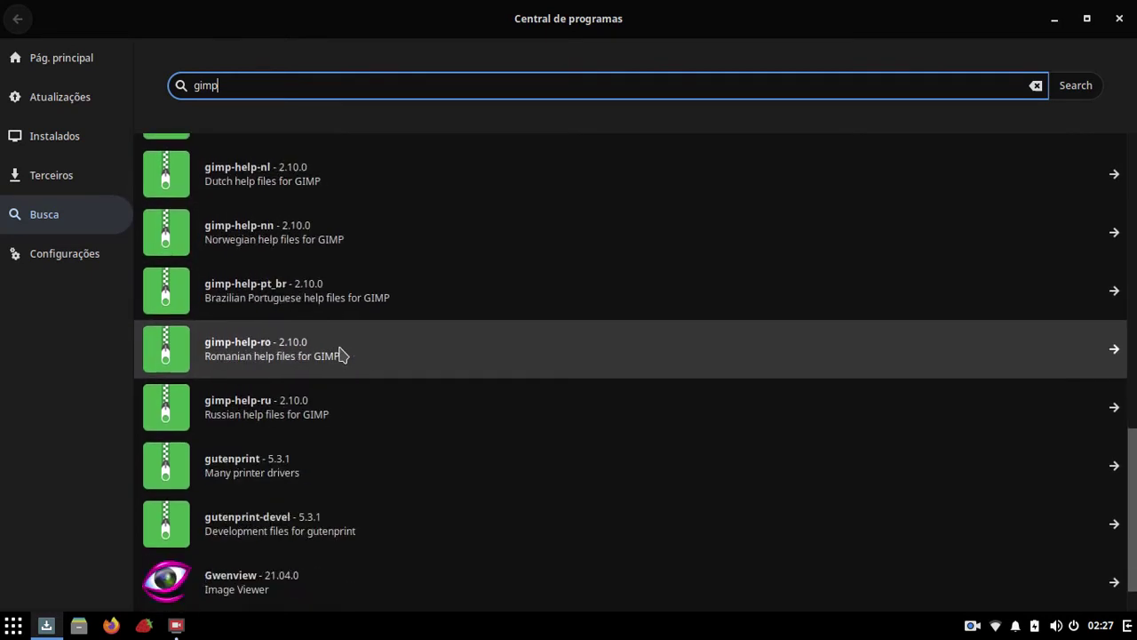
scroll(340, 354, up, 15)
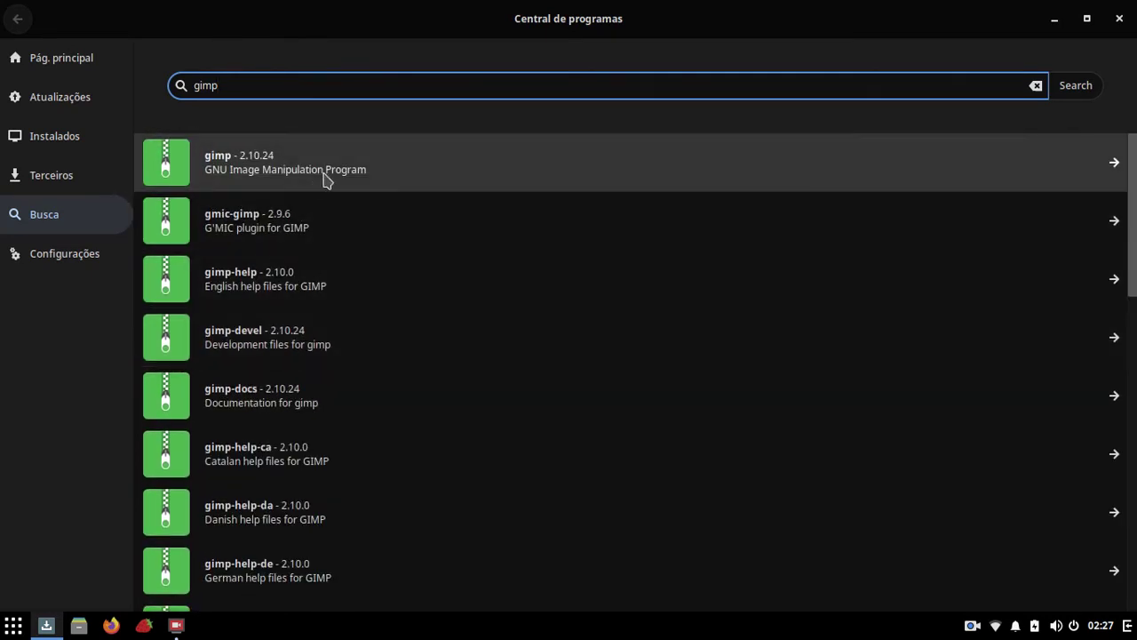
click(327, 180)
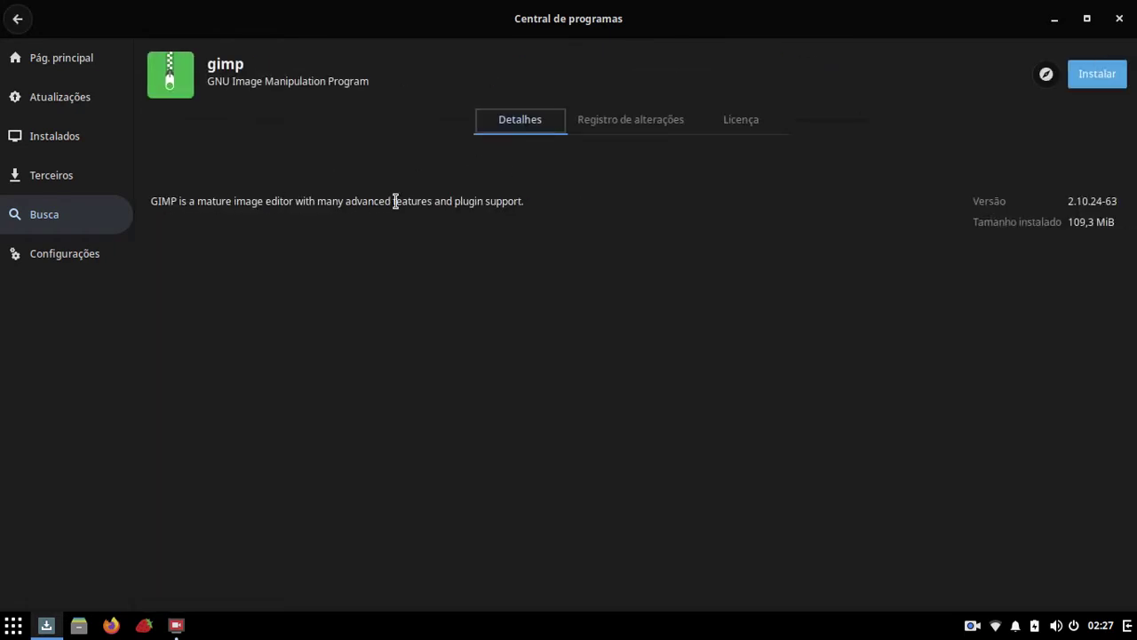
Step: View gimp's changelog, license and details (2.10.24-63, 109,3 MiB), then clear the search
click(602, 133)
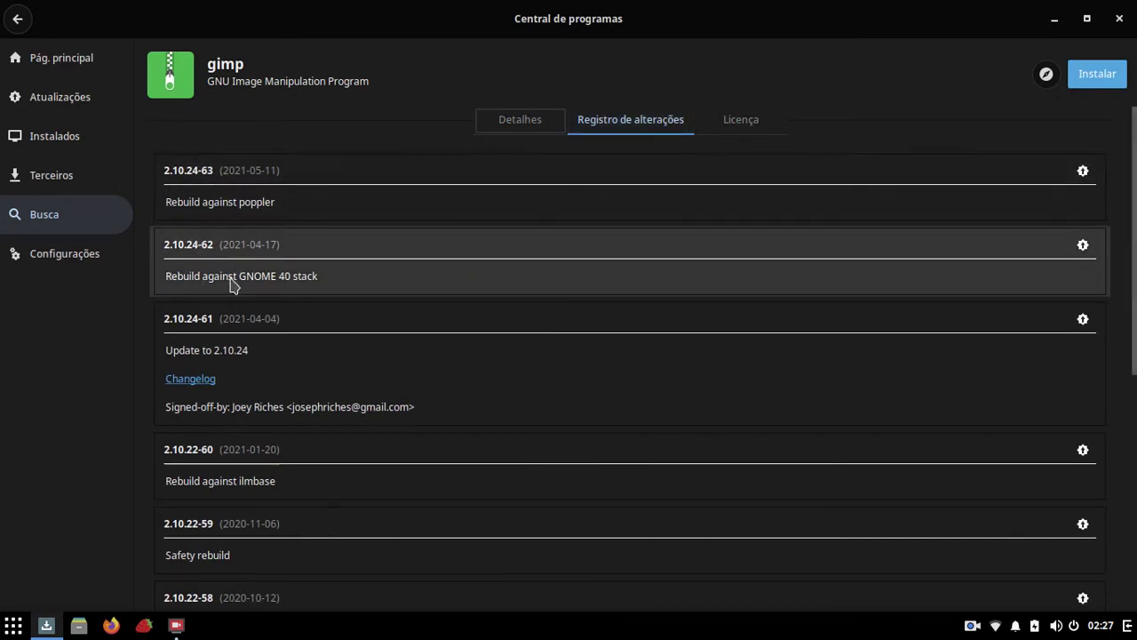
click(739, 124)
click(502, 127)
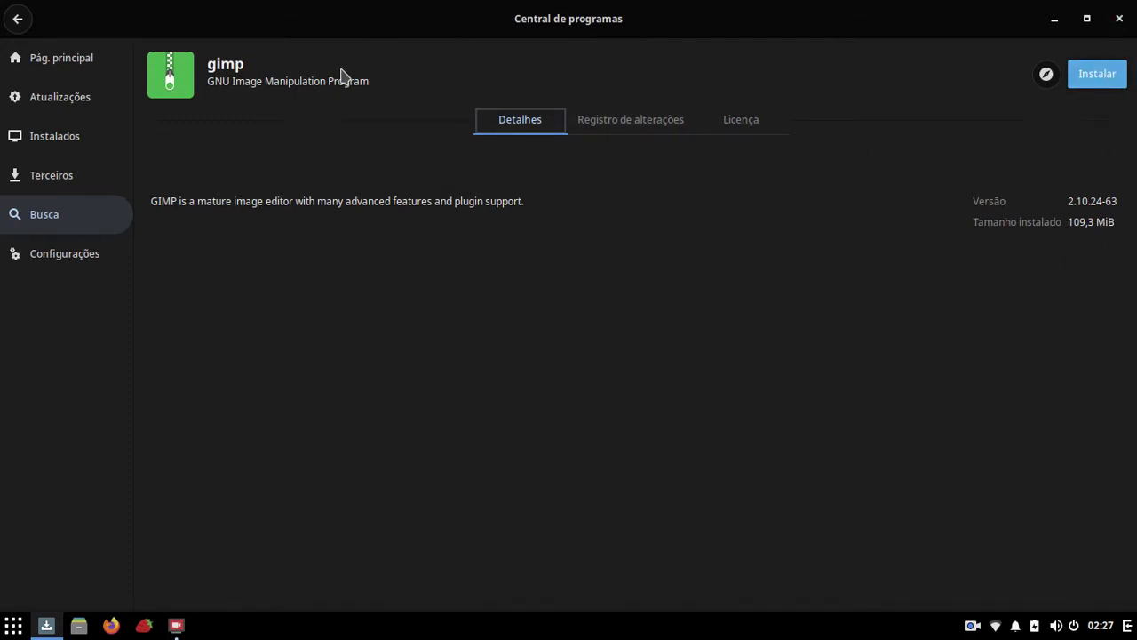
click(40, 223)
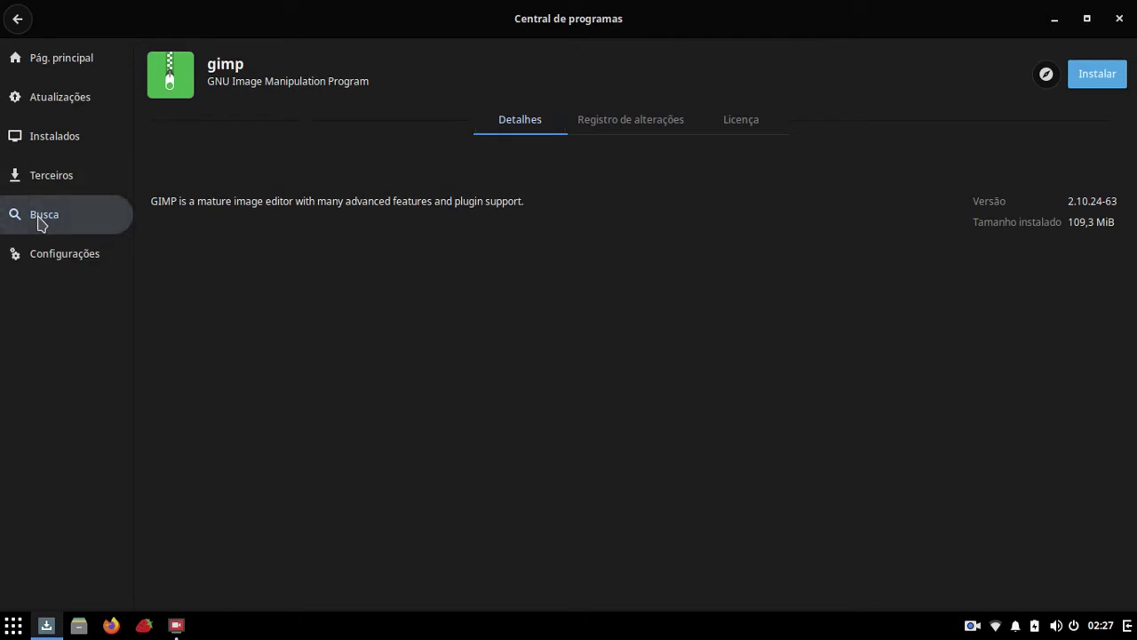
click(14, 20)
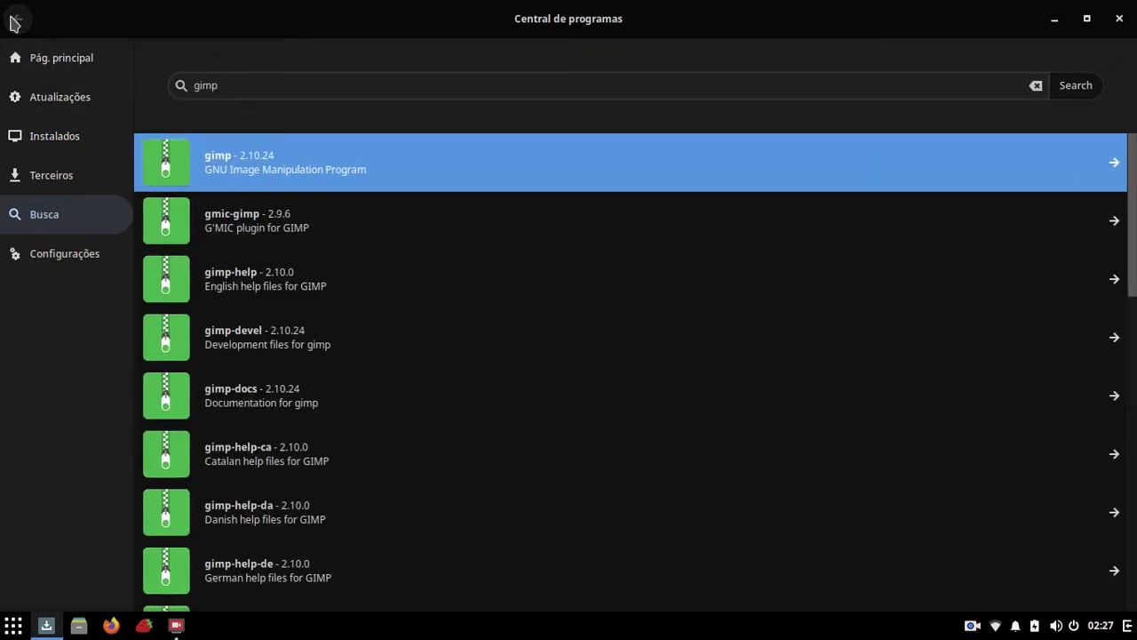
click(1036, 85)
Step: Search the Software Center for 'kdenlive' to find Kdenlive 21.04.0, then show its Configurações page
click(456, 78)
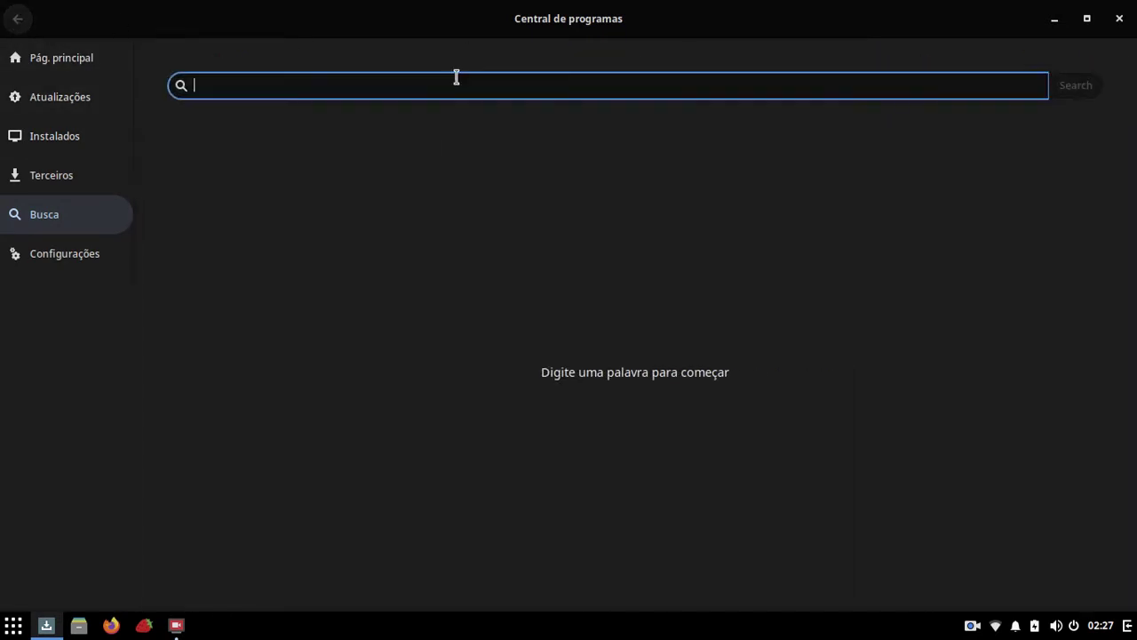
text(kdenlive)
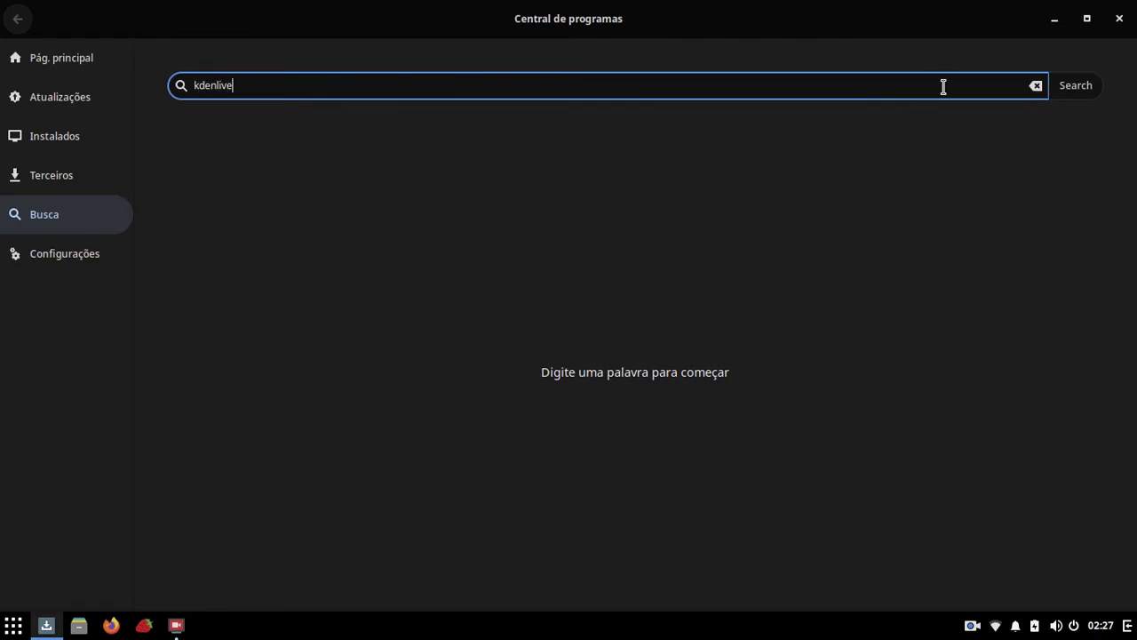
key(Return)
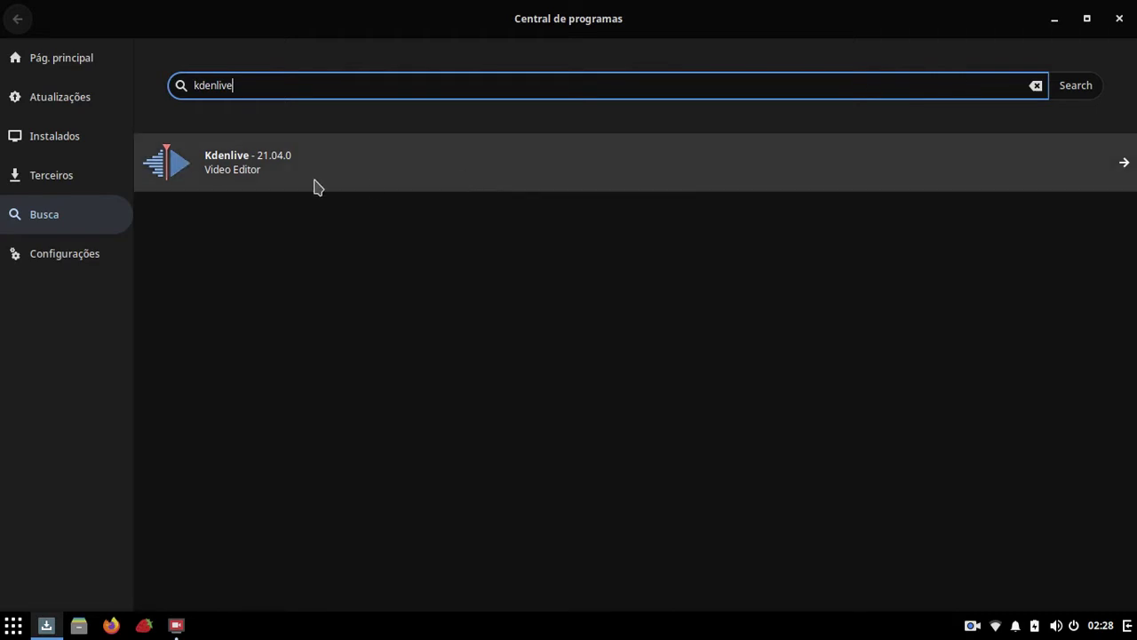
click(78, 263)
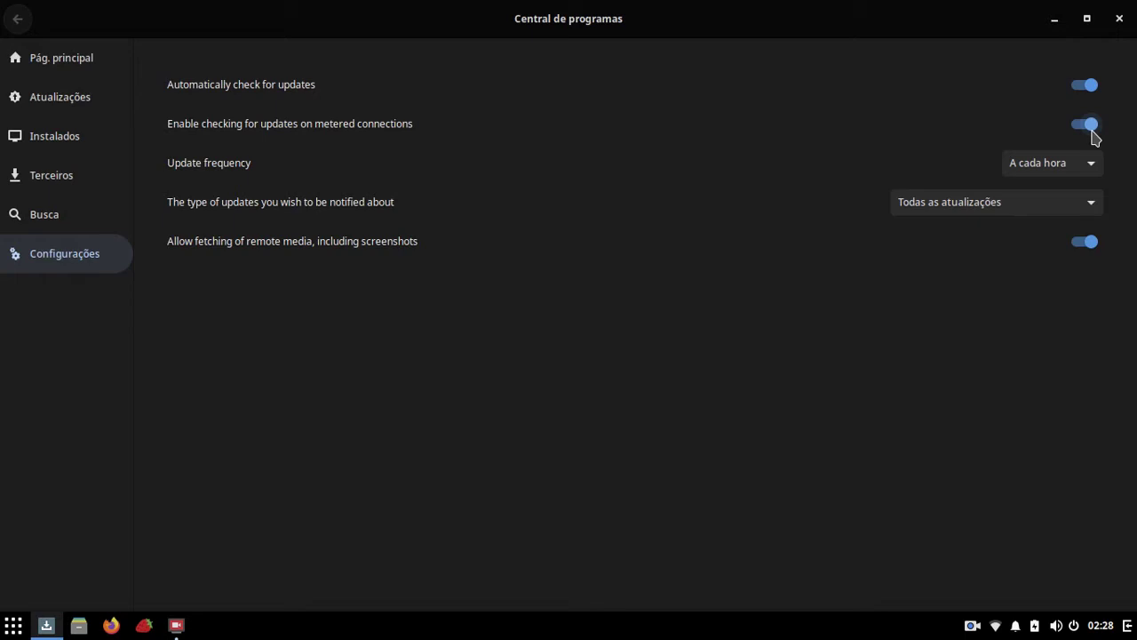
click(1091, 129)
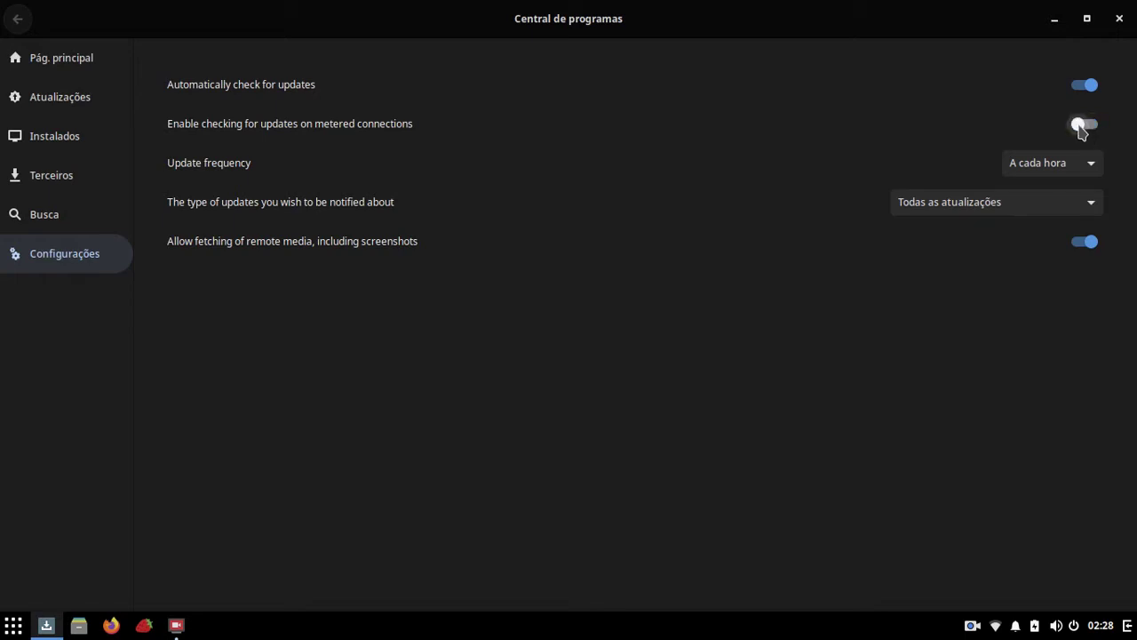
click(1082, 129)
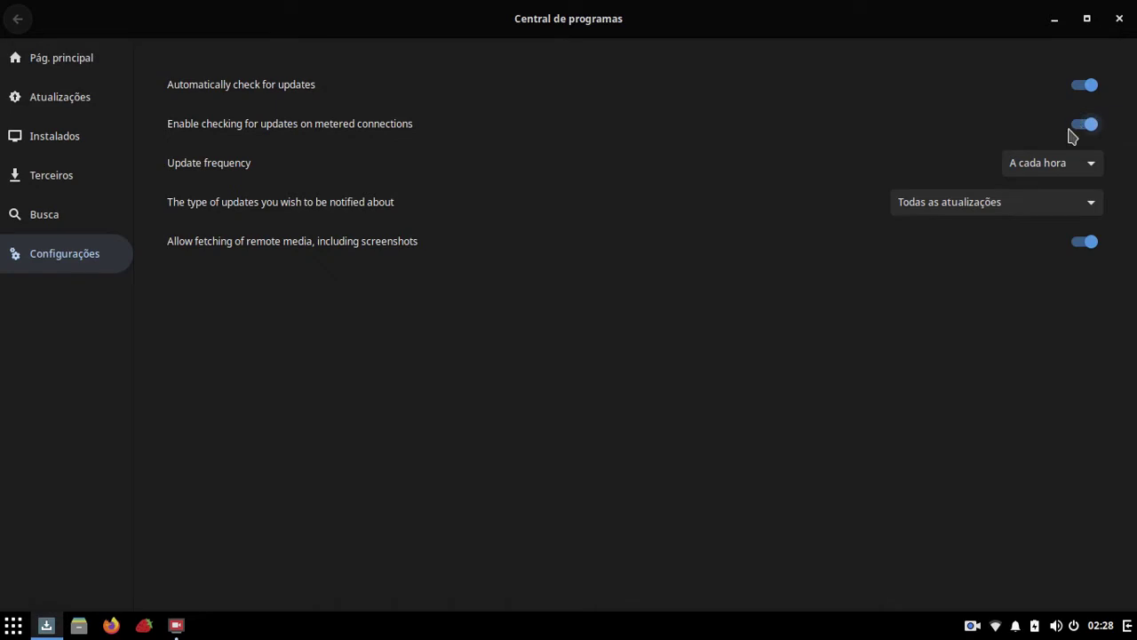
click(1035, 171)
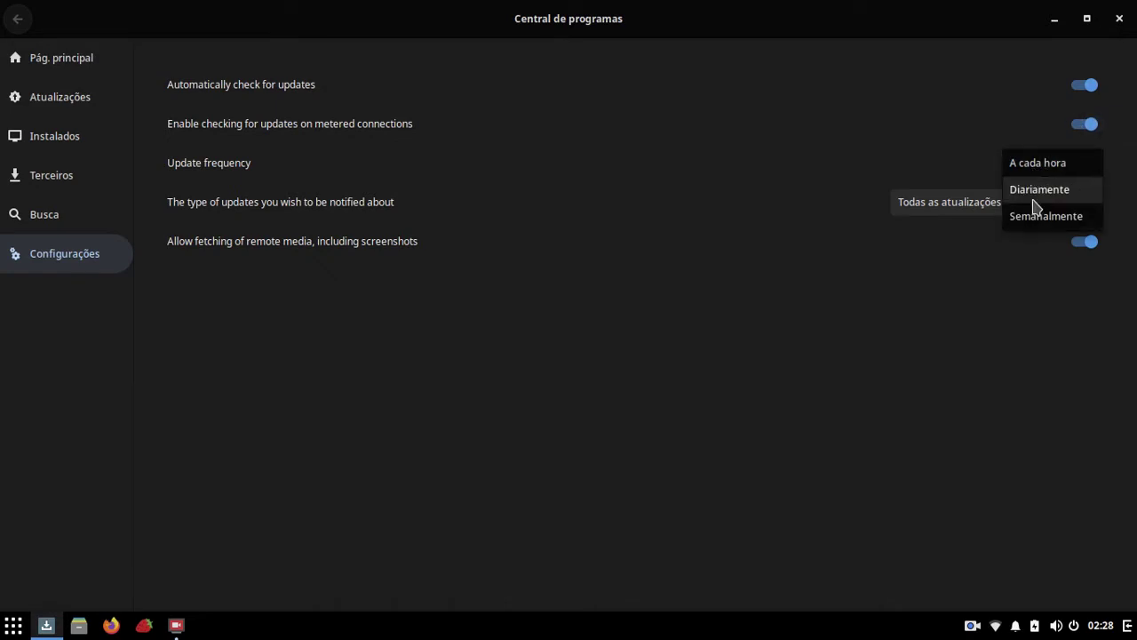
click(1037, 163)
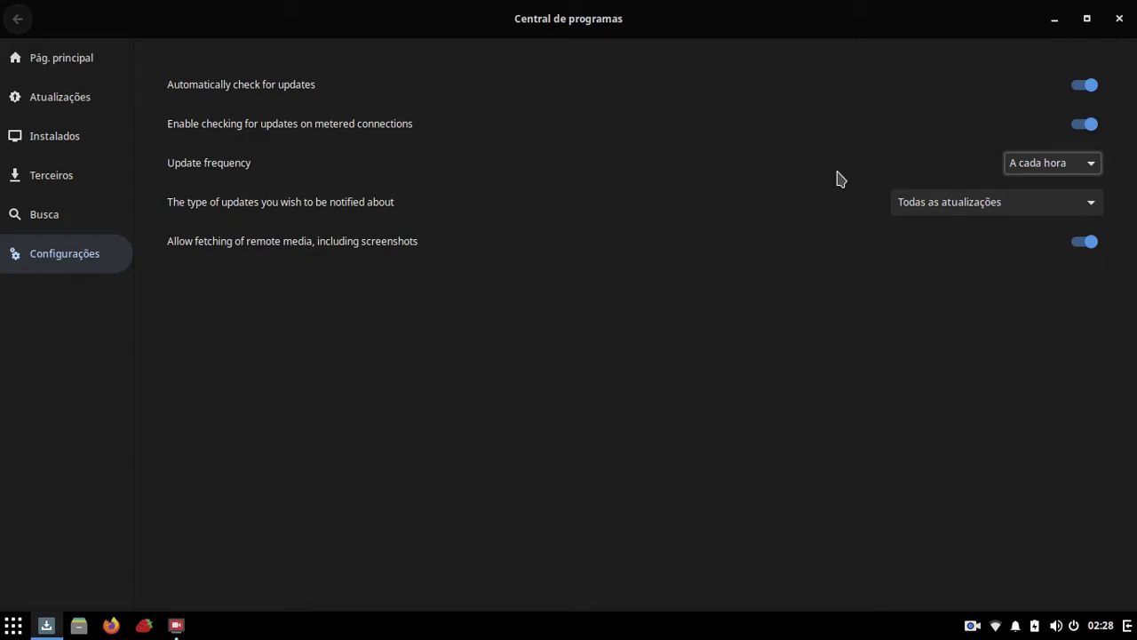
click(931, 209)
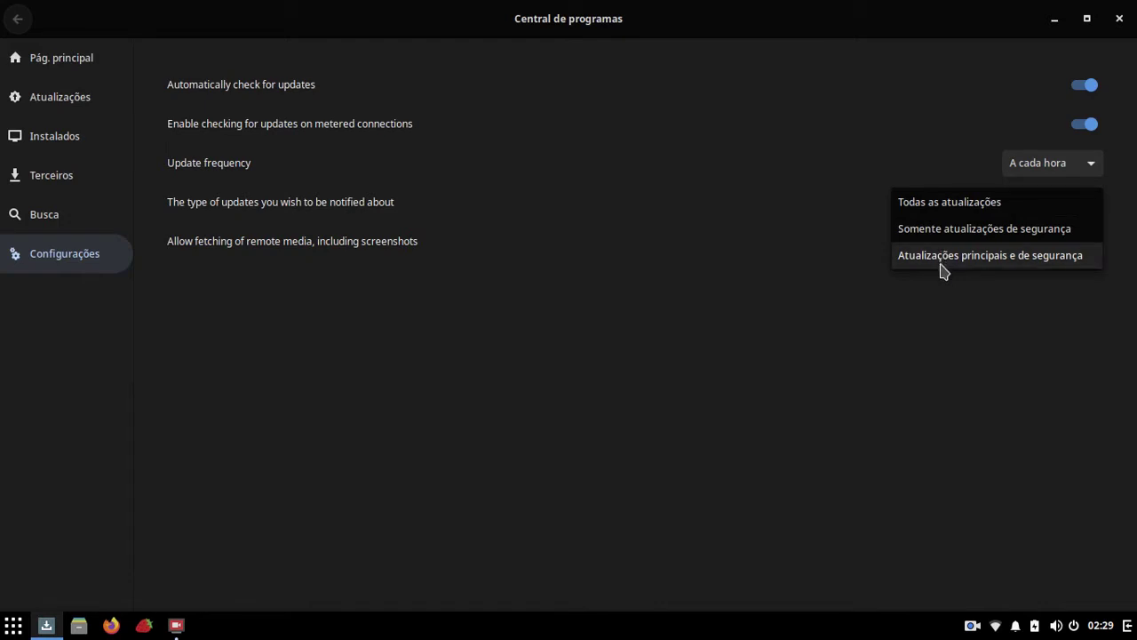
click(939, 206)
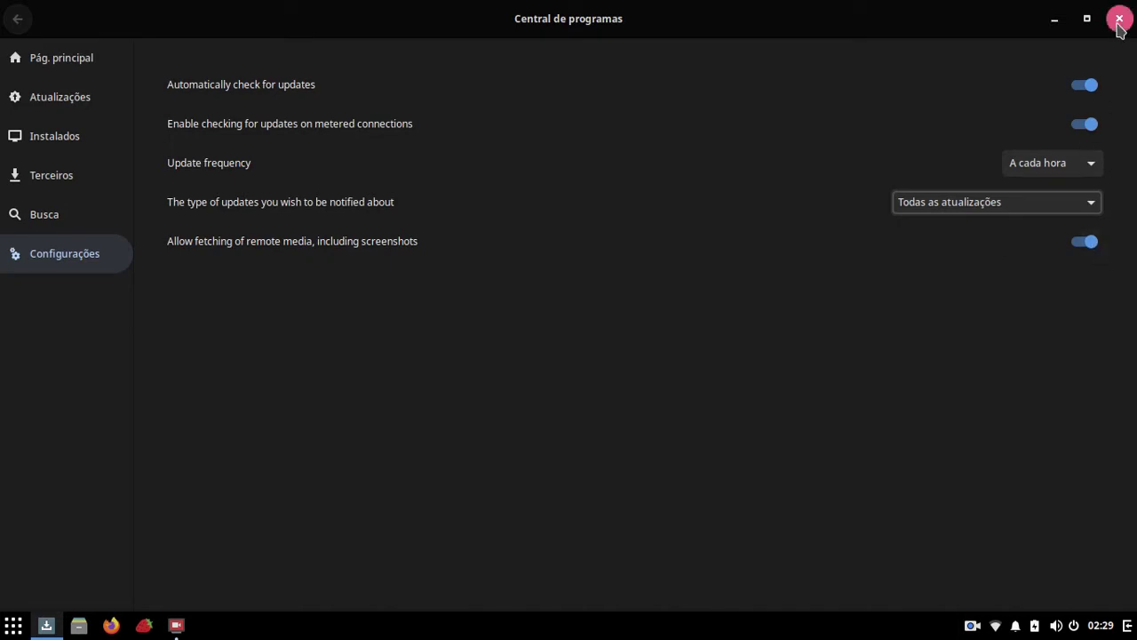
Step: Browse from the home page to Office Software's Text Editors list, then close the Software Center
click(44, 62)
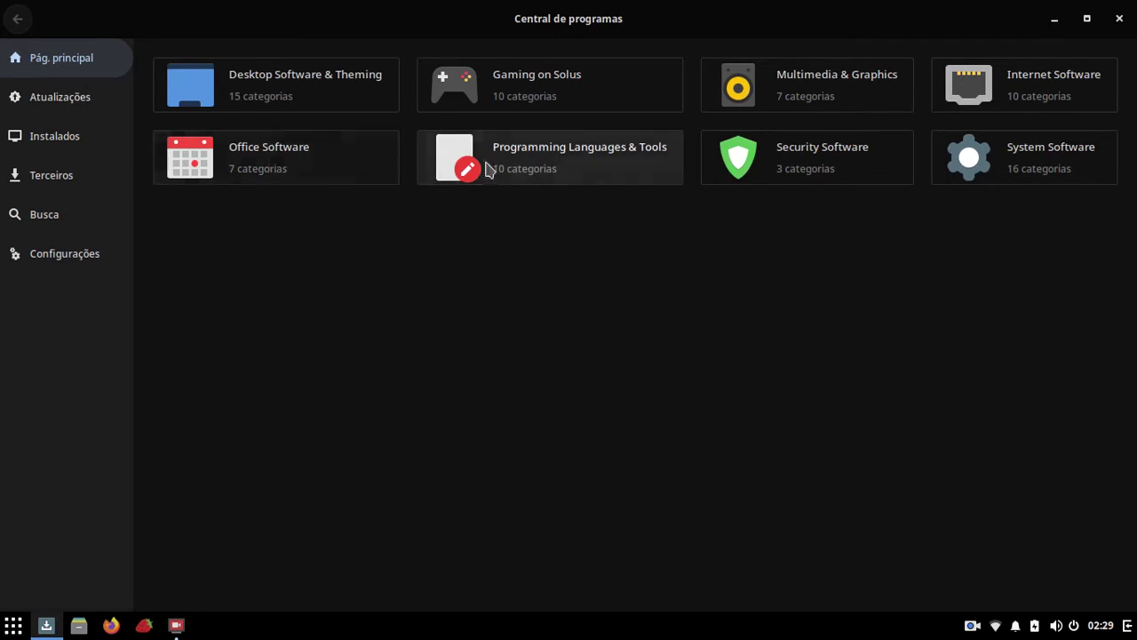
click(281, 163)
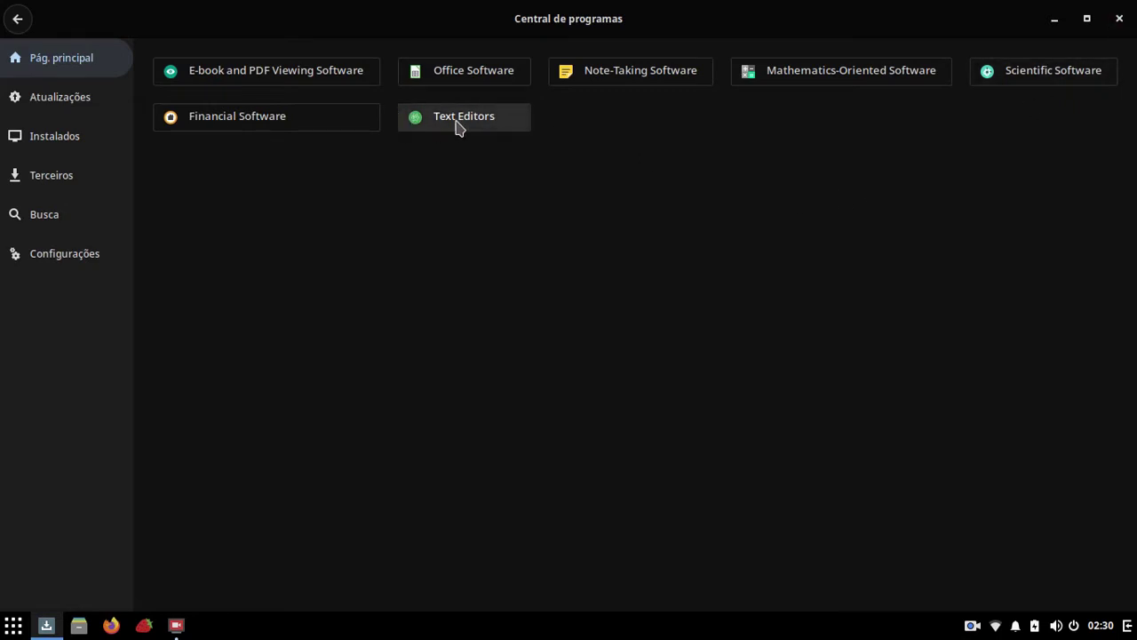
click(458, 126)
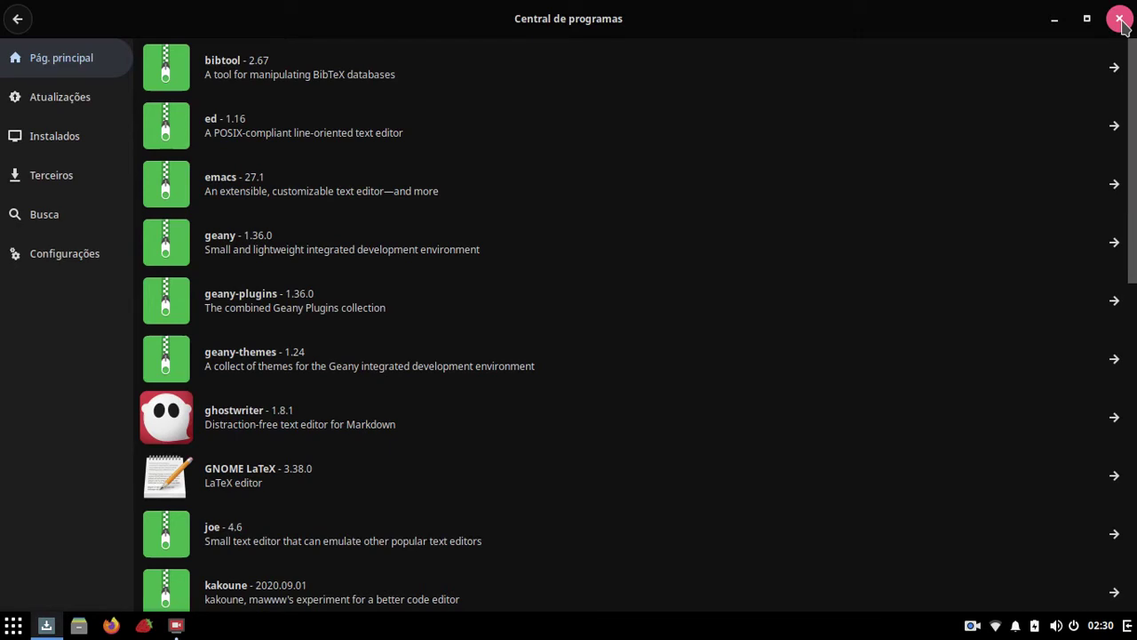
click(1120, 19)
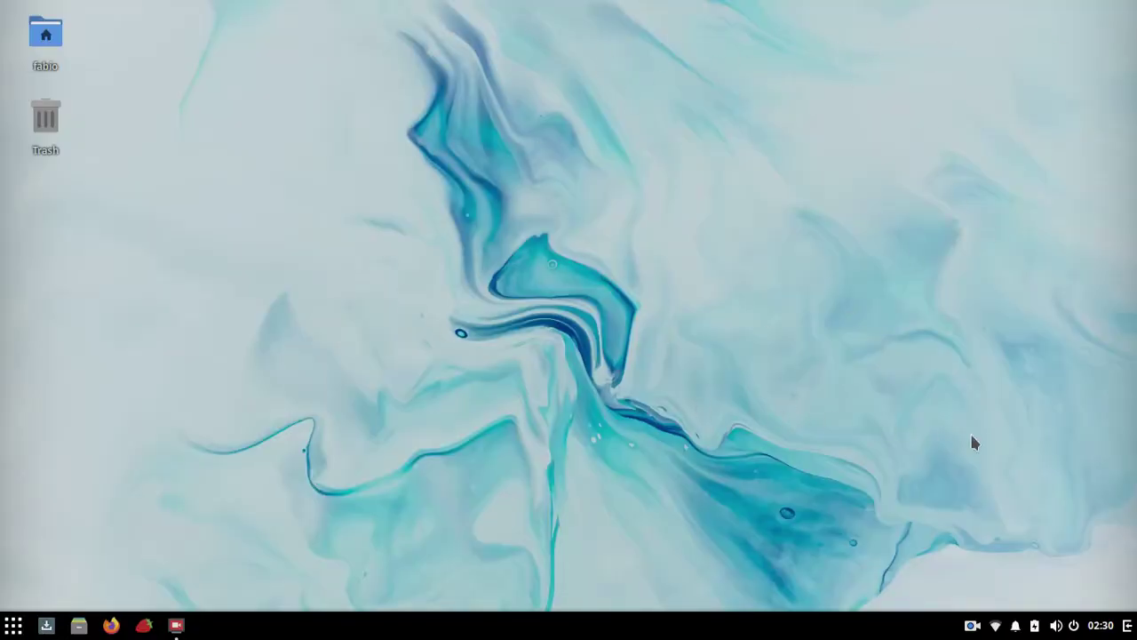
click(1127, 626)
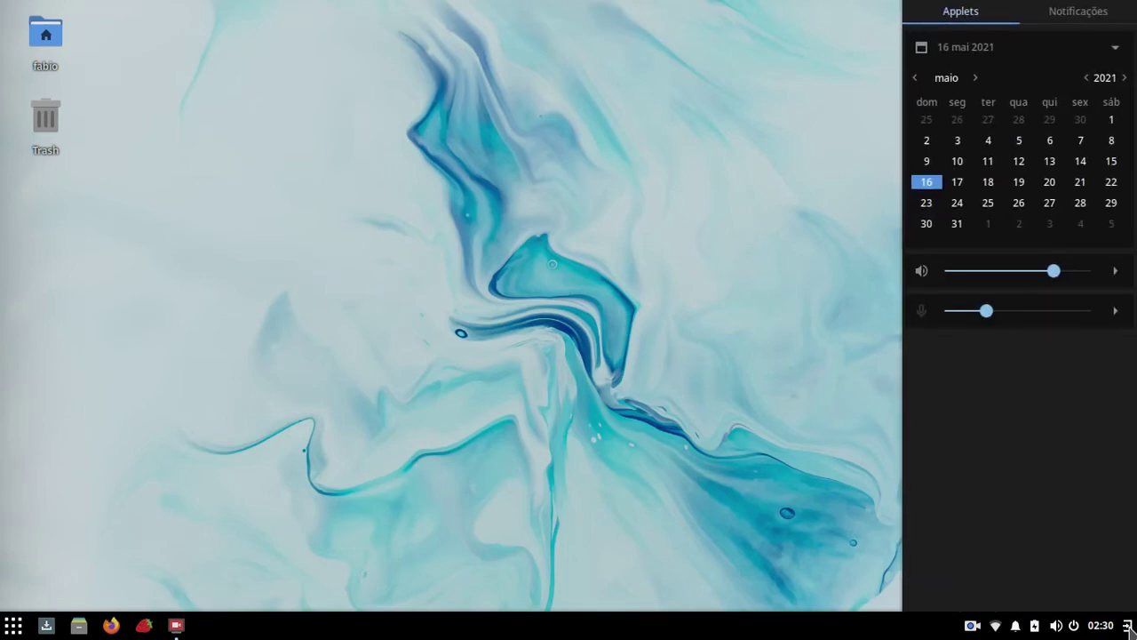
click(1075, 12)
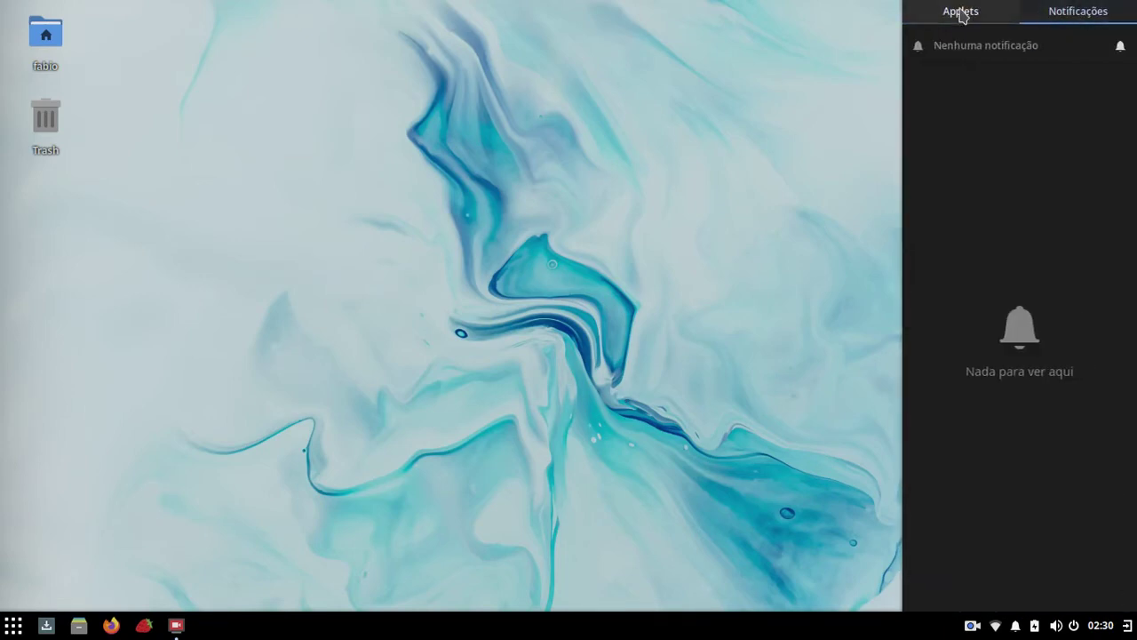
click(943, 14)
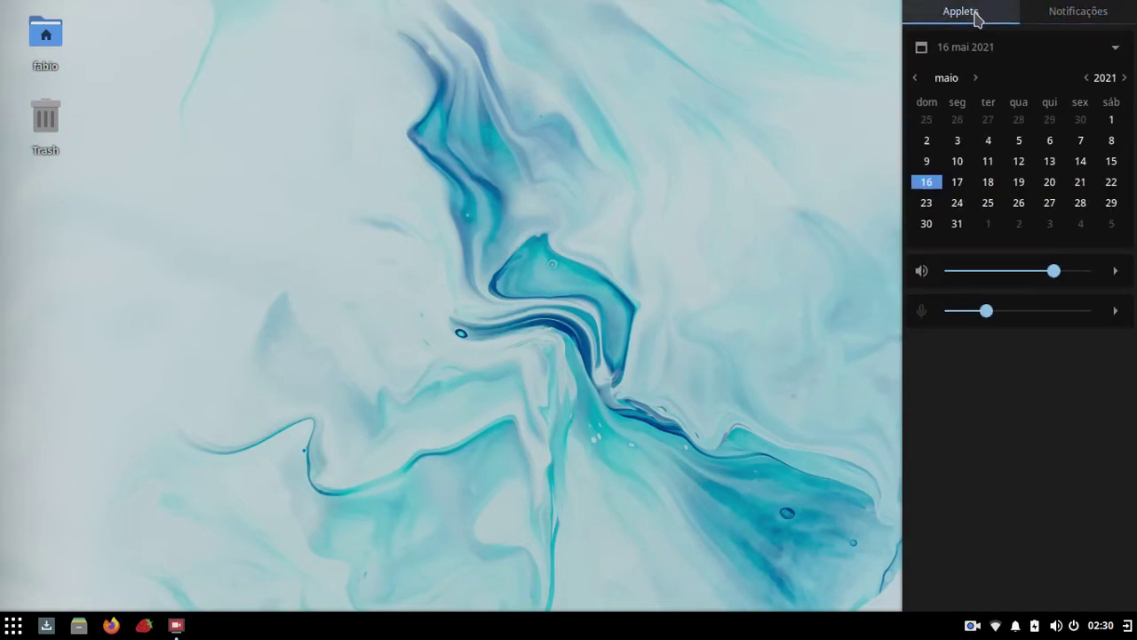
click(1114, 270)
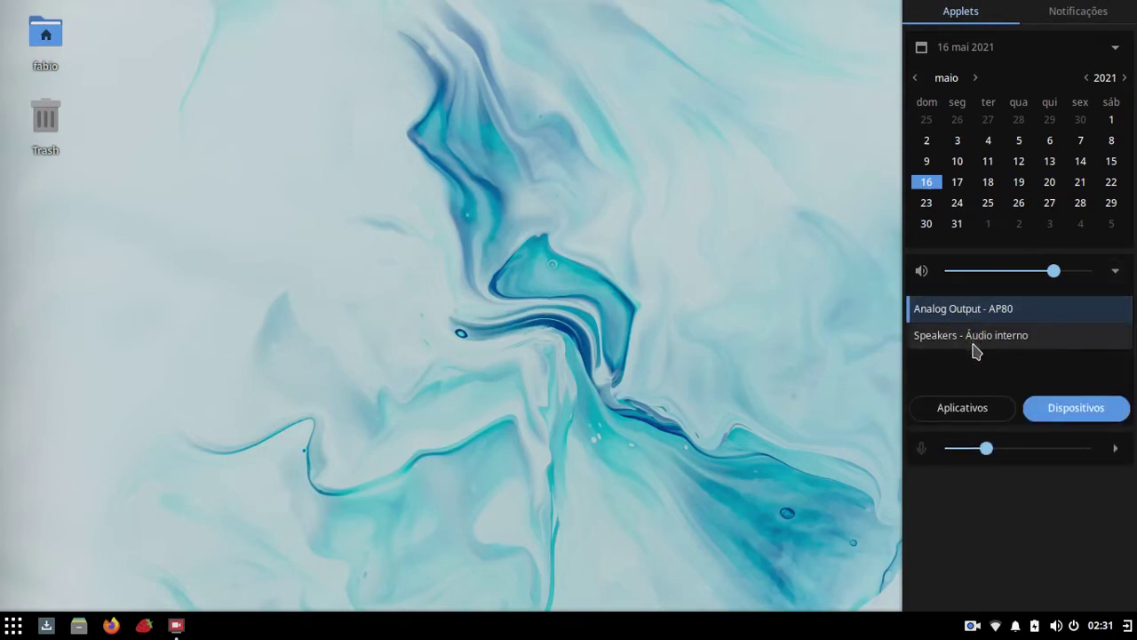
click(972, 344)
click(970, 309)
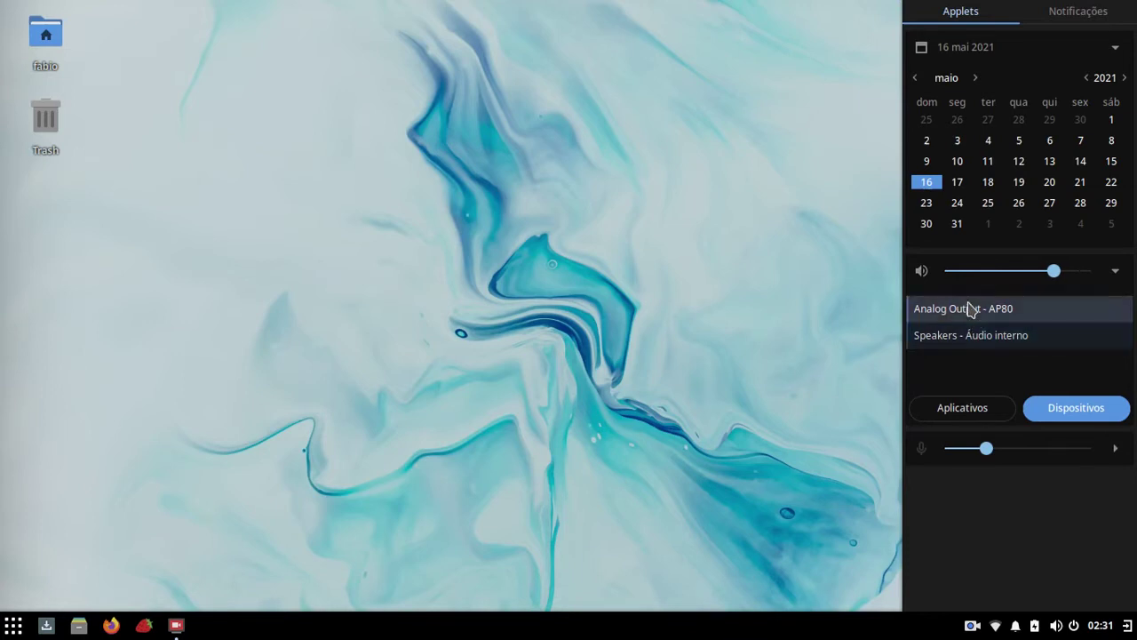
click(972, 337)
click(972, 313)
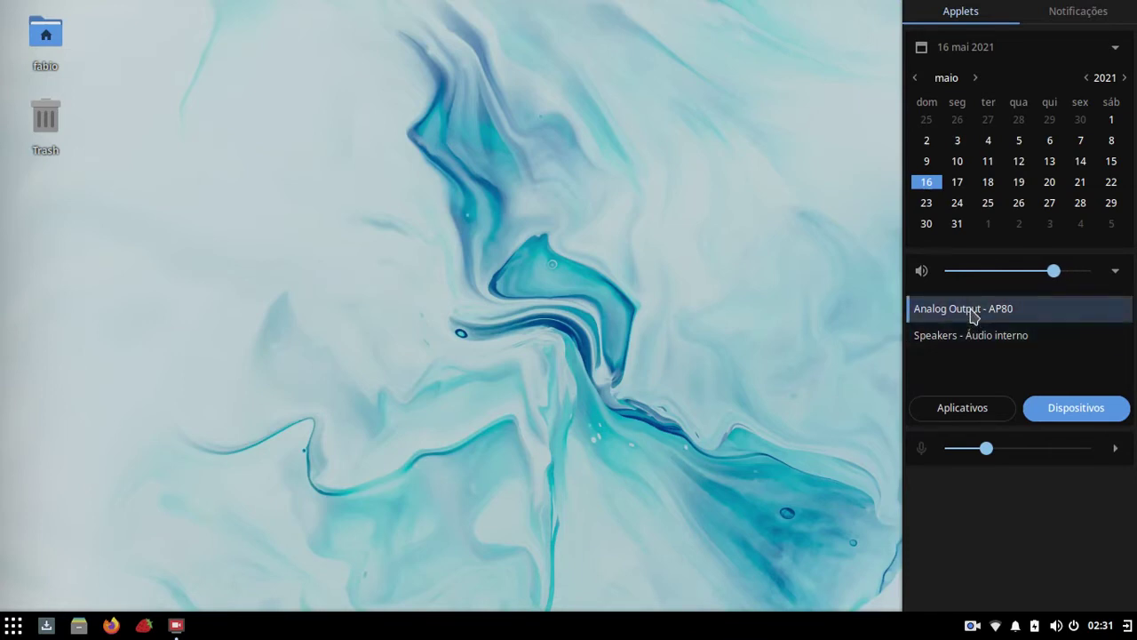
click(972, 331)
click(970, 314)
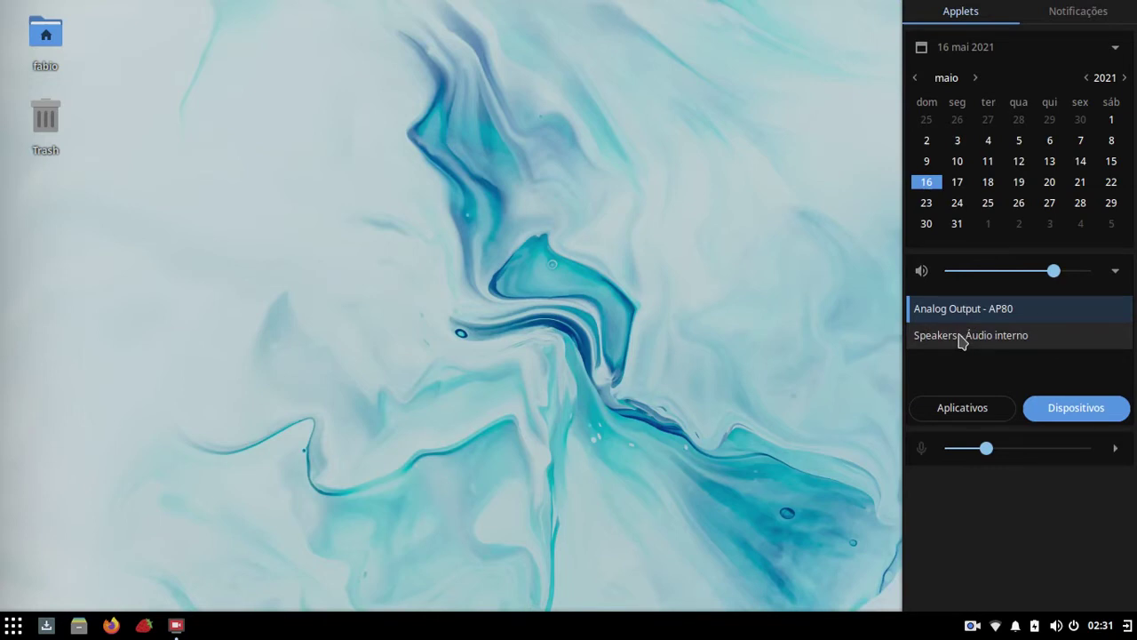
click(961, 338)
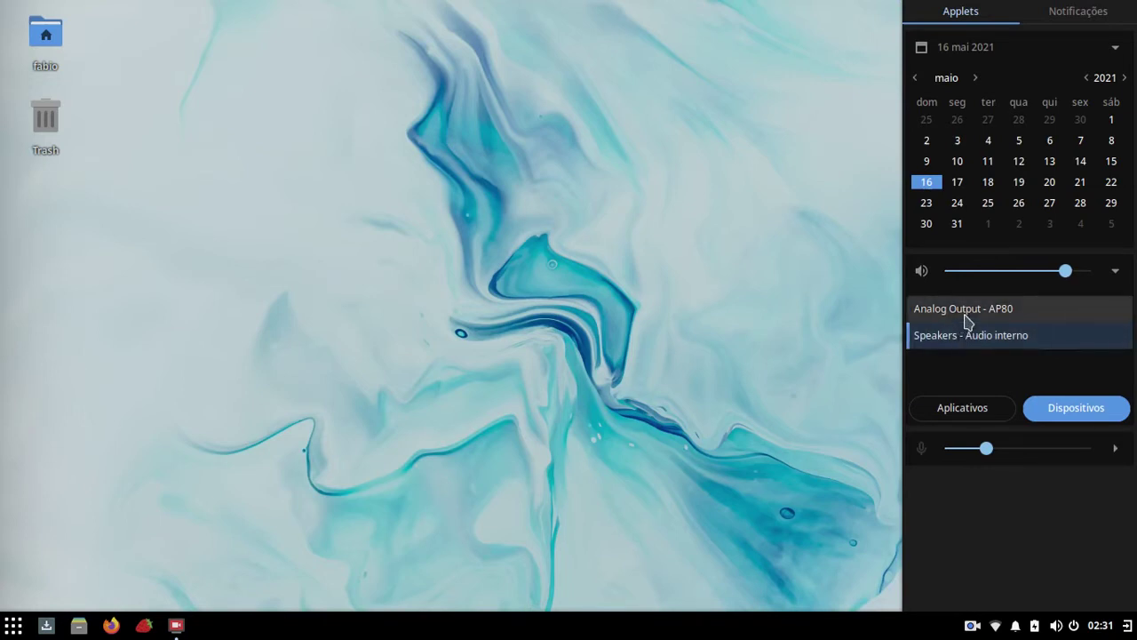
click(966, 313)
click(979, 327)
click(972, 311)
click(977, 405)
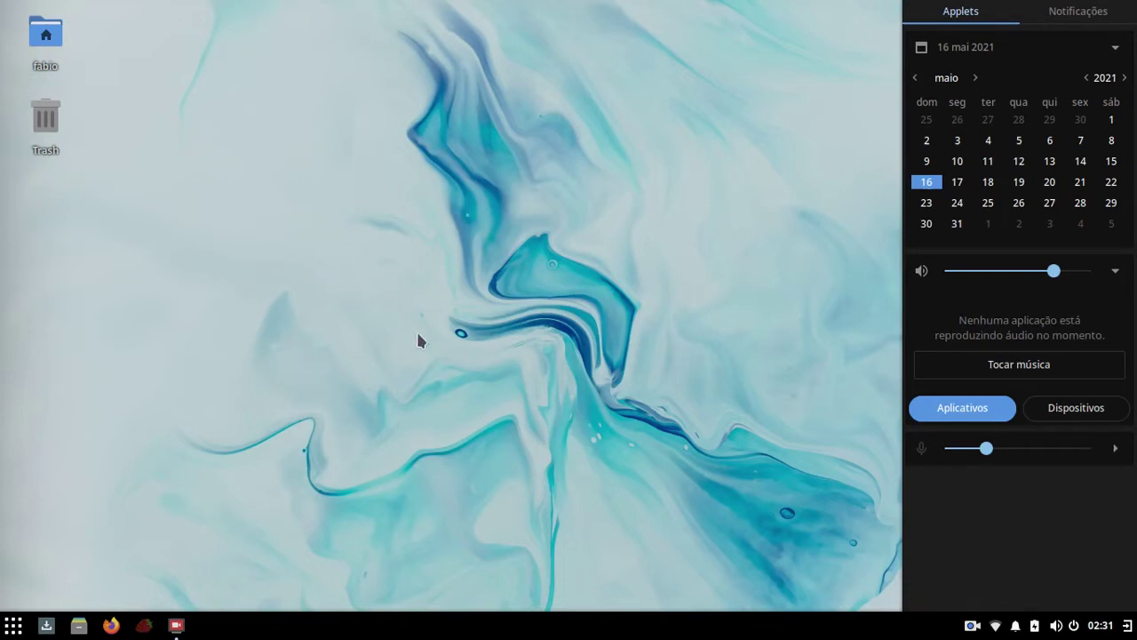
Step: Start playing Accept's 'All Or Nothing' in Strawberry, then close its window while it keeps playing
click(1127, 626)
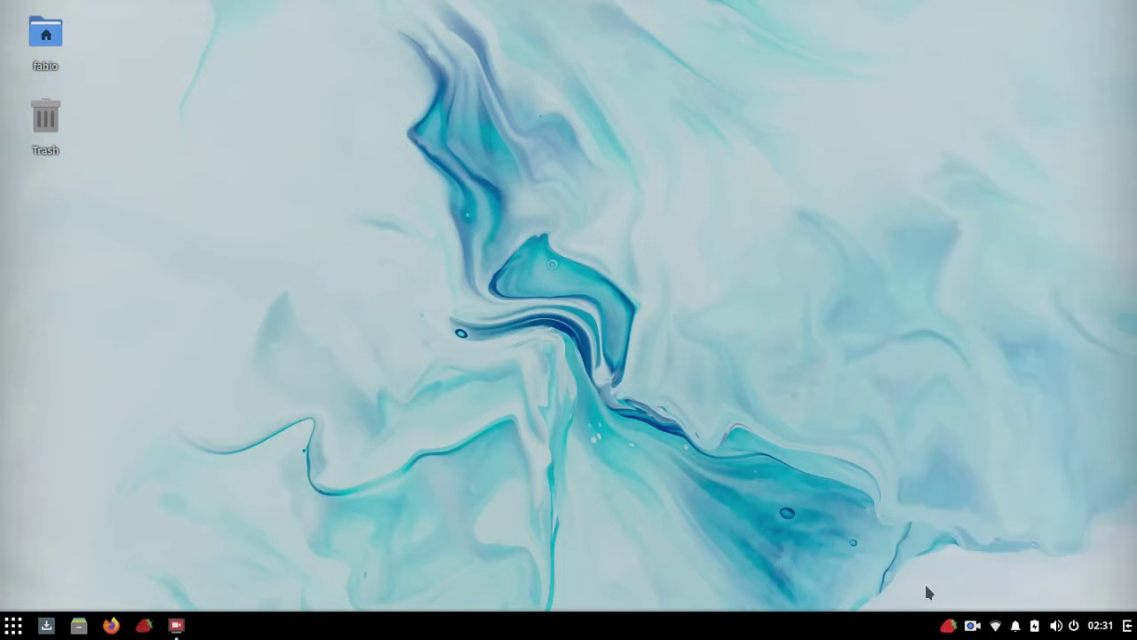
click(948, 626)
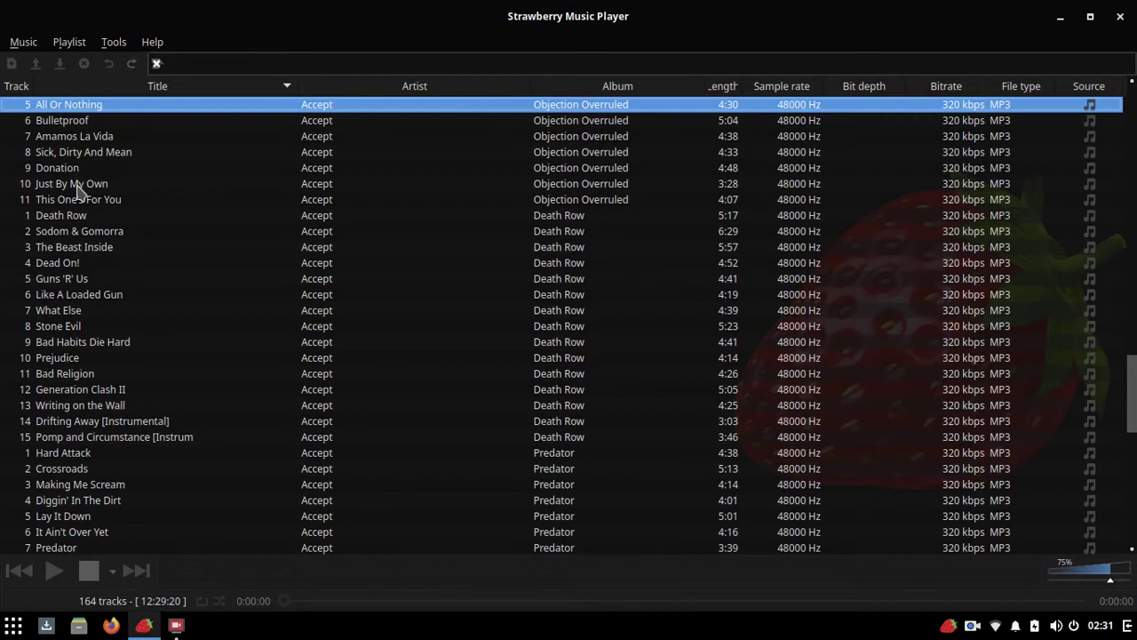
key(Return)
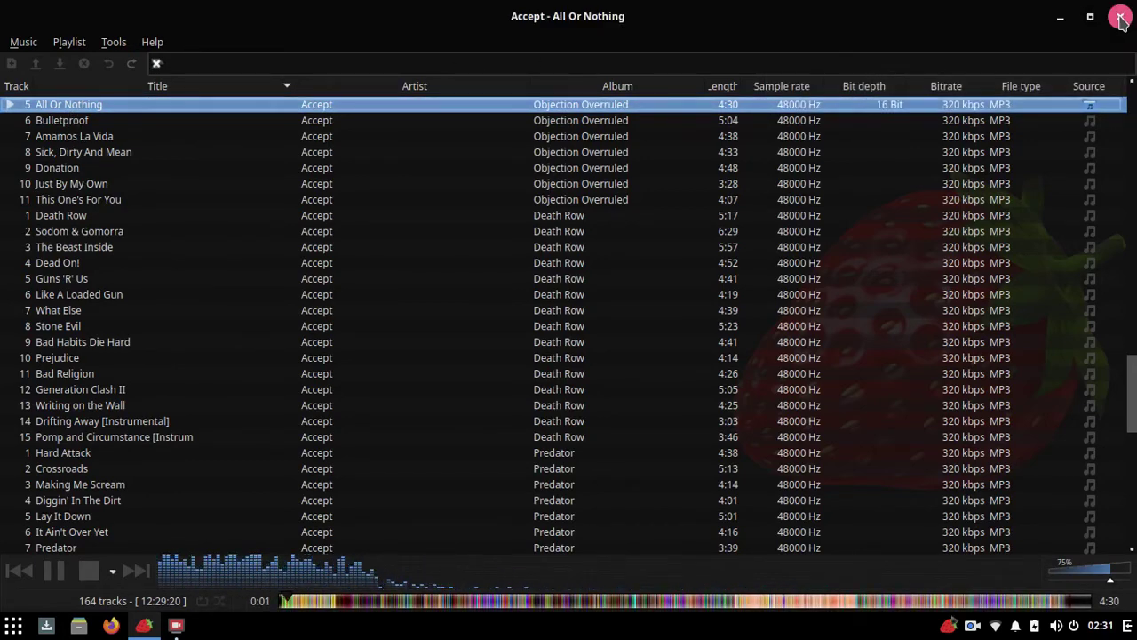
click(1121, 18)
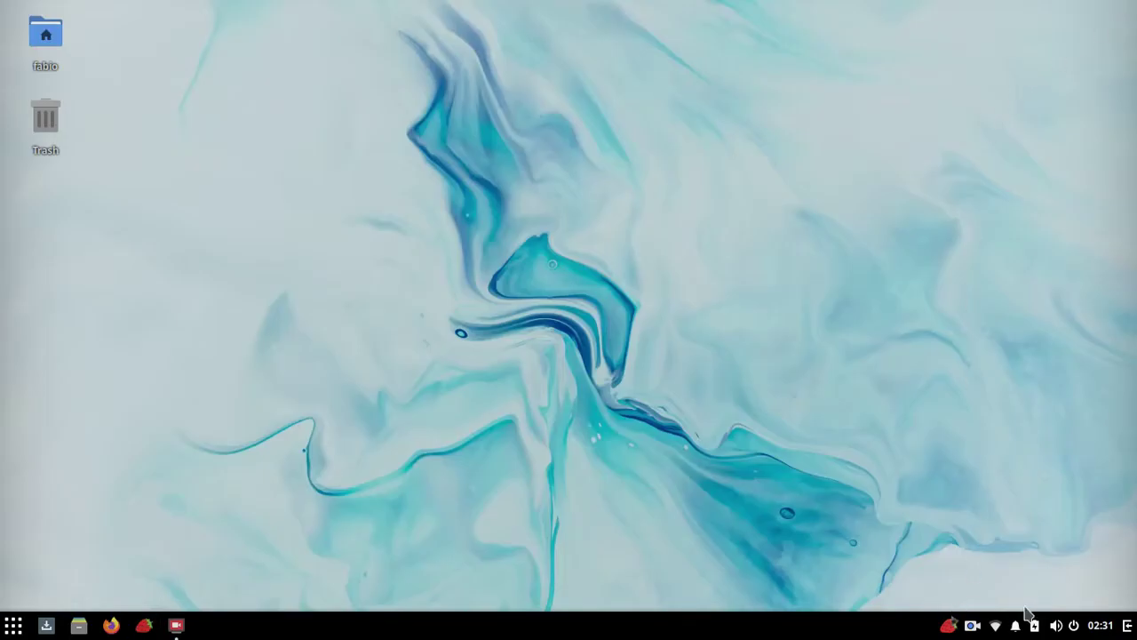
Step: In Raven, switch the volume applet between its Aplicativos and Dispositivos views, then collapse it
click(1130, 629)
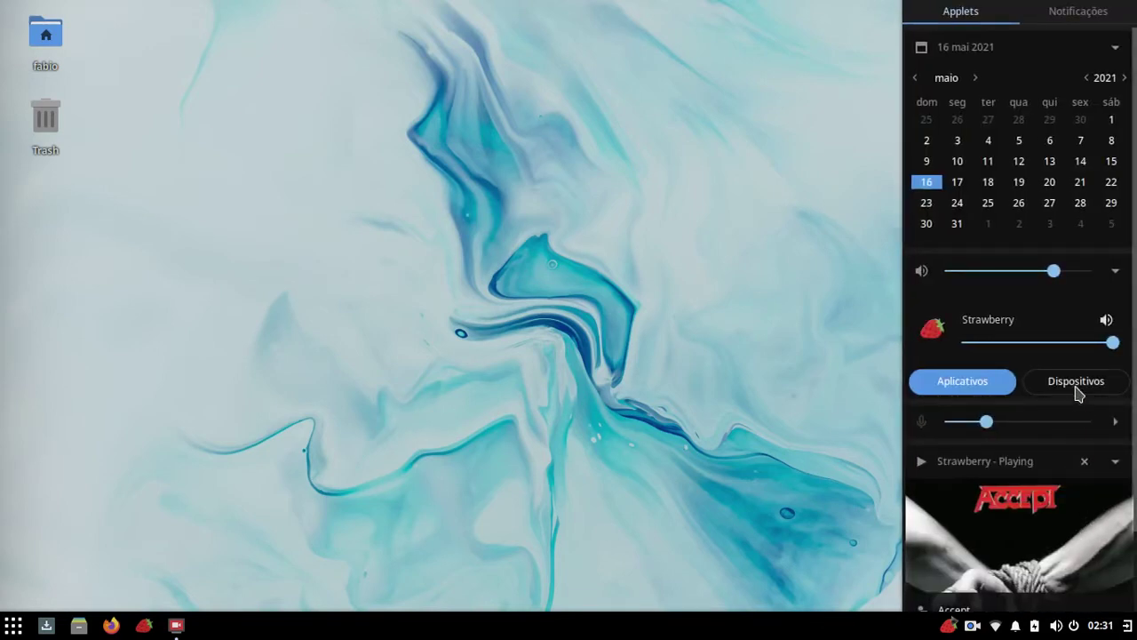
click(1117, 272)
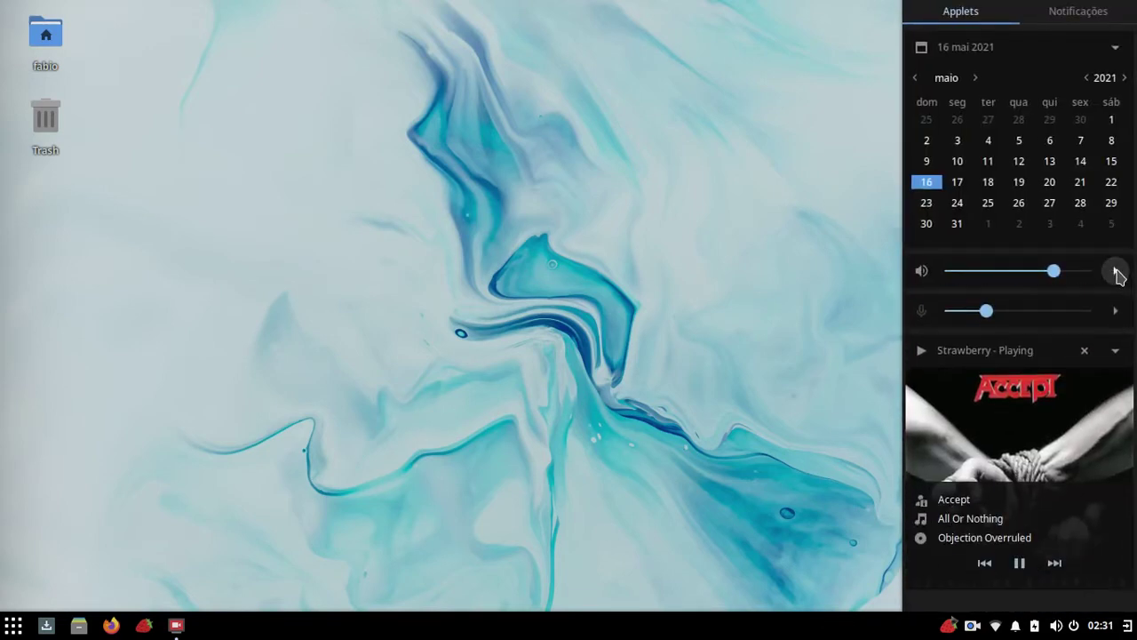
click(1117, 272)
click(1044, 398)
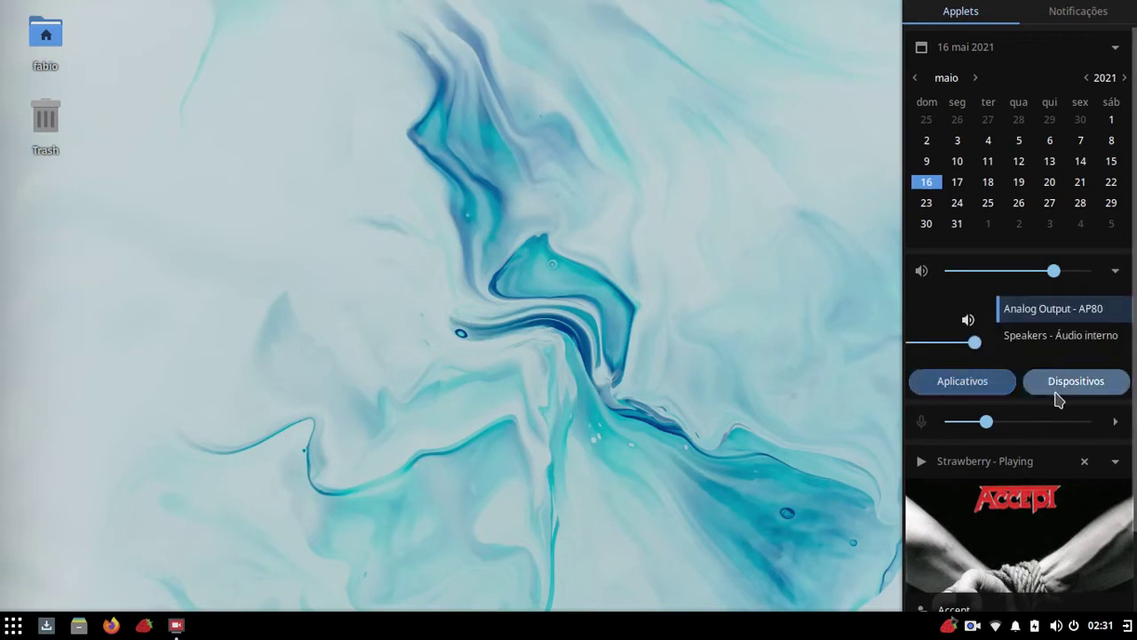
click(961, 380)
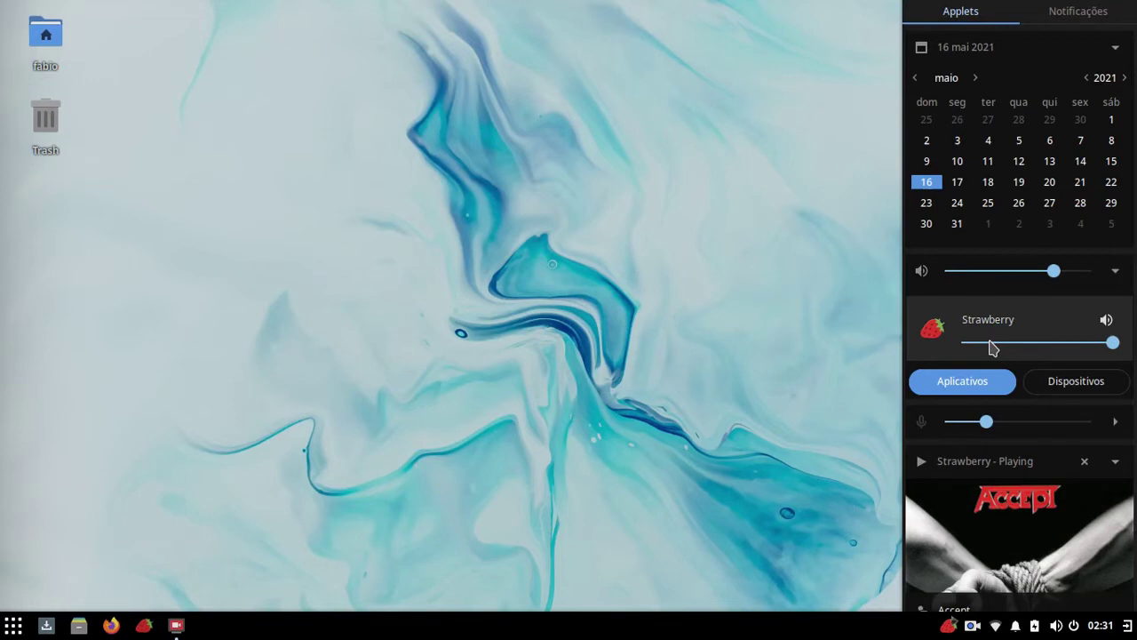
click(1066, 390)
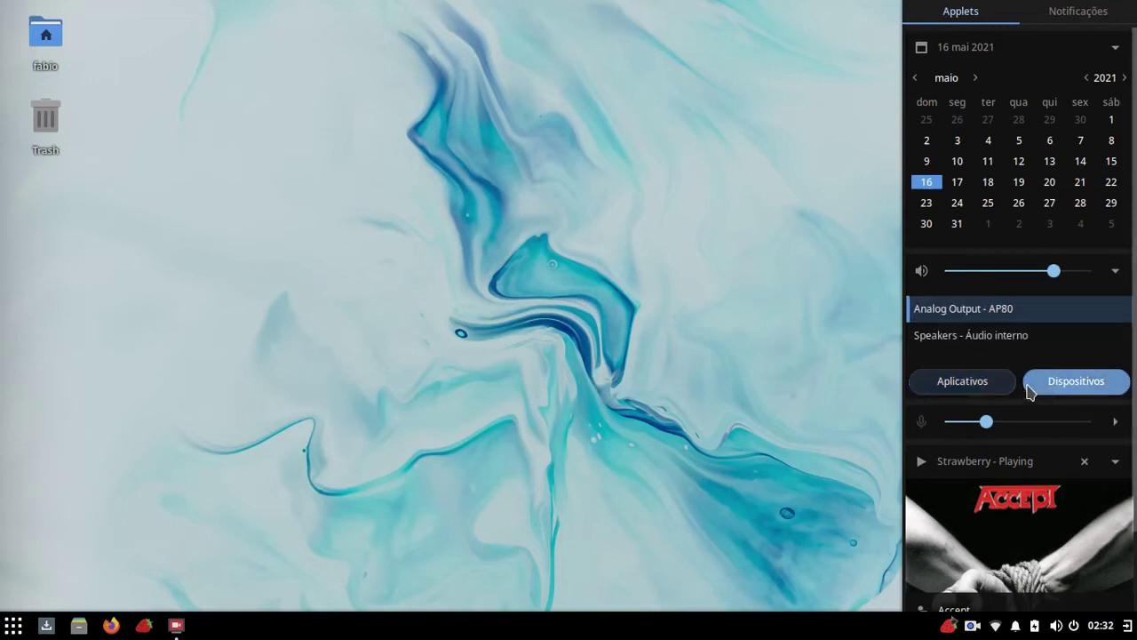
click(977, 387)
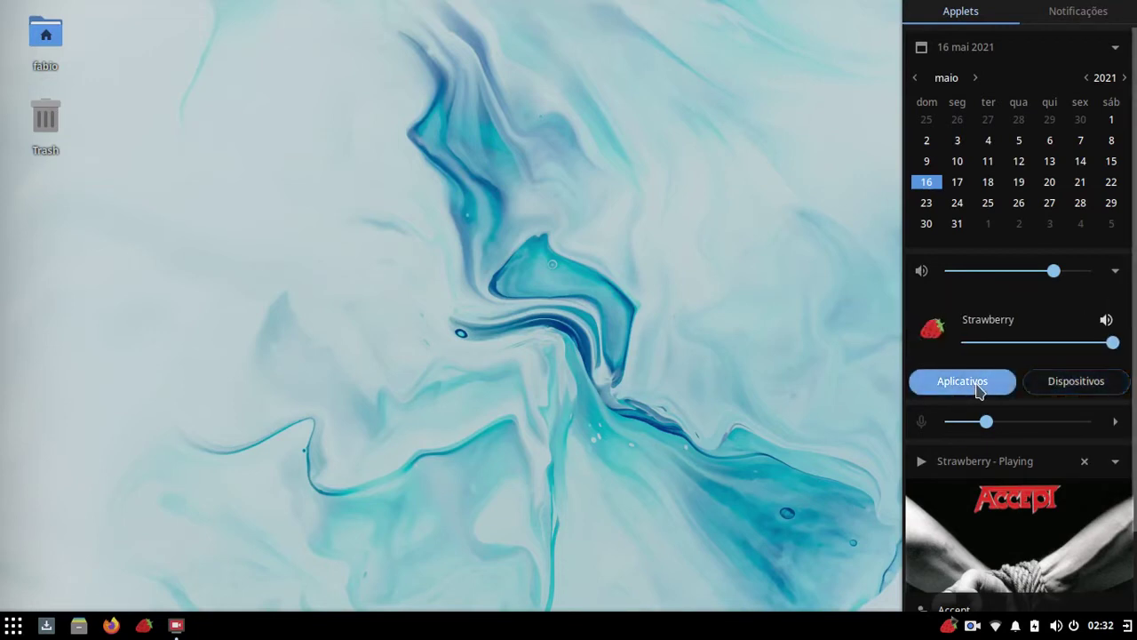
click(1115, 275)
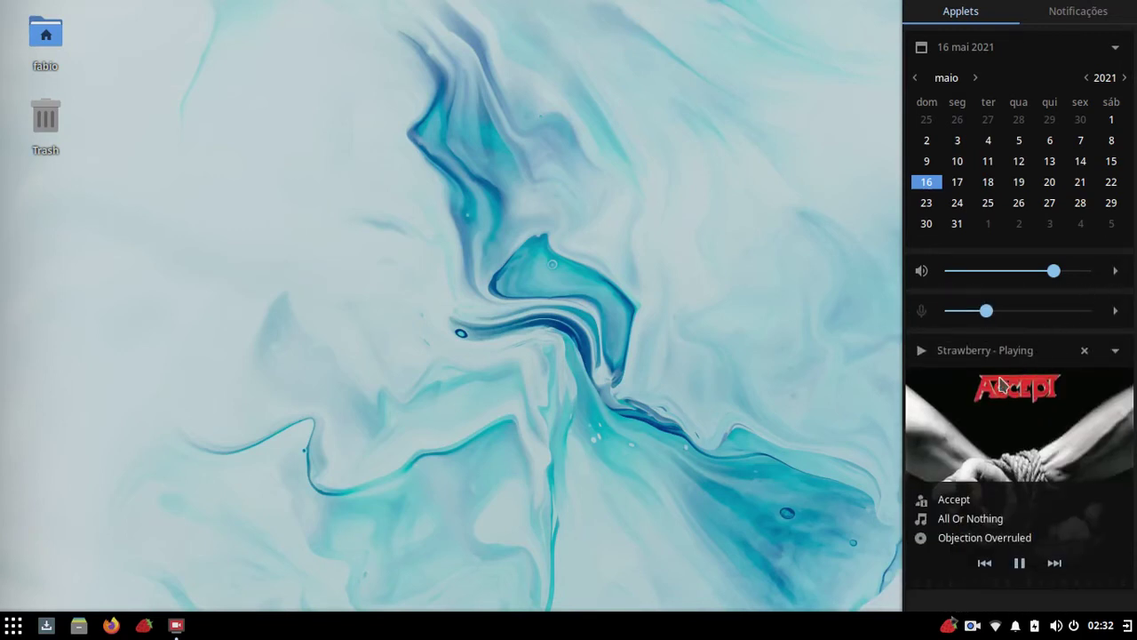
Step: Try Raven's pause, previous and next controls, leave 'All Or Nothing' paused, and close Raven
click(1115, 350)
click(1115, 350)
click(1019, 562)
click(986, 563)
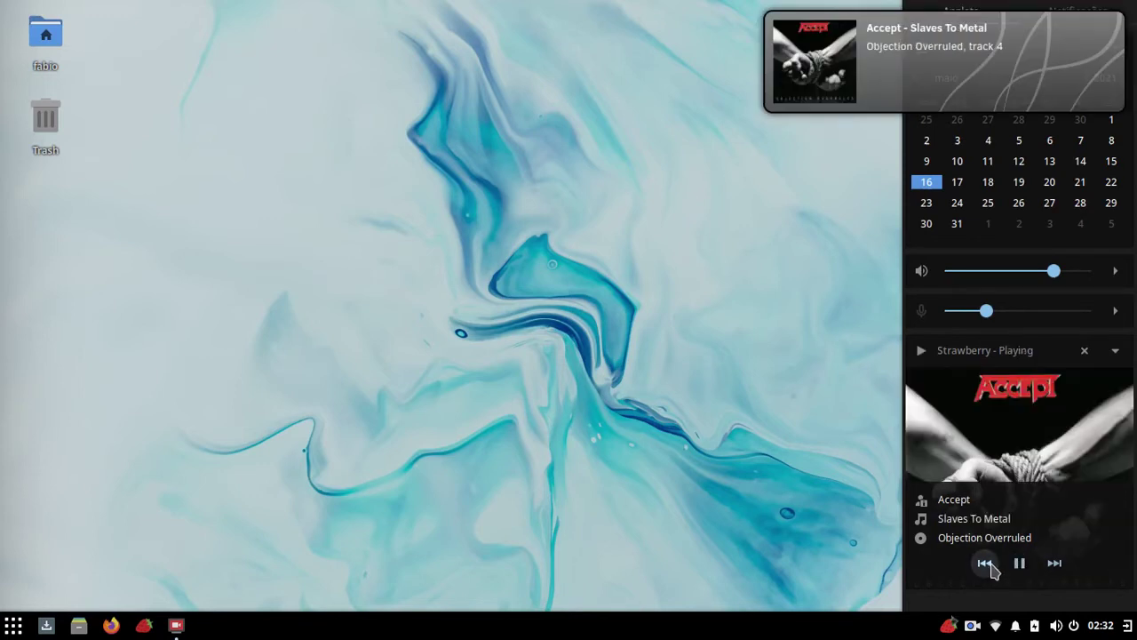
click(1054, 563)
click(1019, 562)
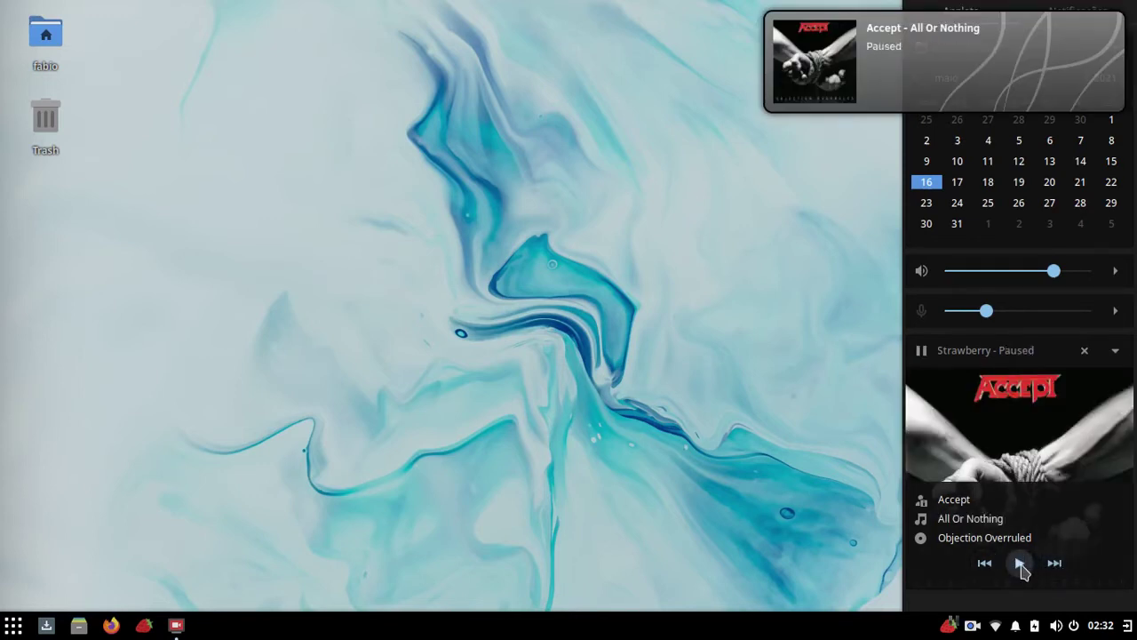
click(1019, 563)
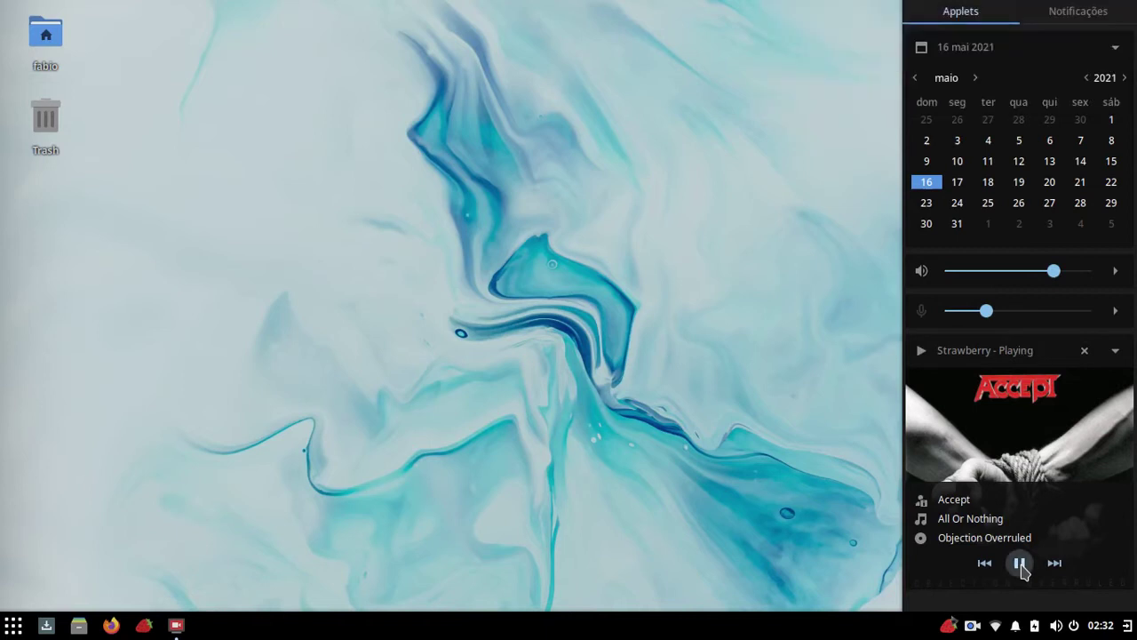
click(1019, 562)
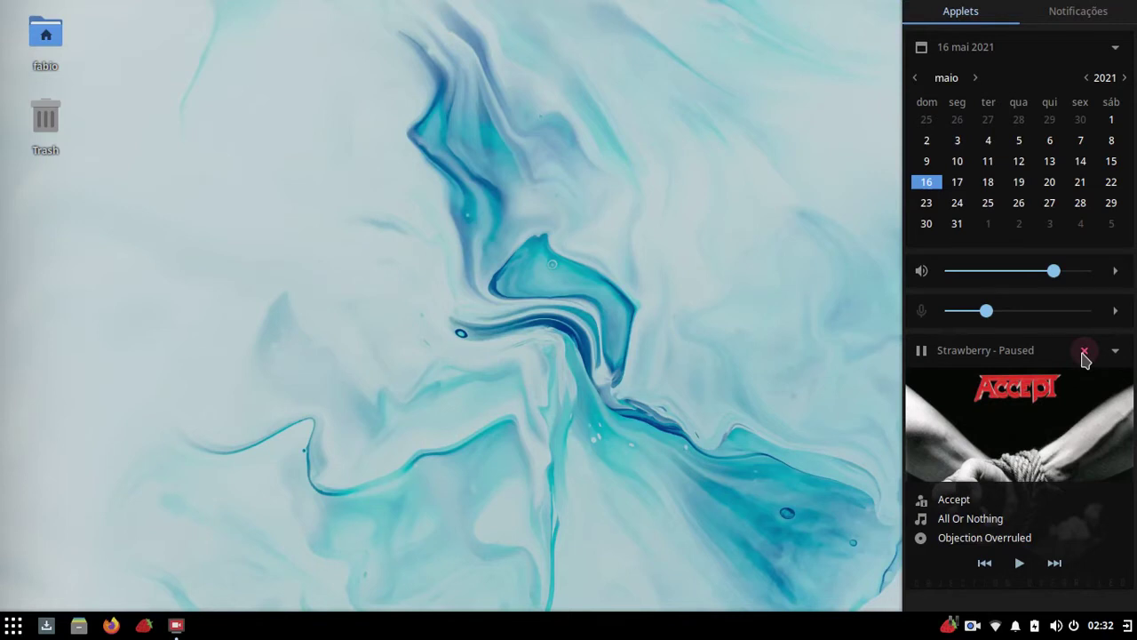
click(683, 382)
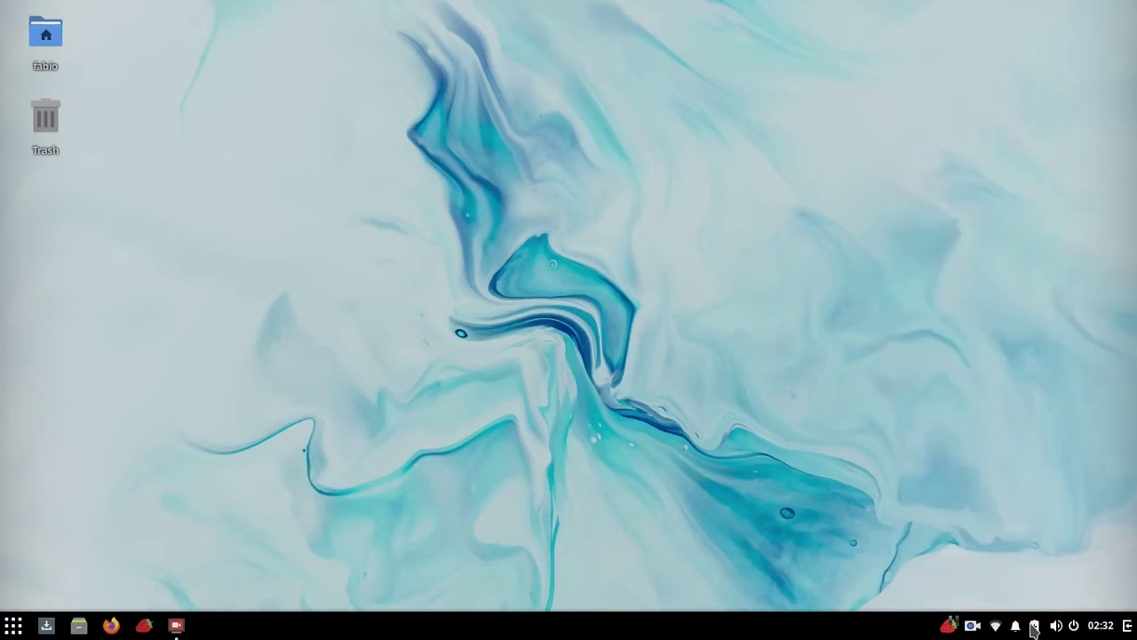
Step: Dismiss the Strawberry media applet from Raven and toggle the panel with the tray icon
click(1126, 626)
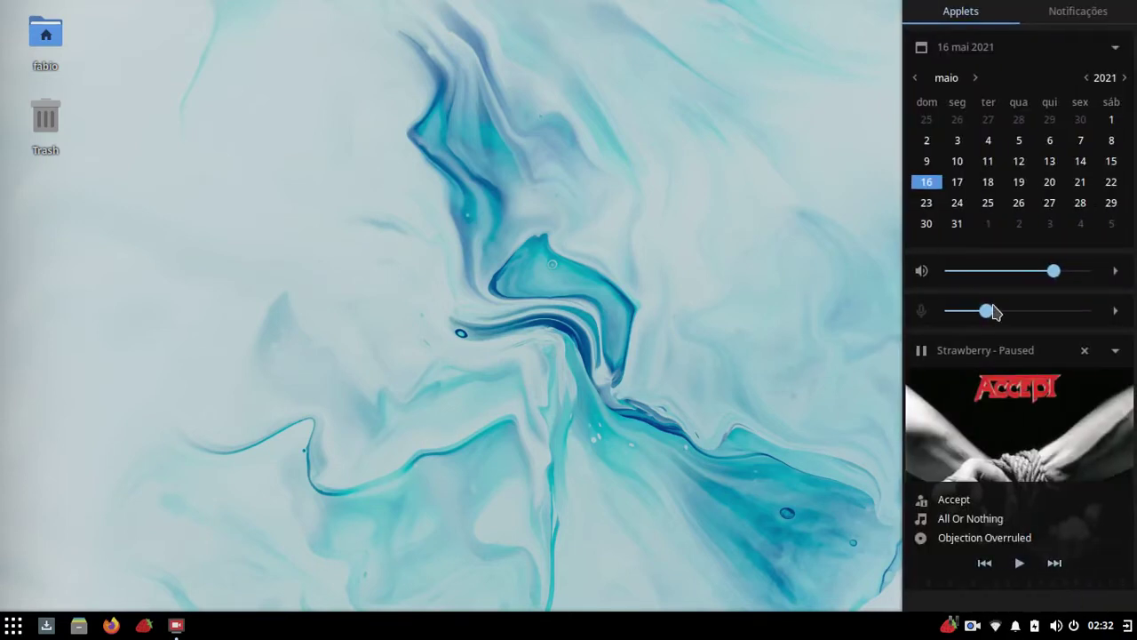
click(1084, 350)
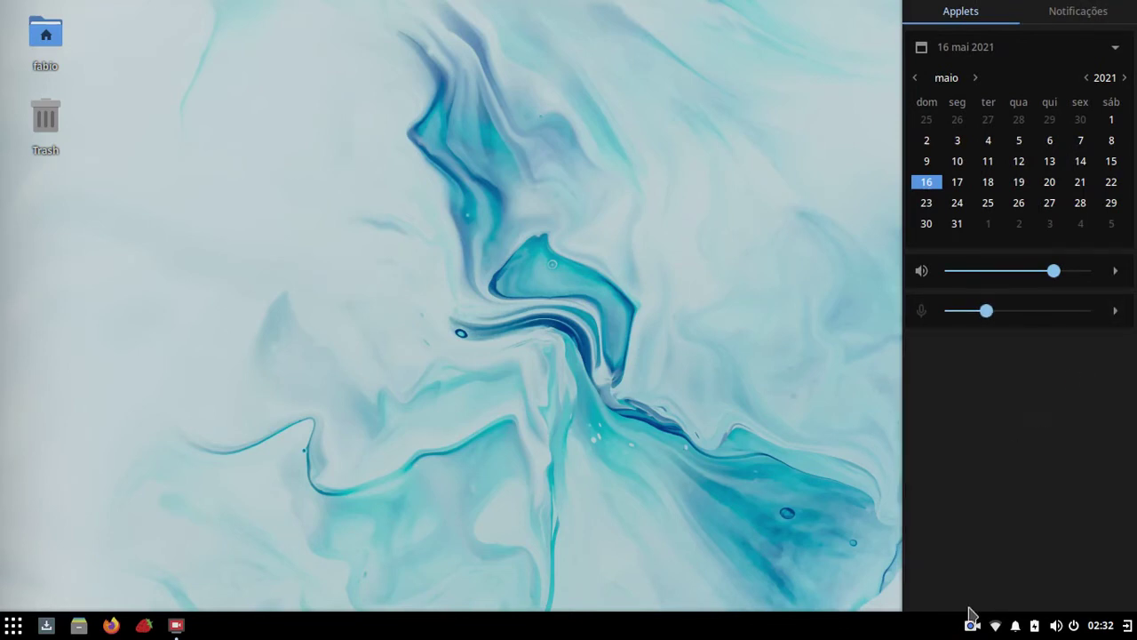
click(780, 428)
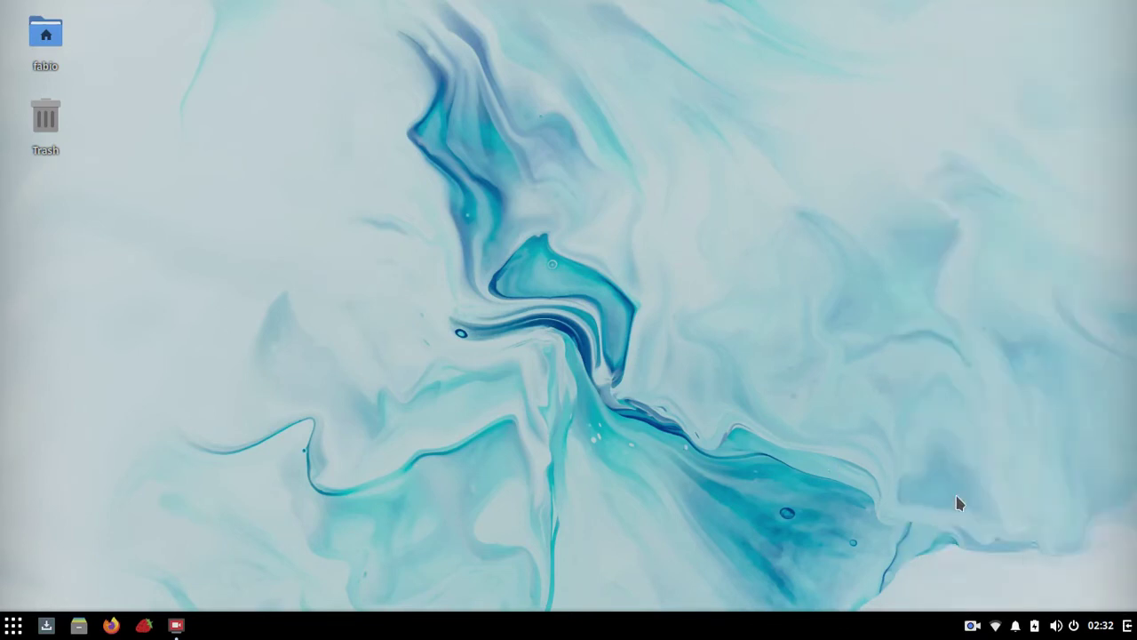
click(1127, 627)
click(1126, 626)
click(1126, 626)
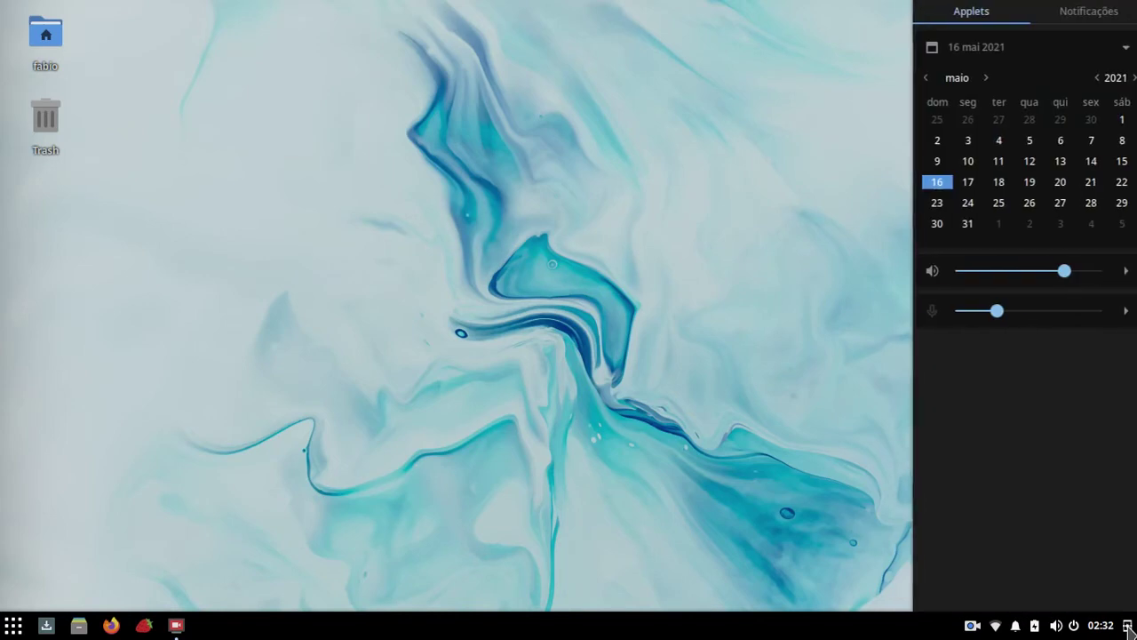
click(1126, 627)
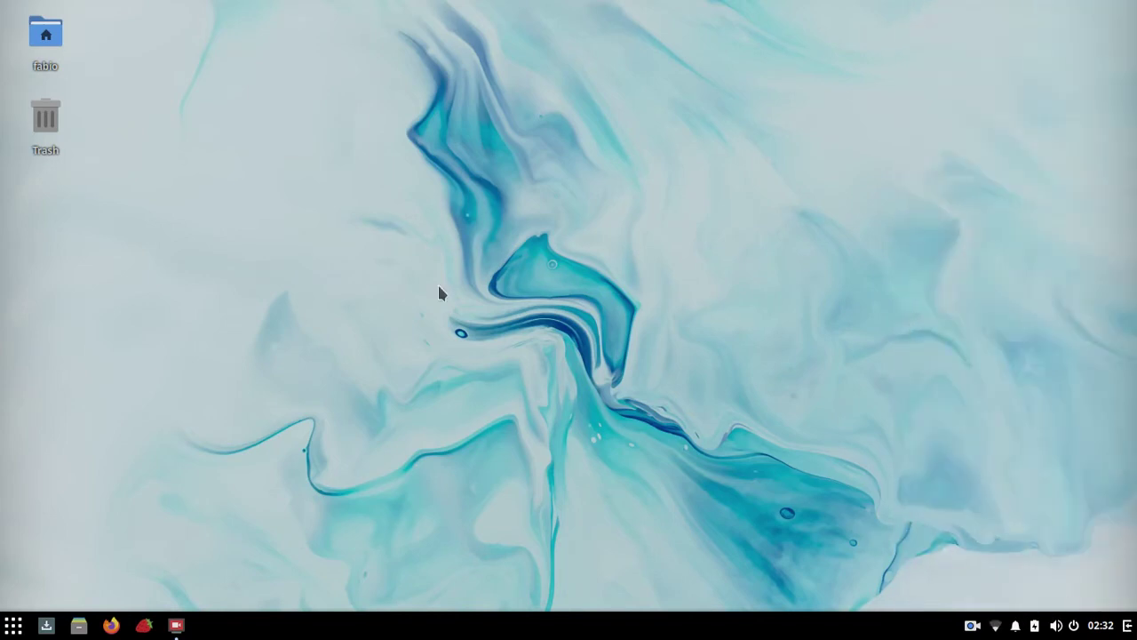
Step: Toggle Raven's applets and Notificações views with Super+A and Super+N, ending with the panel closed
key(super+a)
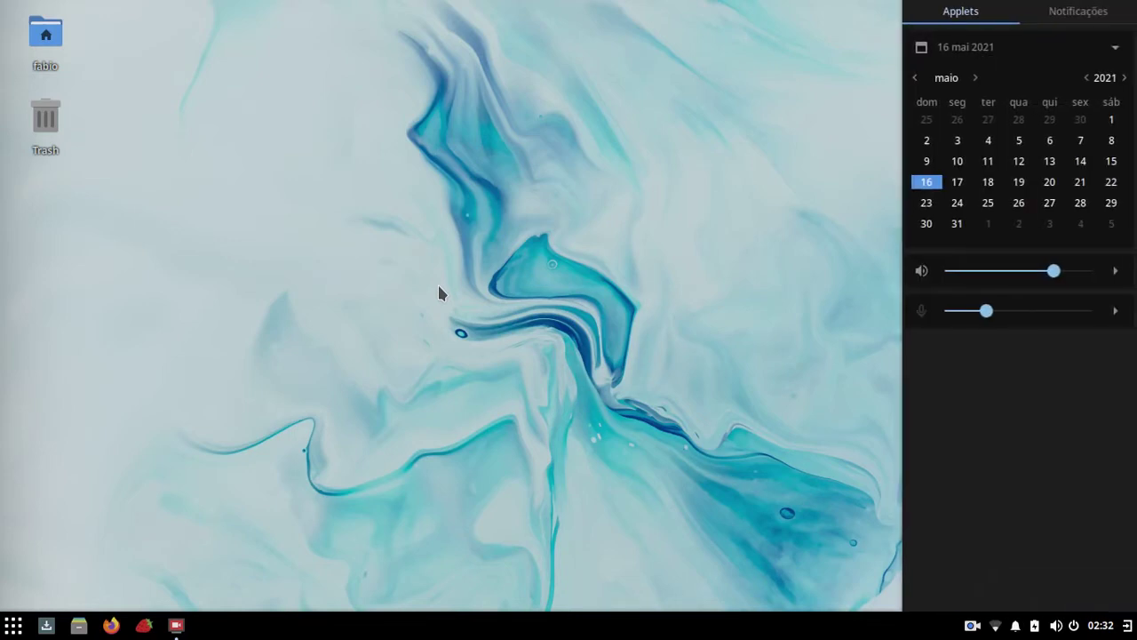
key(super+a)
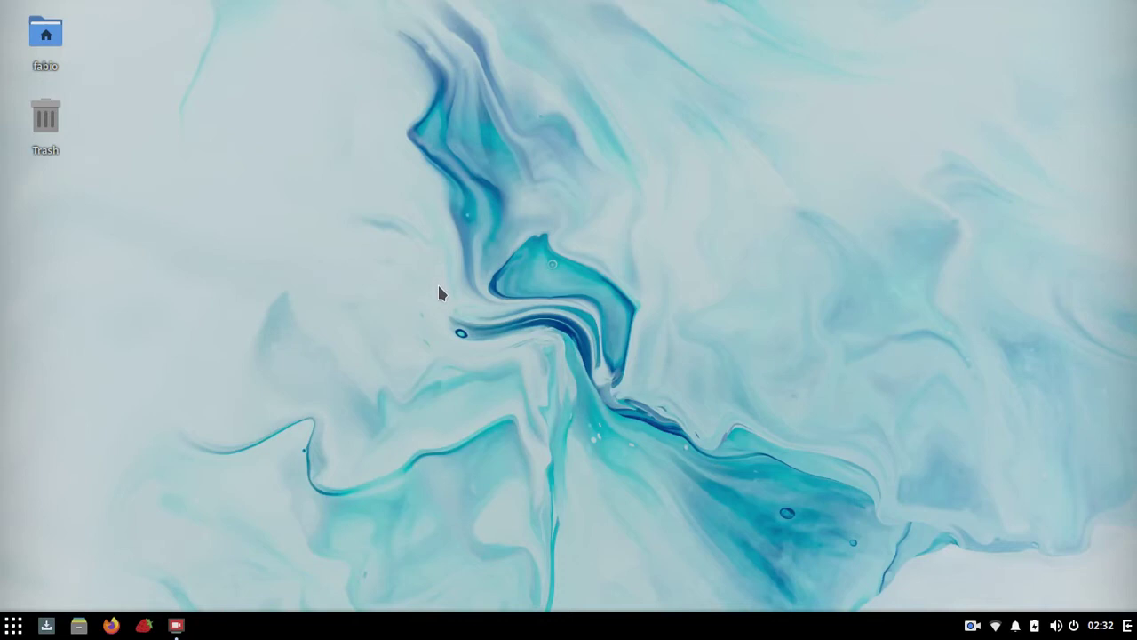
key(super+n)
key(super+n)
key(super+n)
key(super+n)
key(super+n)
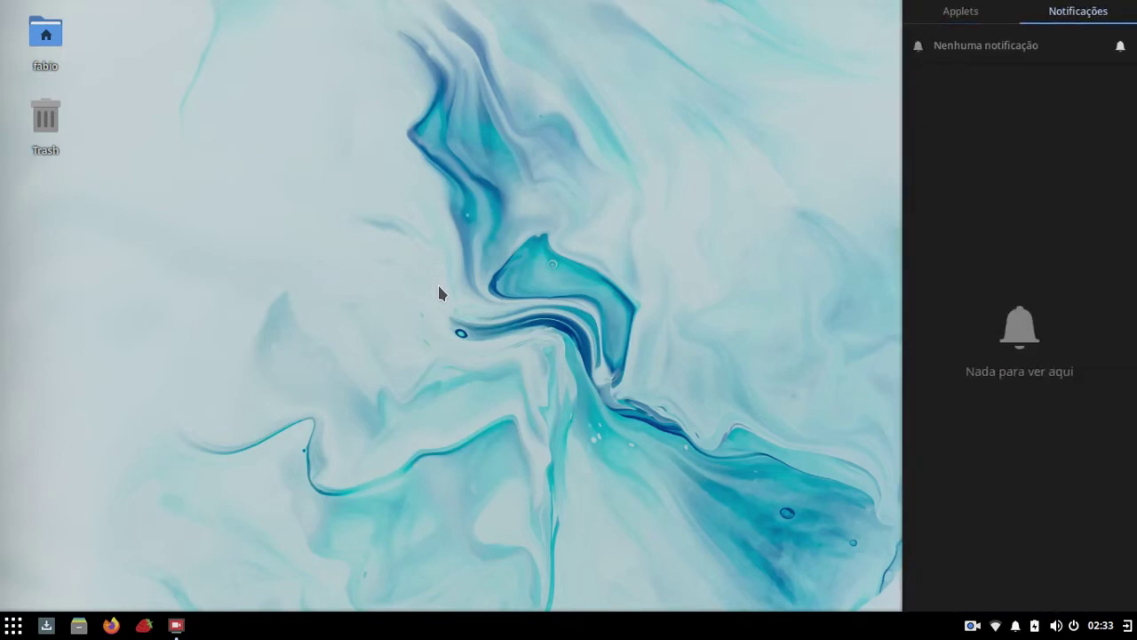
key(super+n)
key(super+n)
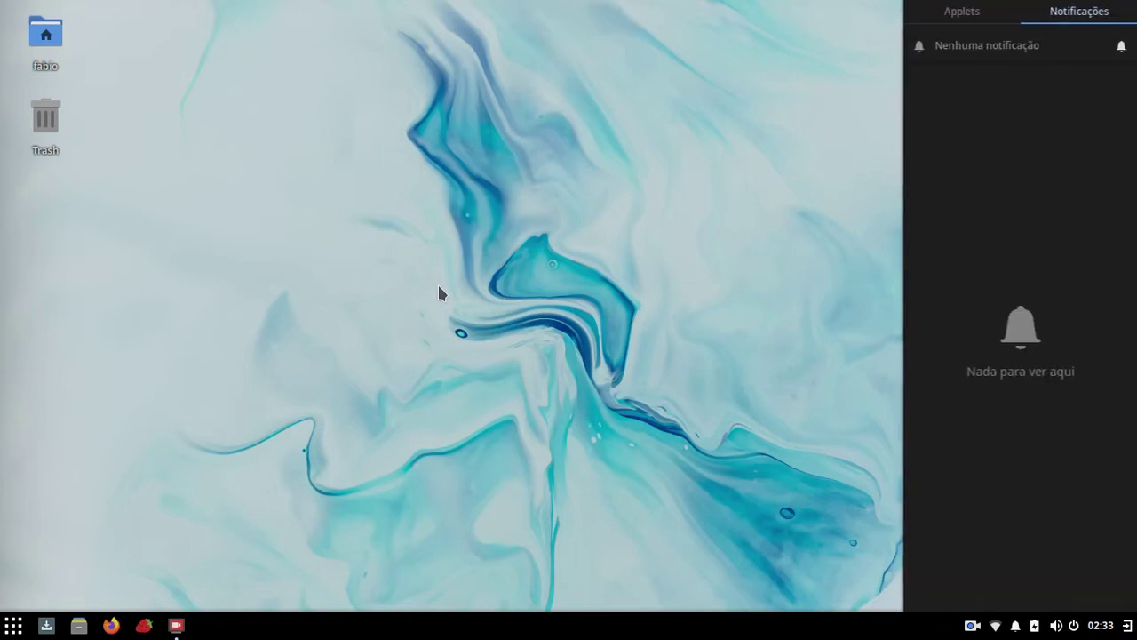
key(super+n)
key(super+n)
key(super+n)
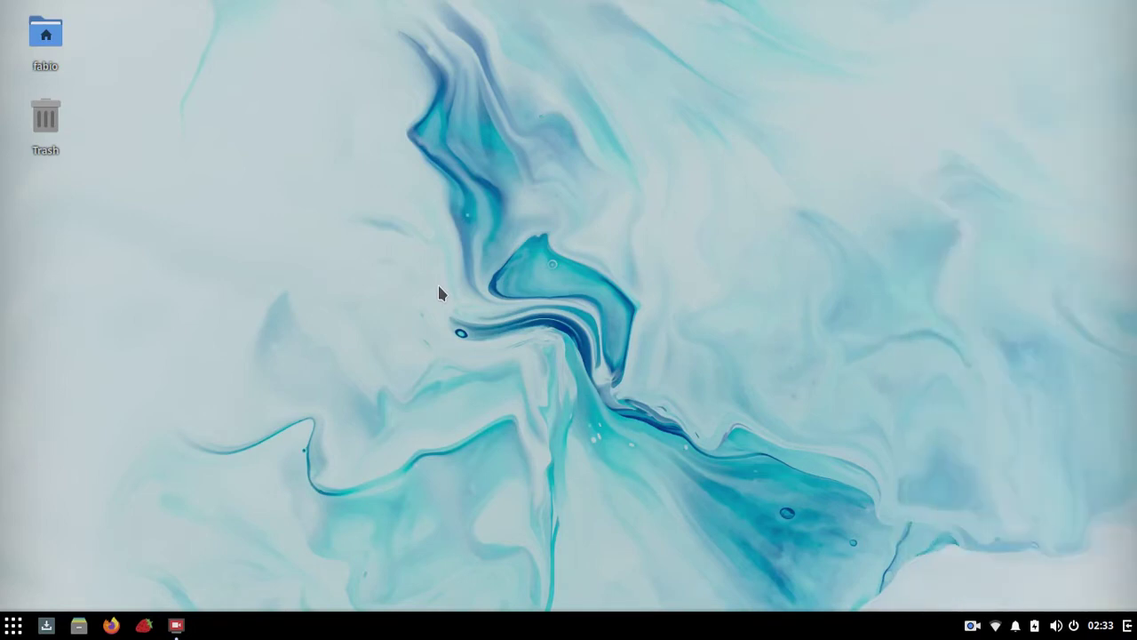
key(super+a)
key(super+a)
key(super+a)
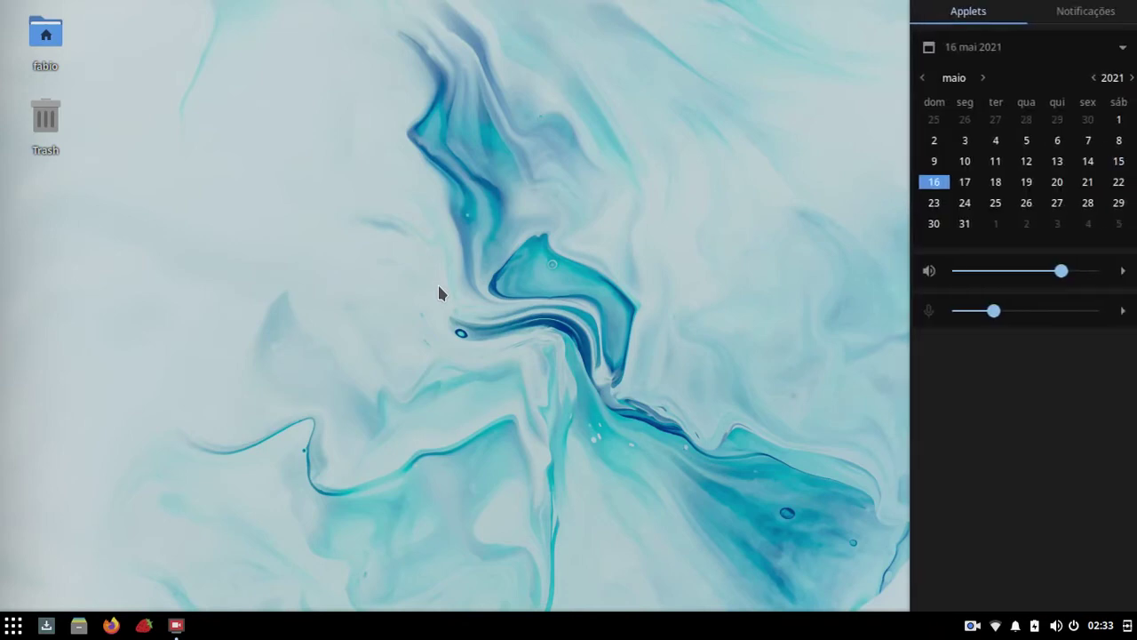
key(super+a)
key(super+a)
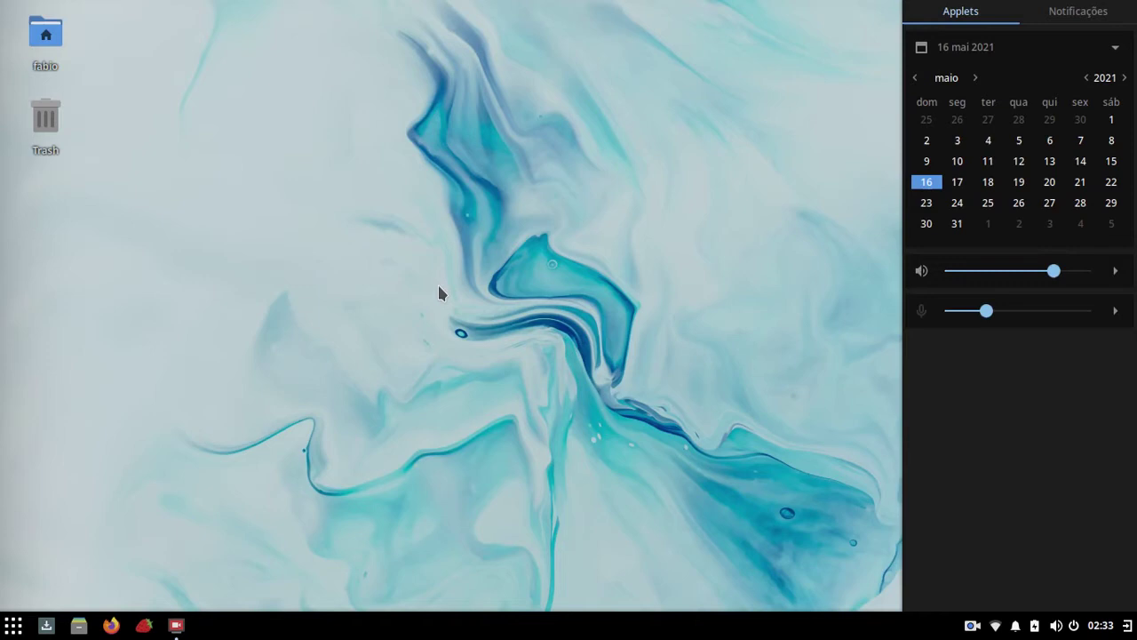
key(super+a)
key(super+a)
key(super+a)
key(super+a)
key(super+a)
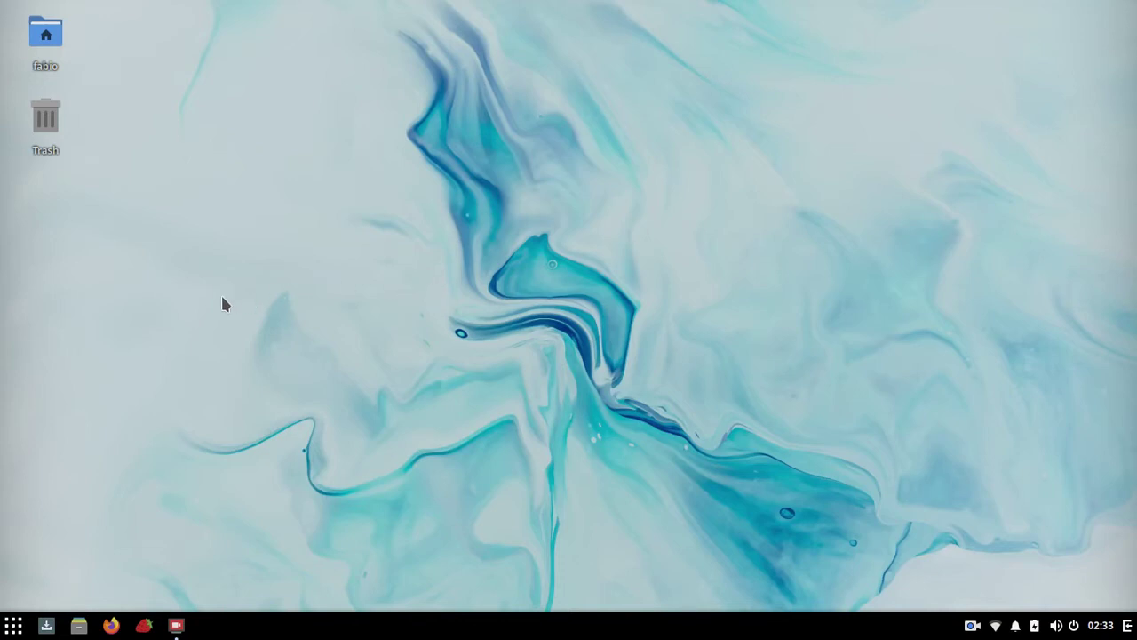
click(13, 625)
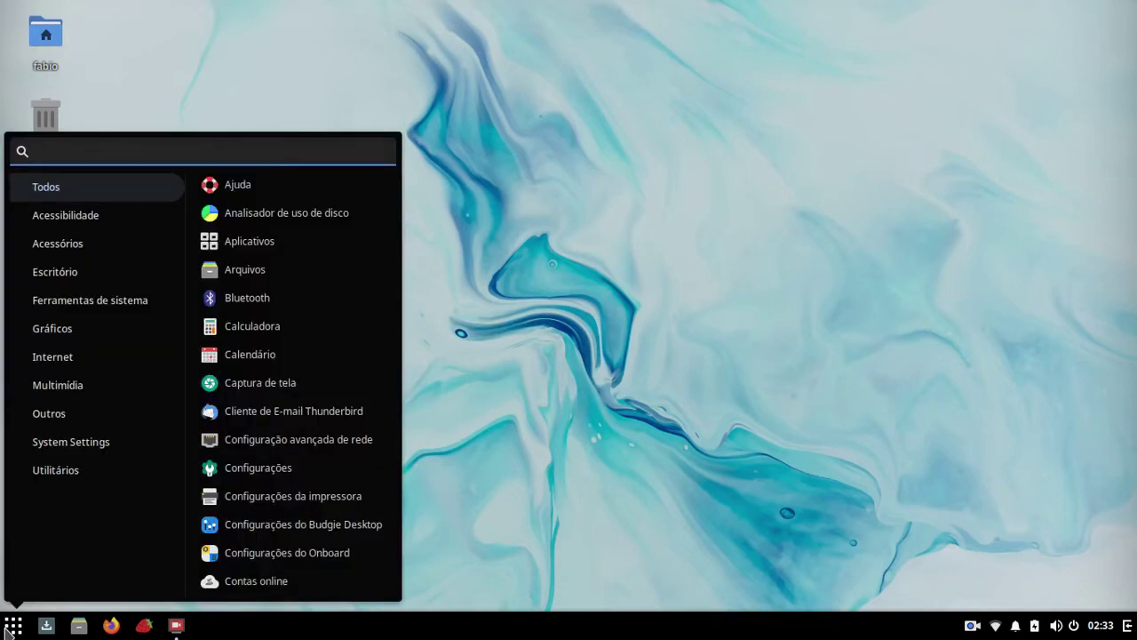
click(7, 631)
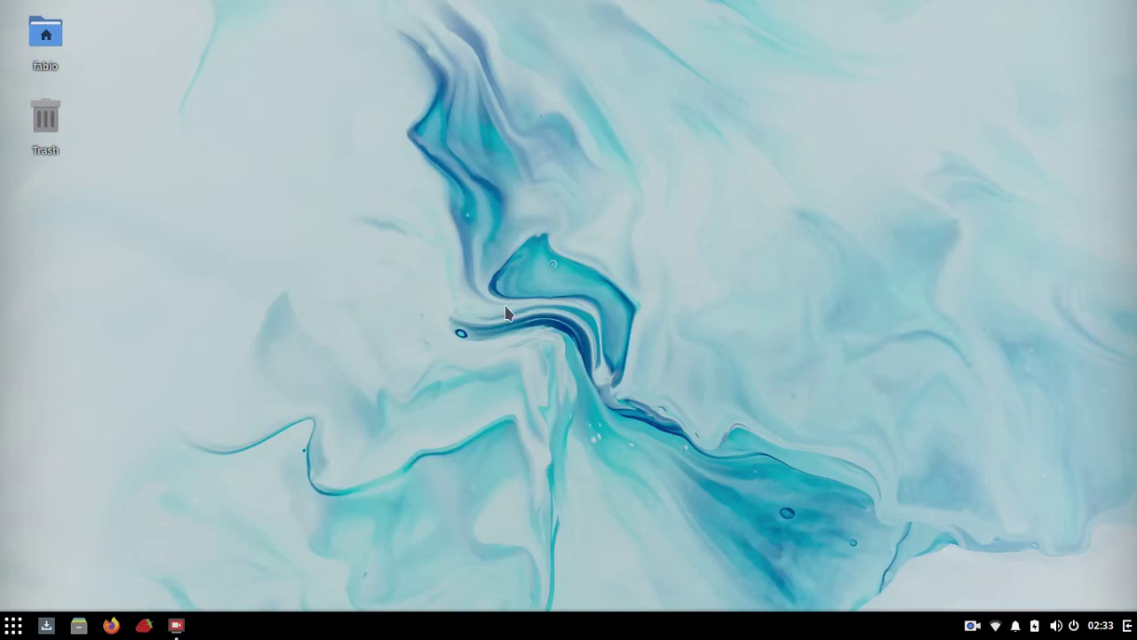
Step: Open Budgie Desktop Settings from the desktop menu and keep Plata-Noir as the Widgets theme
right_click(557, 88)
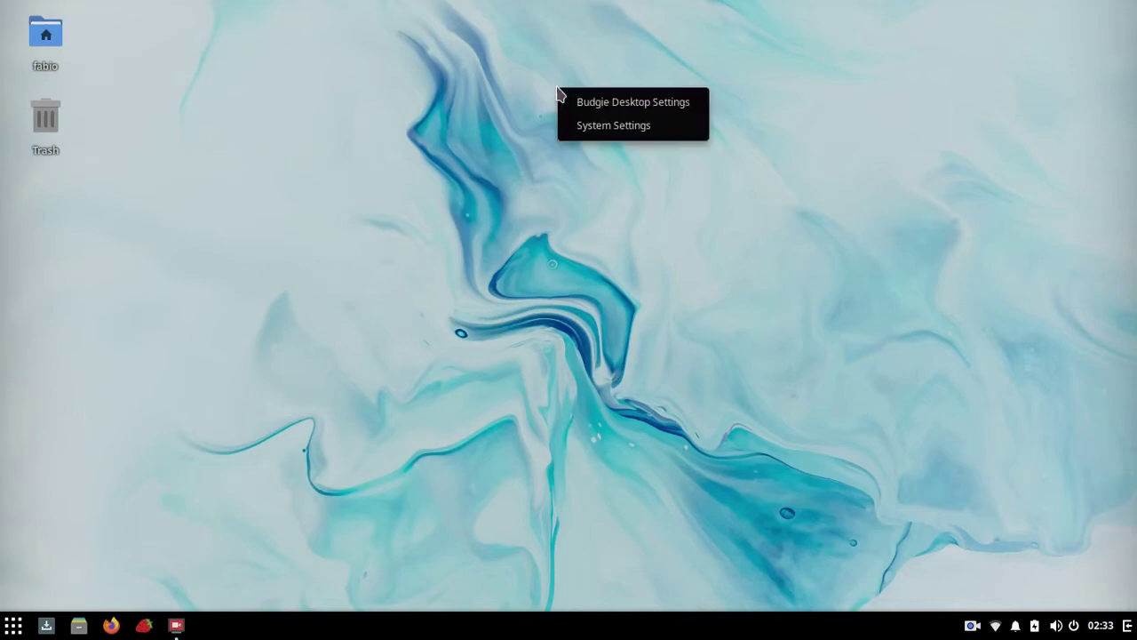
click(628, 105)
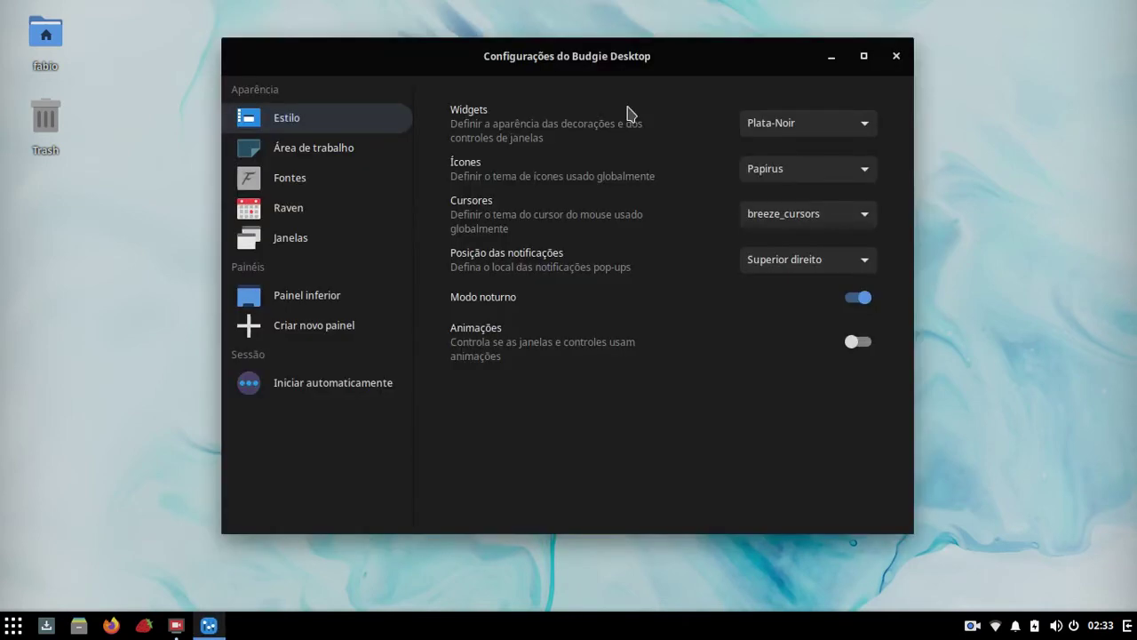
click(786, 129)
click(793, 131)
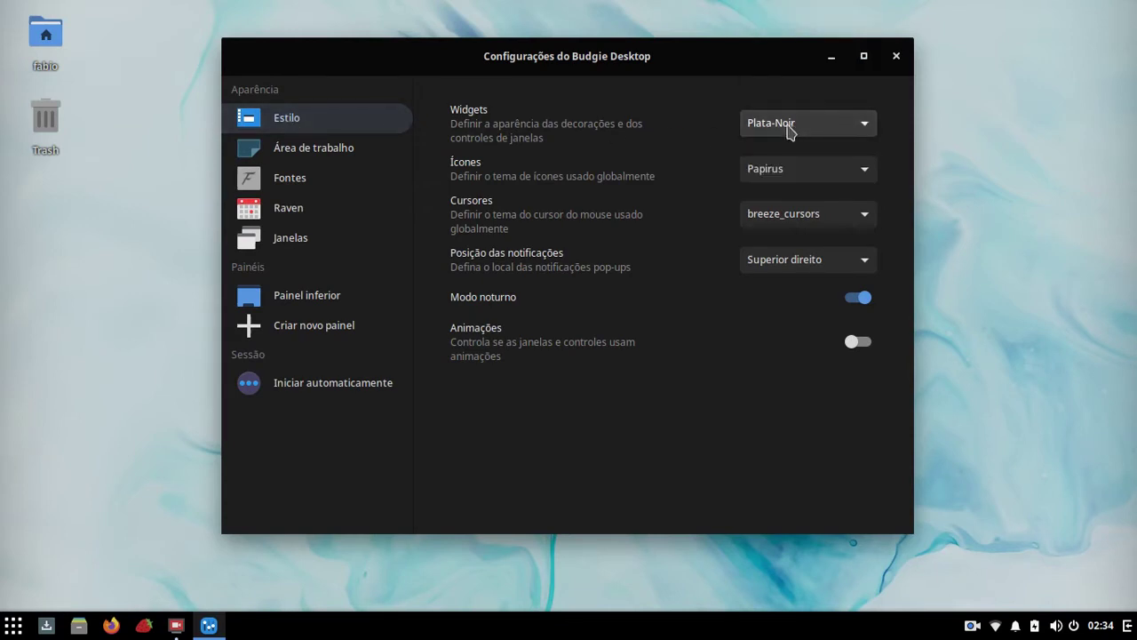
click(791, 131)
mouse_move(808, 4)
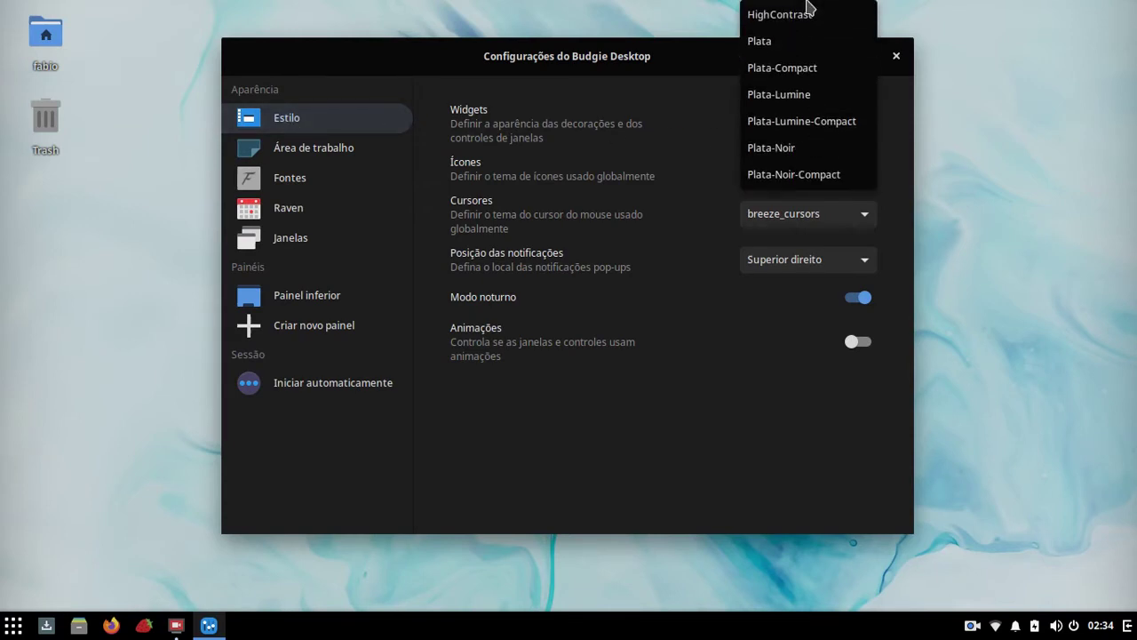
click(774, 147)
click(777, 129)
scroll(785, 34, up, 1)
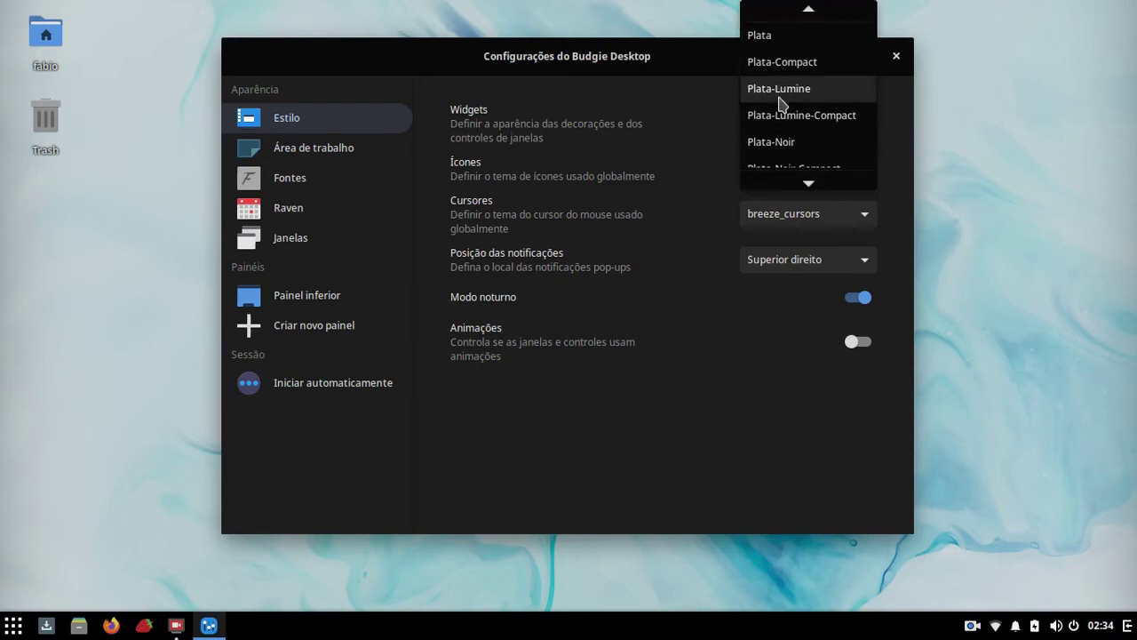
click(782, 143)
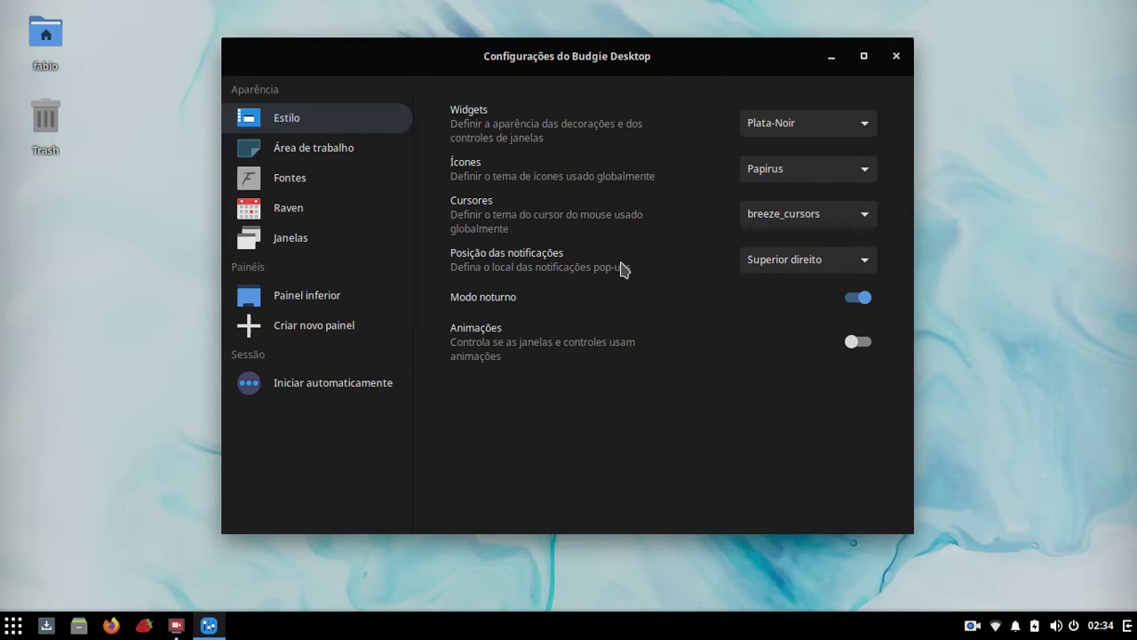
click(834, 267)
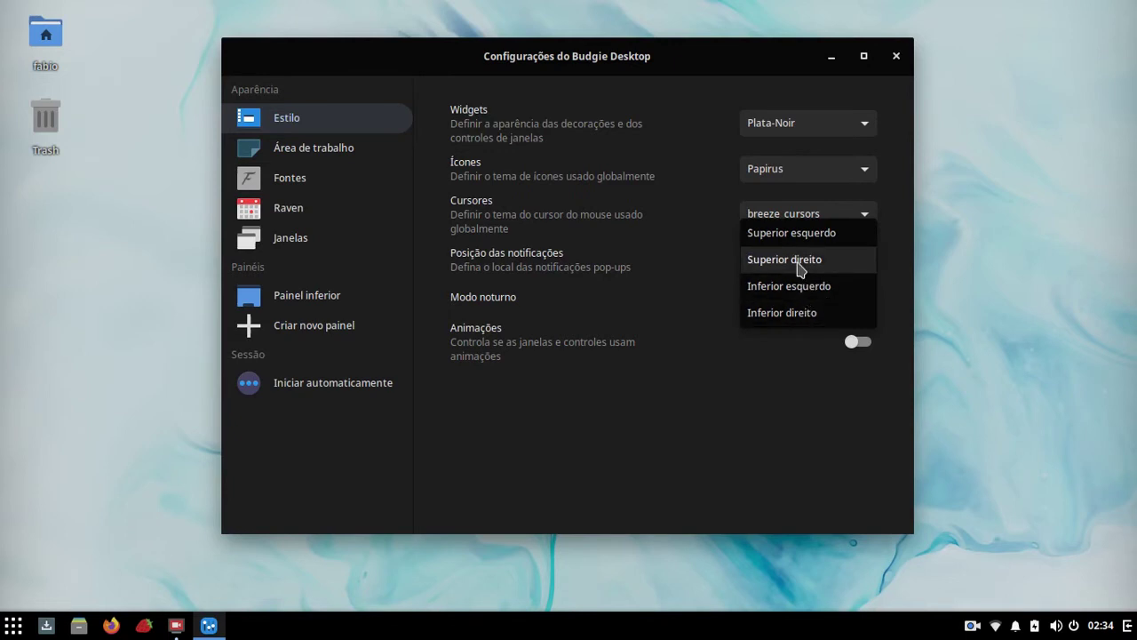
click(803, 266)
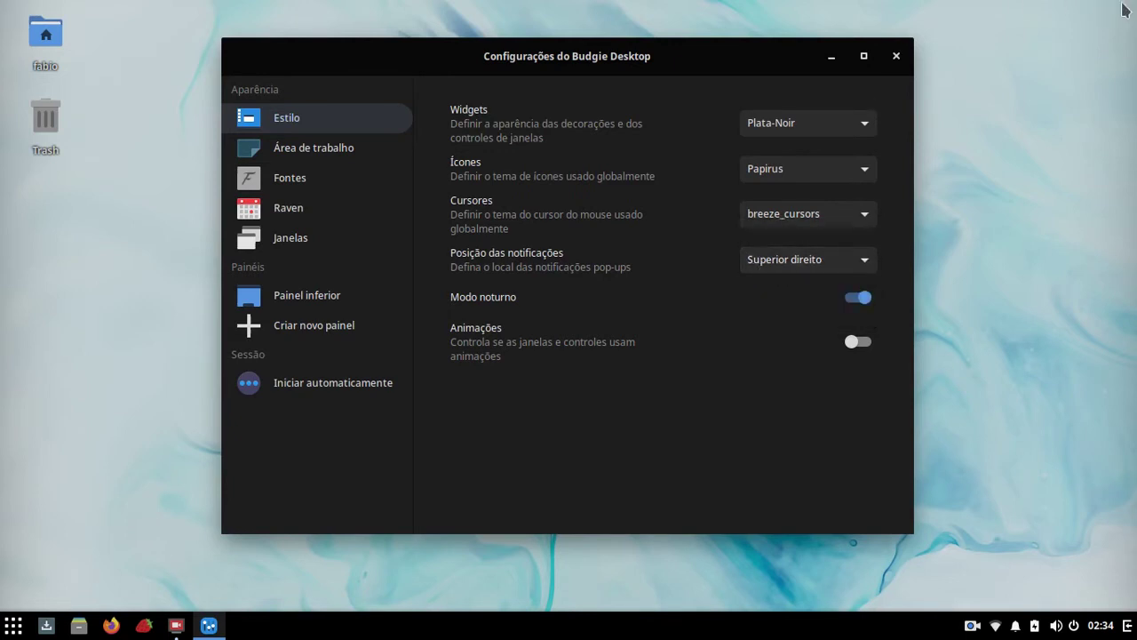
click(867, 310)
click(867, 308)
click(862, 345)
click(831, 56)
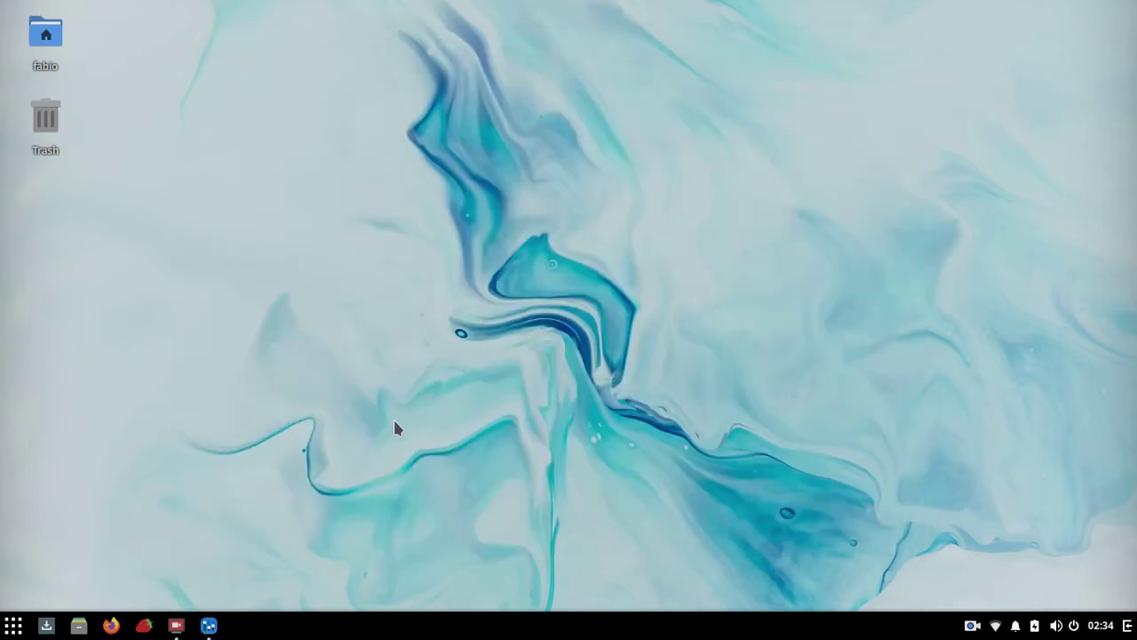
click(210, 625)
click(211, 625)
click(210, 626)
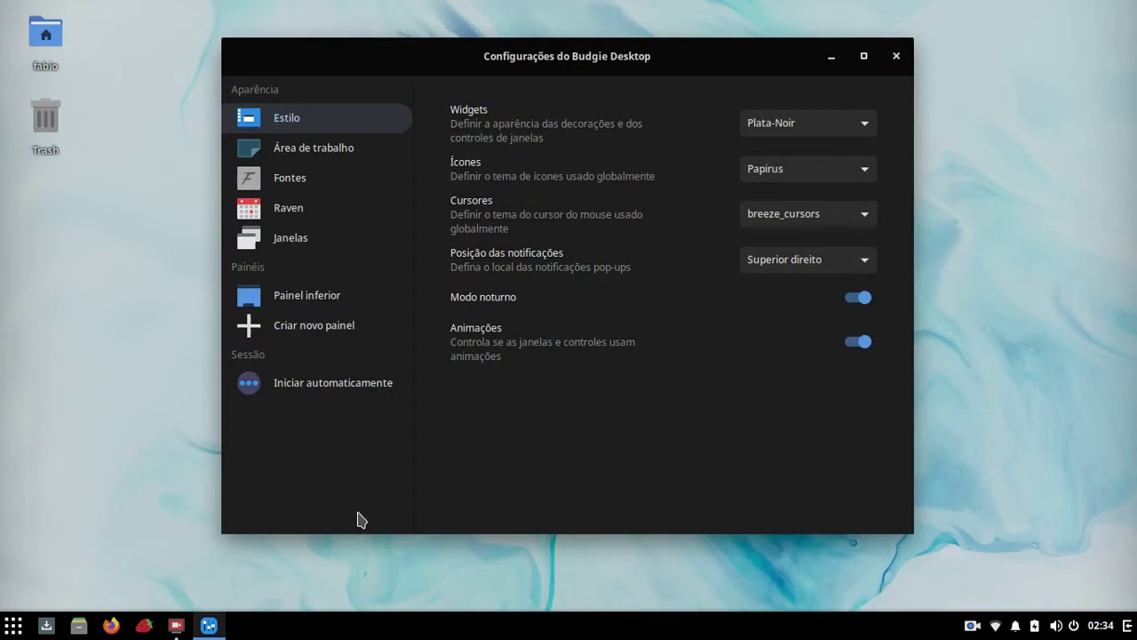
click(856, 344)
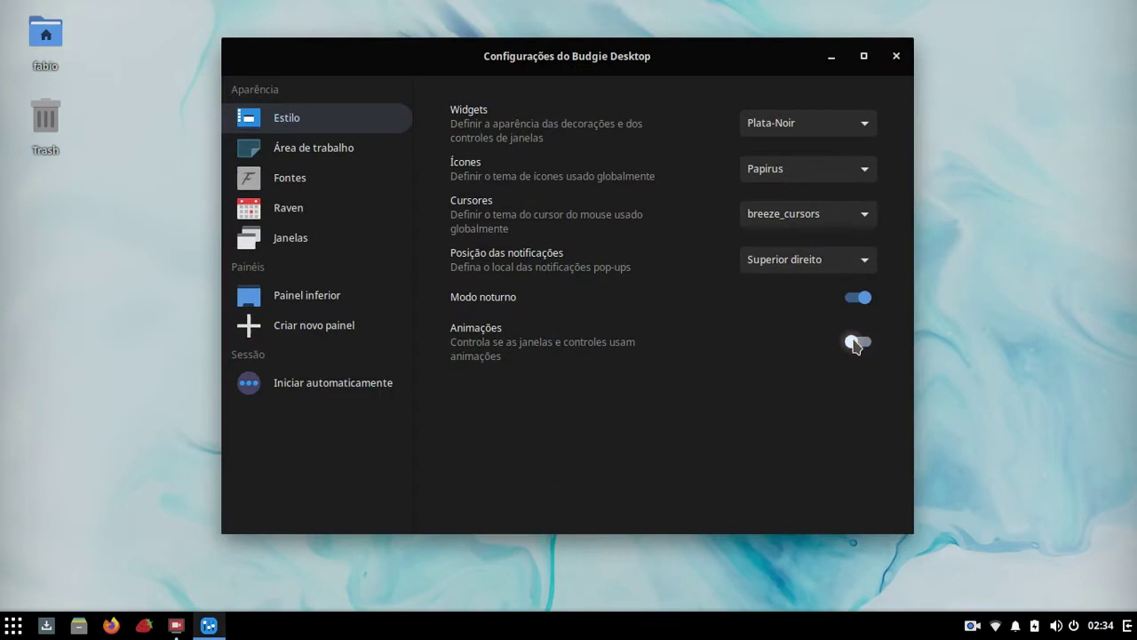
click(830, 55)
click(221, 633)
click(219, 633)
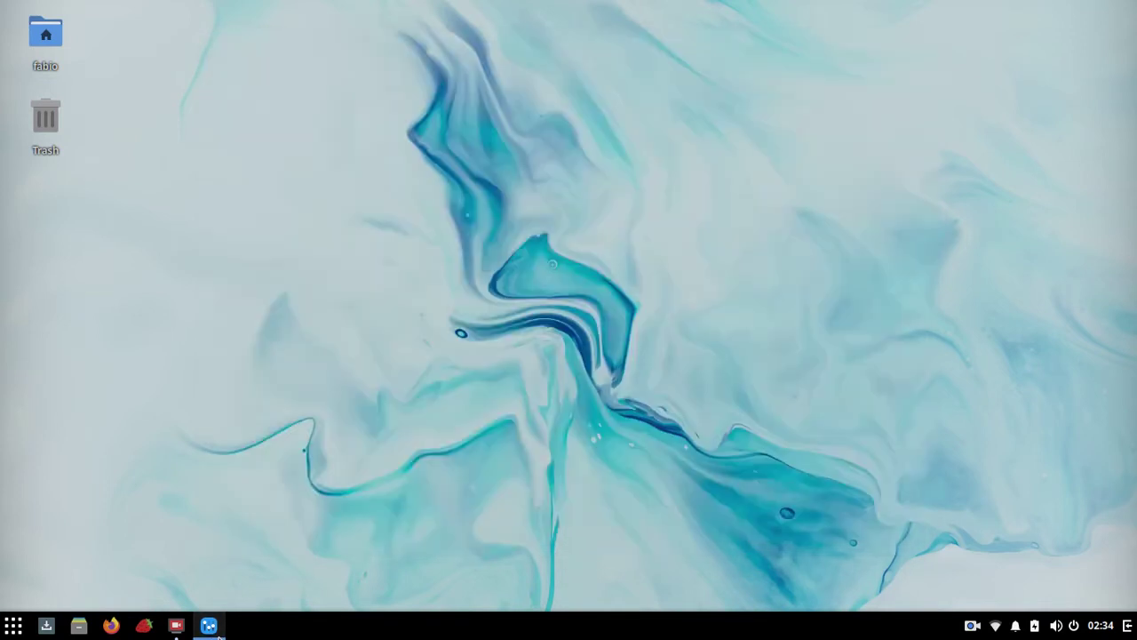
click(218, 633)
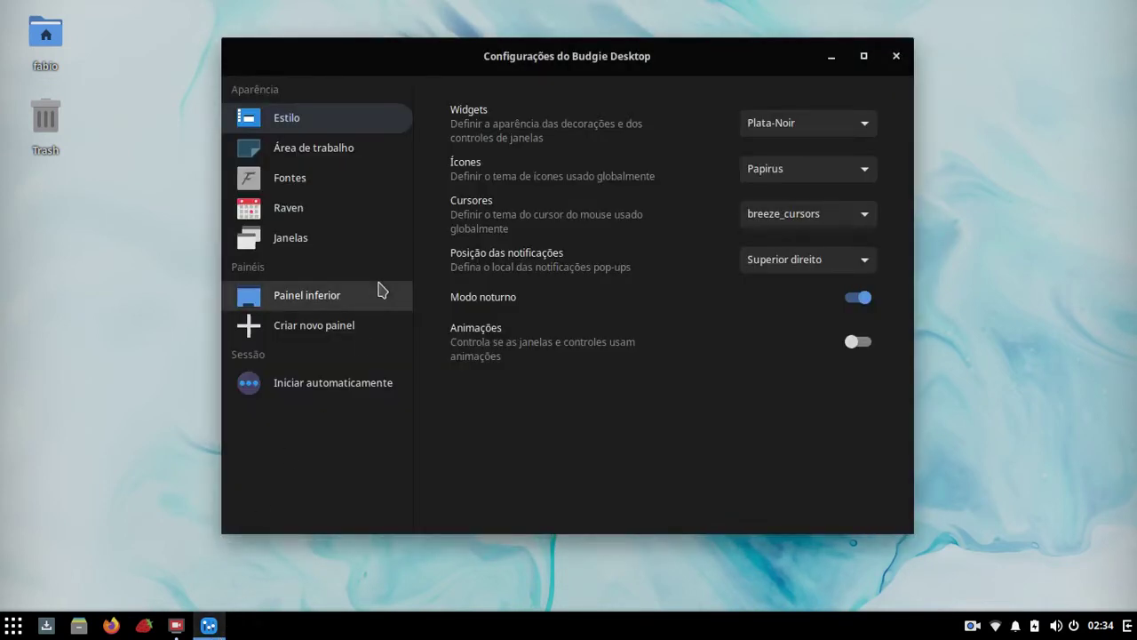
Step: Show the Área de trabalho page and switch Ícones da área de trabalho off and back on
click(340, 154)
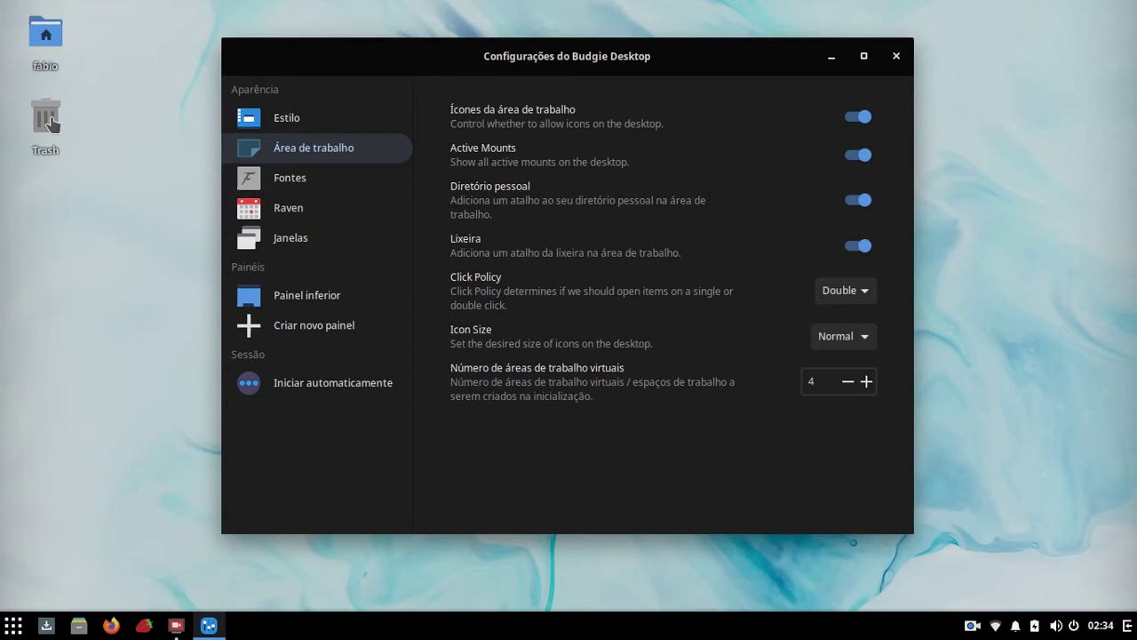
click(857, 117)
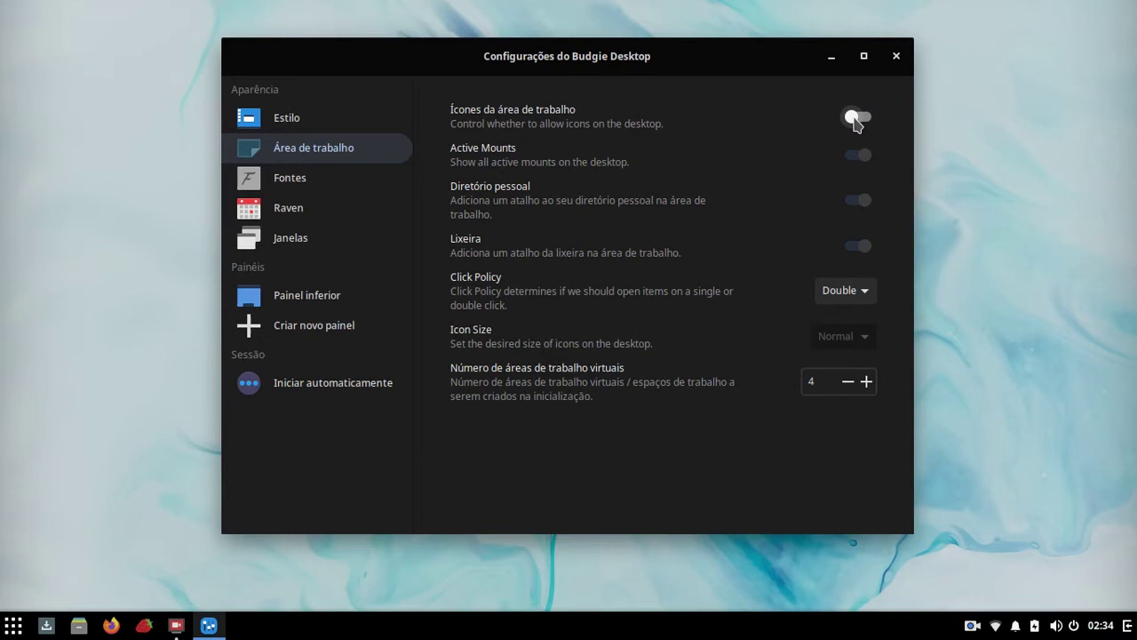
click(857, 117)
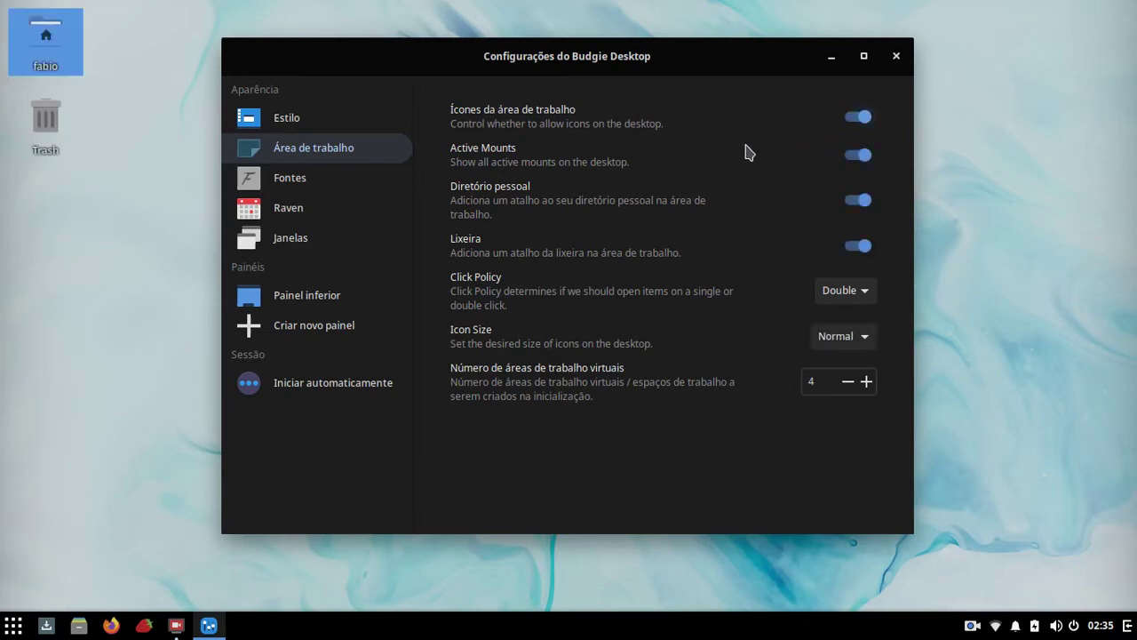
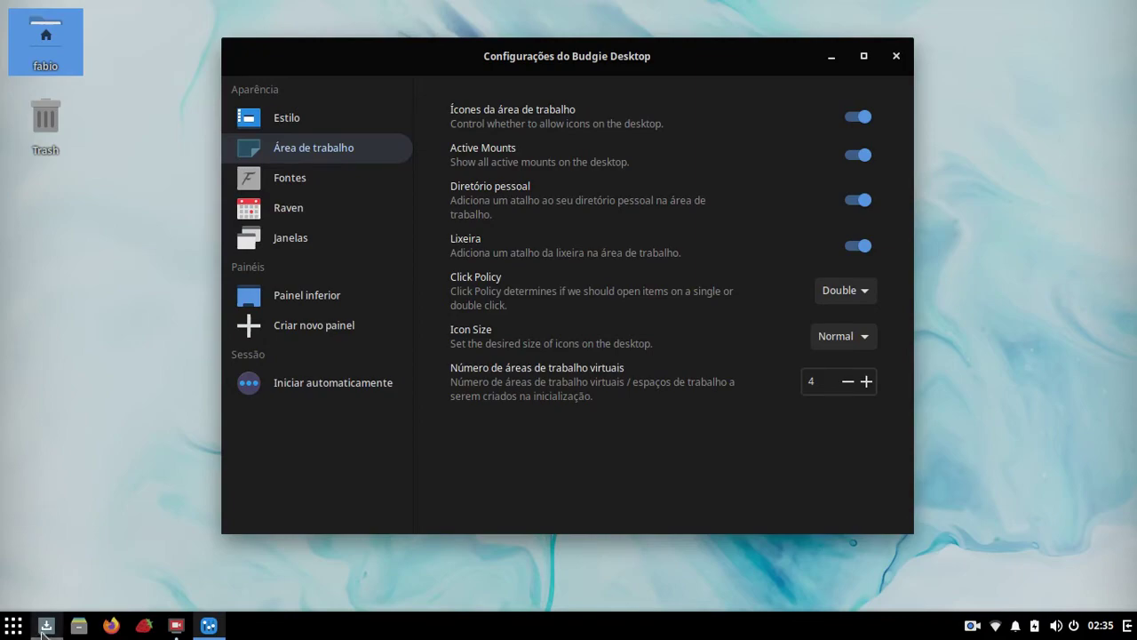
Step: Browse the Ventoy drive's contents in Files, then minimize the file manager
click(78, 625)
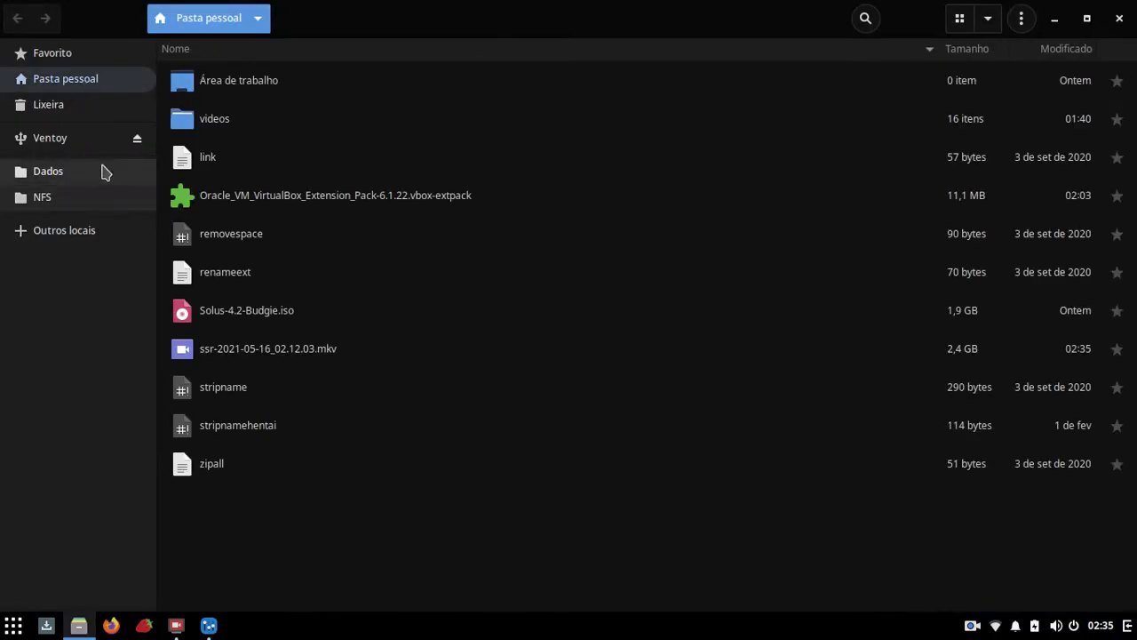
click(90, 143)
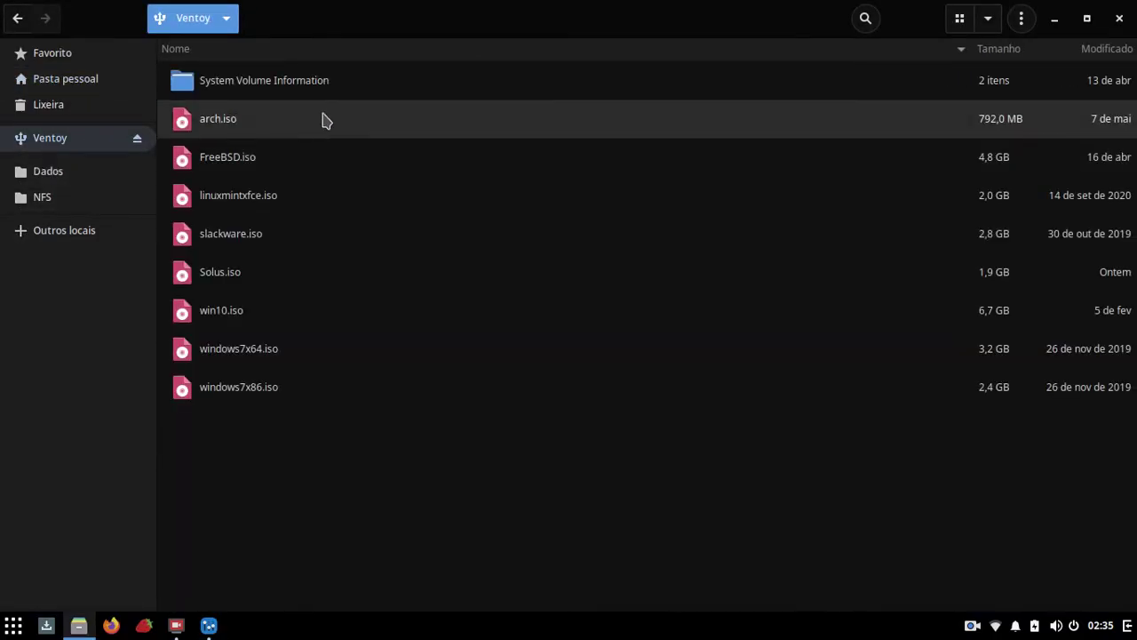
click(1054, 20)
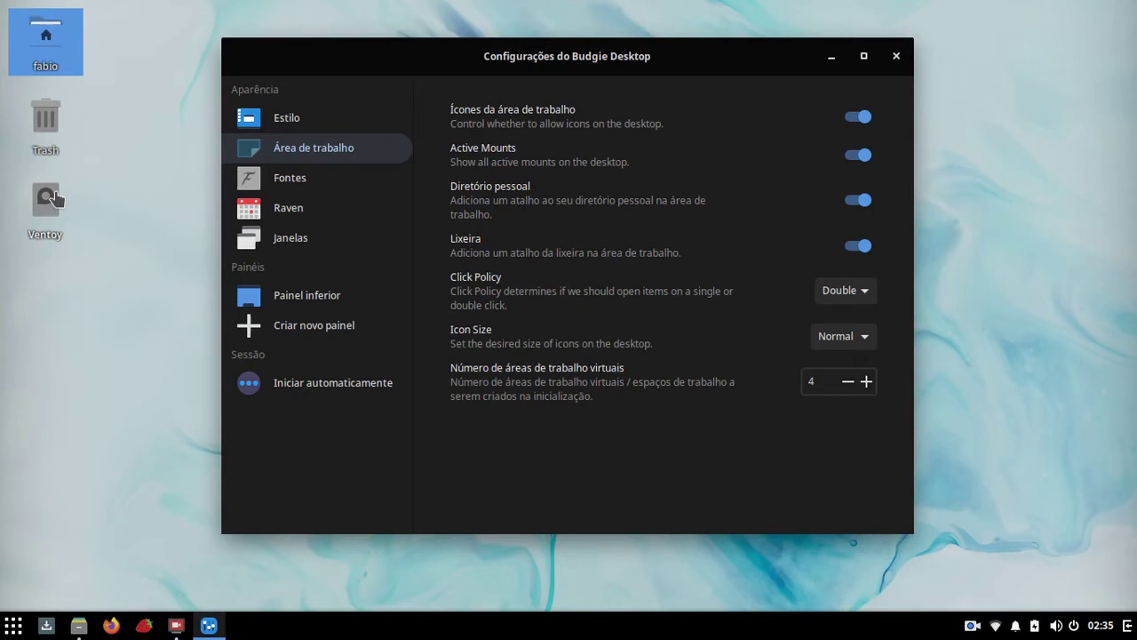
Step: Toggle Active Mounts off and on, leaving mounted drives shown on the desktop
click(858, 154)
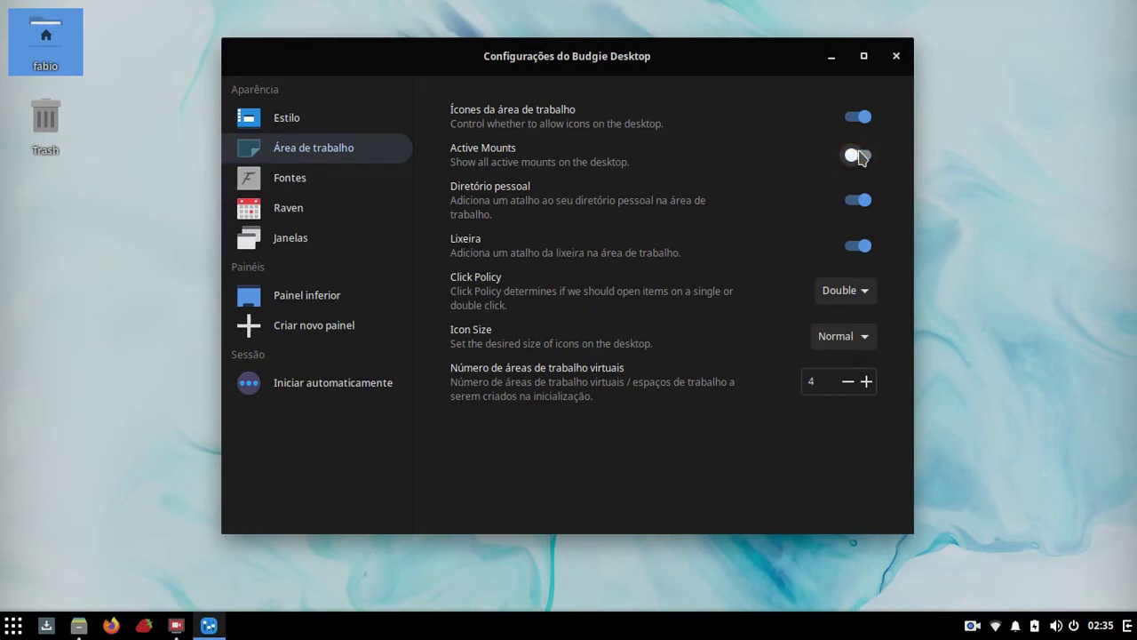
click(859, 157)
click(859, 156)
click(858, 157)
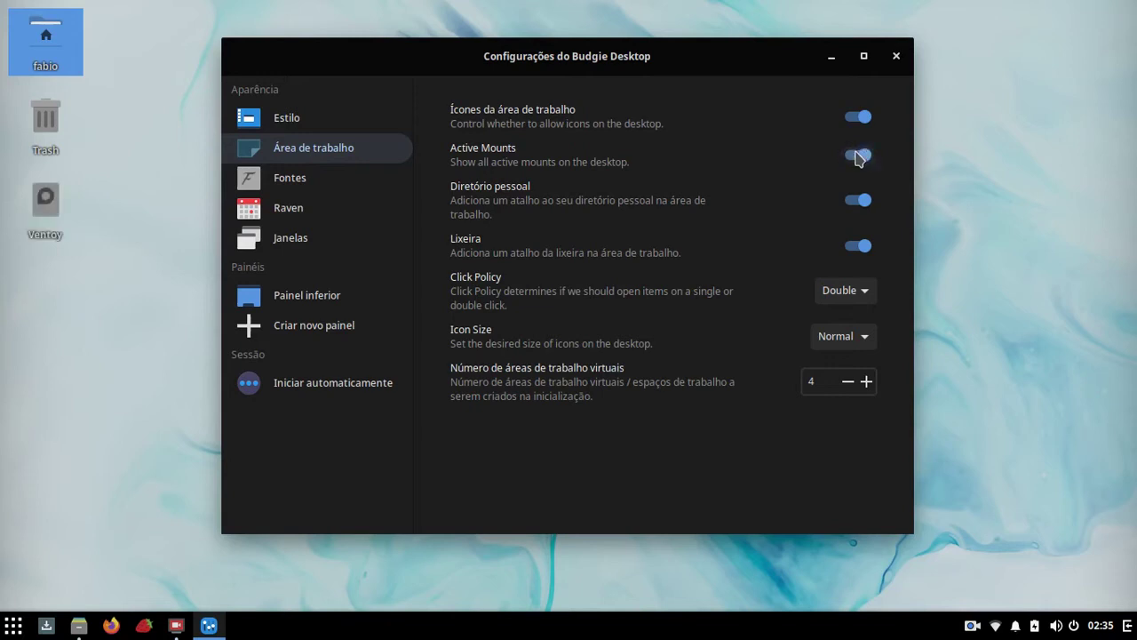
Step: Open Ventoy from its desktop icon and eject the drive from the Files sidebar
click(55, 206)
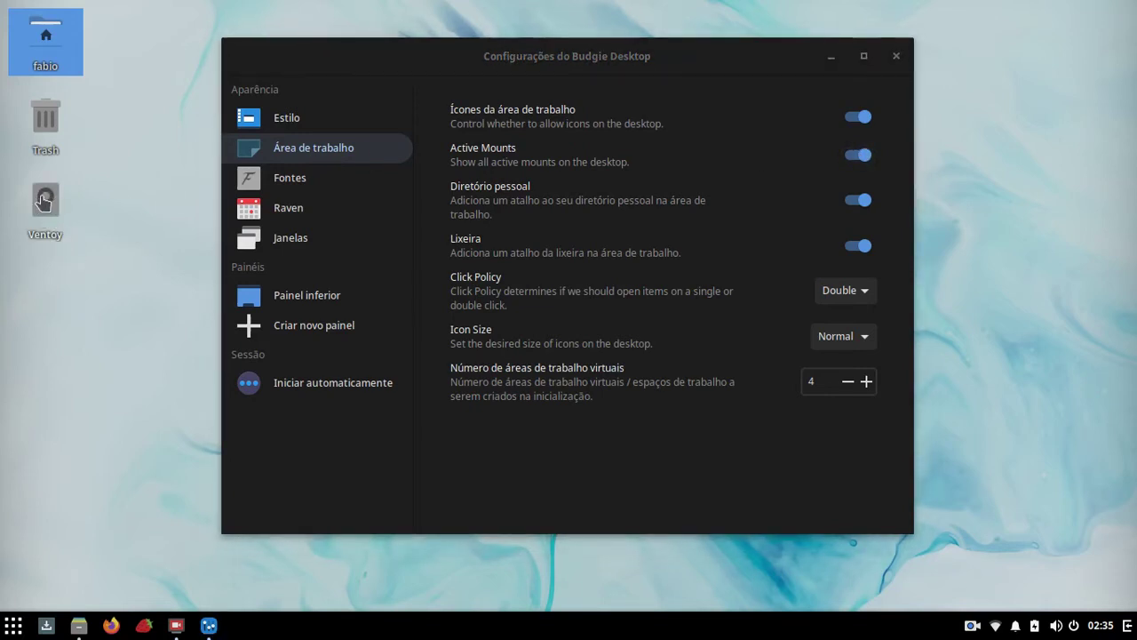
double_click(44, 202)
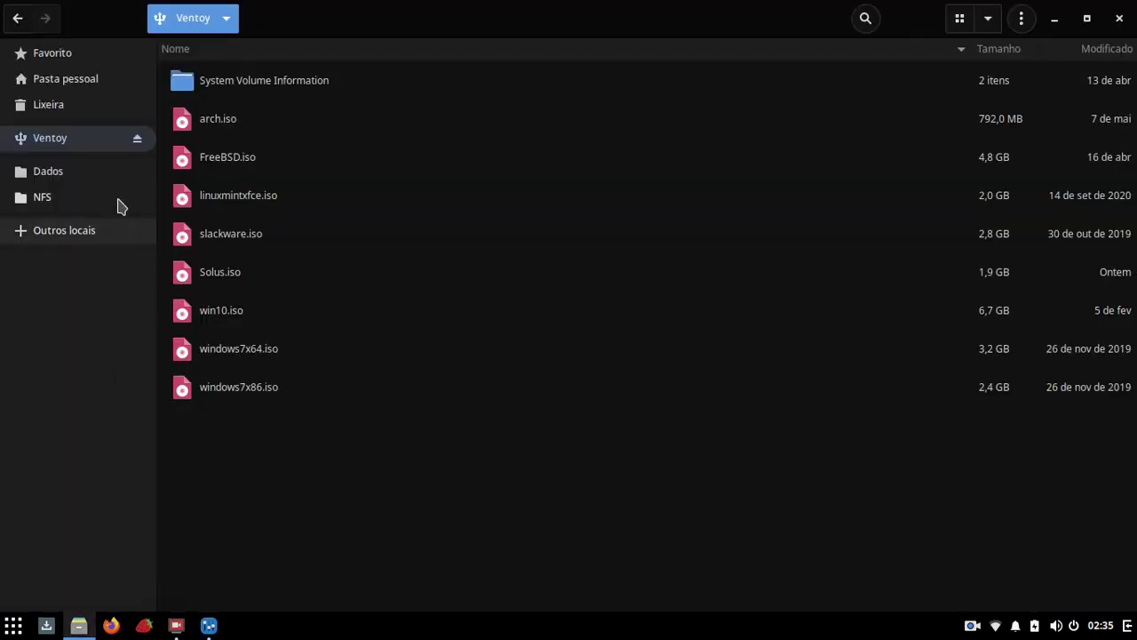
click(137, 139)
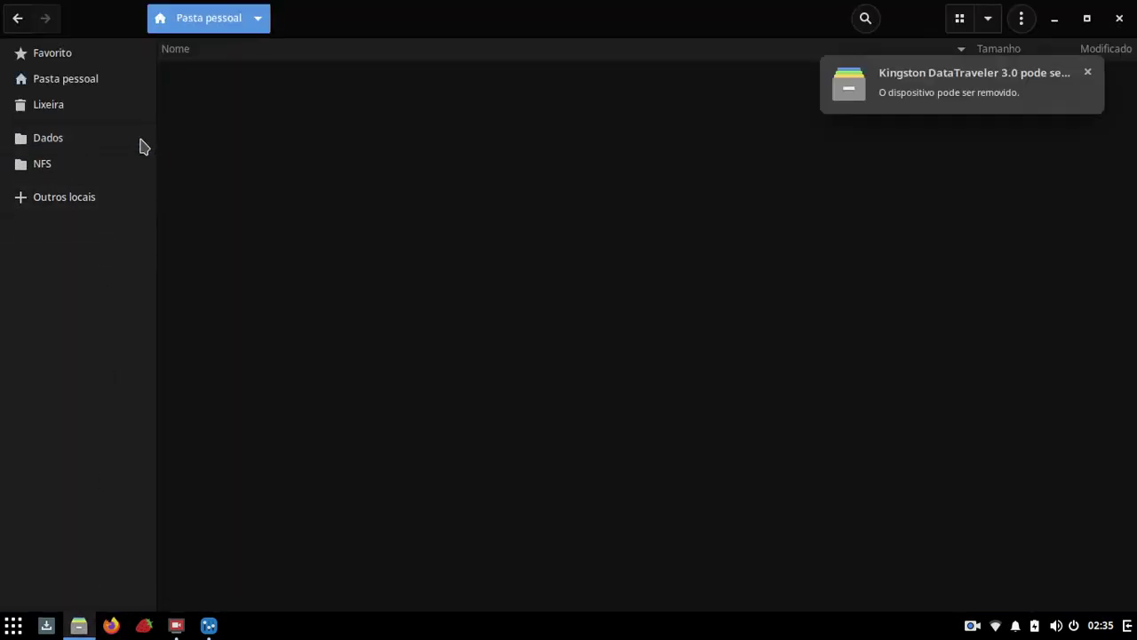
click(1059, 19)
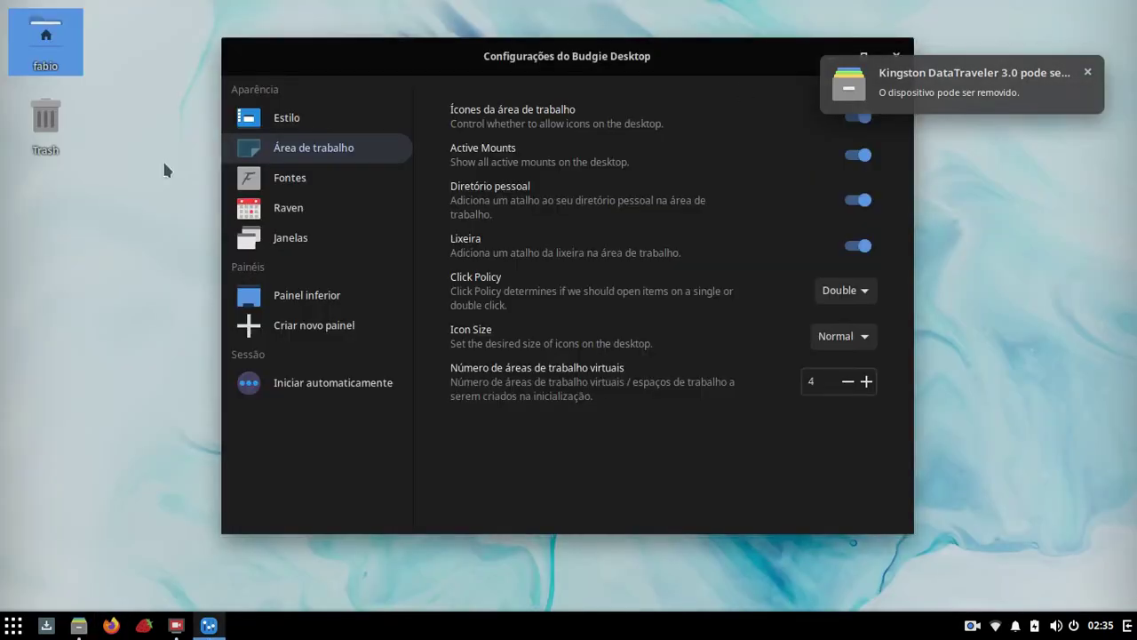
Step: Toggle the Diretório pessoal and Lixeira desktop icons off and back on
click(859, 208)
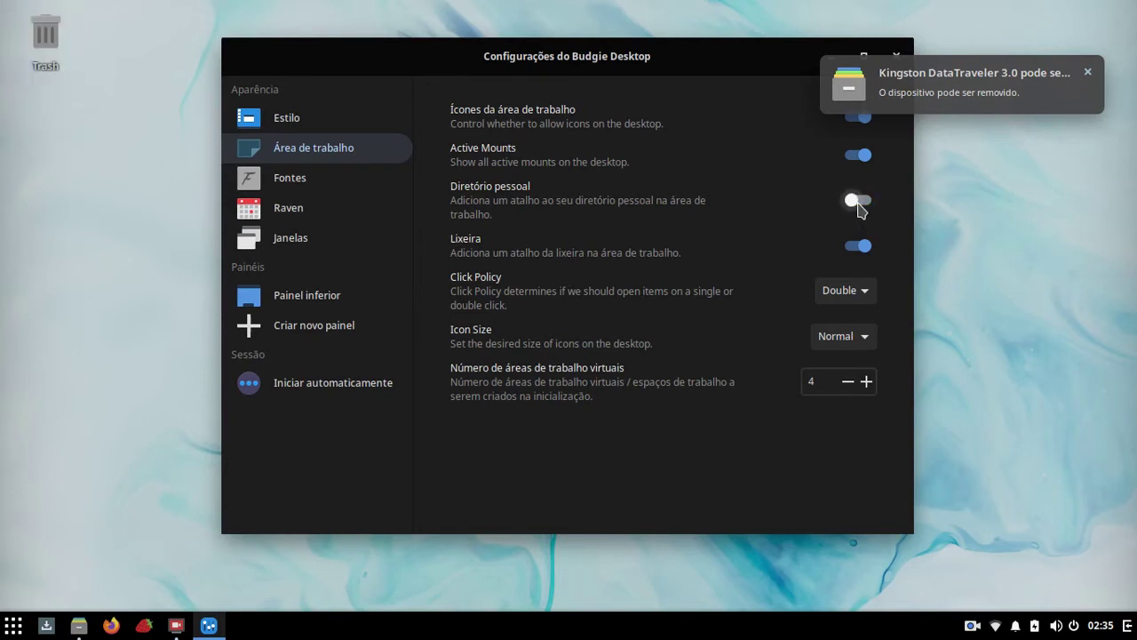
click(858, 206)
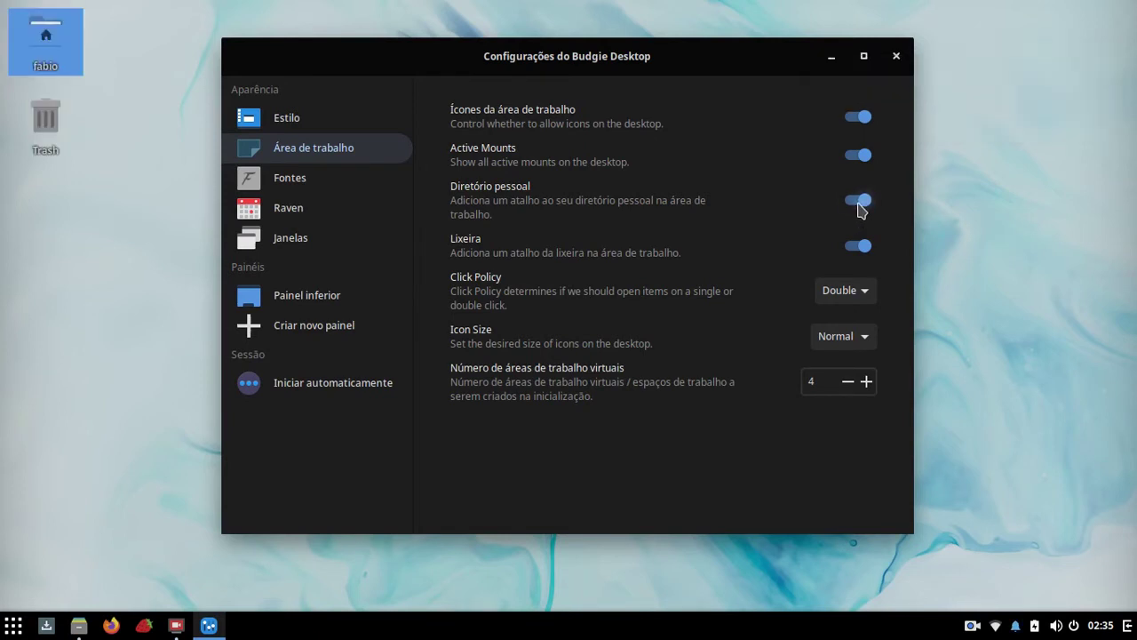
click(856, 258)
click(855, 252)
Step: Toggle desktop icons off and on, then test the Single click policy on the home icon
click(860, 117)
click(860, 119)
click(839, 291)
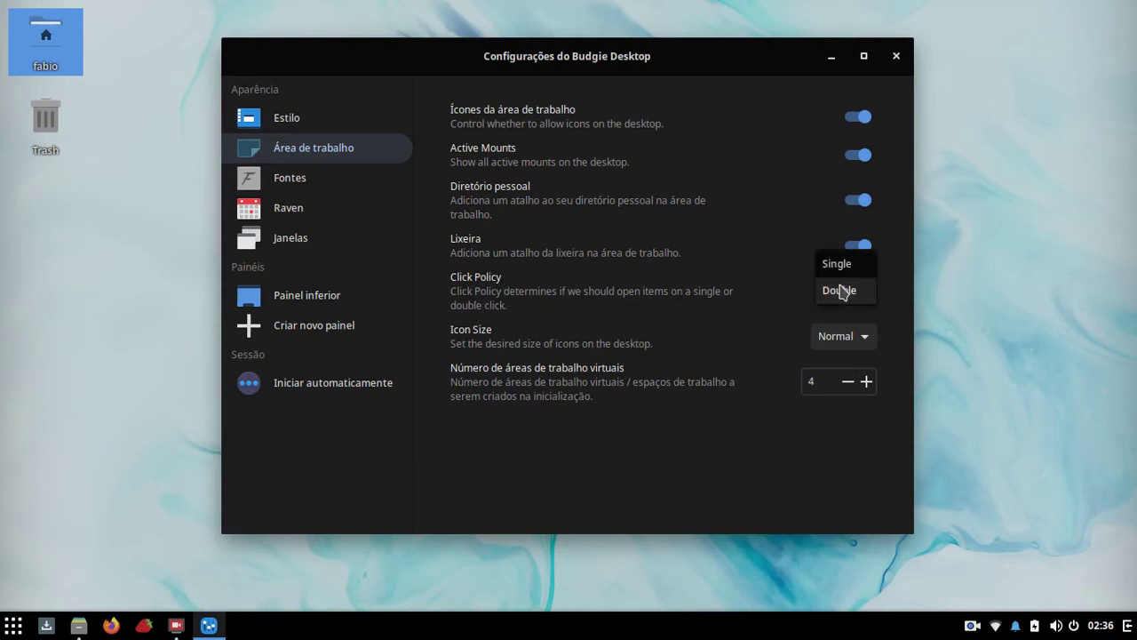
click(841, 264)
click(35, 53)
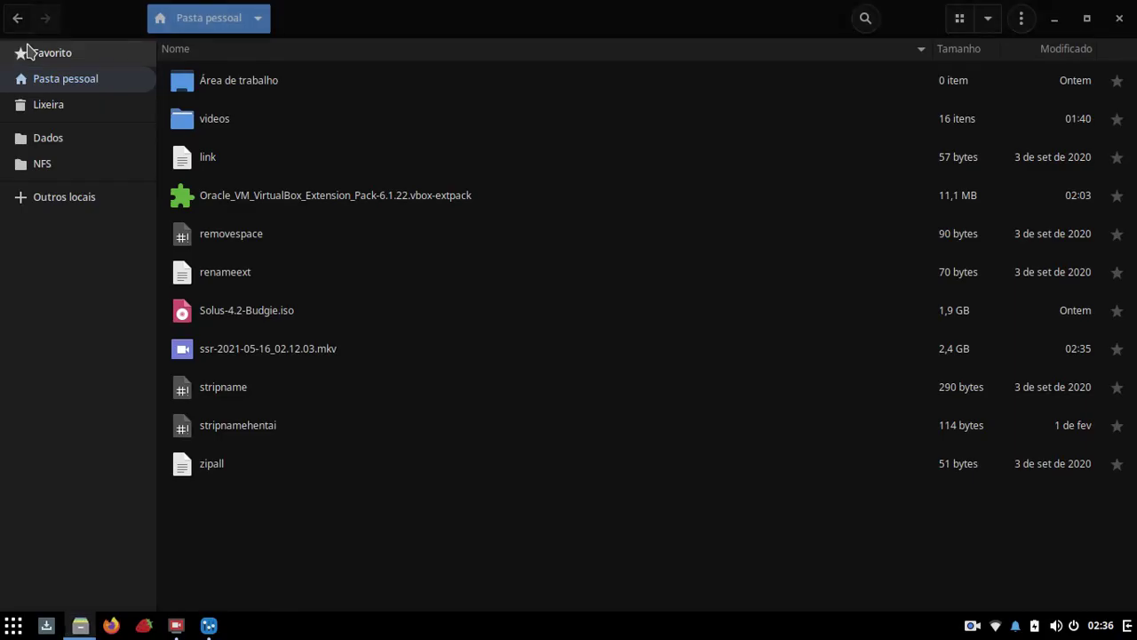
click(1119, 18)
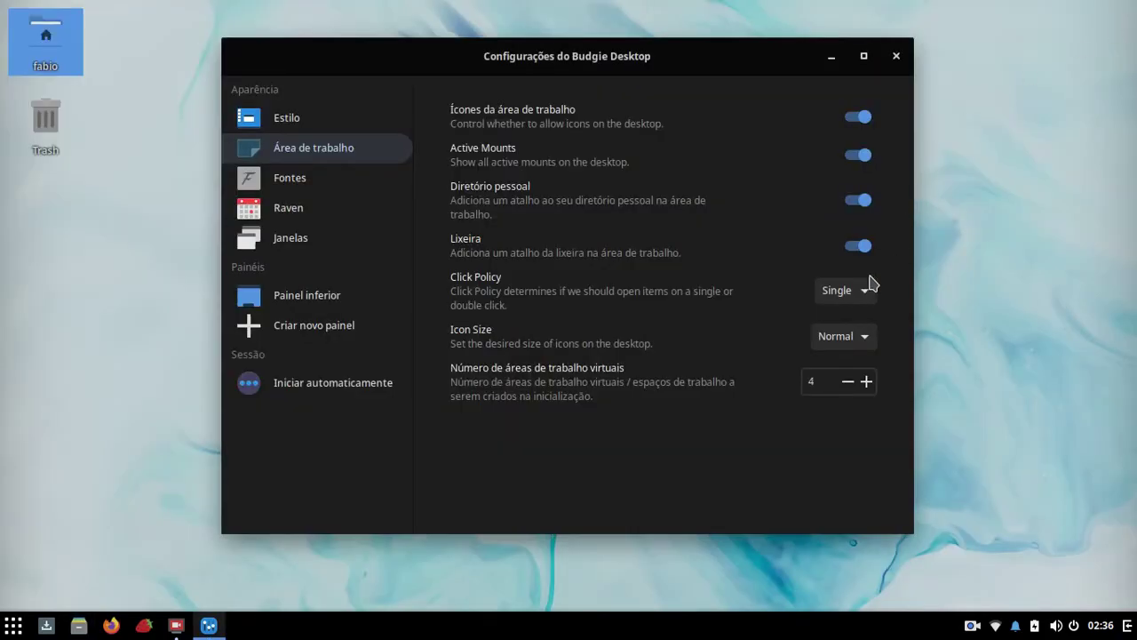
Step: Set the click policy back to Double and test it by opening the home folder
click(847, 292)
click(841, 317)
click(41, 46)
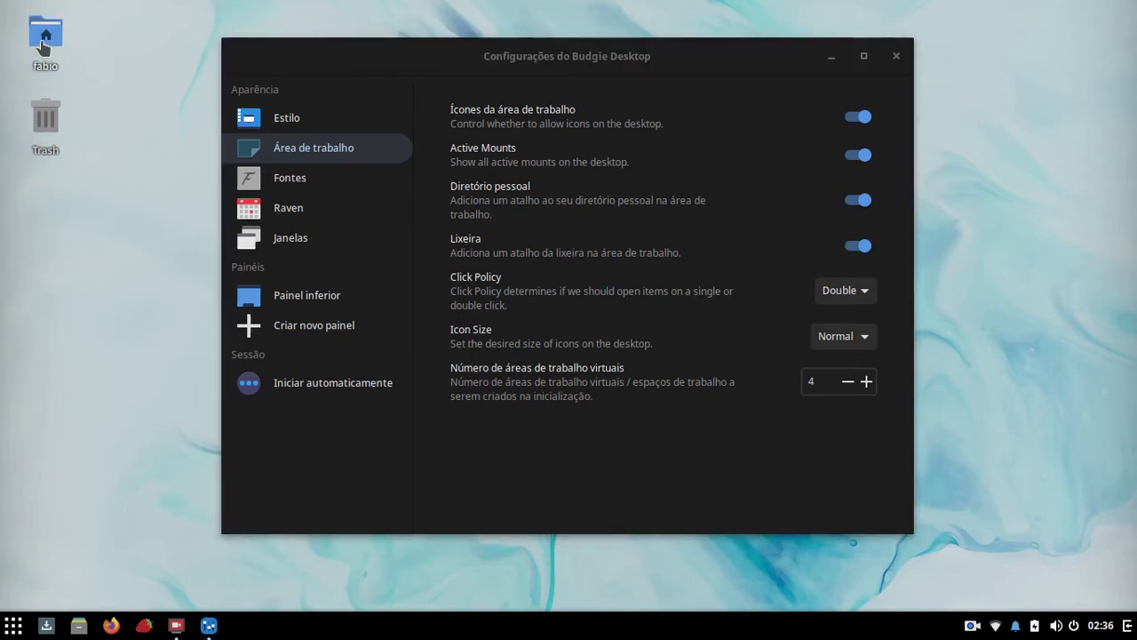
double_click(42, 46)
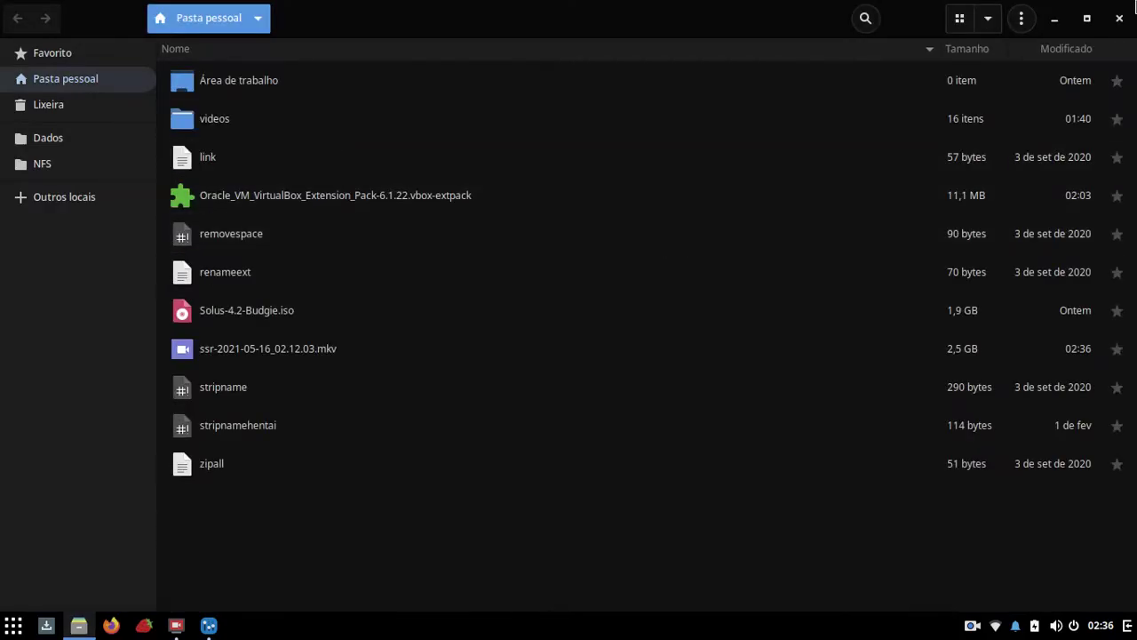
click(1120, 17)
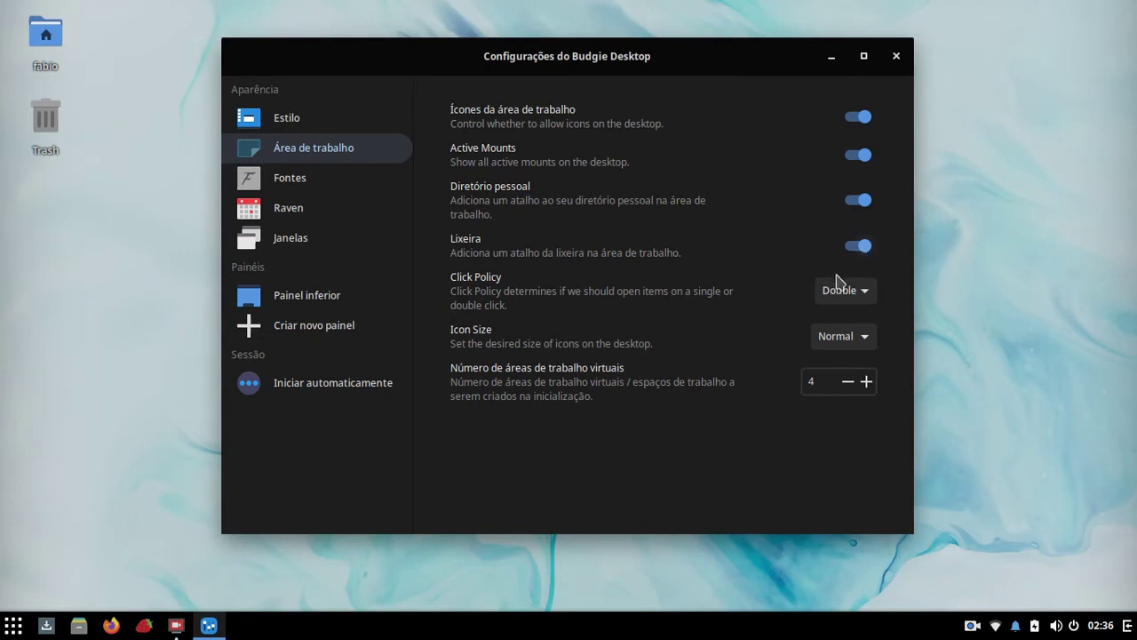
Step: Try Large desktop icons, return to Normal size, and show the Fontes page
click(837, 341)
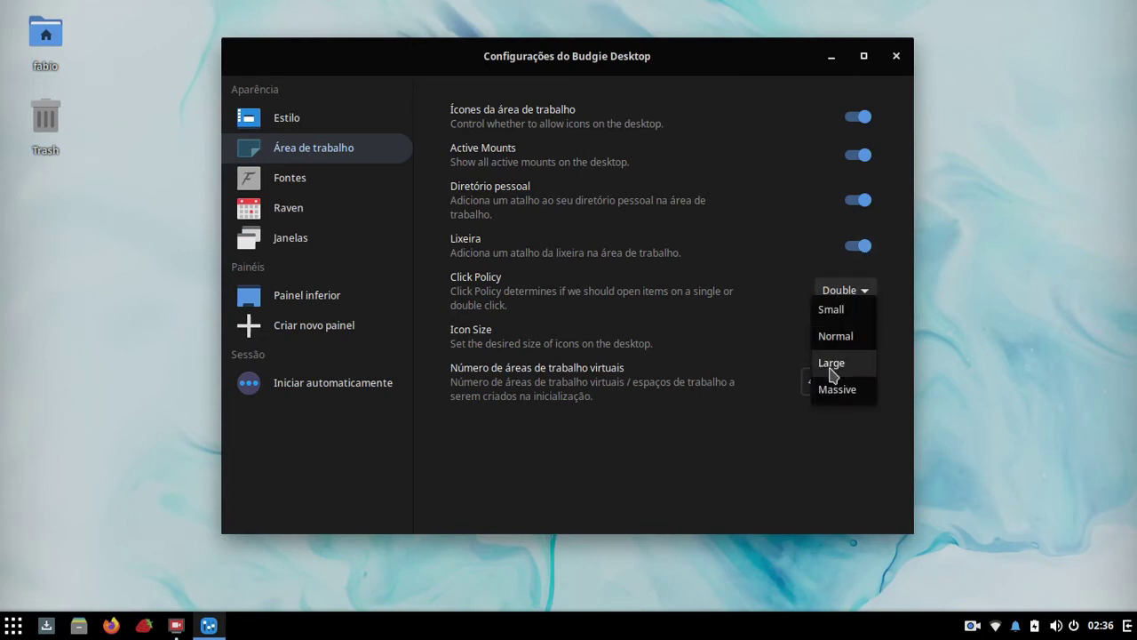
click(832, 373)
click(830, 339)
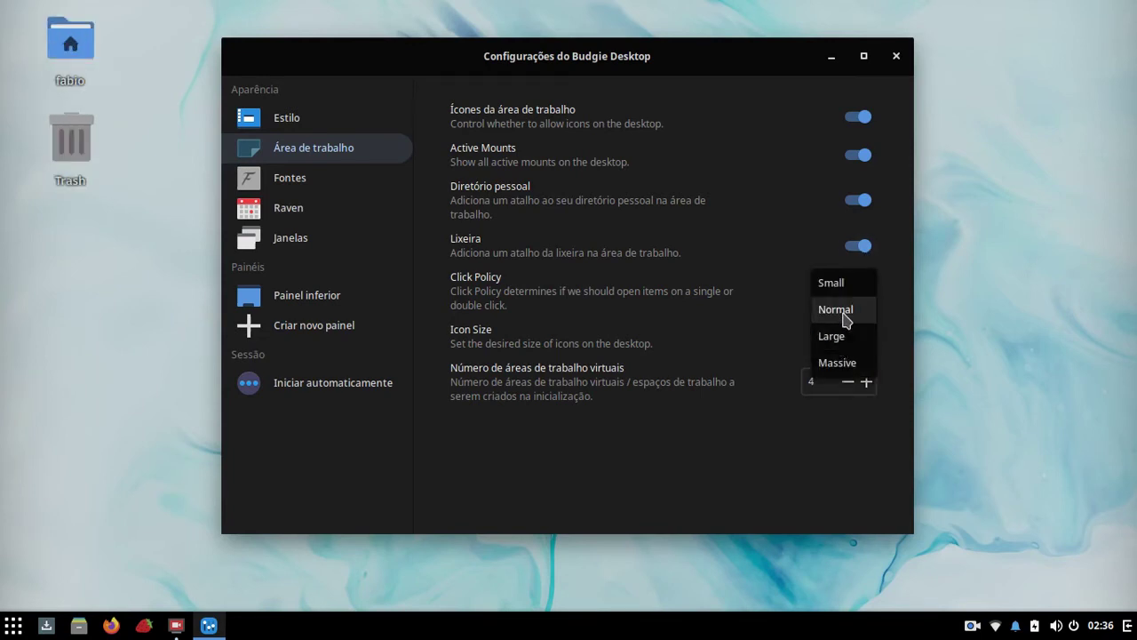
click(839, 315)
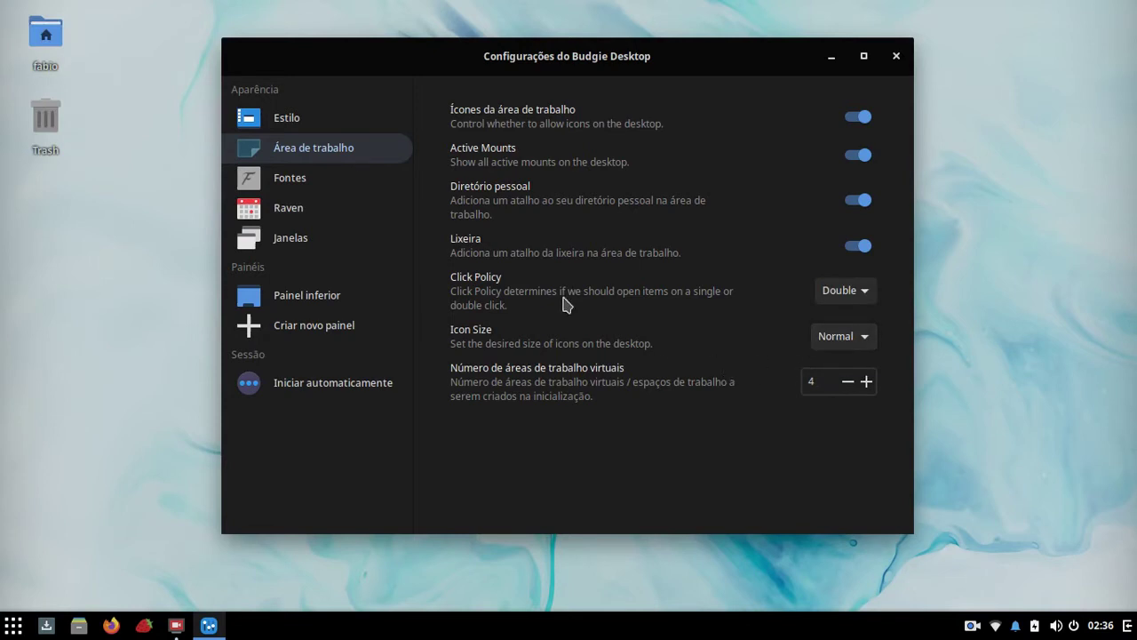
click(298, 195)
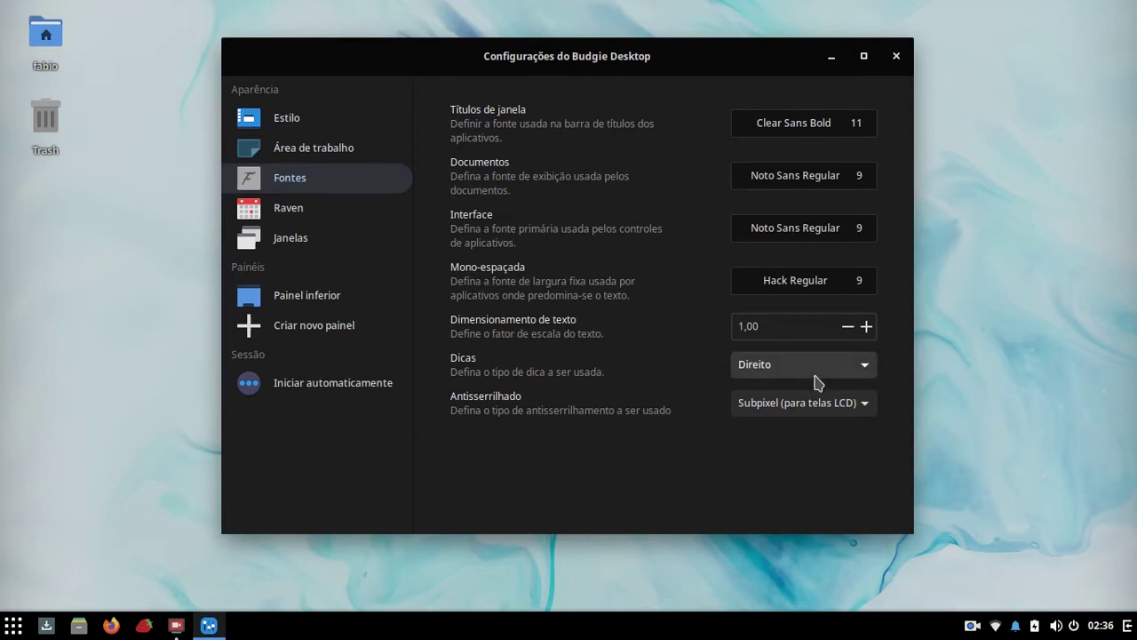
Step: Show the Raven settings page and open and close Raven twice from the tray
click(306, 206)
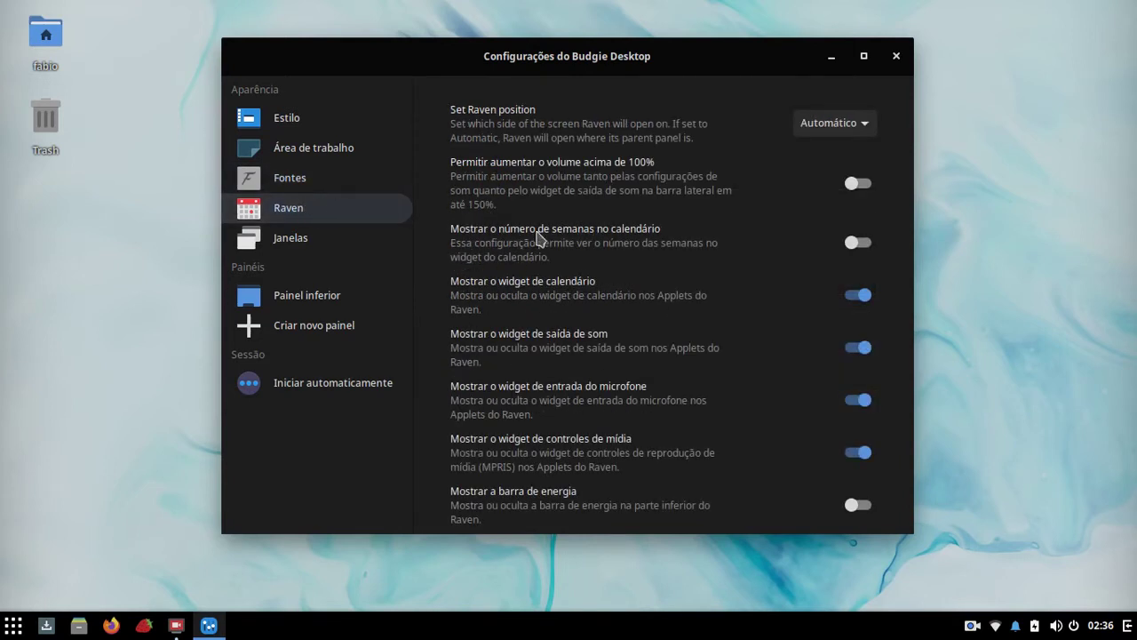
click(1128, 627)
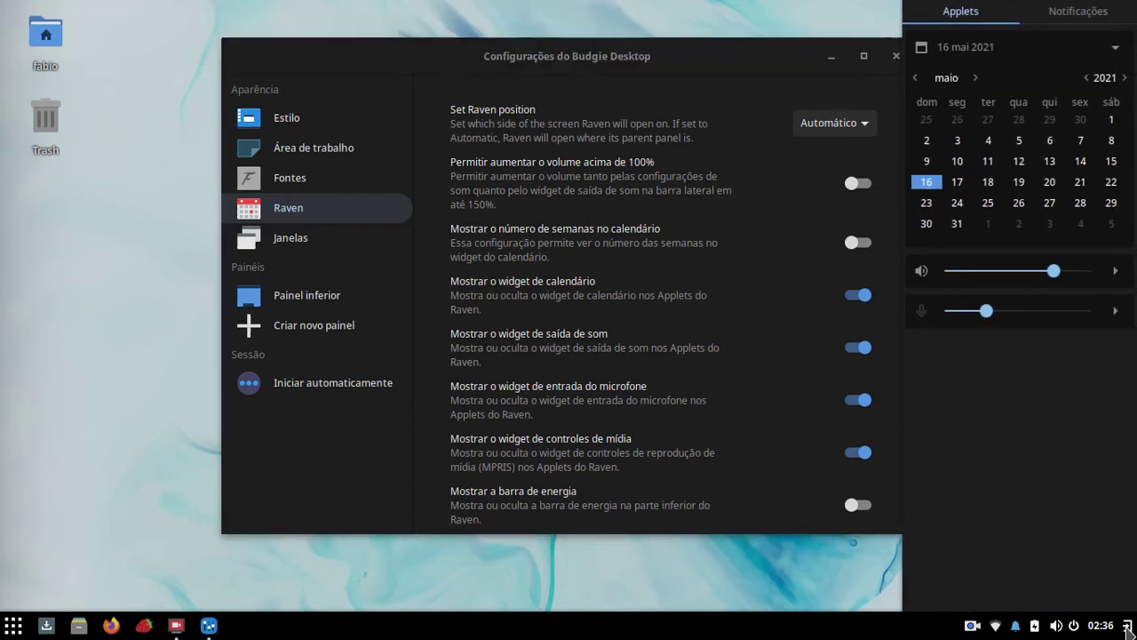
click(1129, 627)
click(1128, 628)
click(1126, 627)
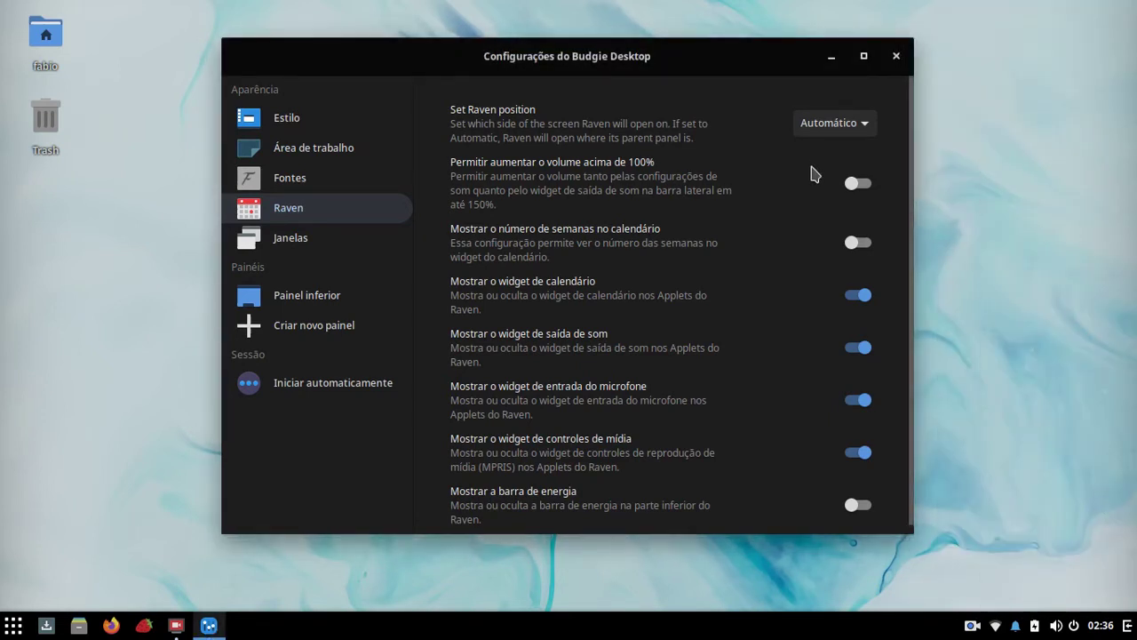
Step: Set Raven position to Esquerdo, check it, then revert it to Automático
click(813, 126)
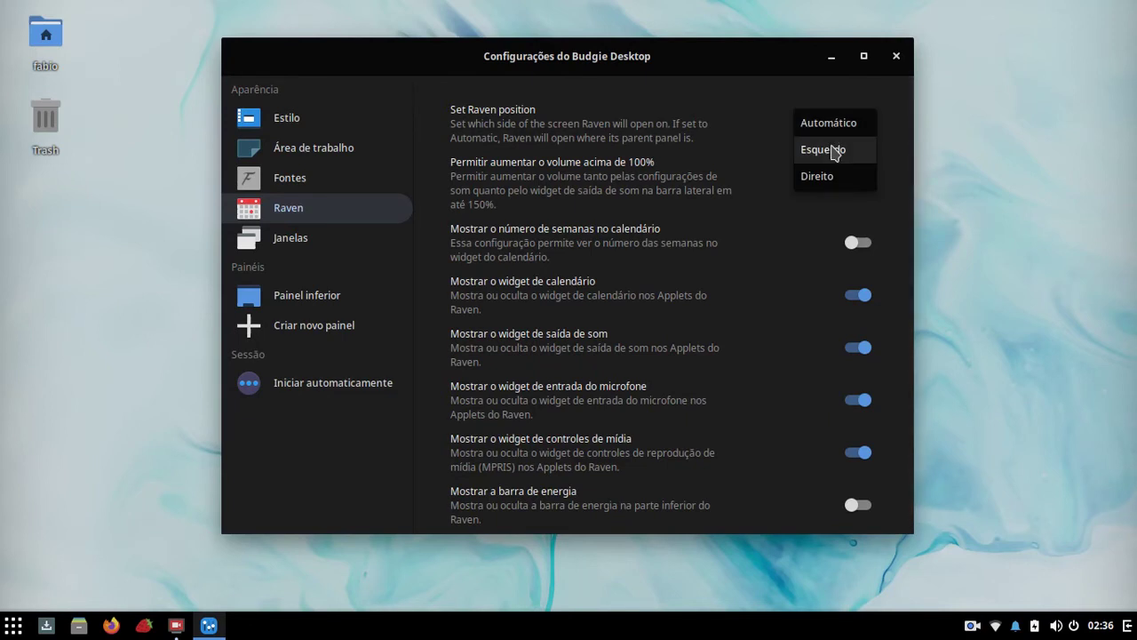
click(836, 153)
click(1126, 627)
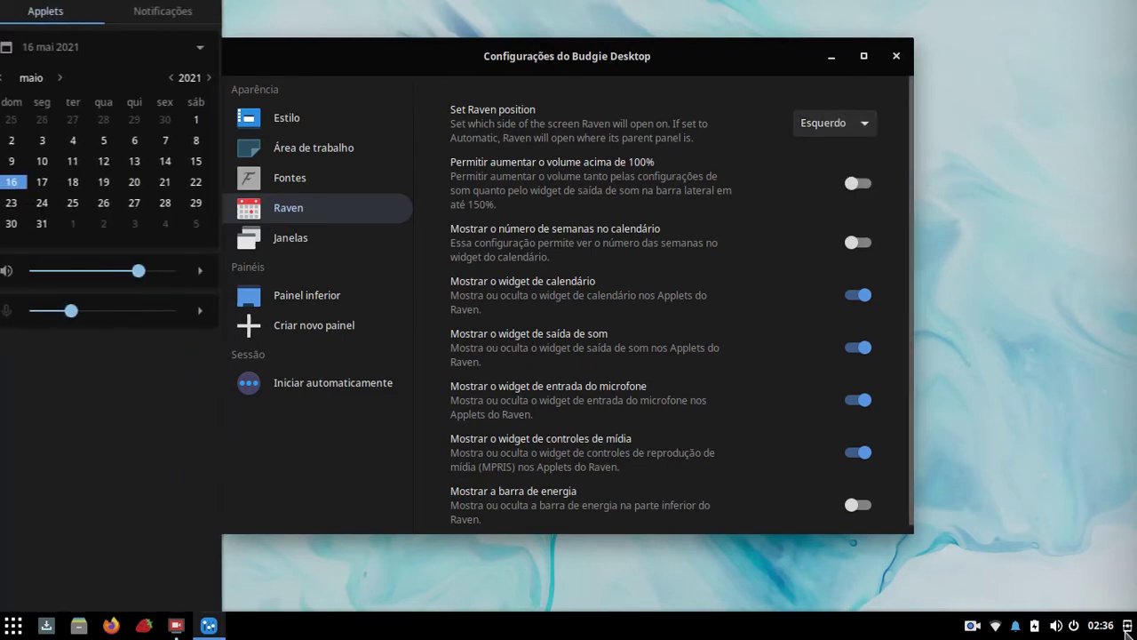
click(908, 187)
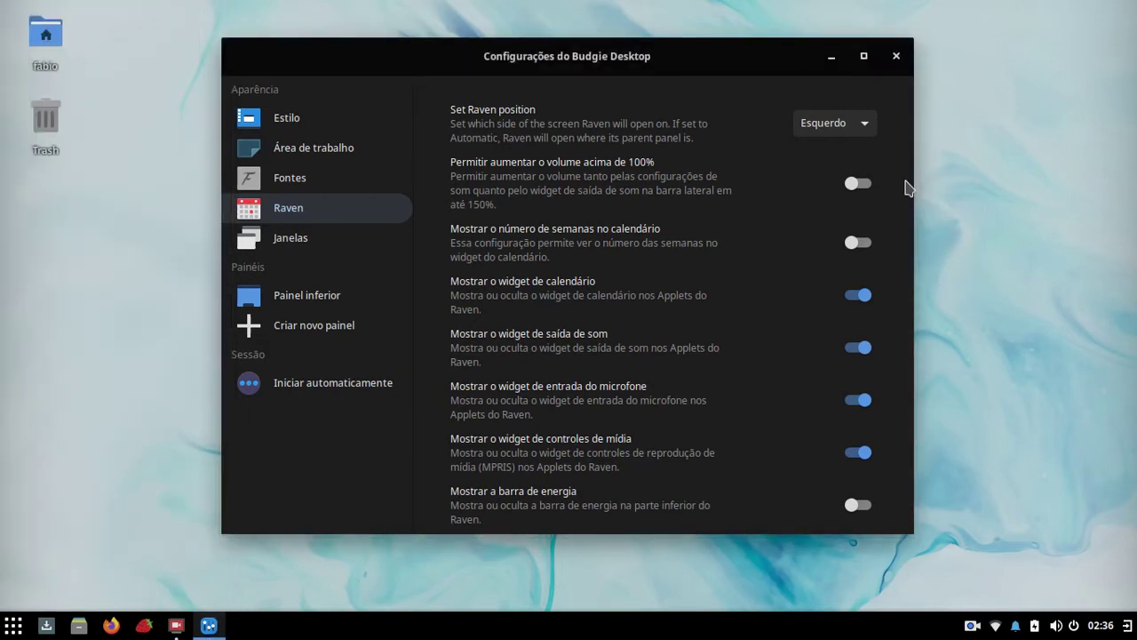
click(840, 123)
click(838, 96)
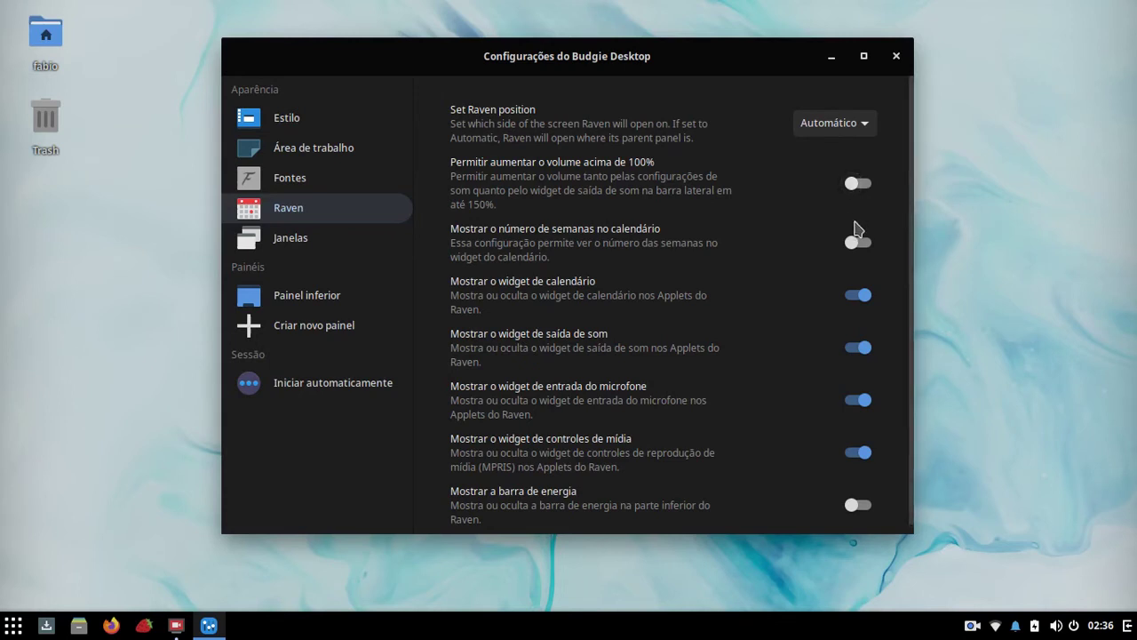
right_click(1104, 631)
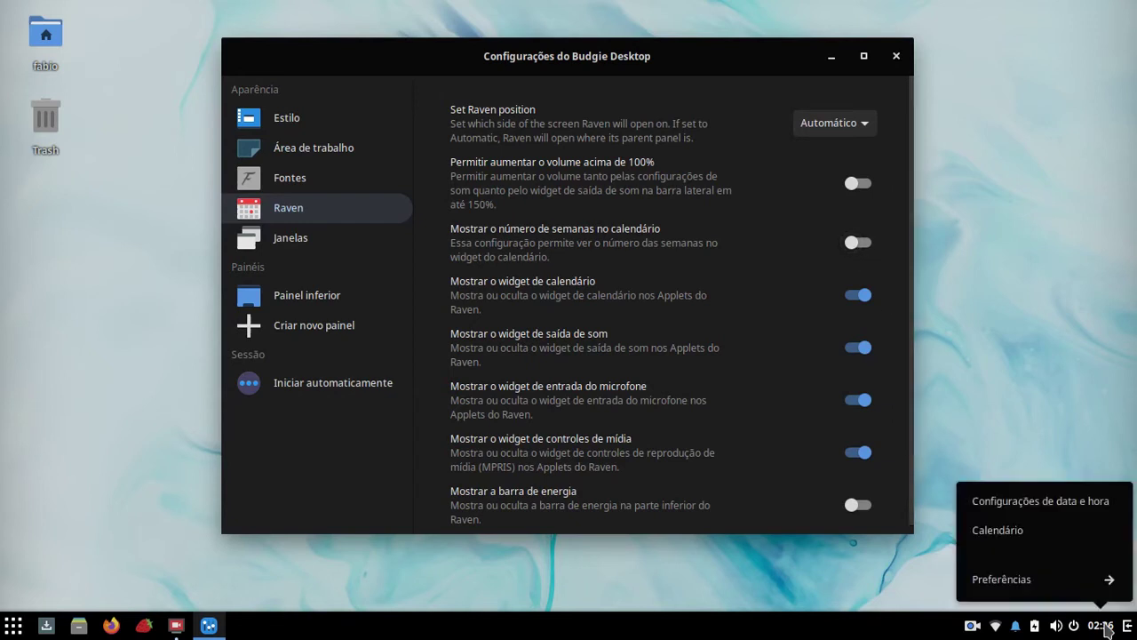
click(1107, 631)
click(1128, 628)
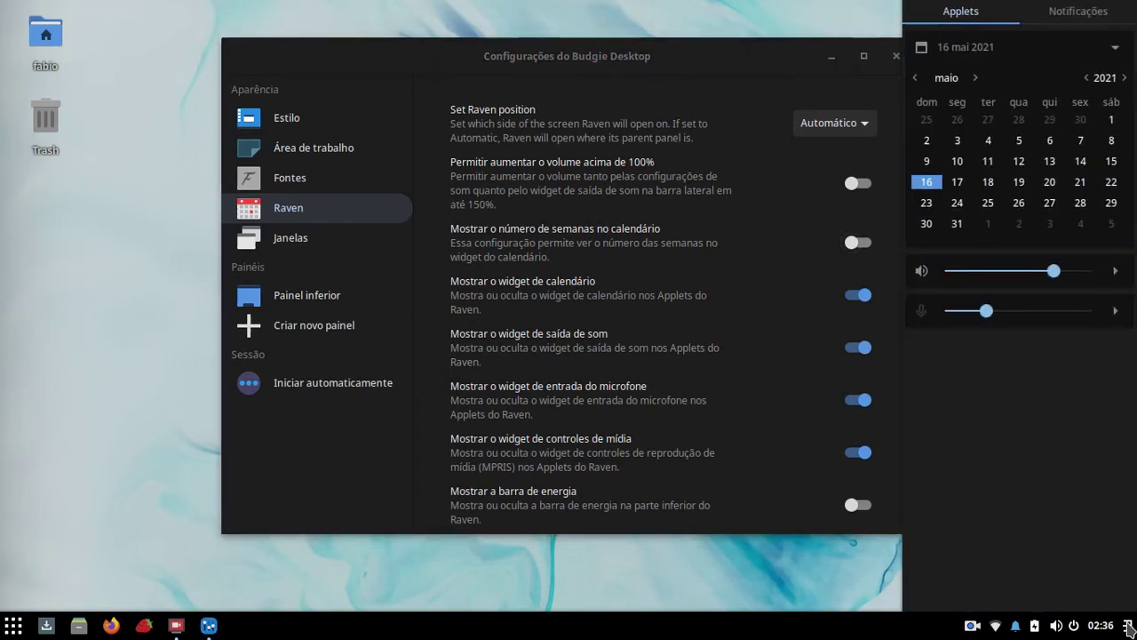
click(1128, 628)
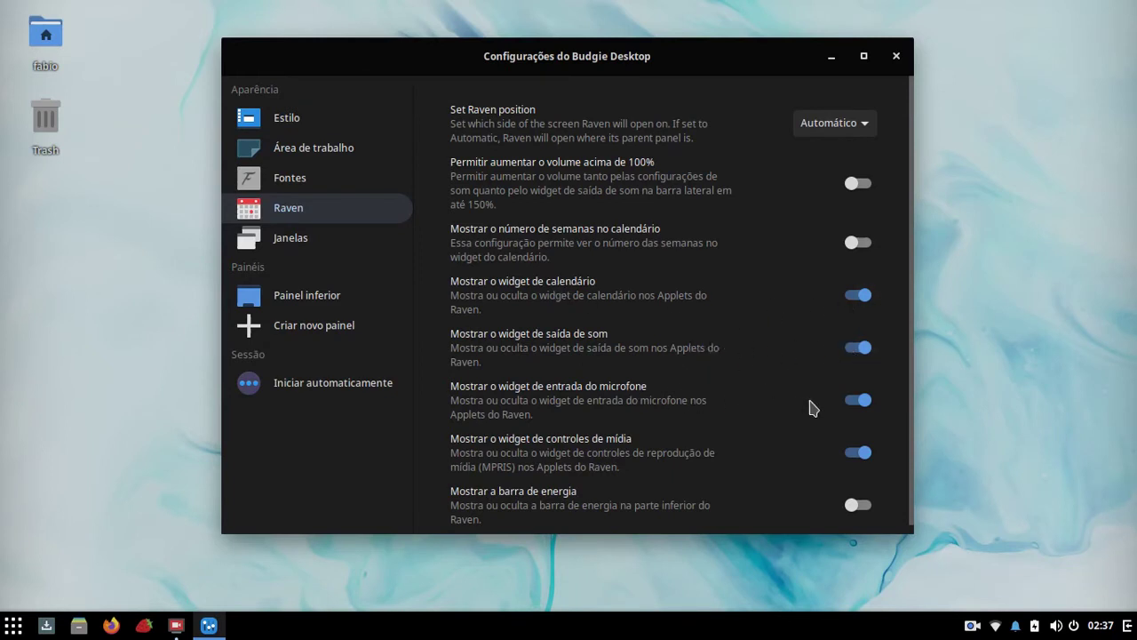
click(1128, 625)
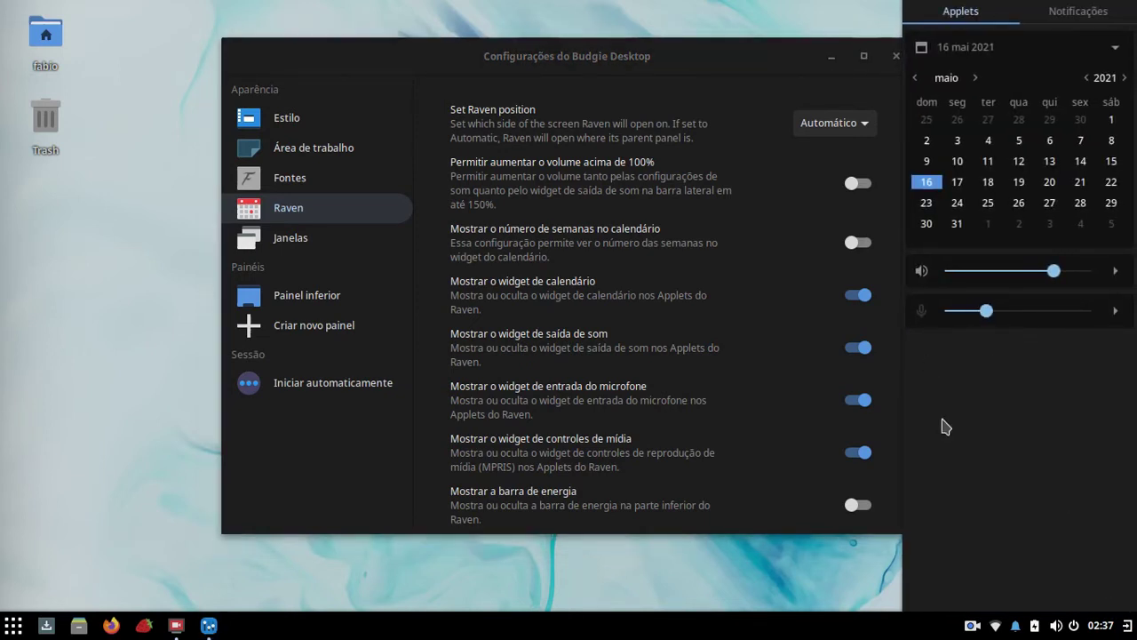
click(1127, 628)
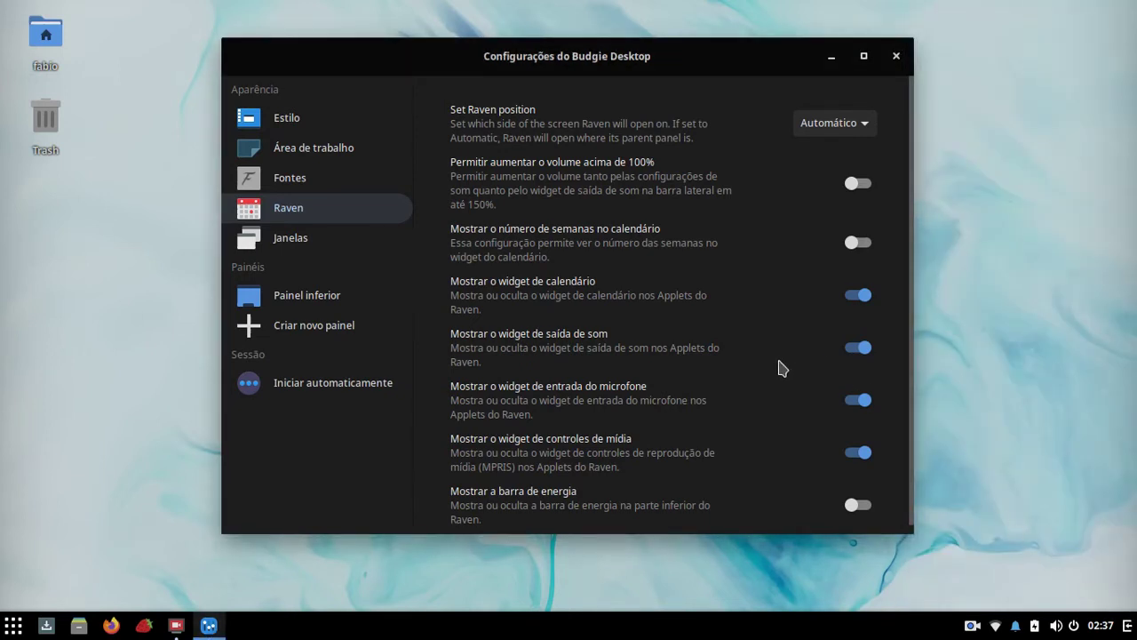
scroll(779, 368, down, 1)
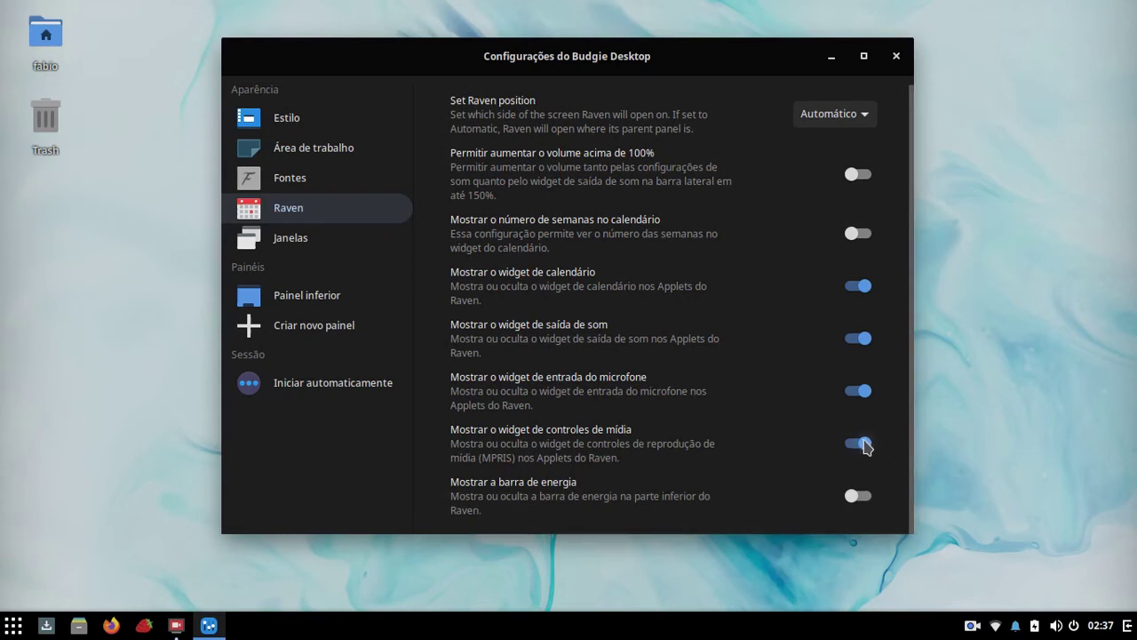
click(860, 497)
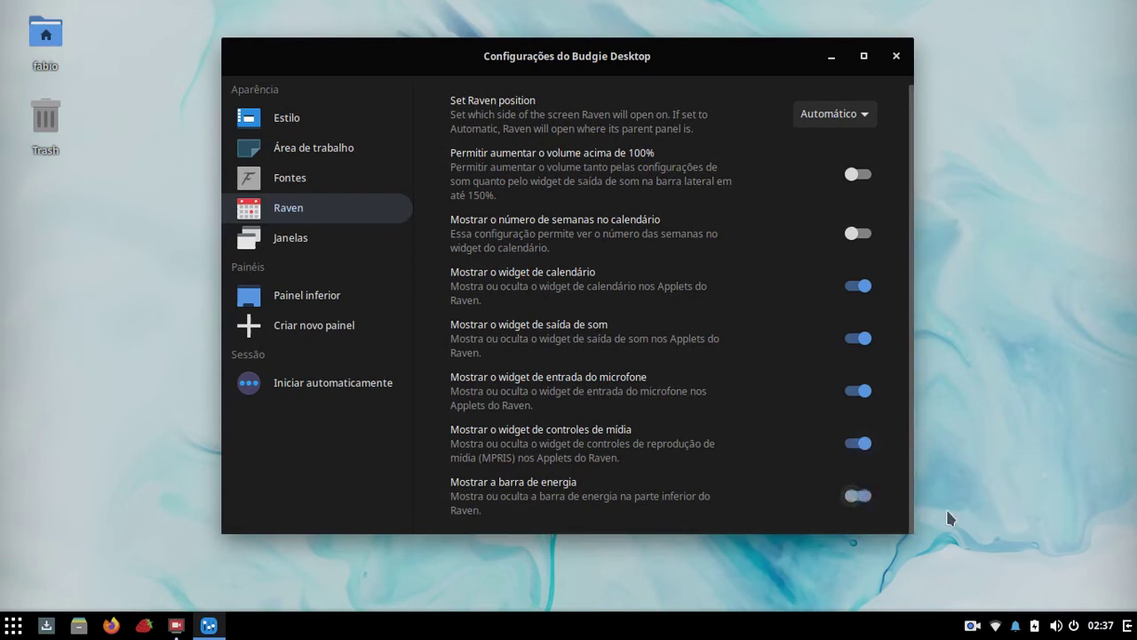
click(1126, 627)
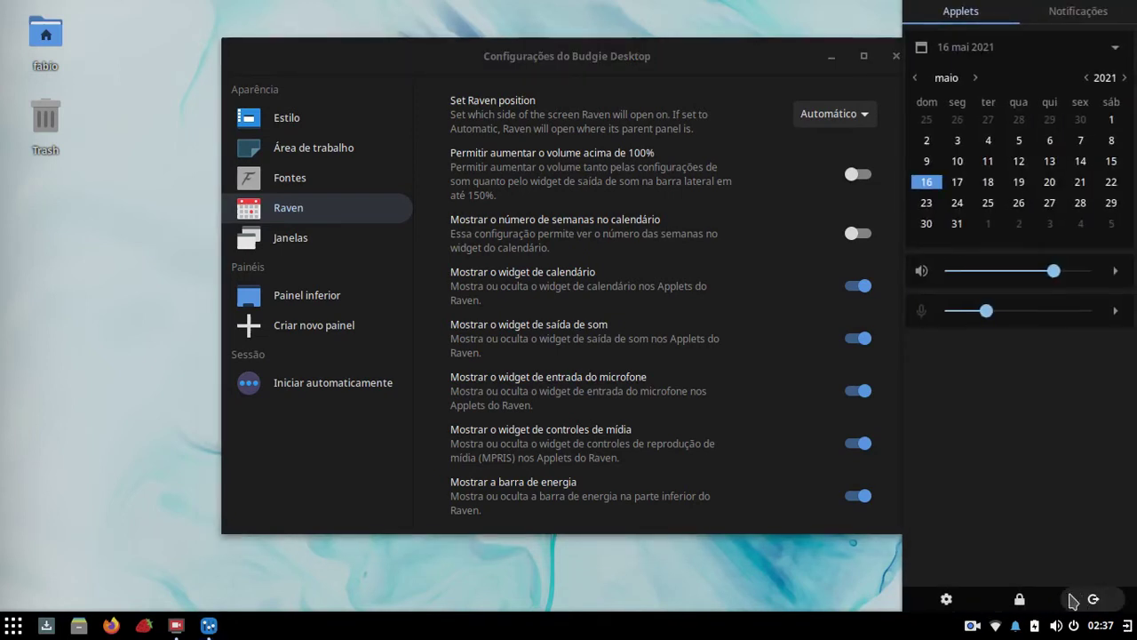
click(944, 597)
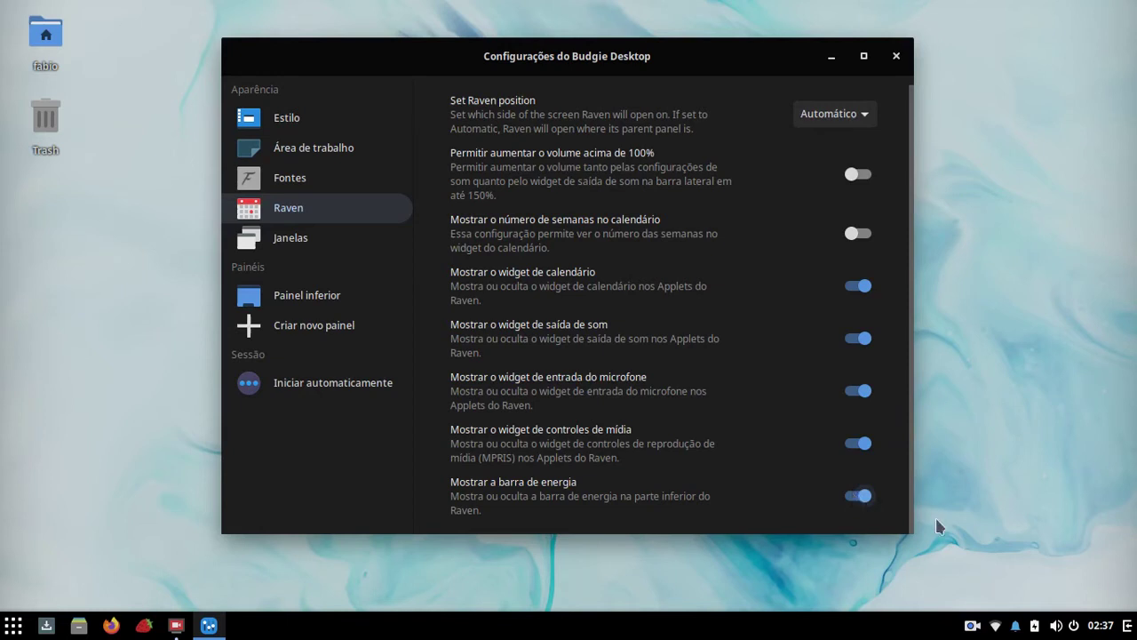
click(1074, 625)
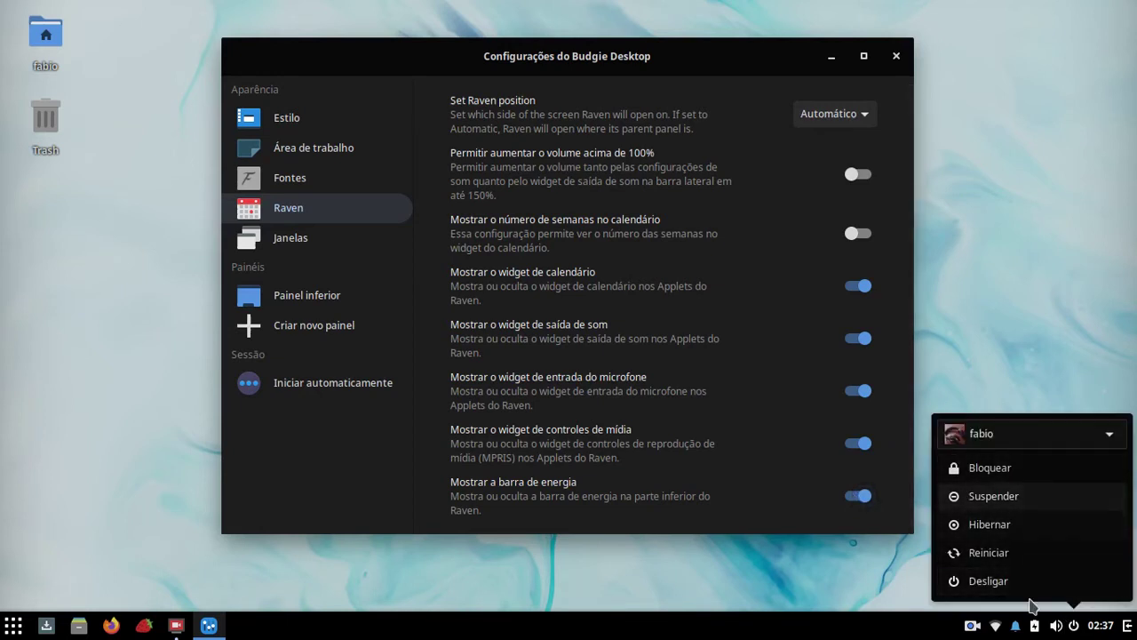
click(999, 333)
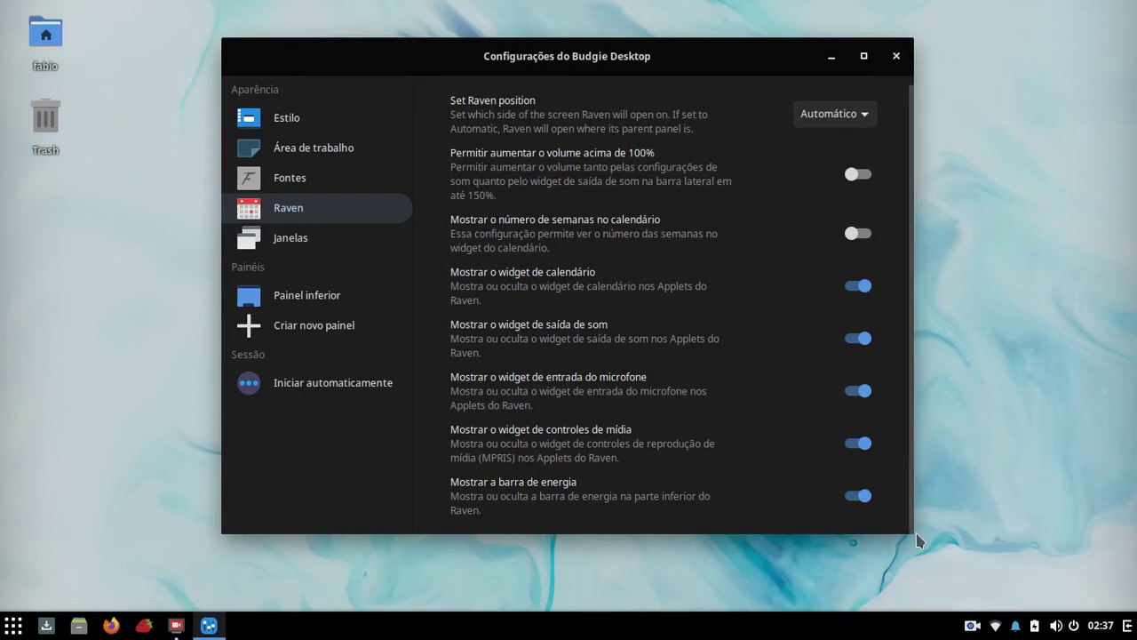
click(1108, 626)
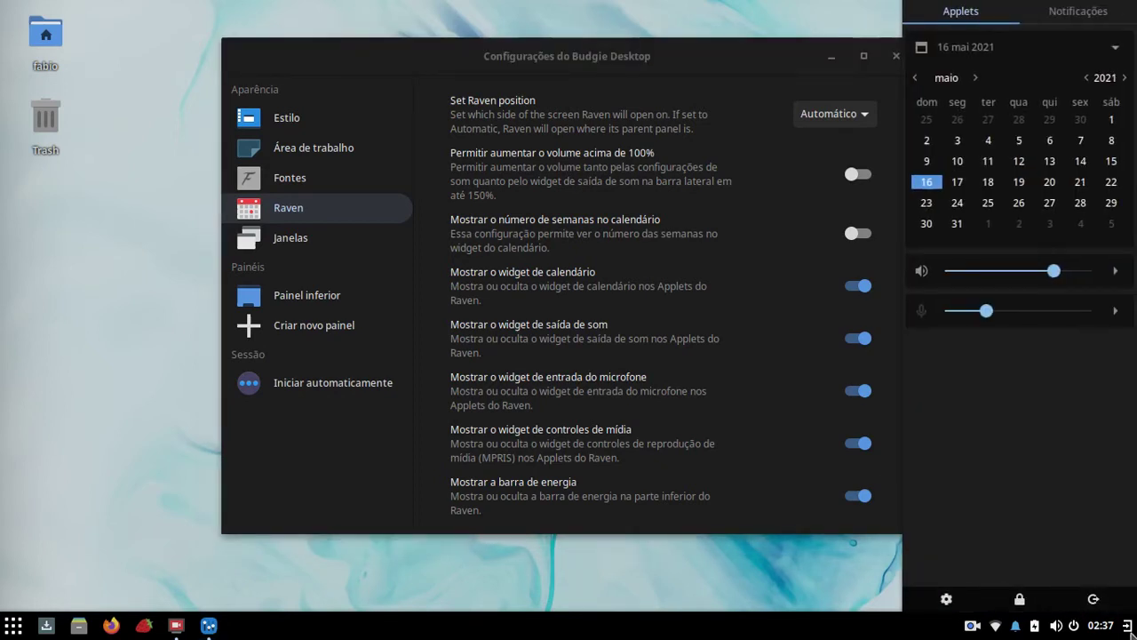
click(898, 530)
click(868, 499)
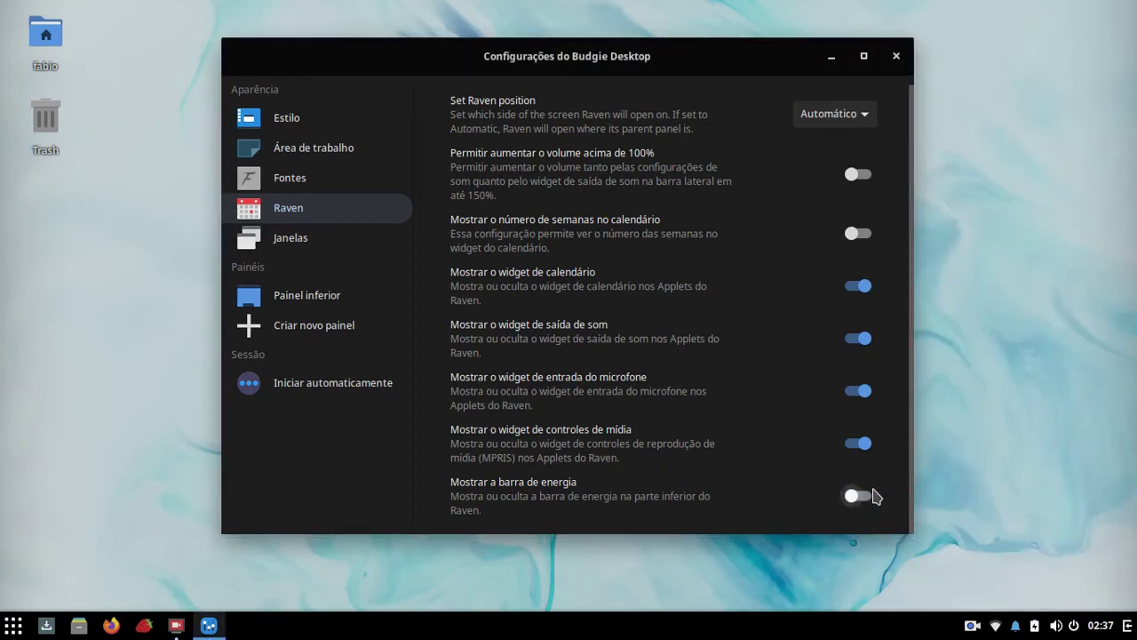
Step: Enable 'Centralizar novas janelas na tela' on the Janelas page, then bring up the app menu
click(292, 238)
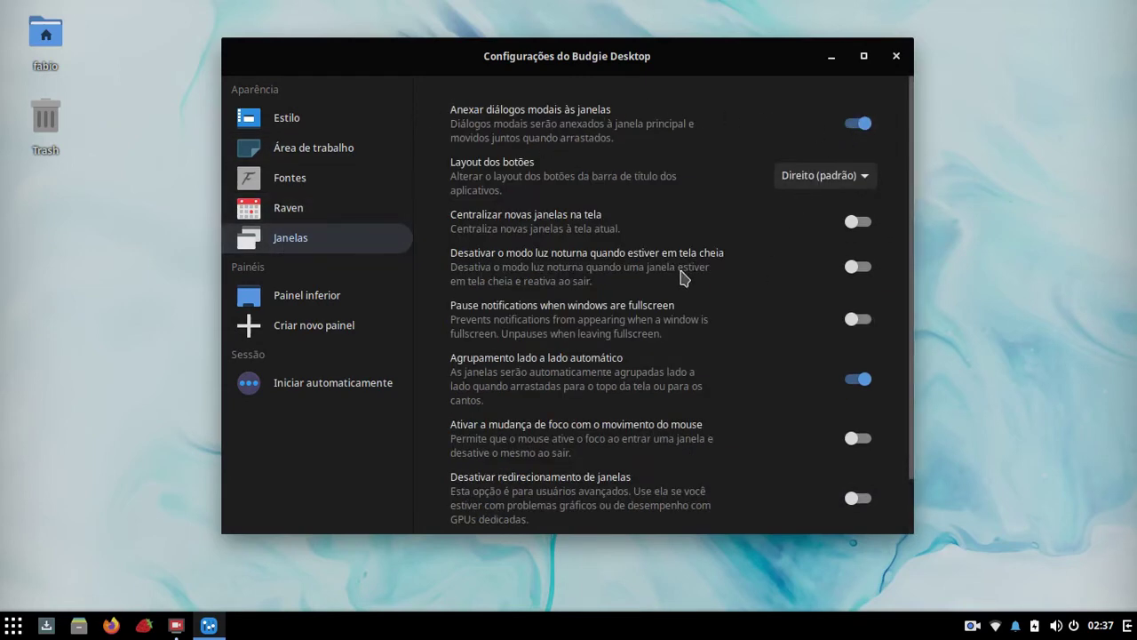
click(858, 222)
key(super)
text(term)
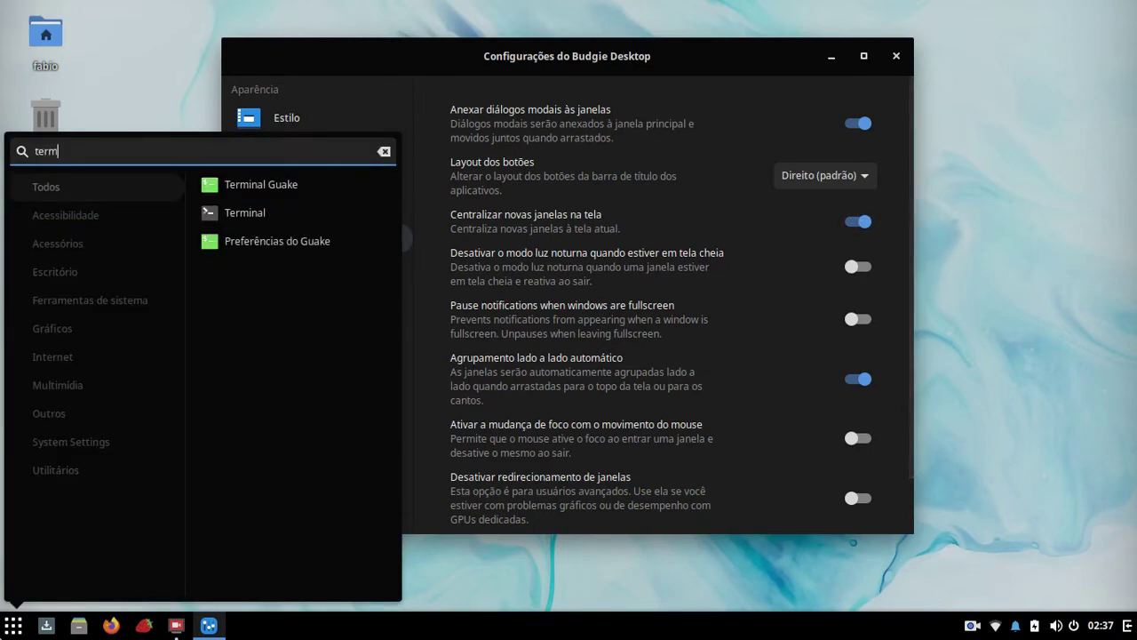
key(Return)
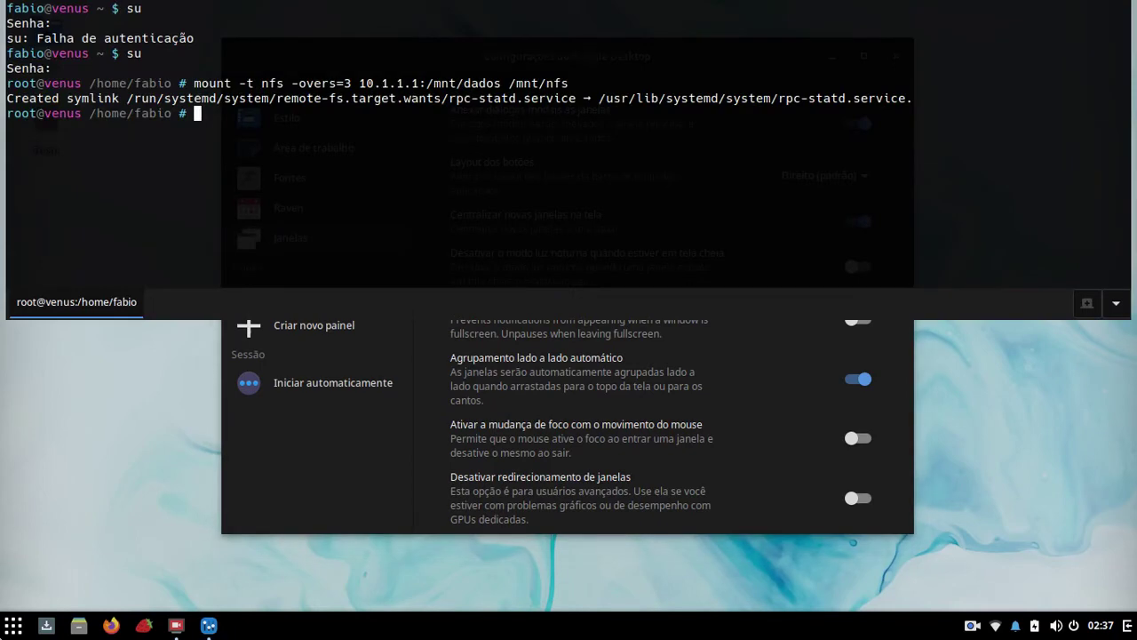
key(F12)
key(super)
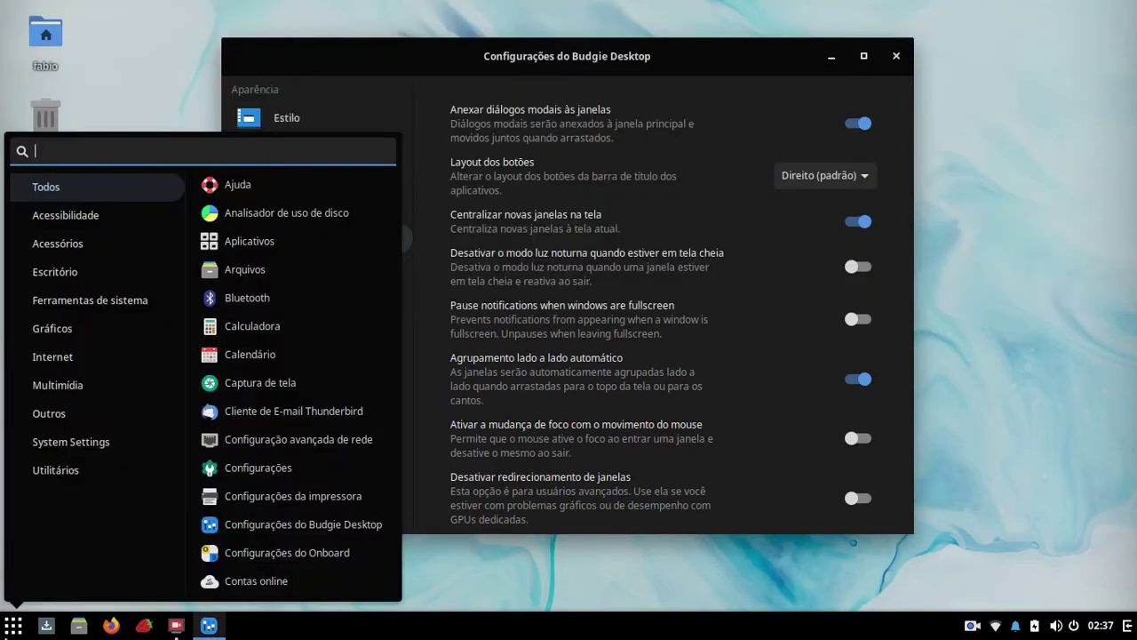
text(term)
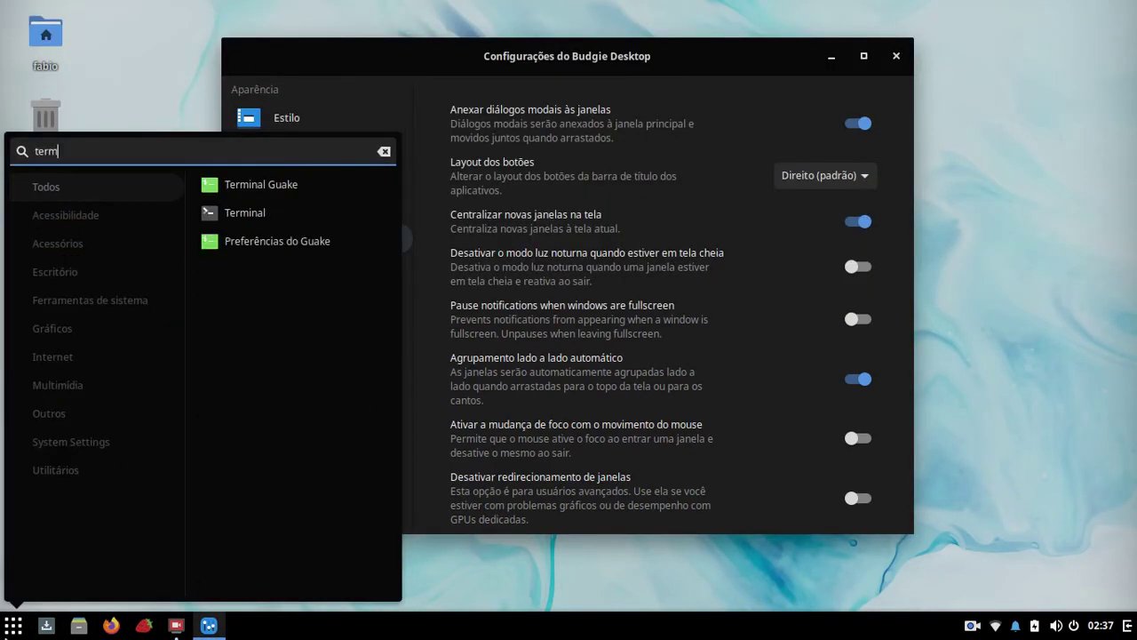
click(245, 213)
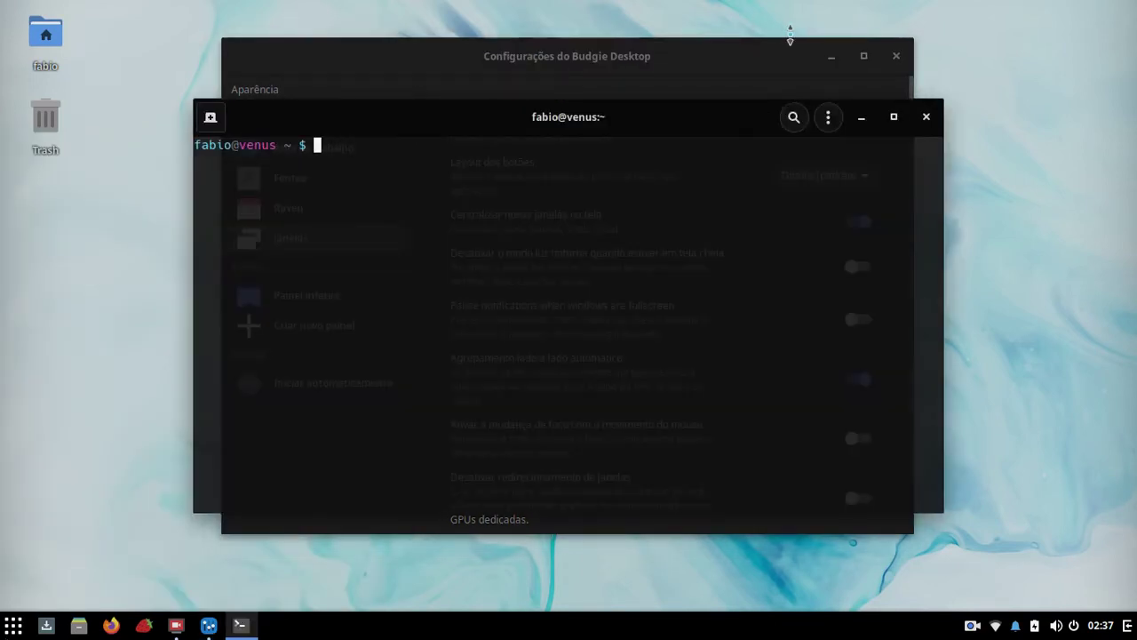
click(829, 56)
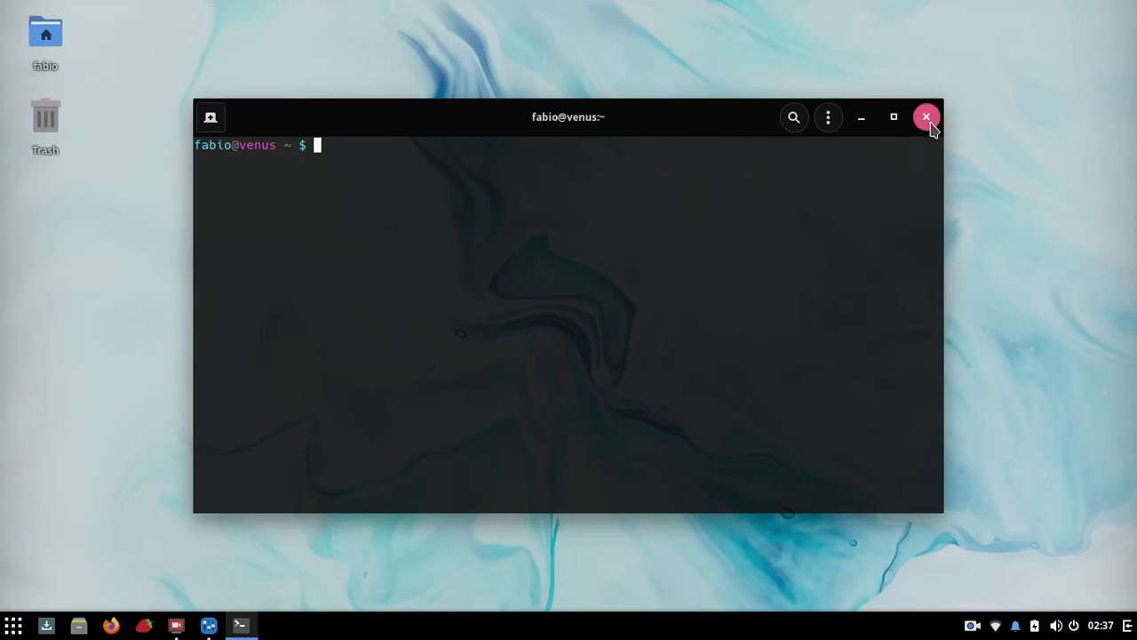
click(927, 118)
Step: Switch off 'Centralizar novas janelas na tela' and leave fullscreen notification pausing off after testing it
click(213, 622)
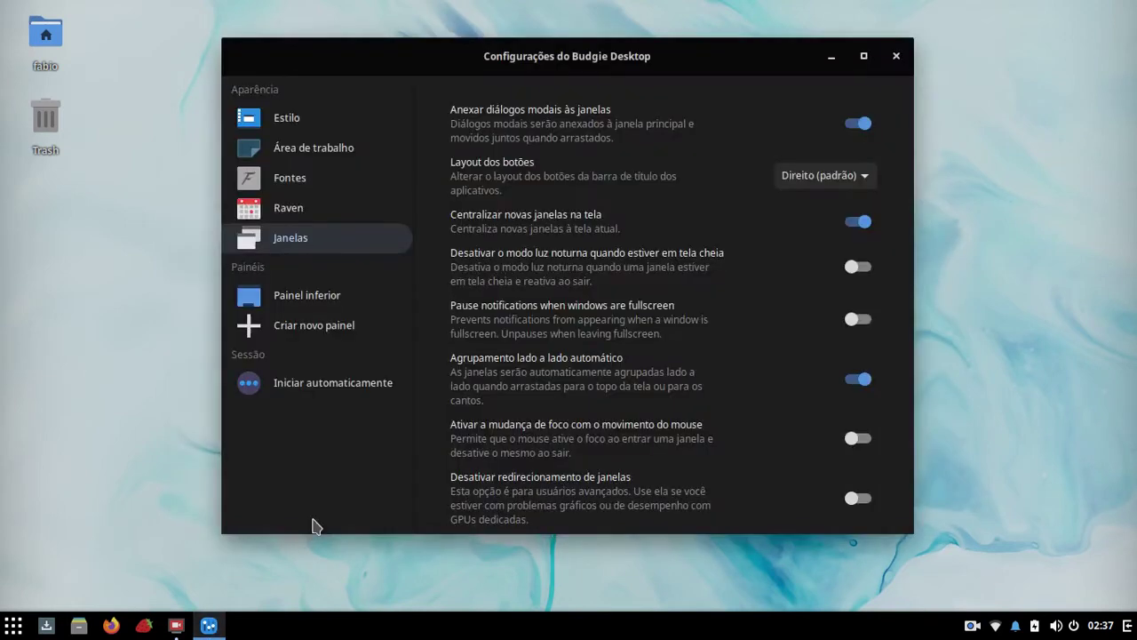
click(863, 223)
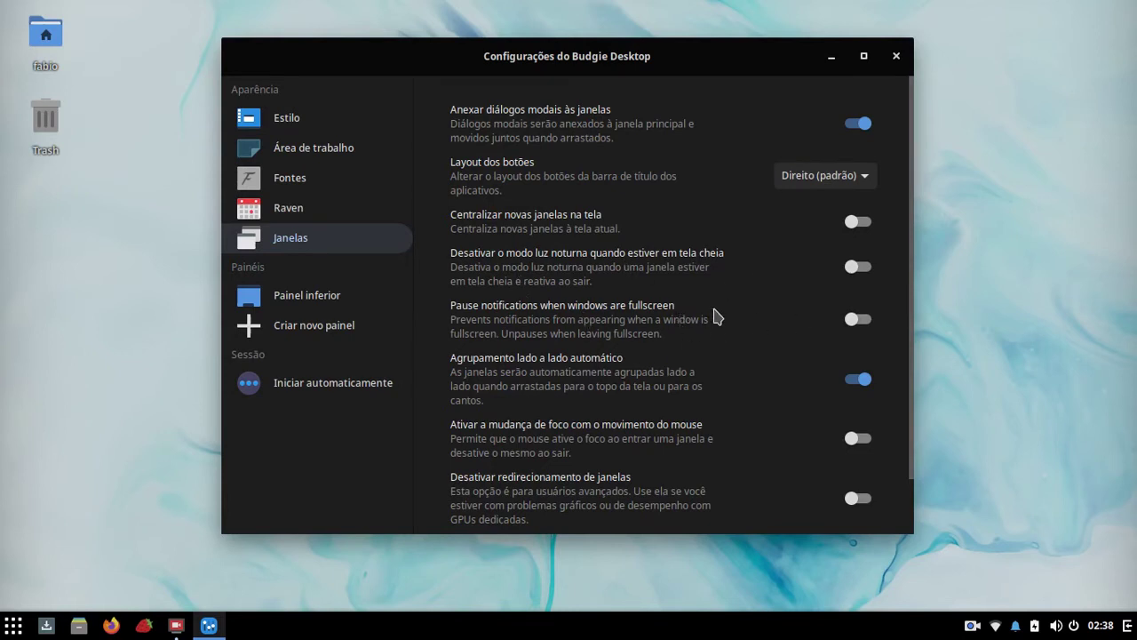
click(858, 320)
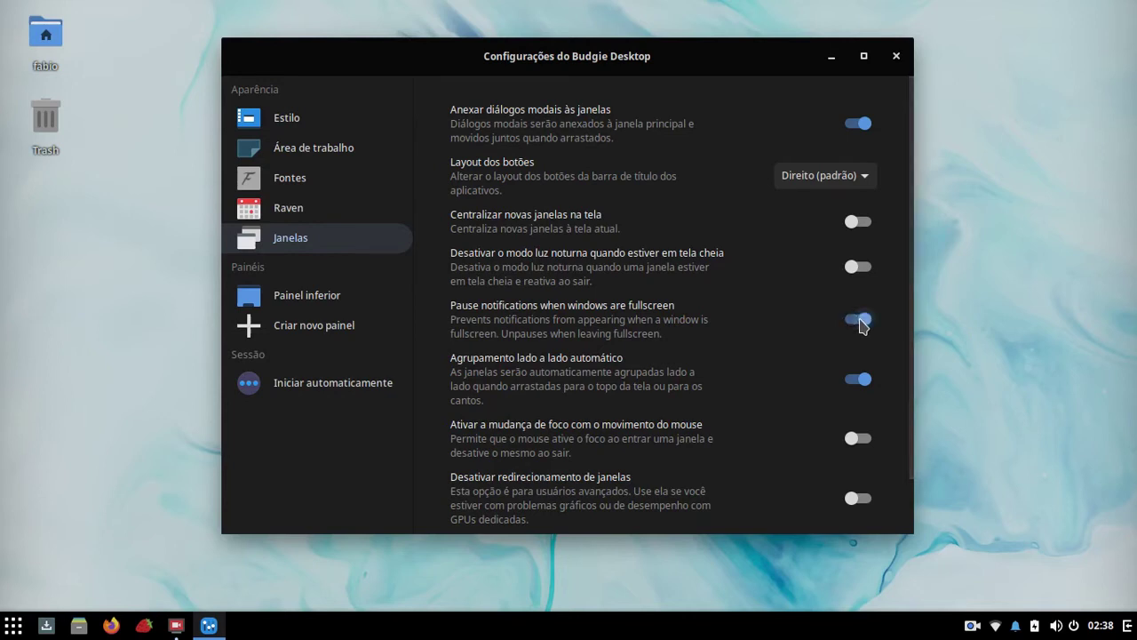
click(858, 322)
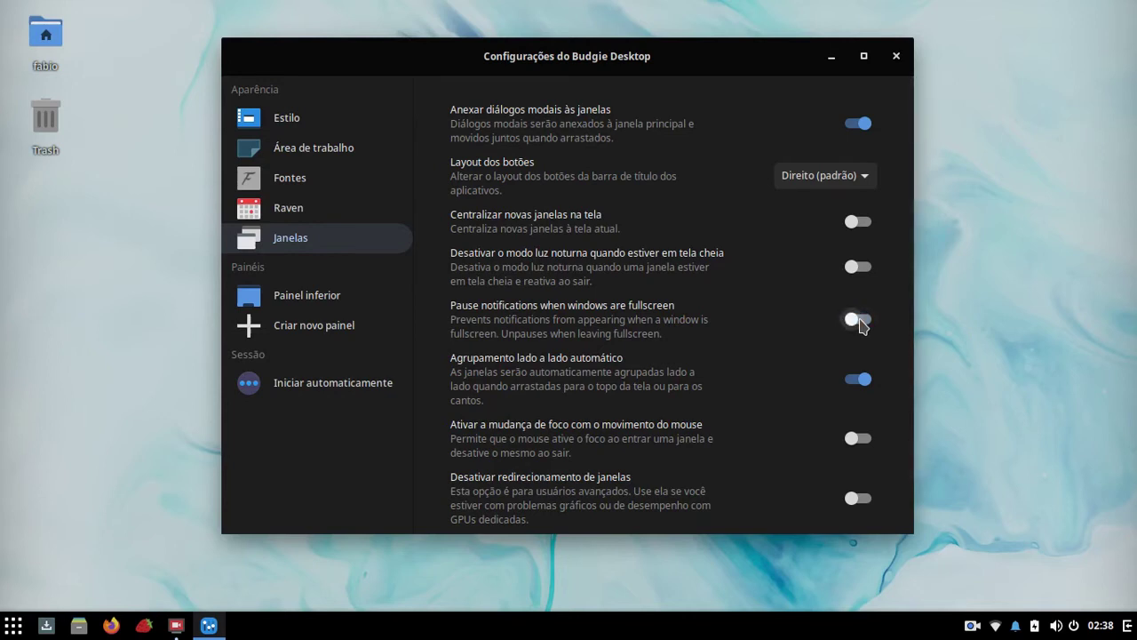
scroll(747, 425, down, 2)
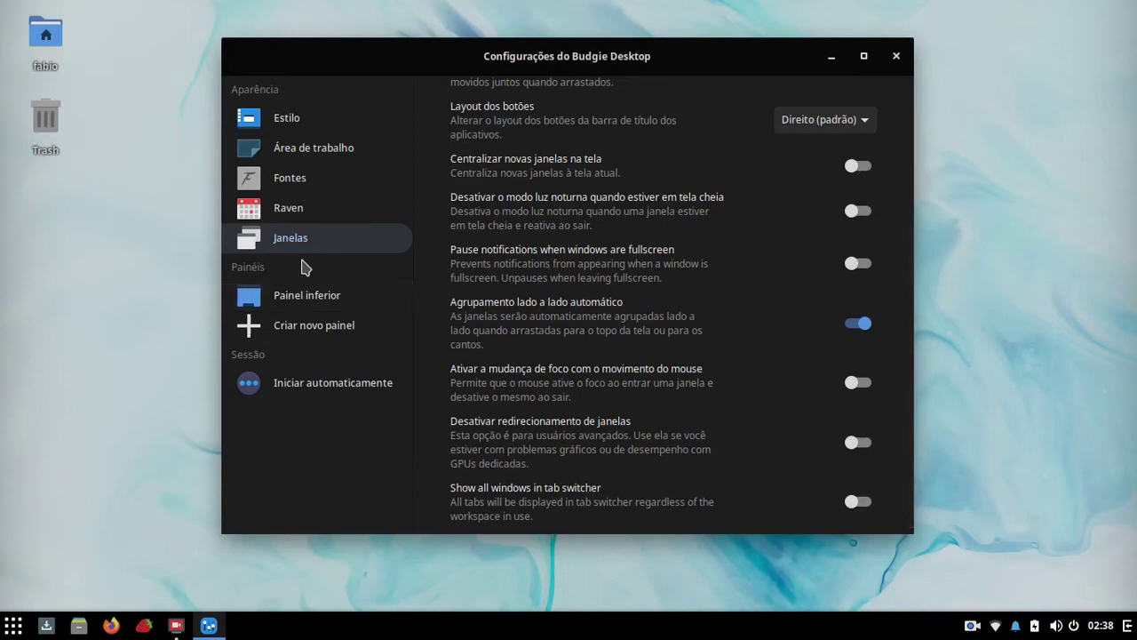
Step: Select Painel inferior in the settings sidebar
click(296, 302)
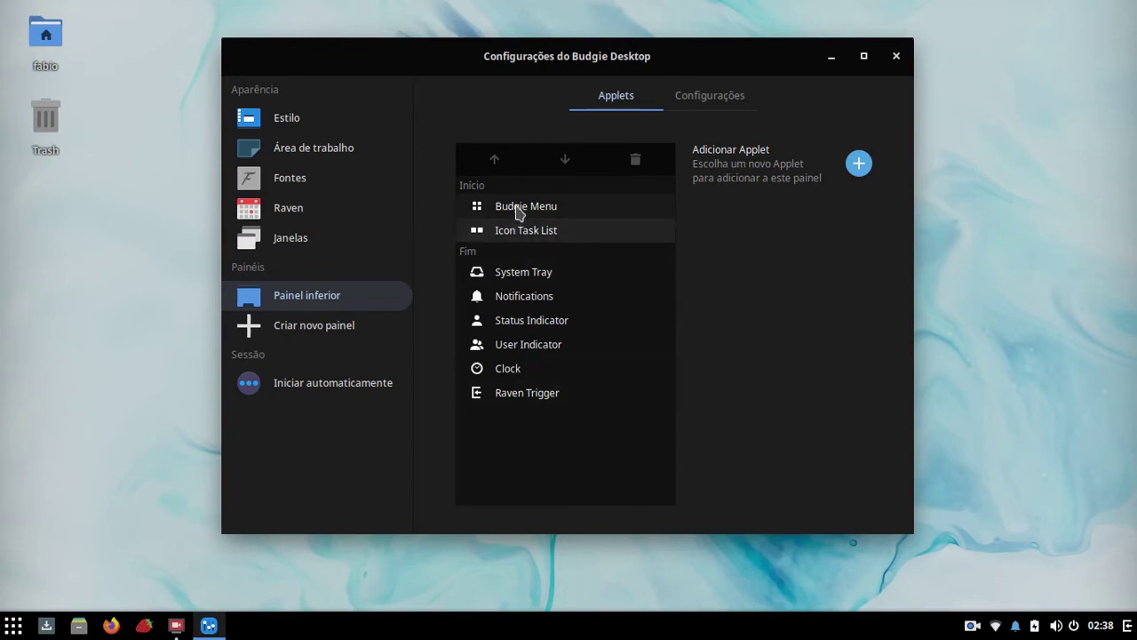
click(3, 634)
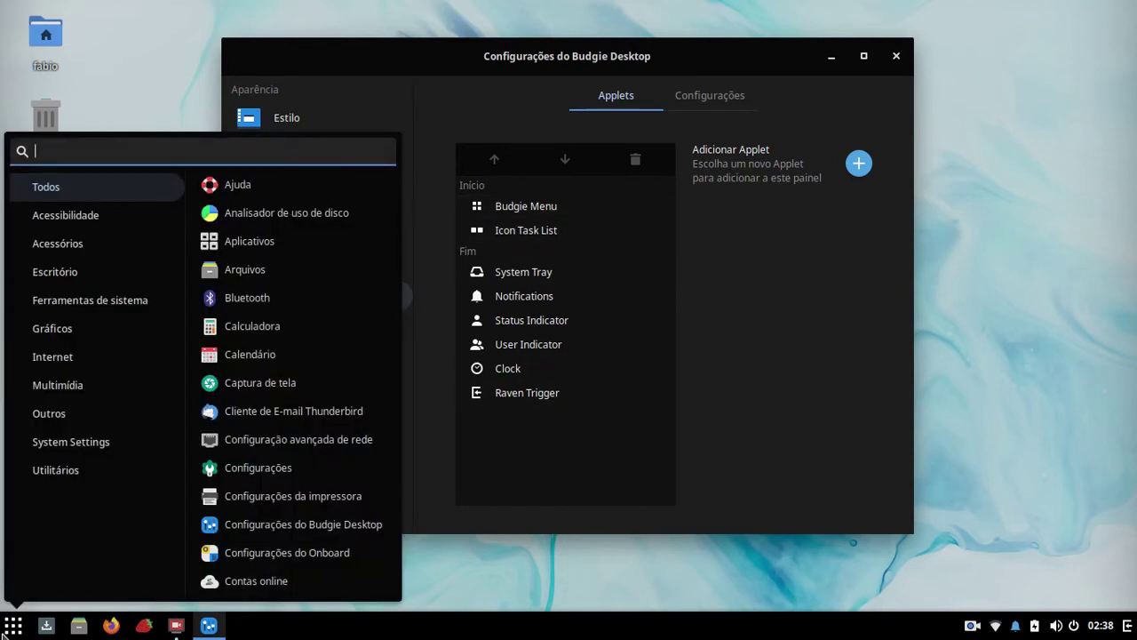
click(2, 634)
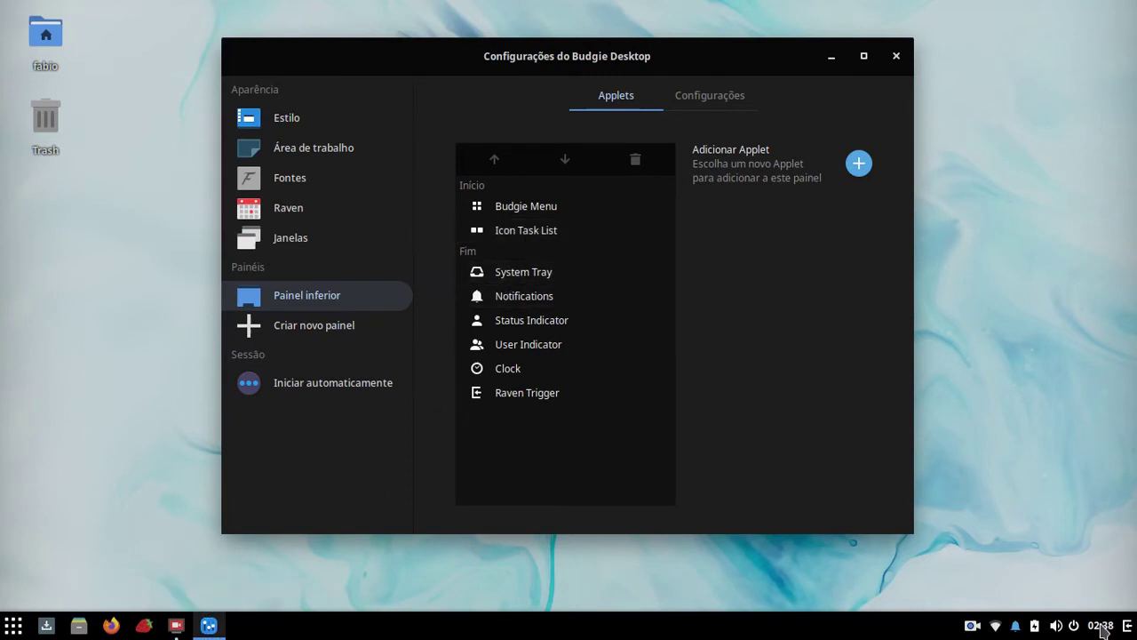
Step: Clear the Files notification group in Raven and show the bottom panel's Configurações tab
click(1016, 626)
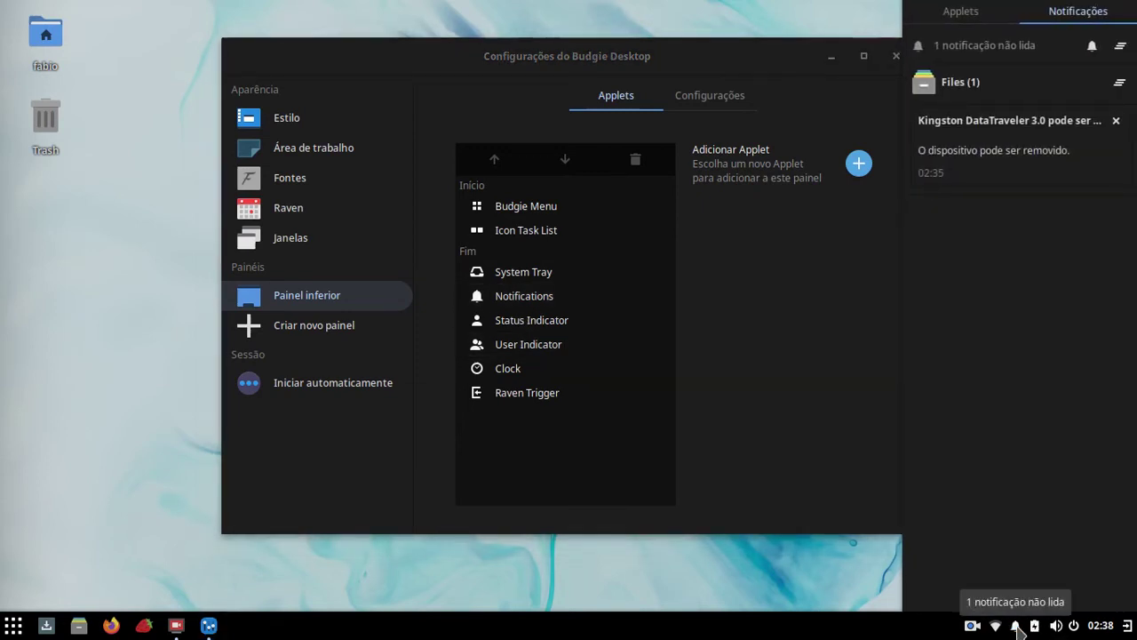
click(1119, 82)
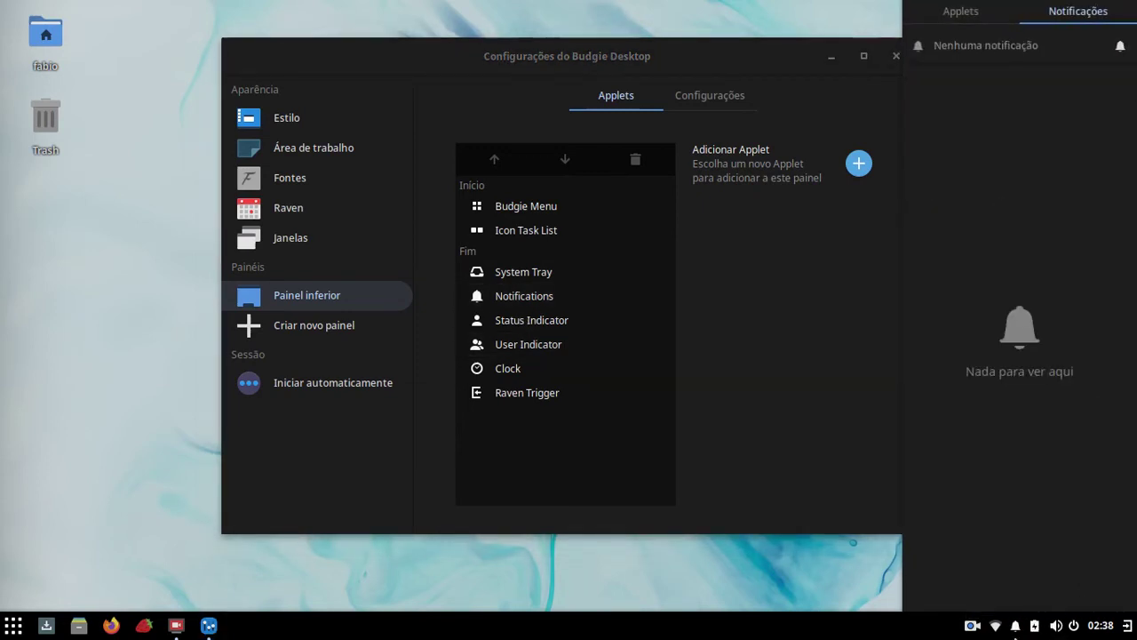
click(1016, 626)
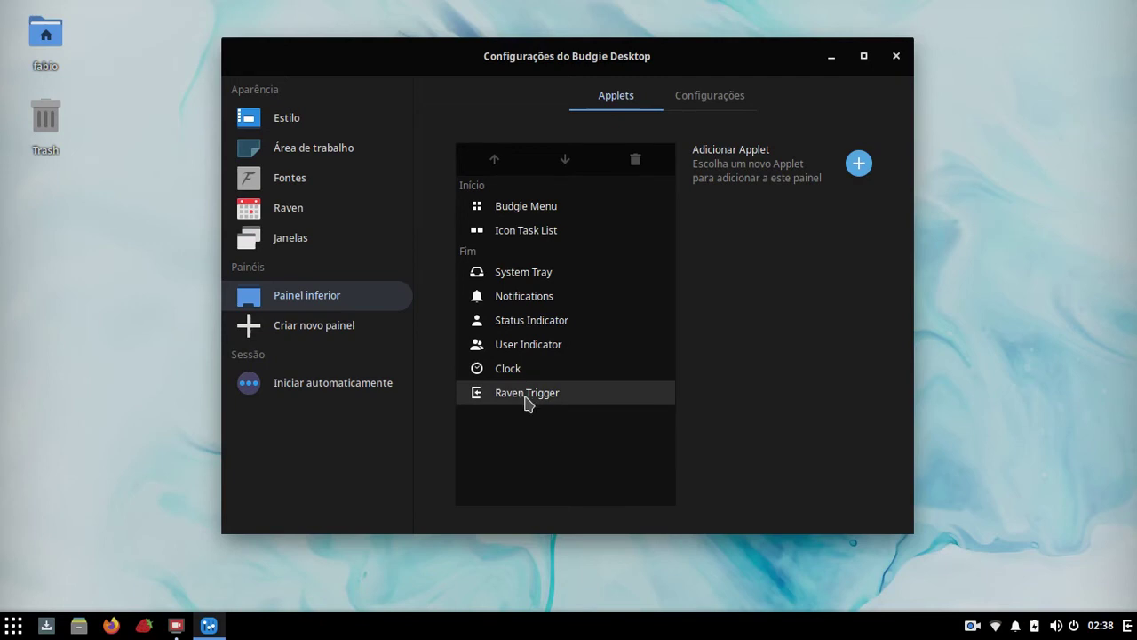
click(1127, 628)
click(1128, 627)
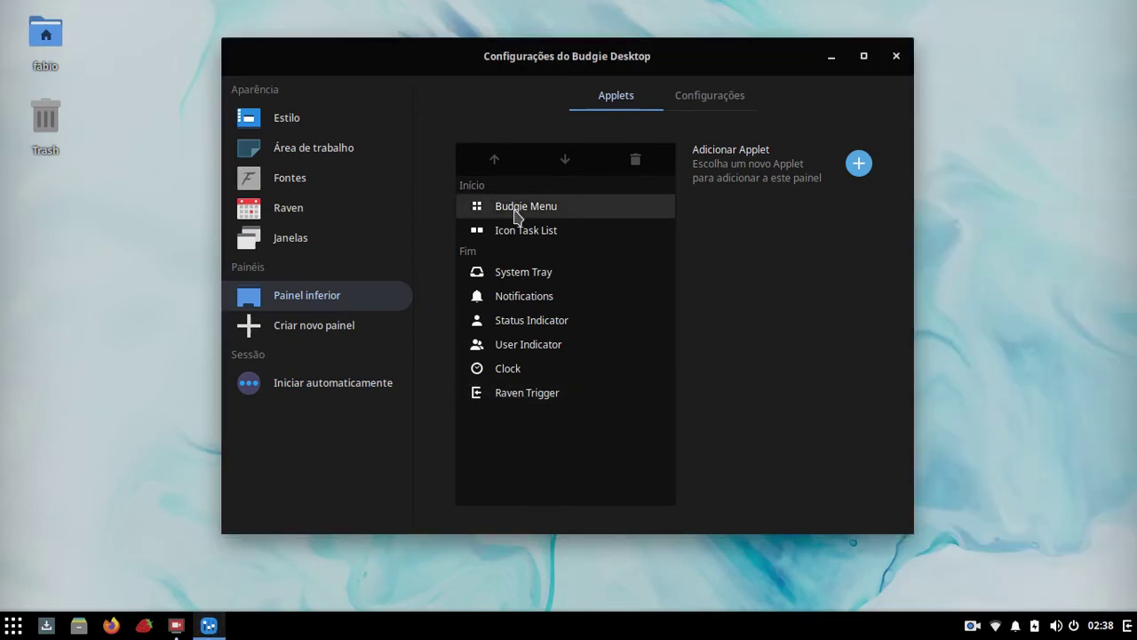
click(680, 97)
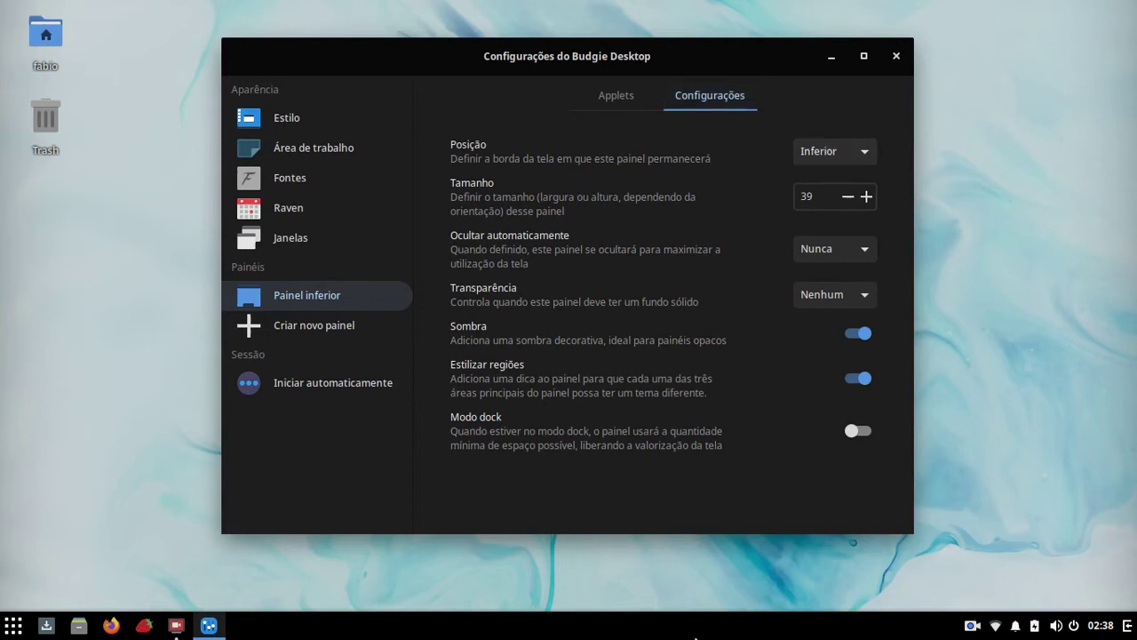
Step: Test larger and smaller bottom panel sizes, leaving the size at 39
click(866, 196)
click(866, 196)
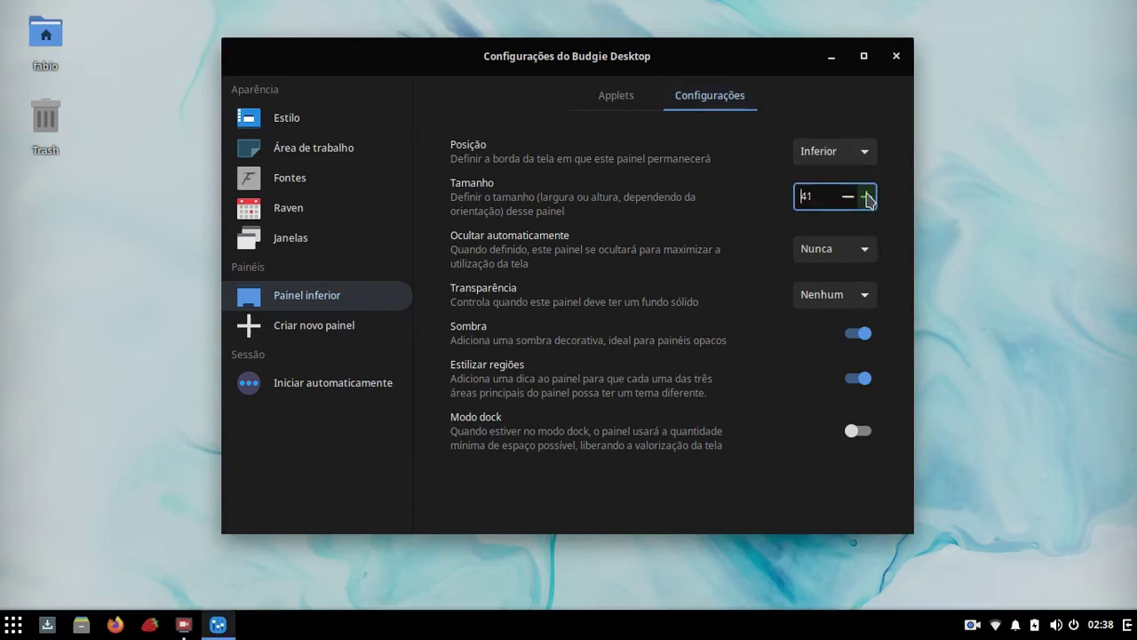
click(866, 196)
click(866, 196)
click(866, 196)
click(866, 197)
click(866, 197)
click(866, 196)
click(866, 197)
click(866, 196)
click(866, 196)
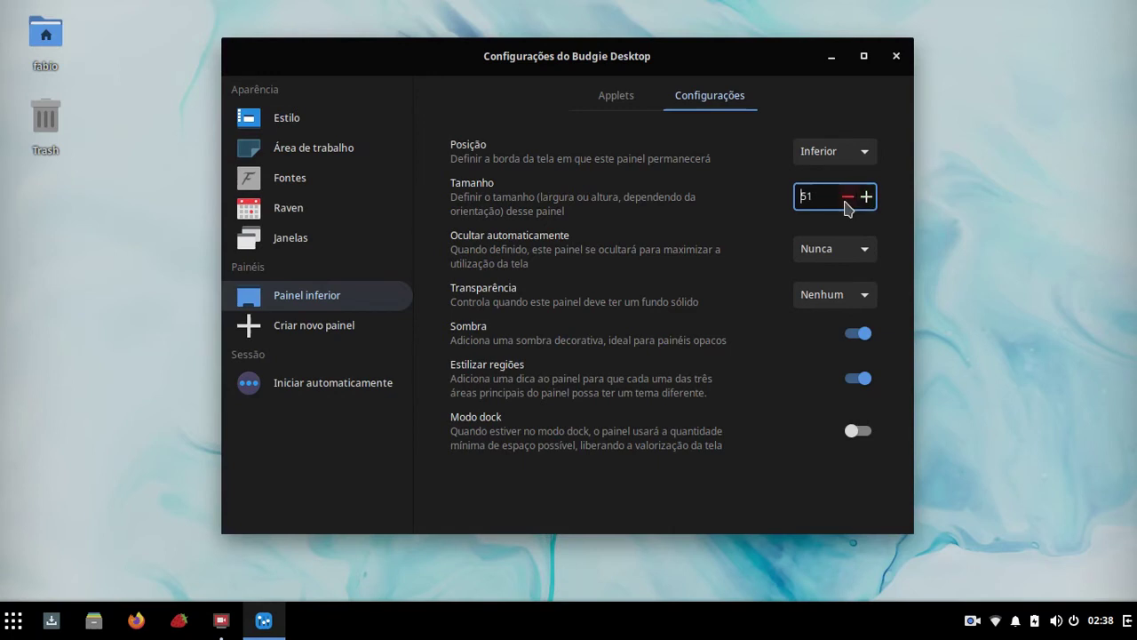
click(847, 199)
click(847, 199)
click(846, 199)
click(847, 199)
click(847, 199)
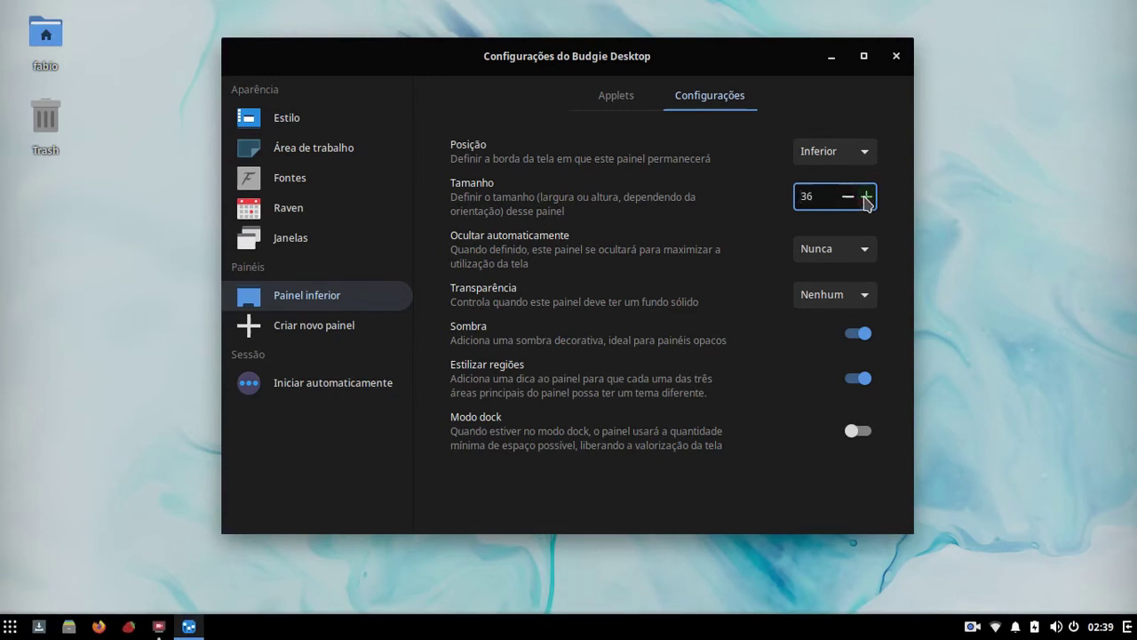
click(867, 197)
click(866, 197)
click(866, 196)
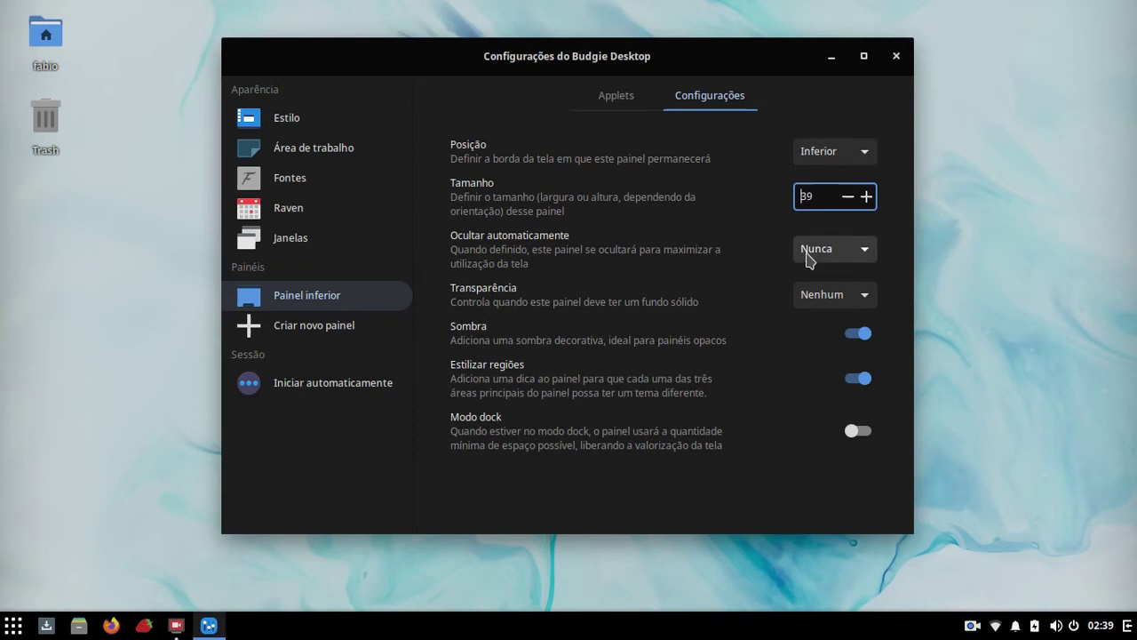
Step: Try Inteligente auto-hide, return to Nunca, set transparency to Dinâmico, and maximize the window
click(809, 252)
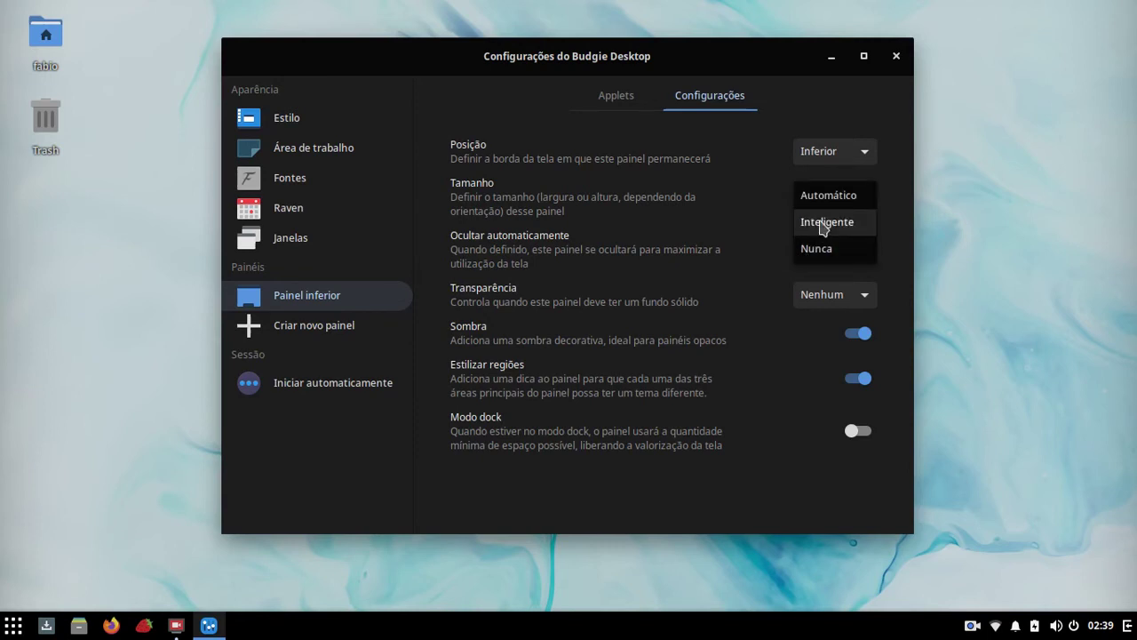
click(821, 221)
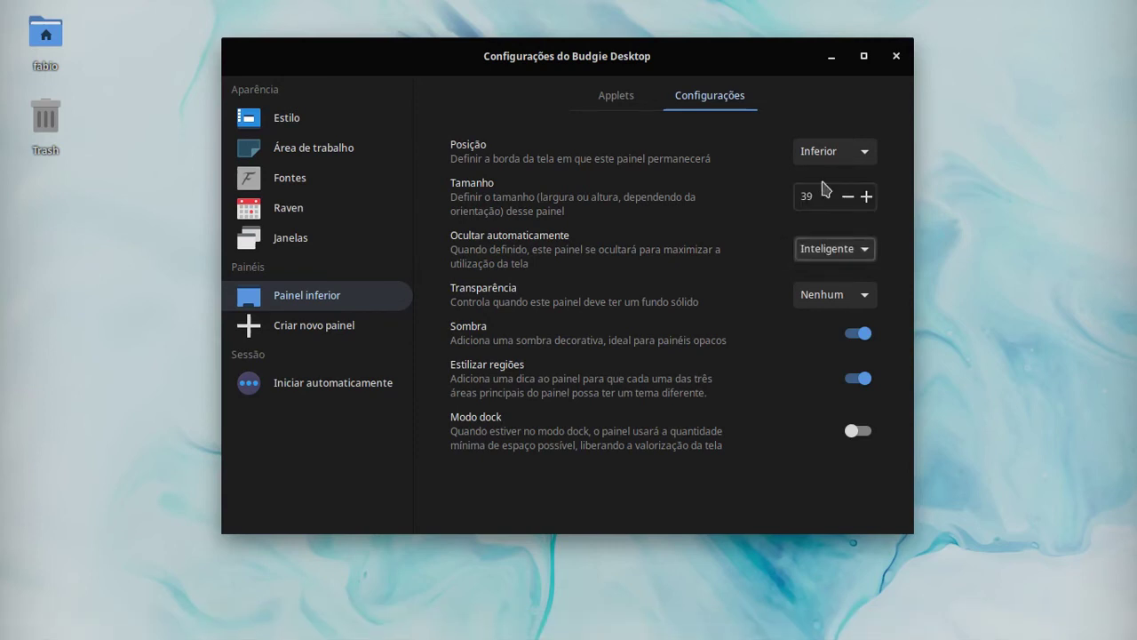
click(841, 254)
click(804, 276)
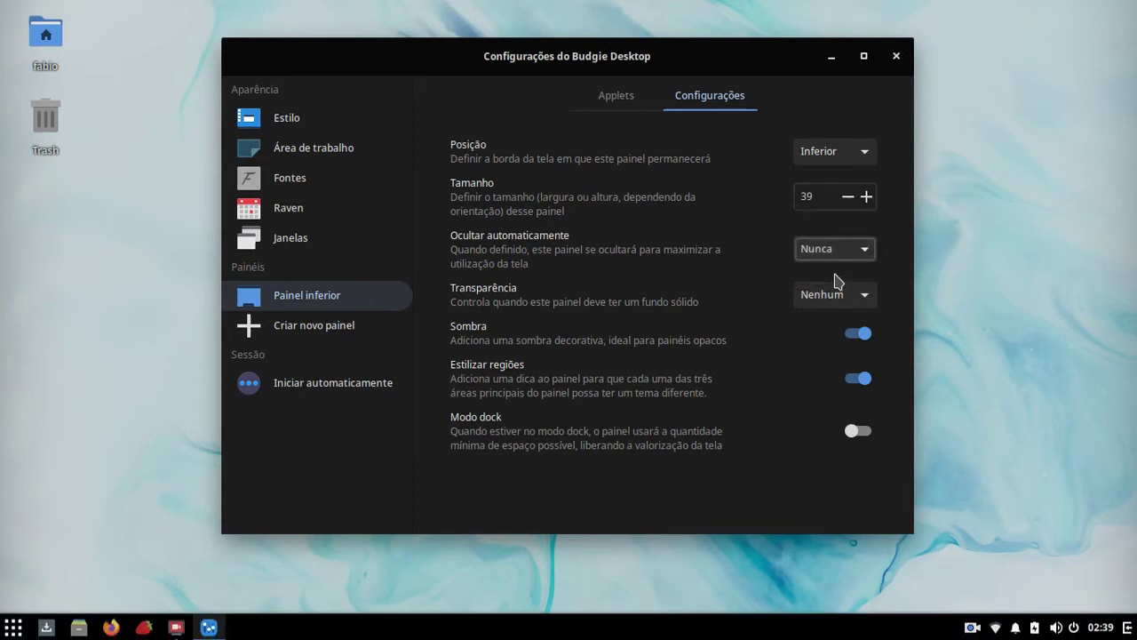
click(804, 299)
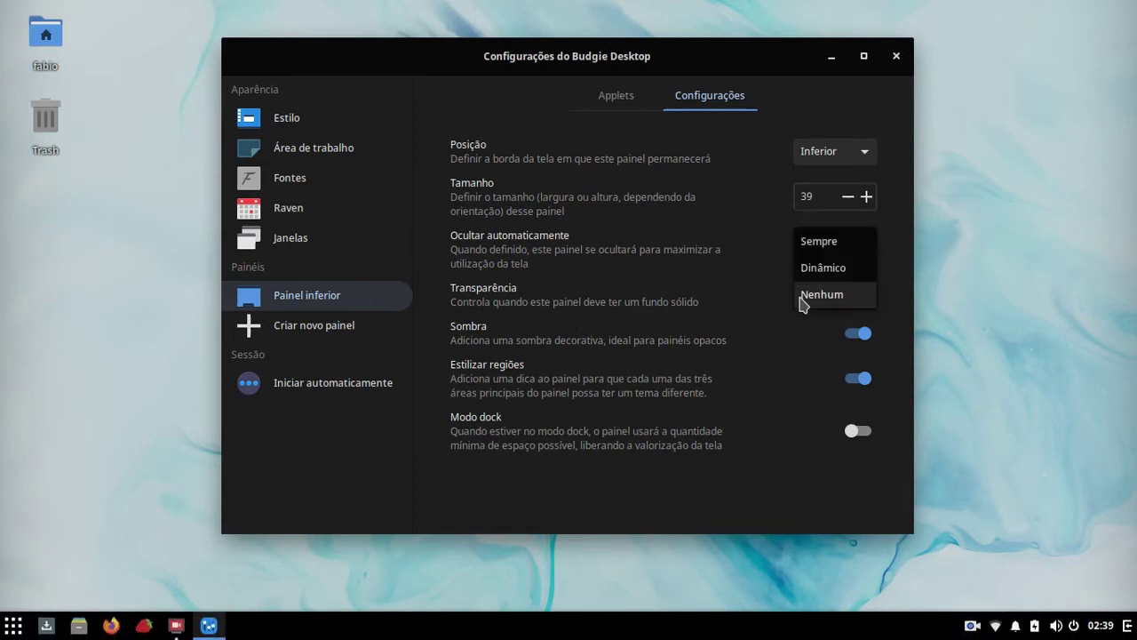
click(810, 269)
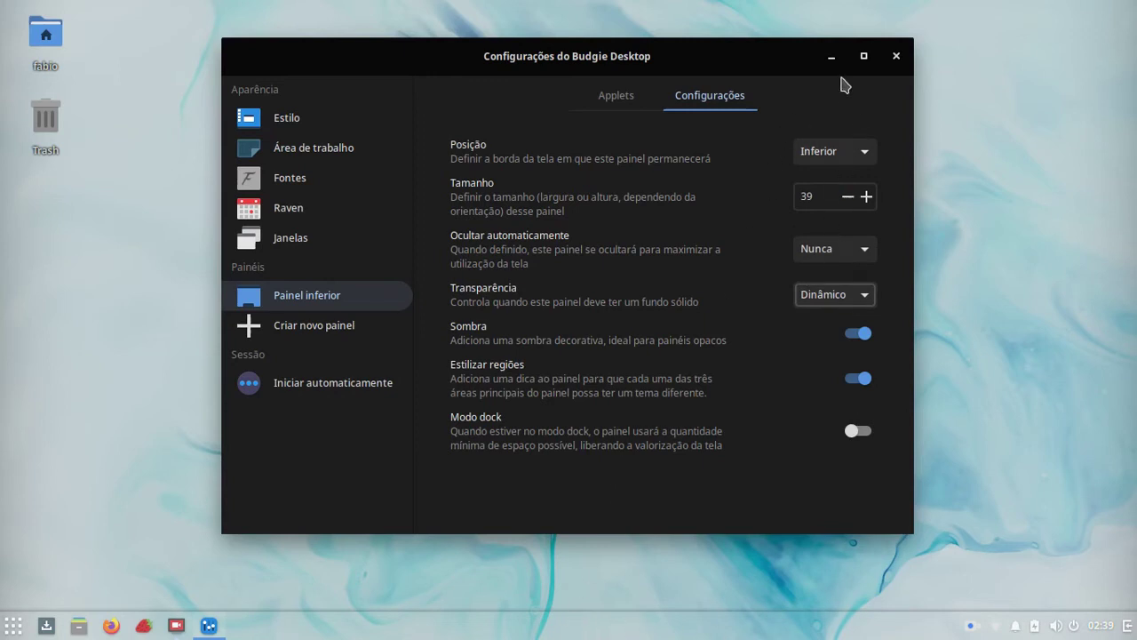
click(865, 56)
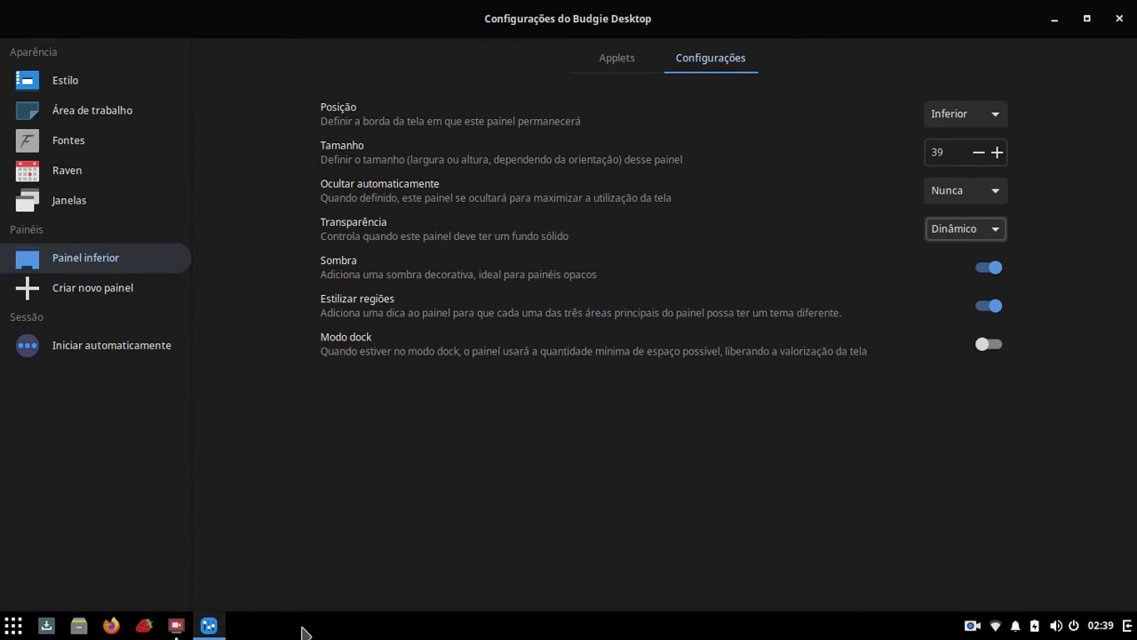
Step: Restore the window and set the panel's transparency back to Nenhum
click(1086, 19)
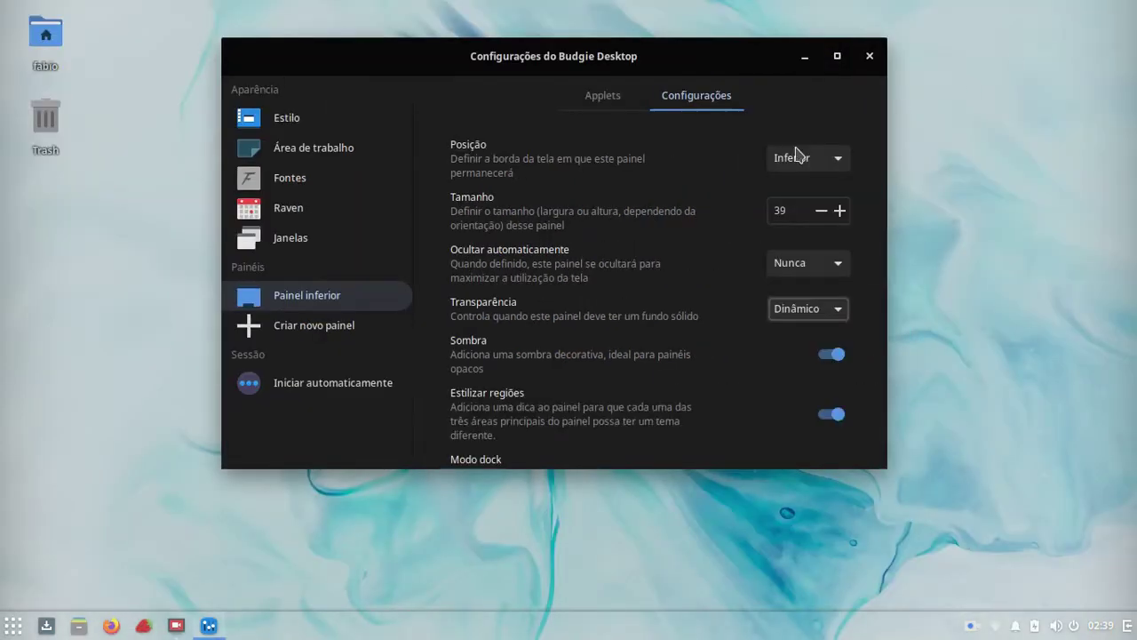
click(807, 309)
click(813, 339)
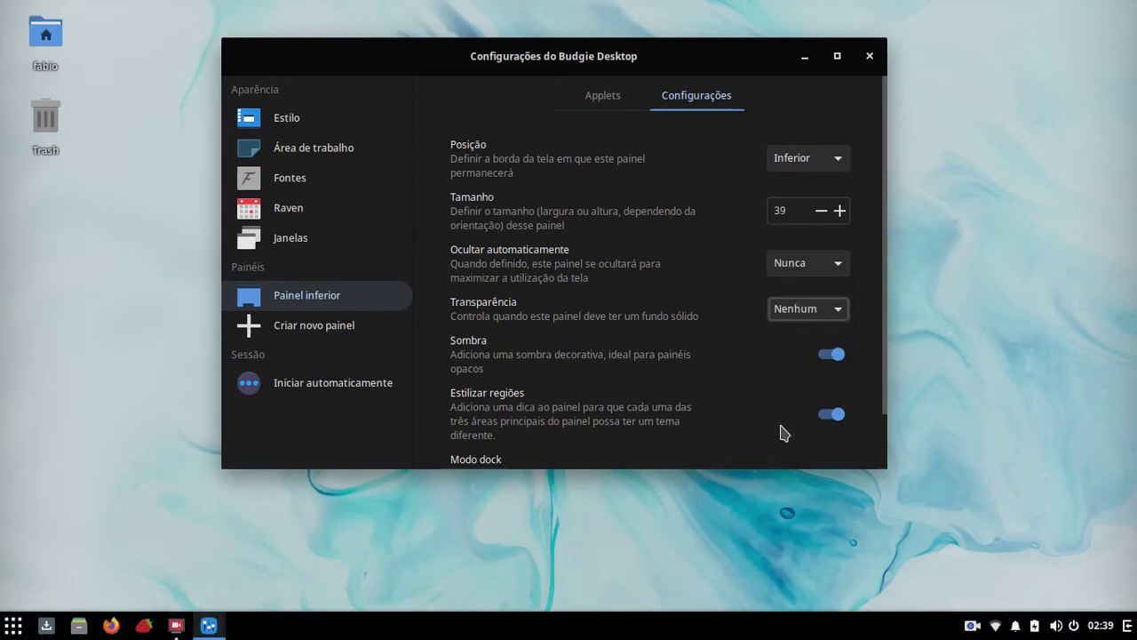
Step: Toggle Estilizar regiões off and on, then switch on Modo dock
scroll(782, 367, down, 2)
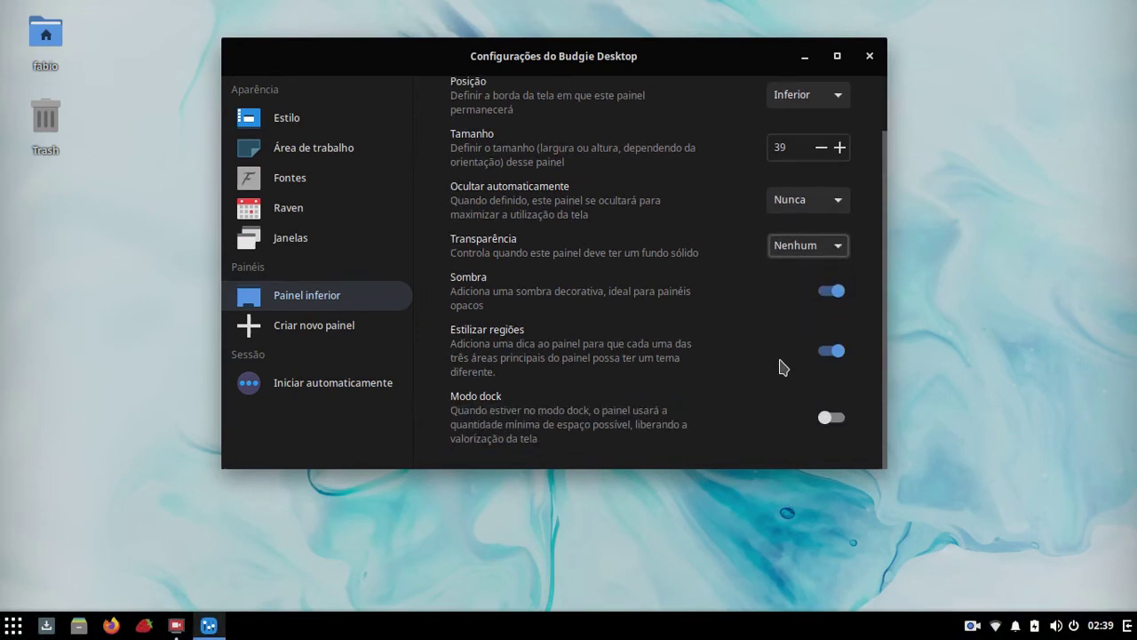
click(823, 355)
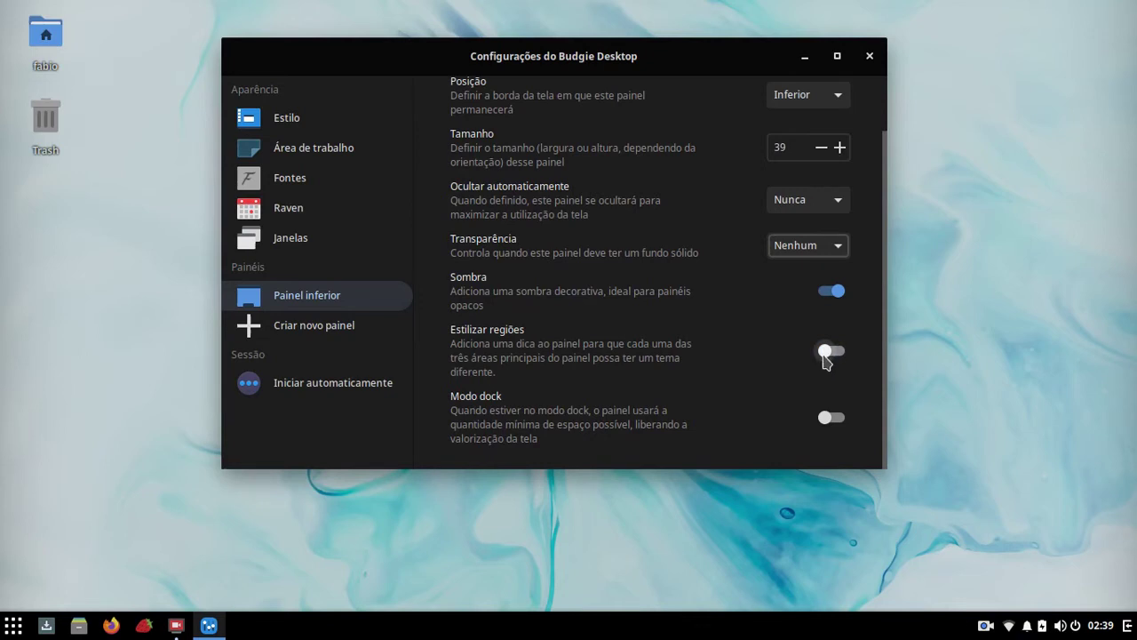
click(824, 353)
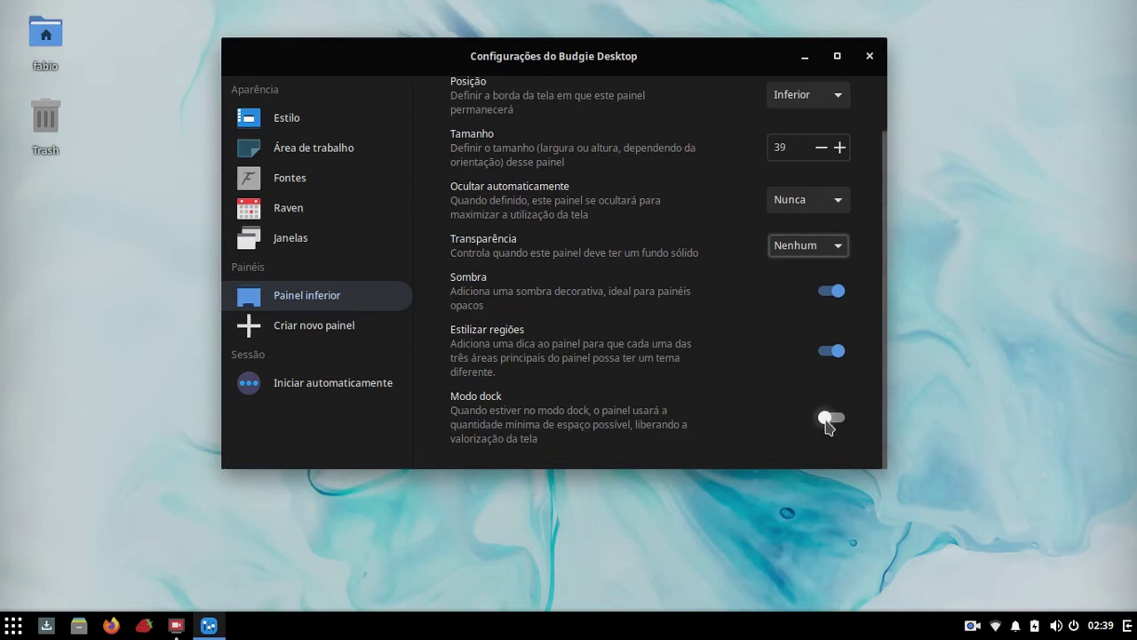
click(831, 417)
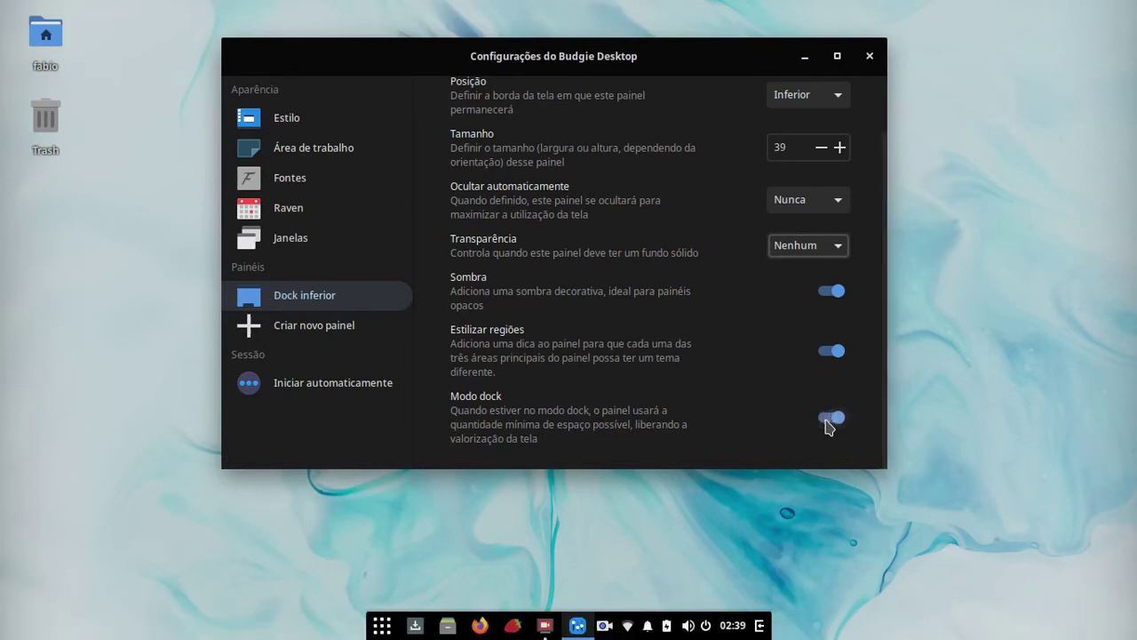
Step: Set the dock's Ocultar automaticamente option to Inteligente, after maximizing and restoring the window
click(837, 56)
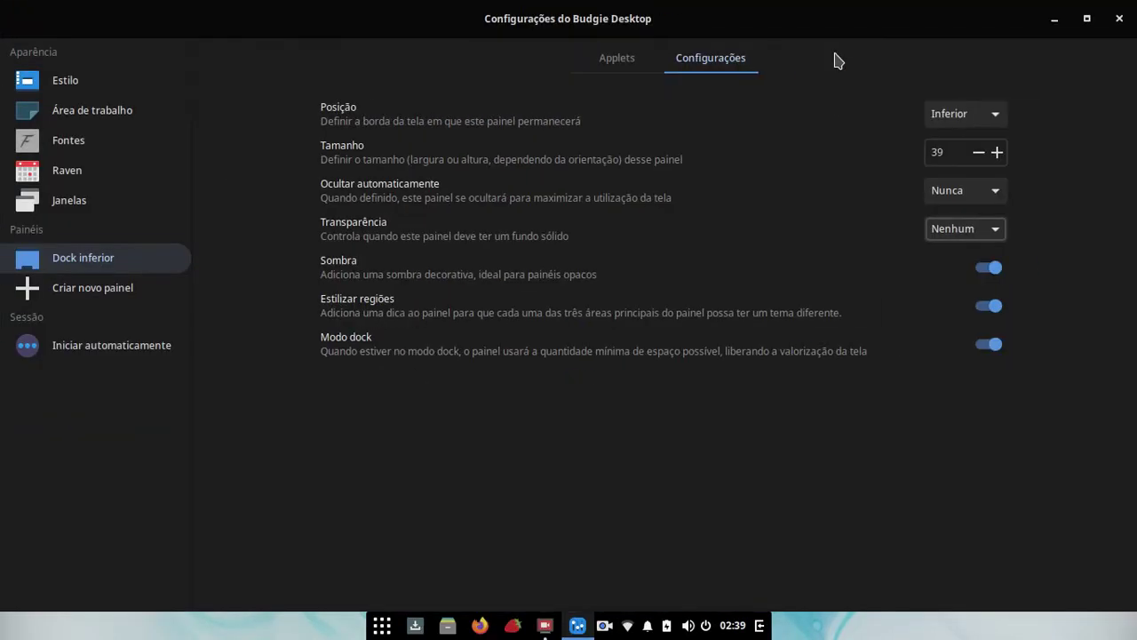
click(1087, 18)
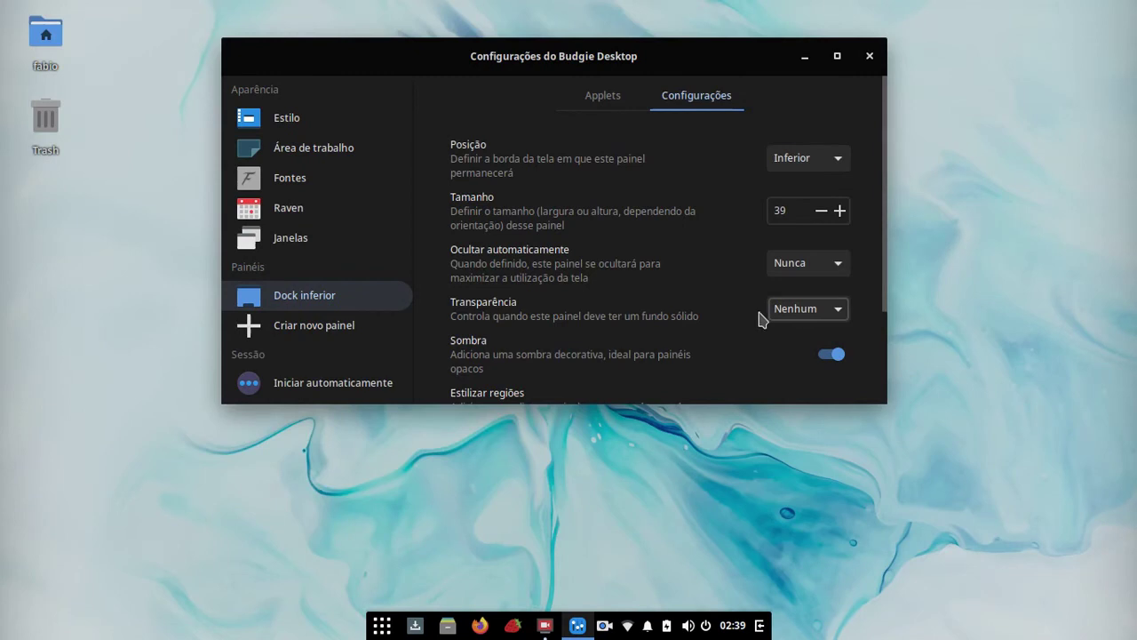
click(800, 268)
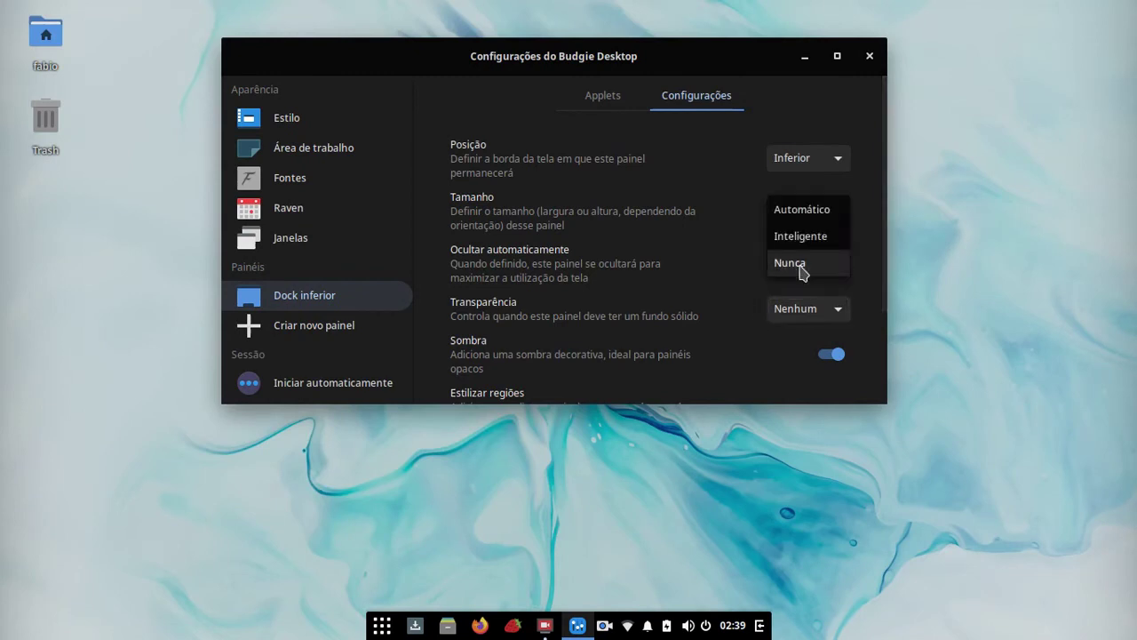
click(804, 238)
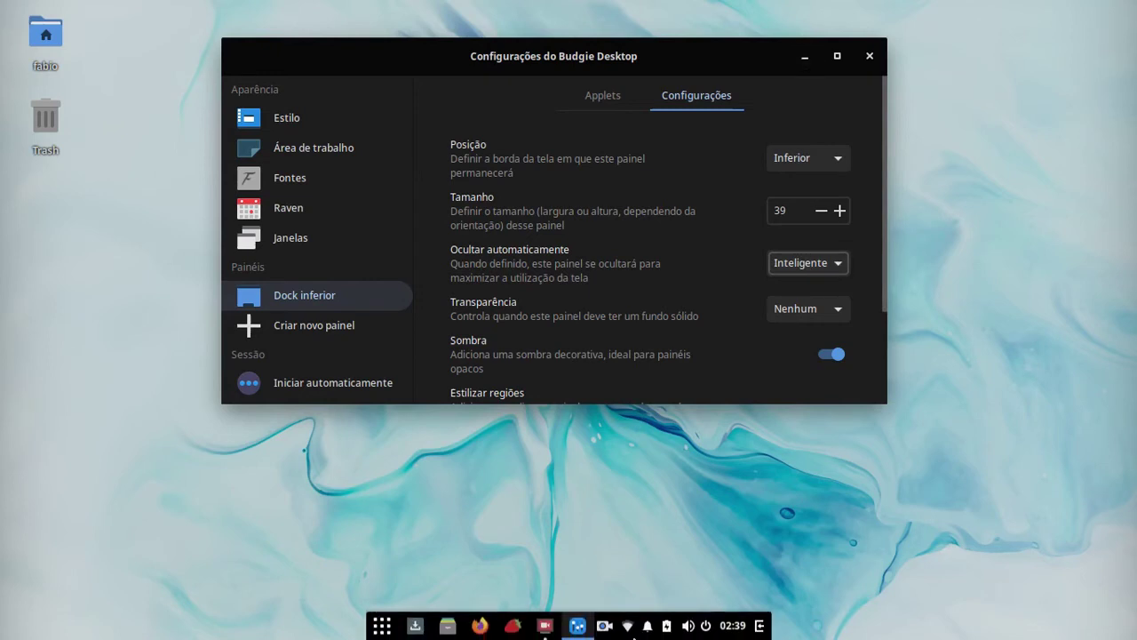
click(64, 39)
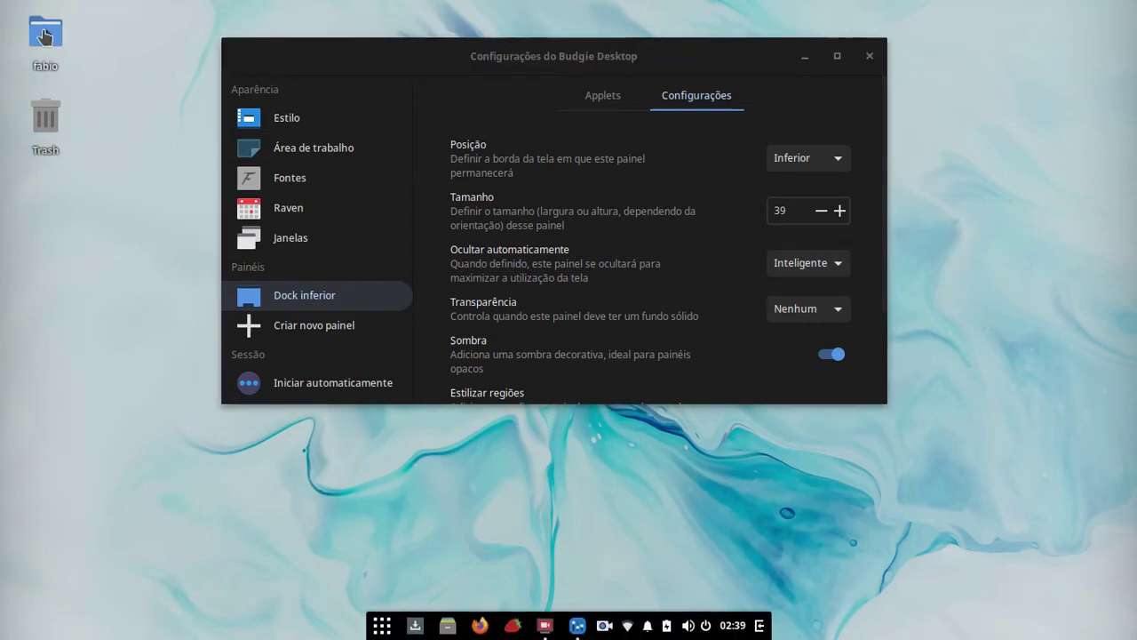
Step: Open the home folder in Files from the desktop, minimize and restore it, then close it
double_click(41, 36)
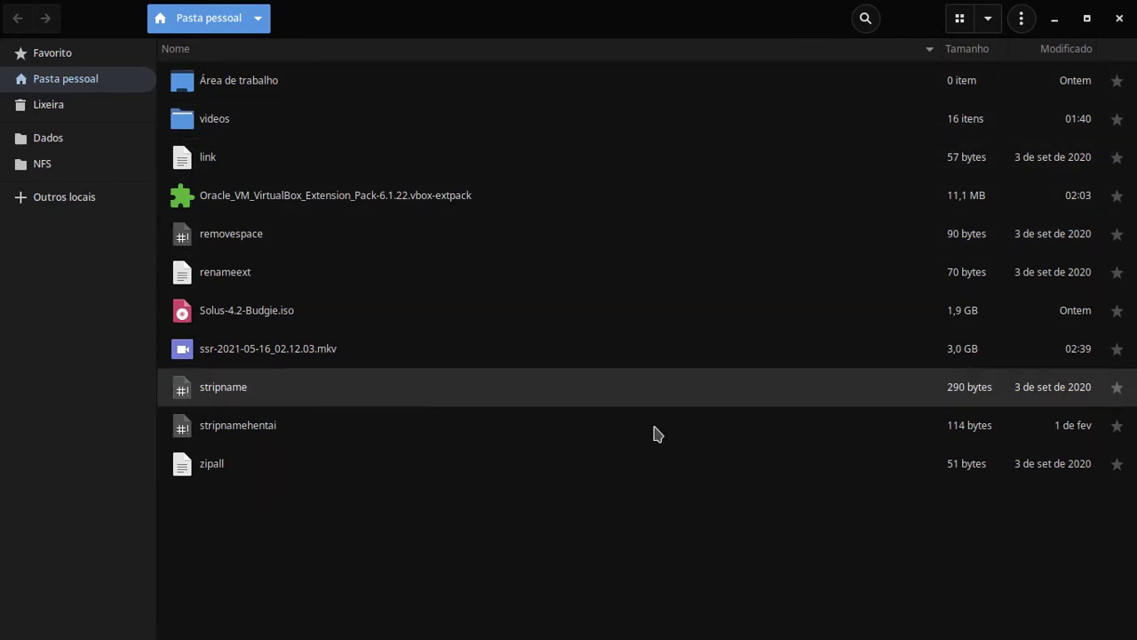
mouse_move(620, 635)
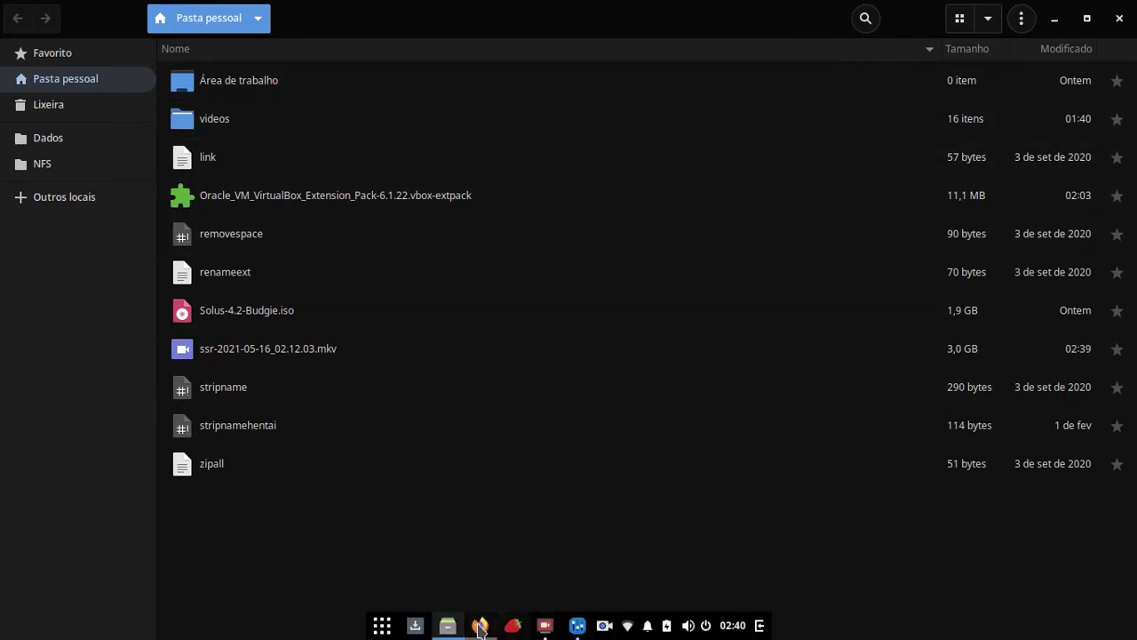
click(448, 627)
click(449, 627)
click(448, 626)
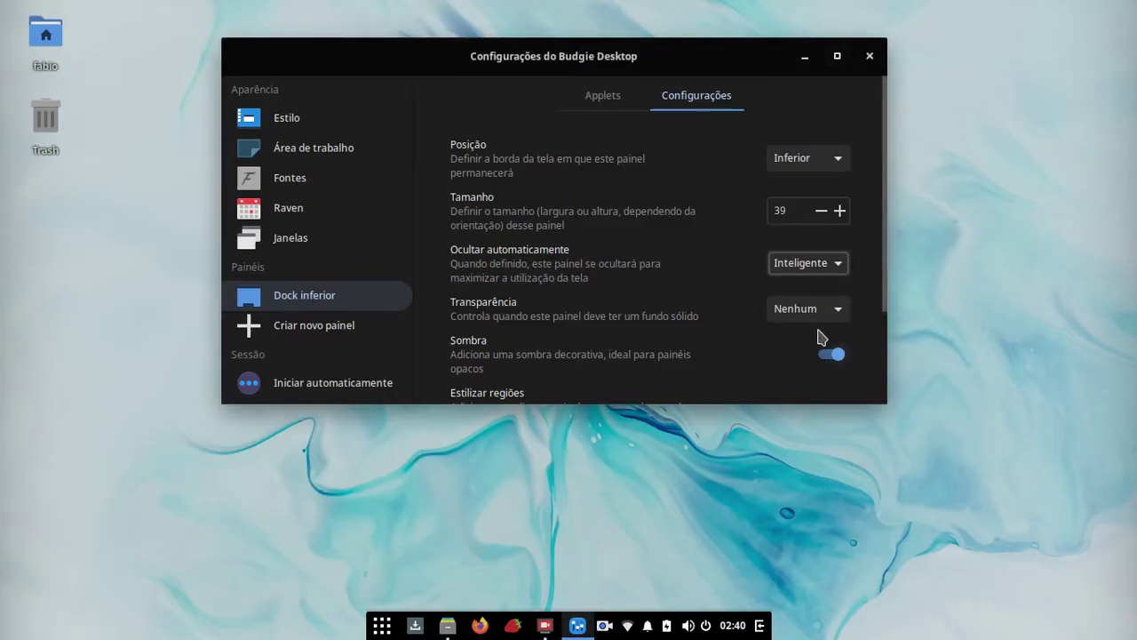
scroll(820, 336, down, 3)
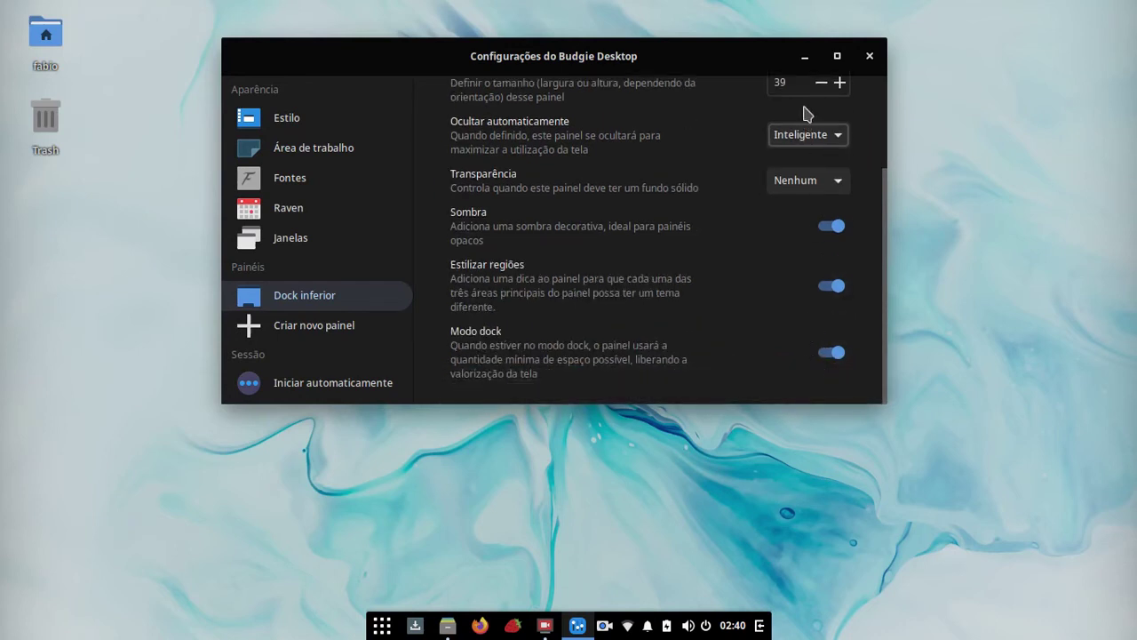
key(super+e)
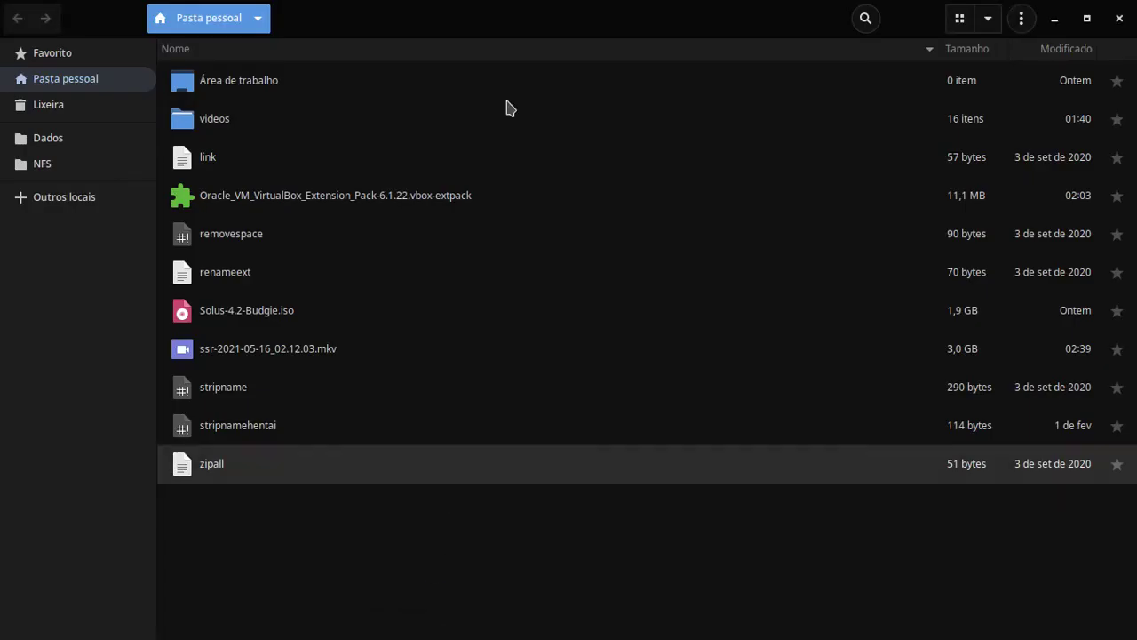
mouse_move(607, 636)
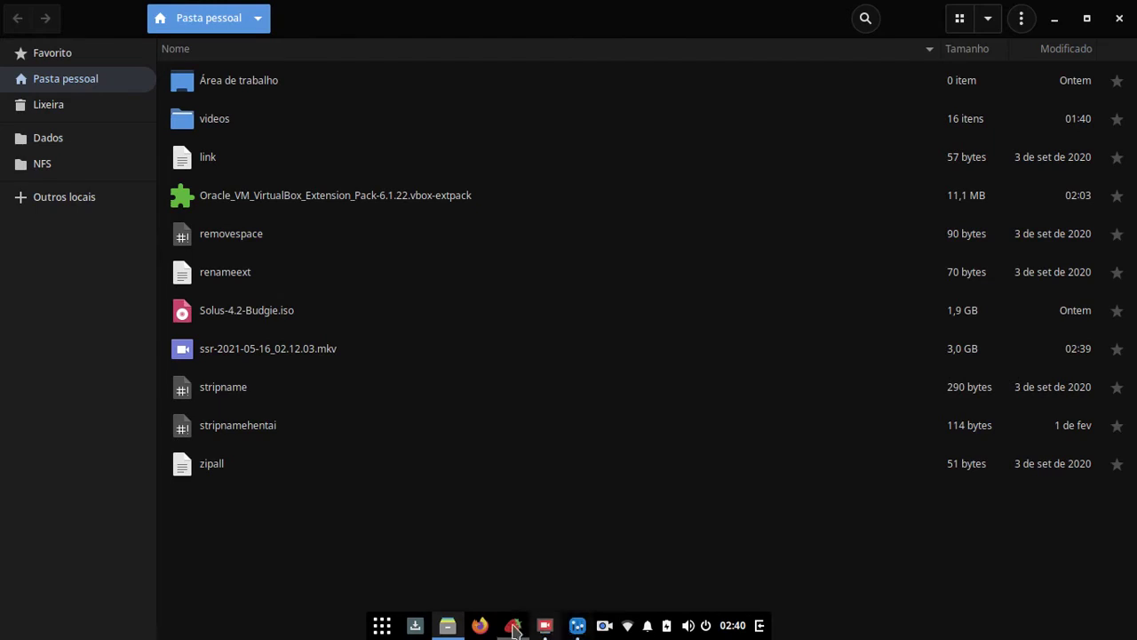
click(1119, 18)
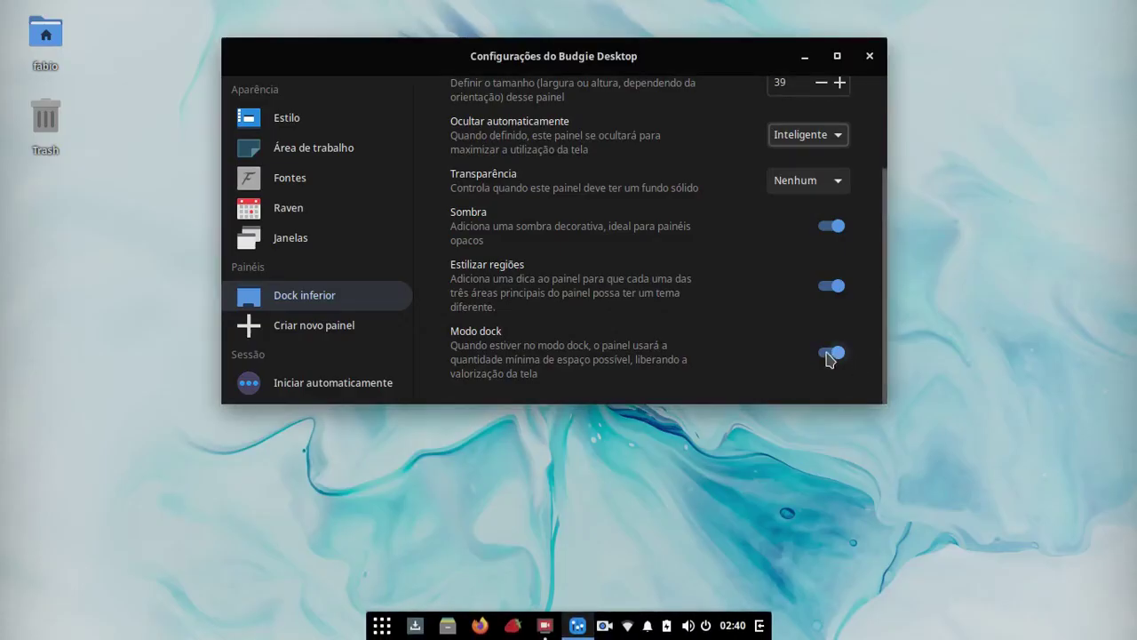
Step: Set the dock's auto-hide to Nunca and switch off Modo dock
click(796, 134)
click(804, 161)
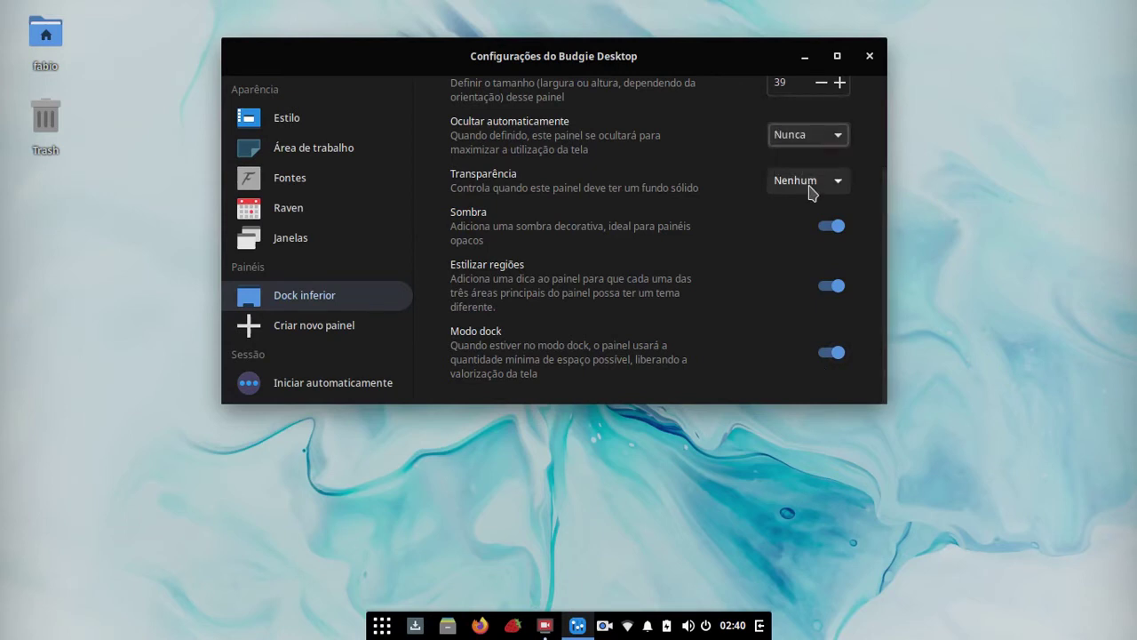
click(824, 354)
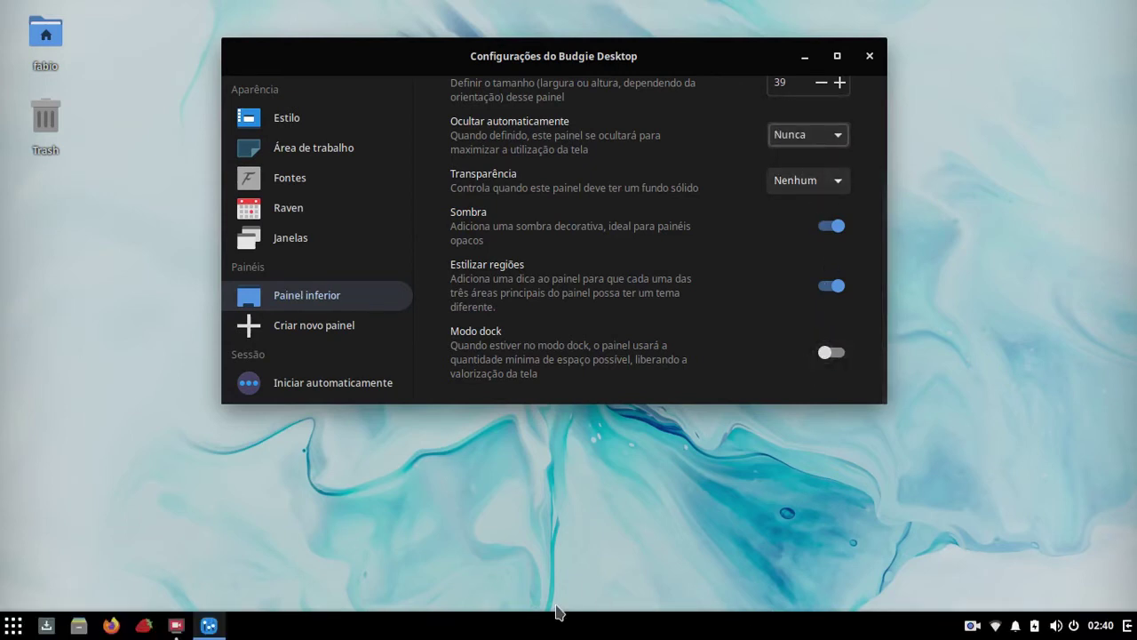
Step: Create a new top panel, add the Lock Keys Indicator applet to it, then begin removing that panel
click(304, 325)
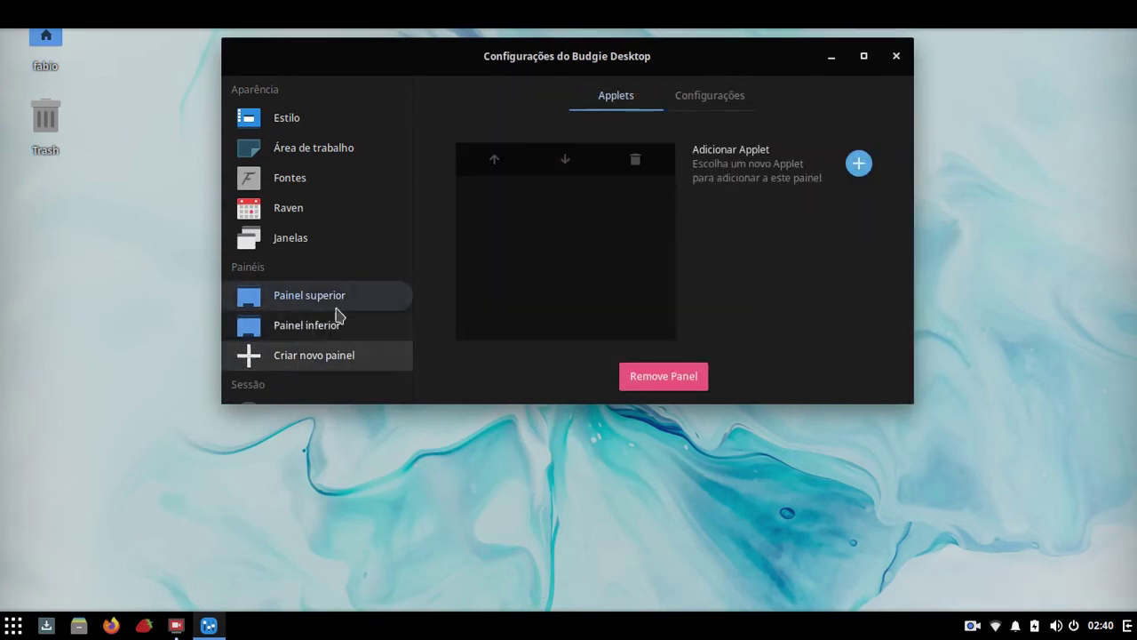
click(697, 98)
click(641, 102)
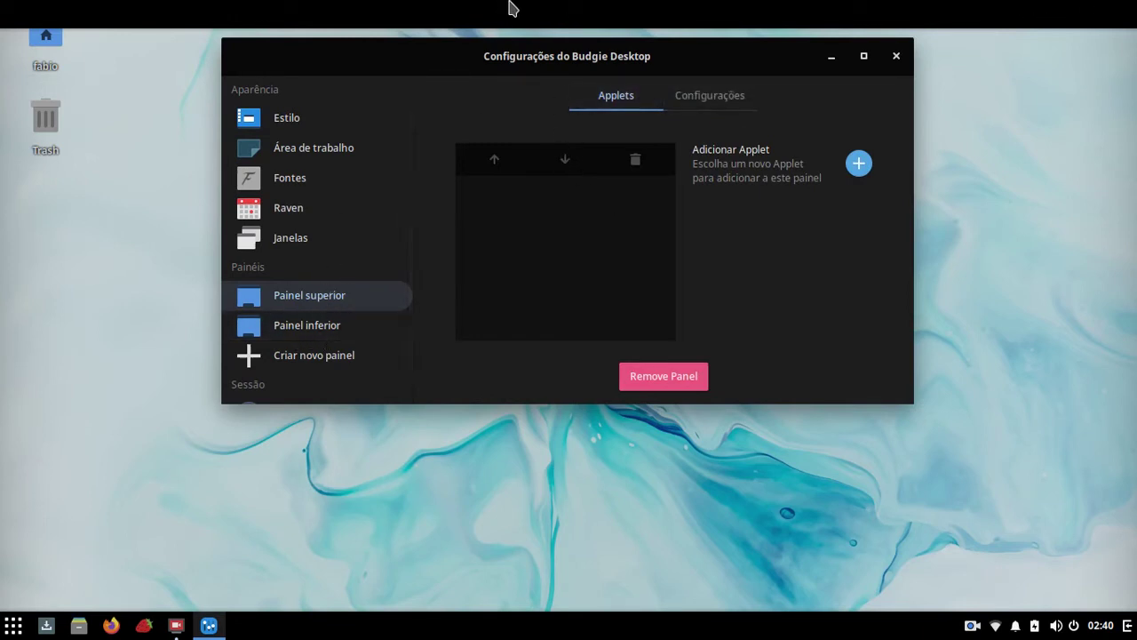
click(859, 163)
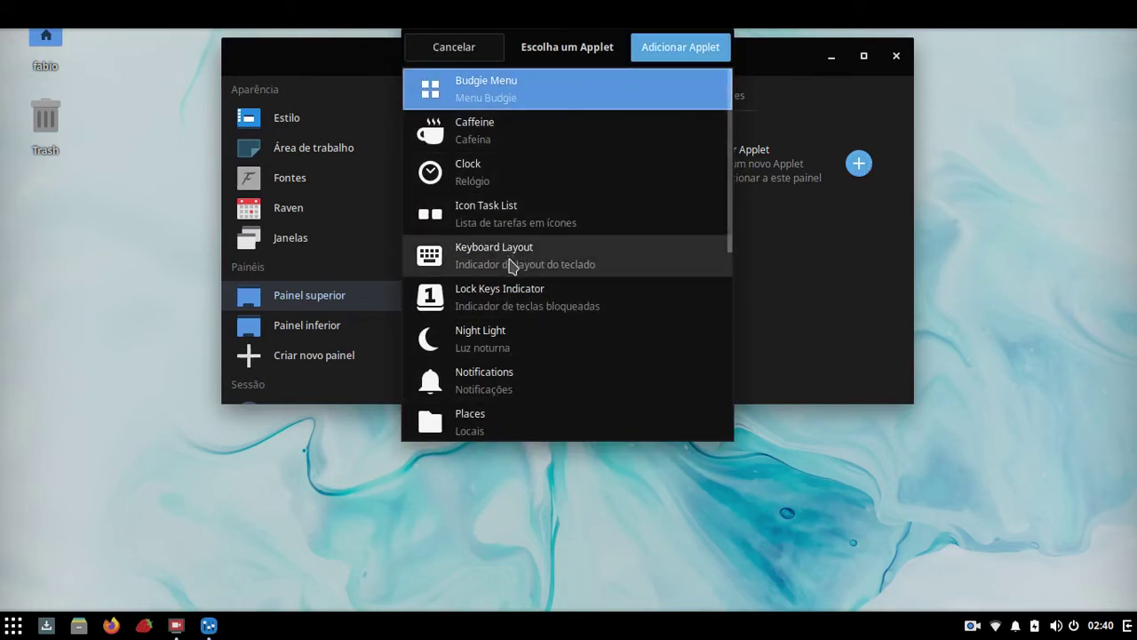
click(511, 296)
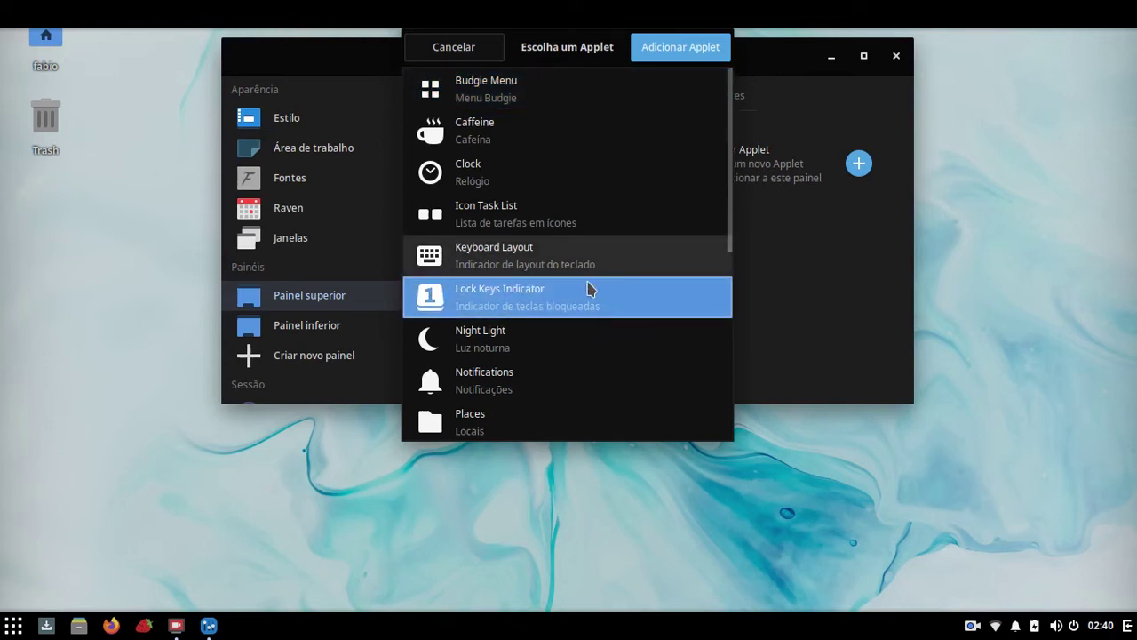
click(700, 46)
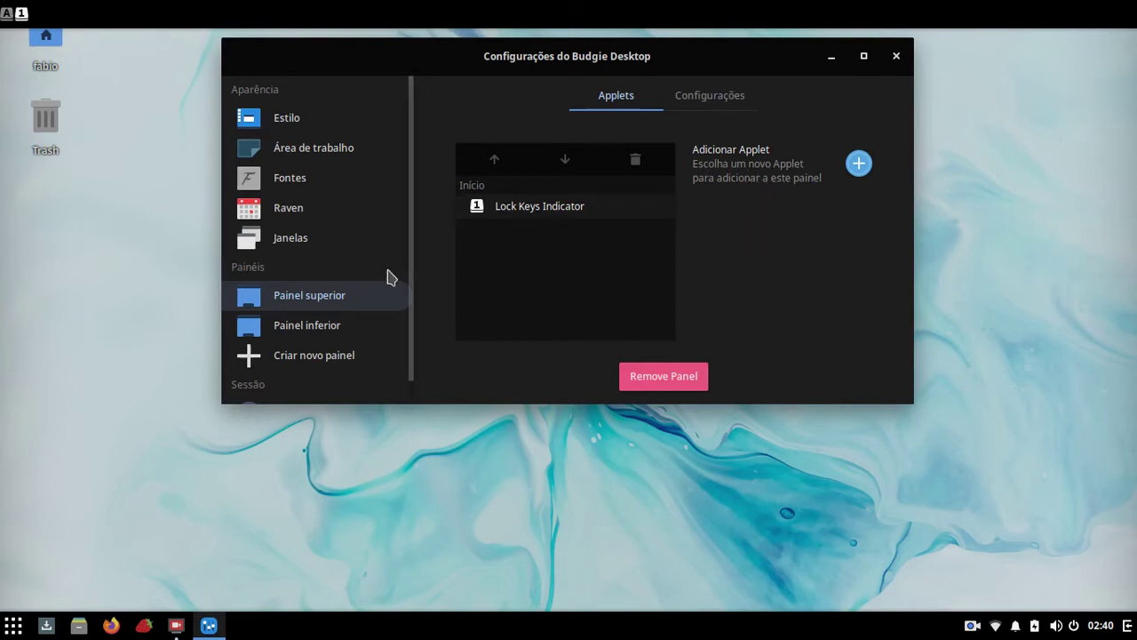
click(668, 380)
Step: Confirm removing the top panel, then add the Night Light applet to Painel inferior
click(736, 197)
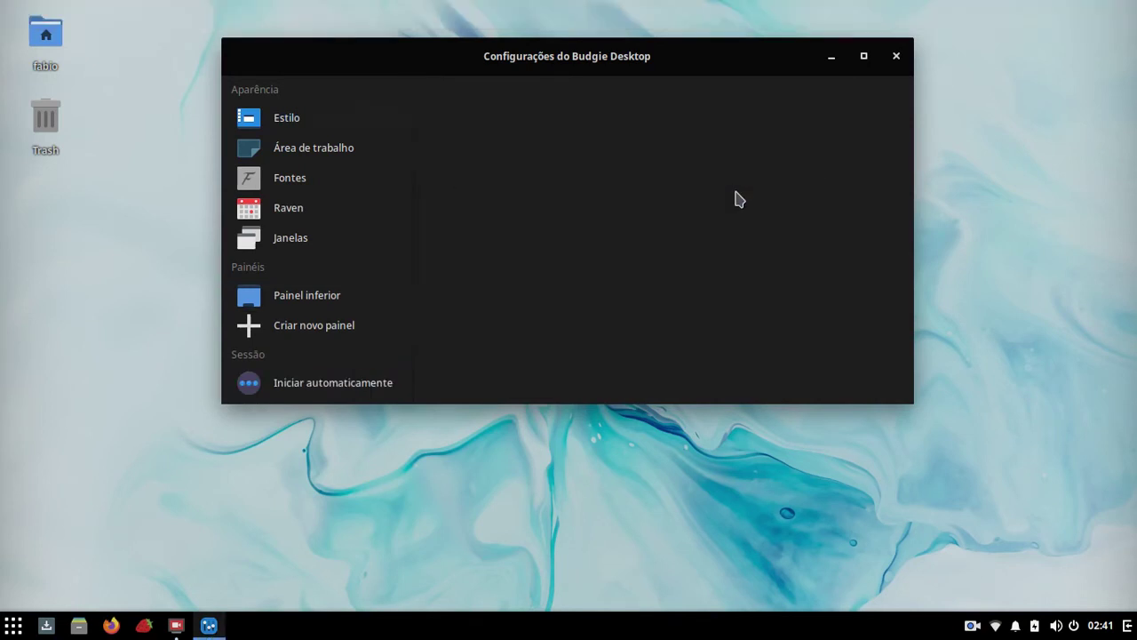
click(276, 303)
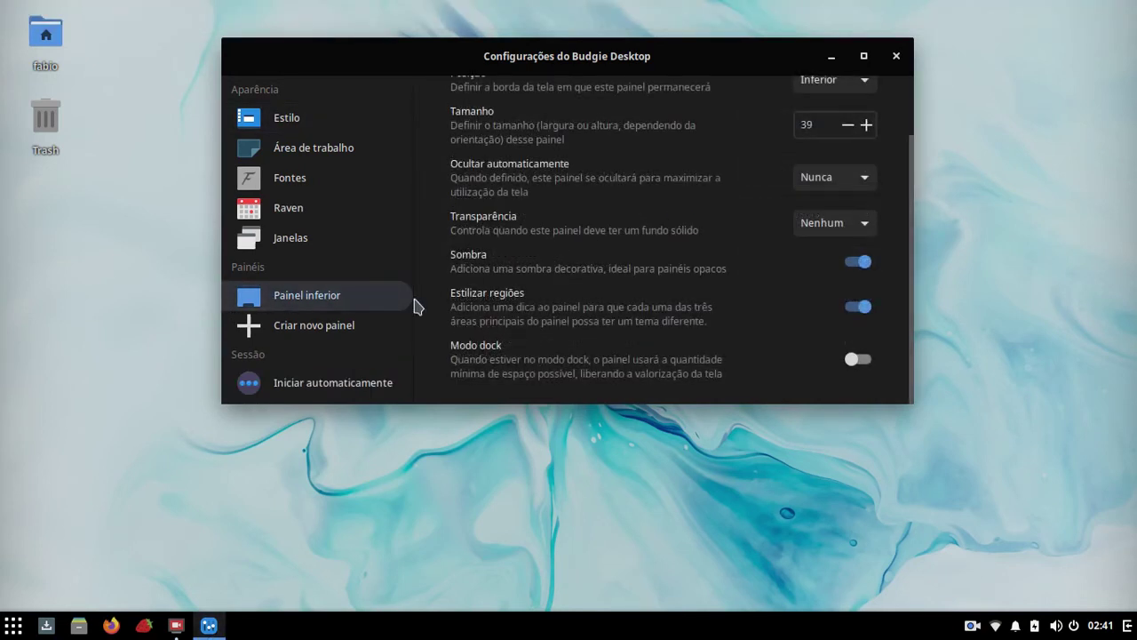
scroll(693, 205, up, 2)
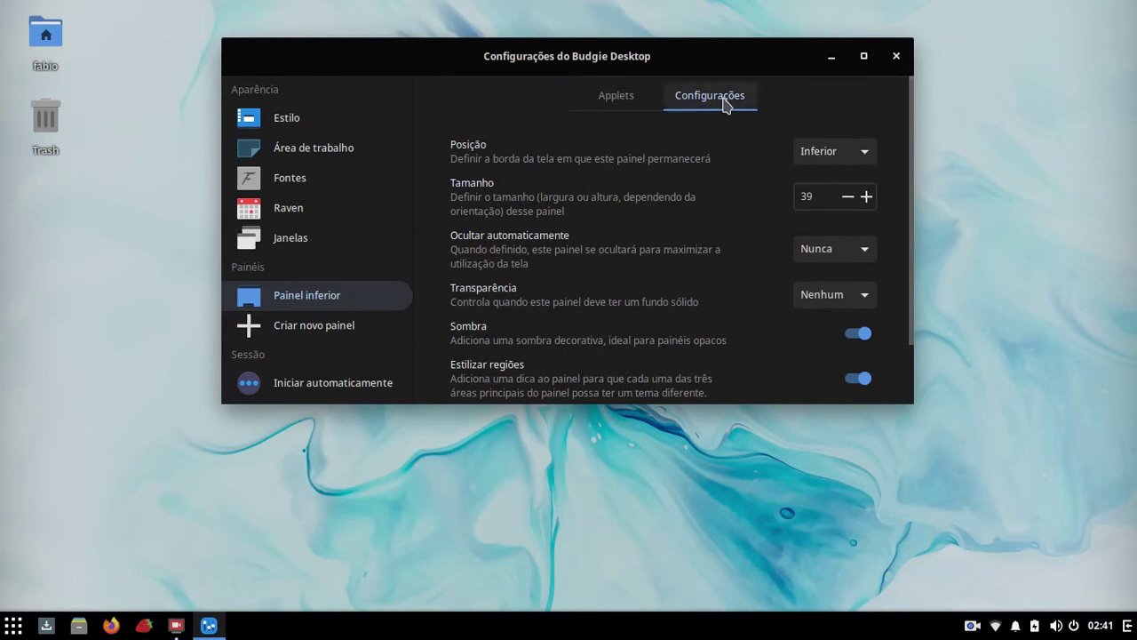
scroll(762, 292, down, 2)
scroll(742, 249, up, 2)
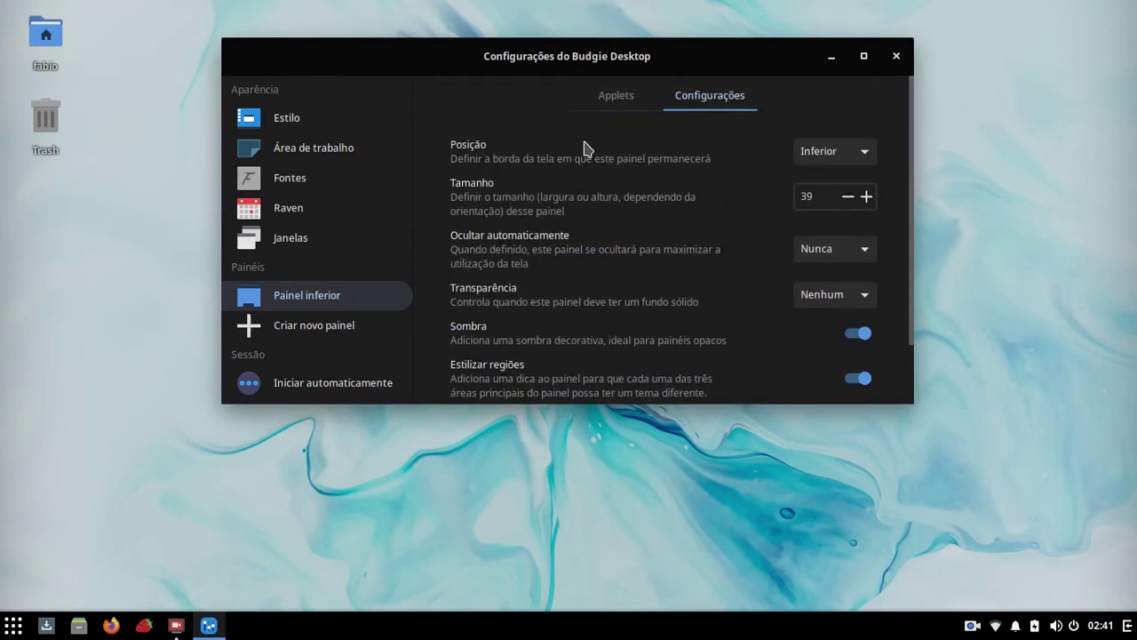
click(601, 98)
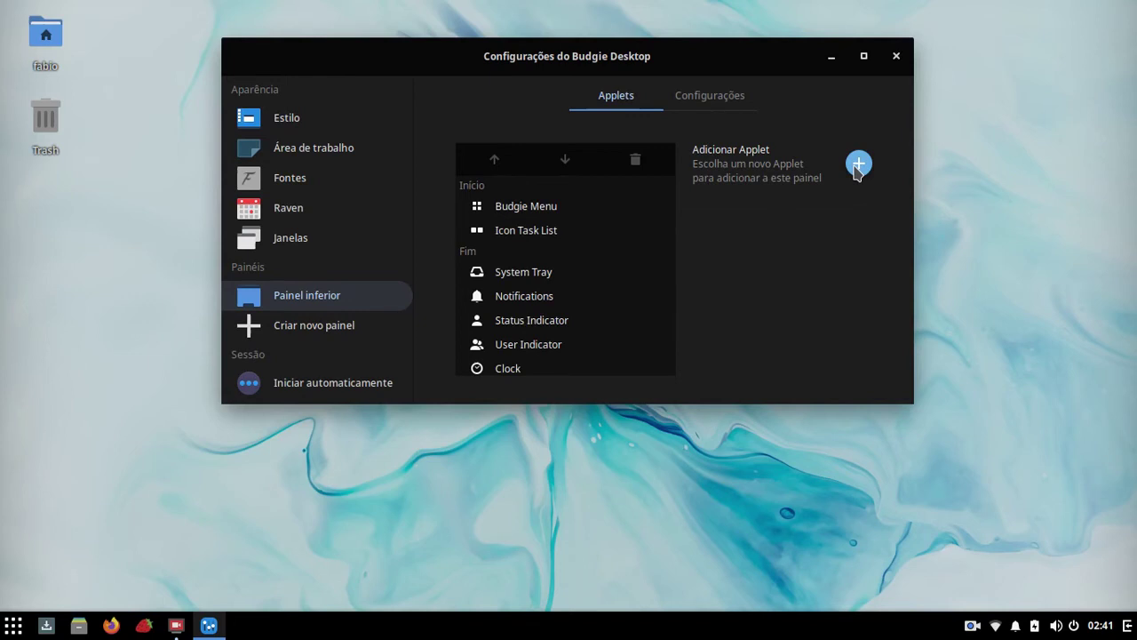
click(858, 164)
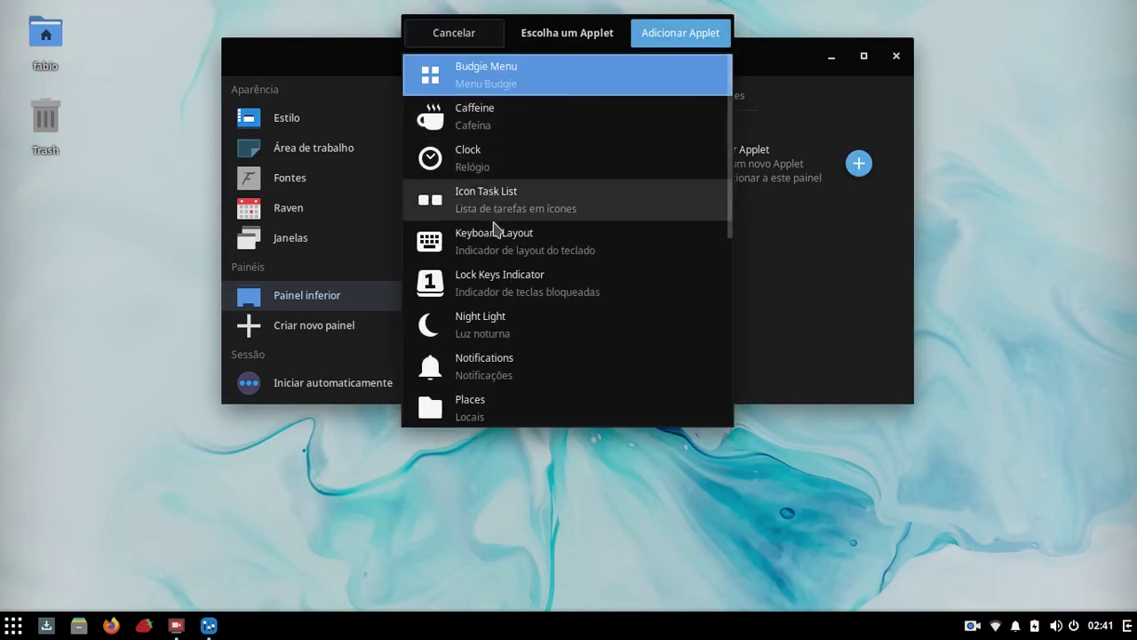
click(522, 331)
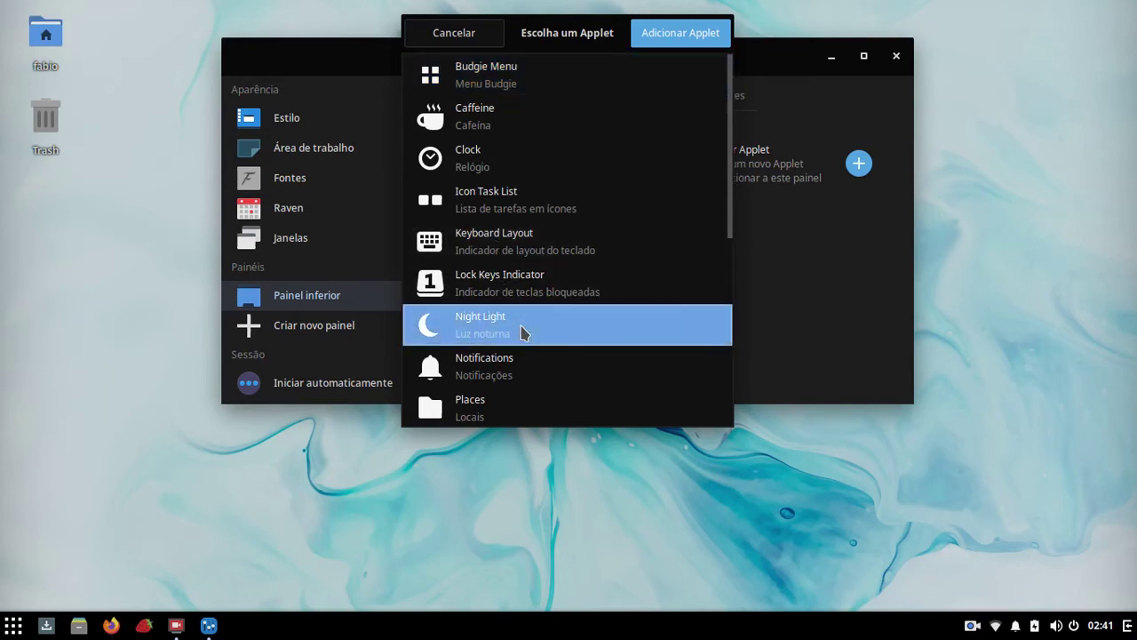
click(703, 35)
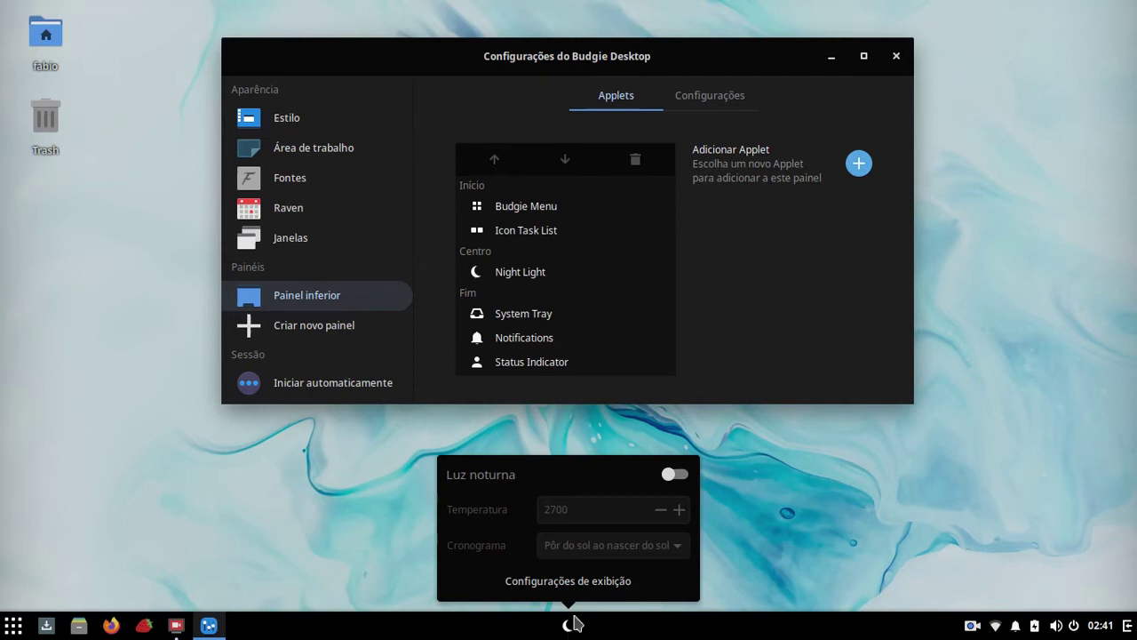
Step: Switch night light on and back off from its popup, then close the popup
click(673, 475)
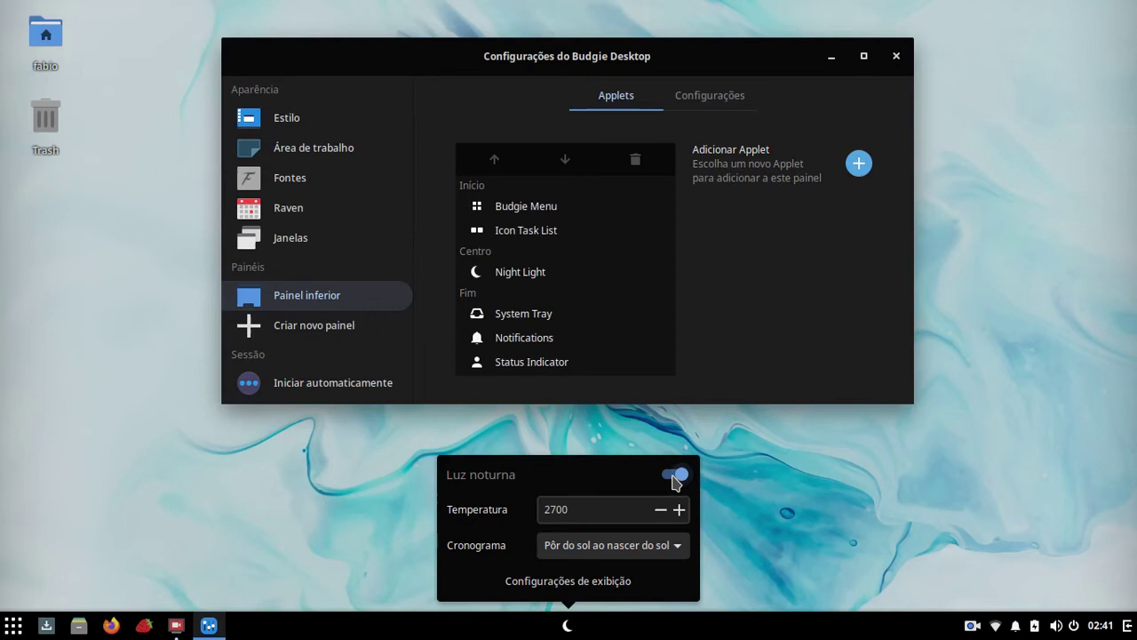
click(672, 475)
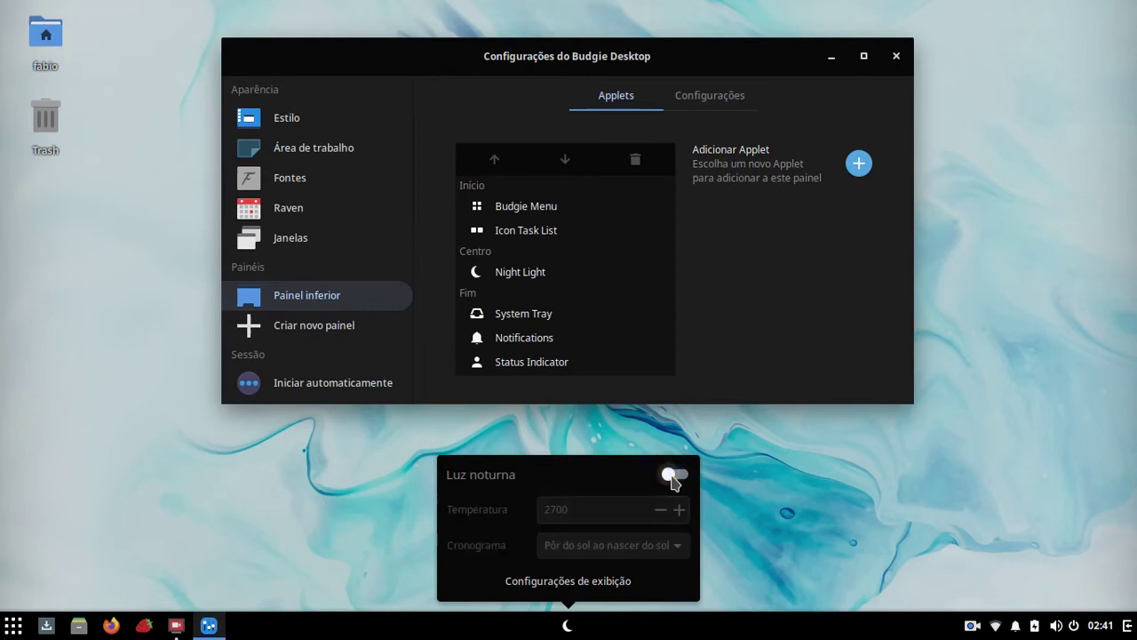
click(516, 278)
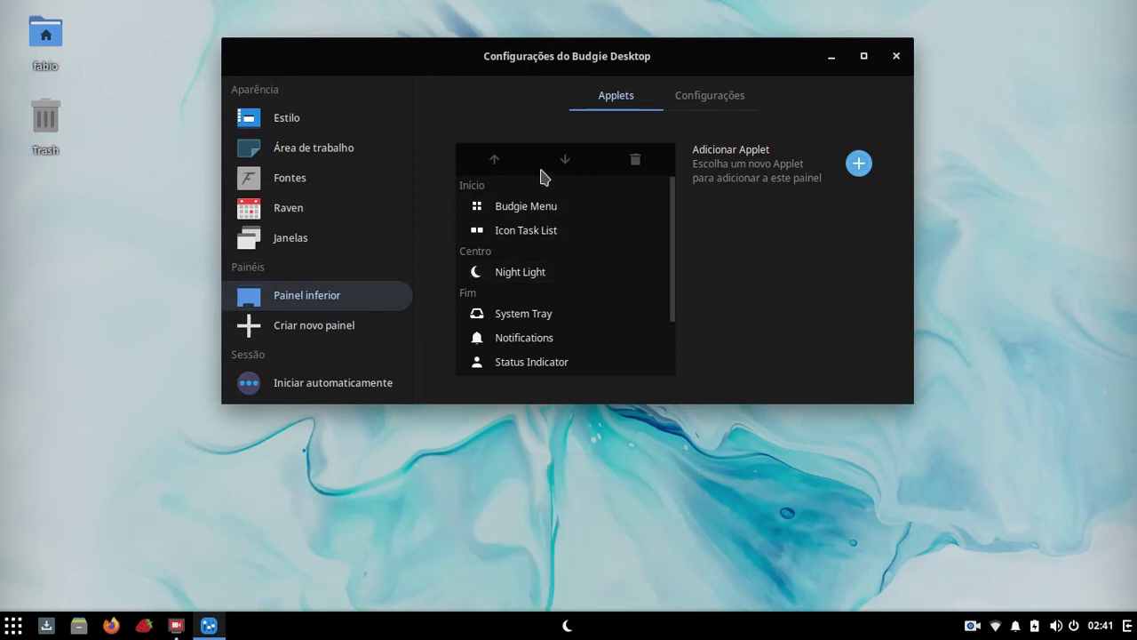
Step: Move Night Light through the start, centre and end sections, then begin removing it
click(513, 275)
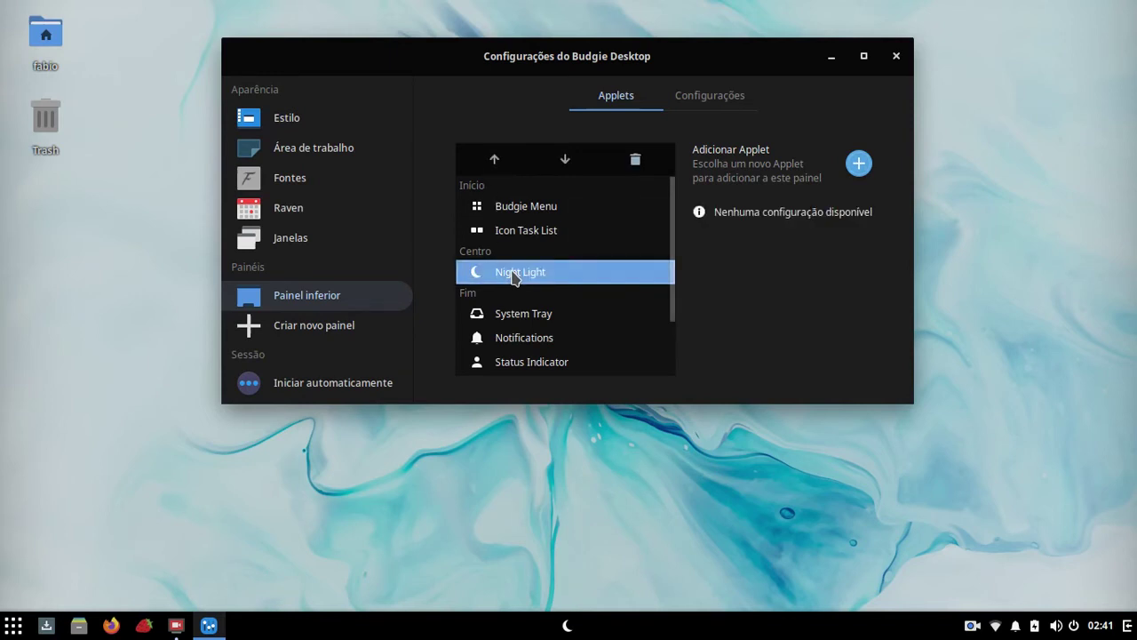
click(564, 162)
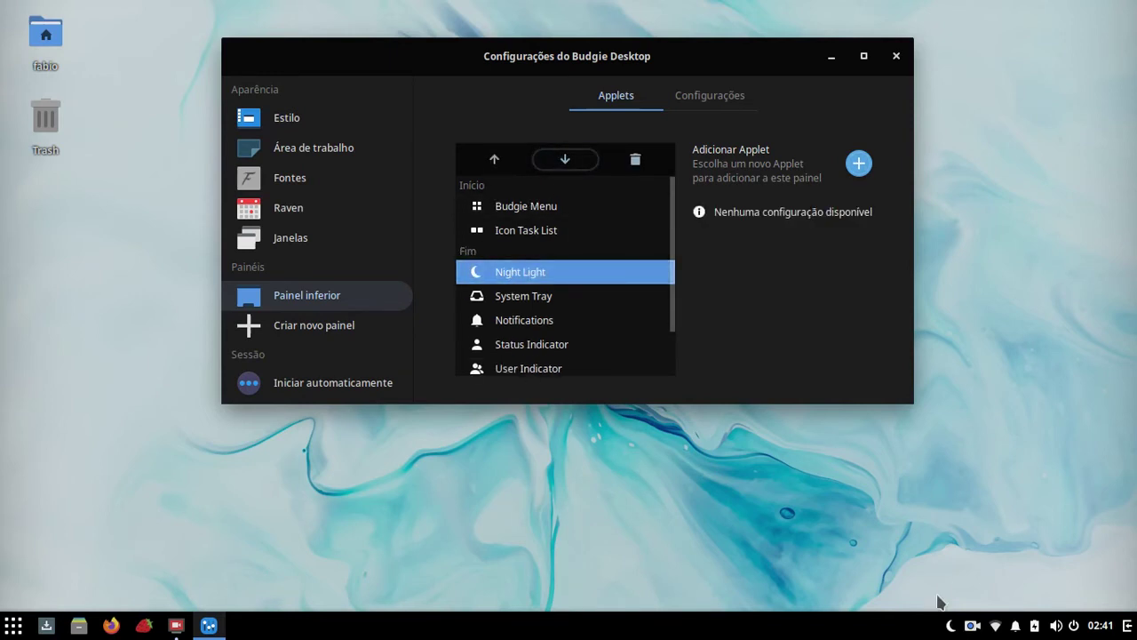
click(498, 161)
click(501, 163)
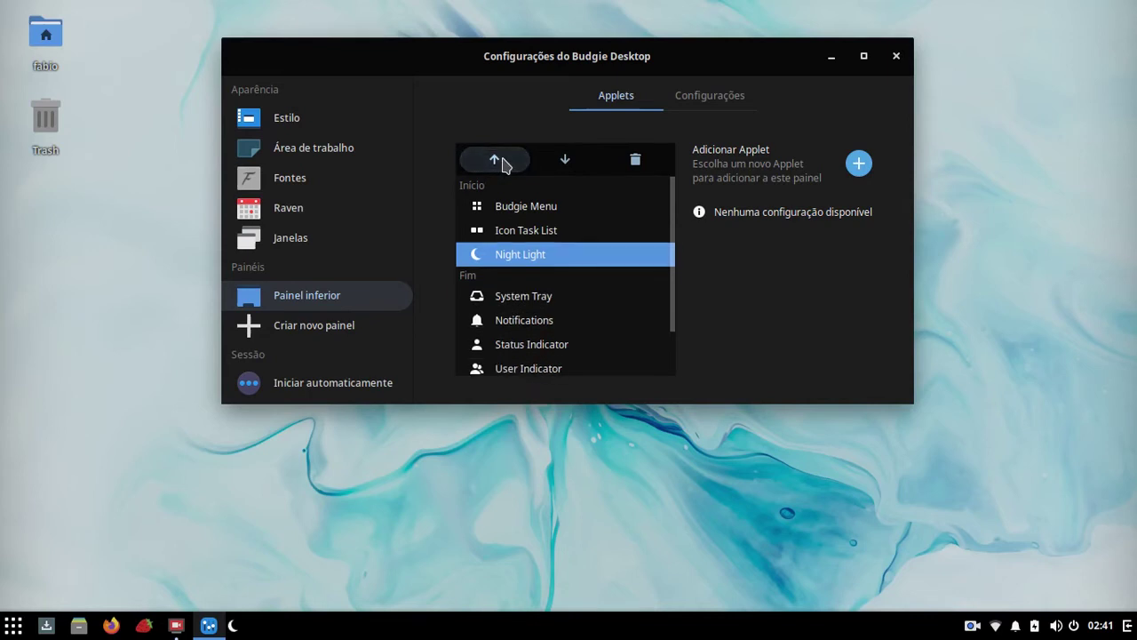
click(565, 161)
click(565, 162)
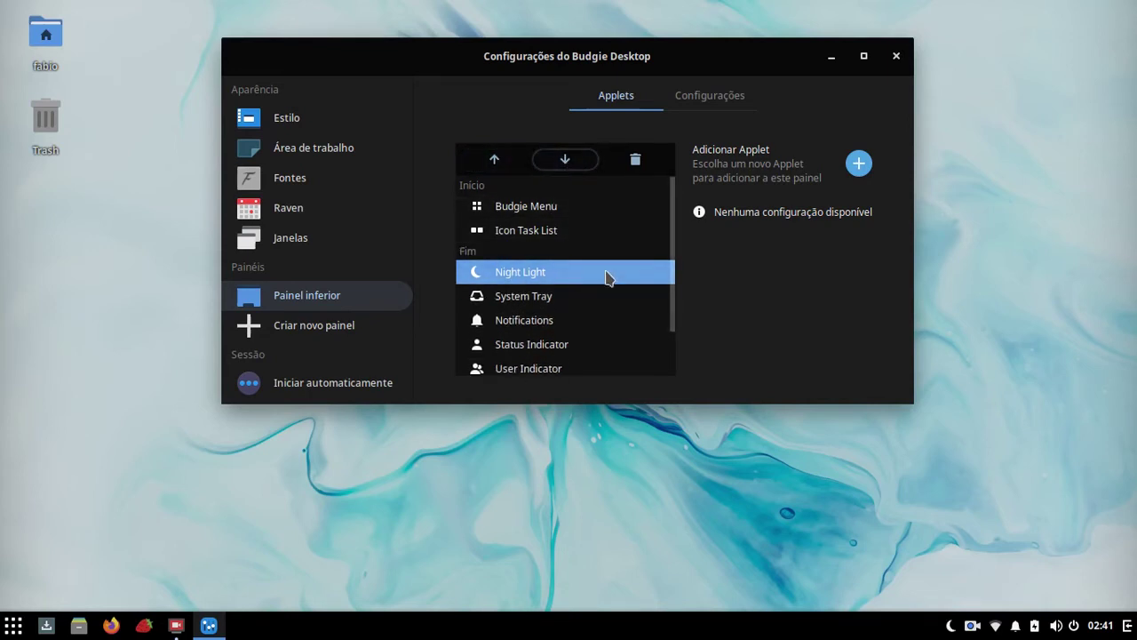
click(500, 278)
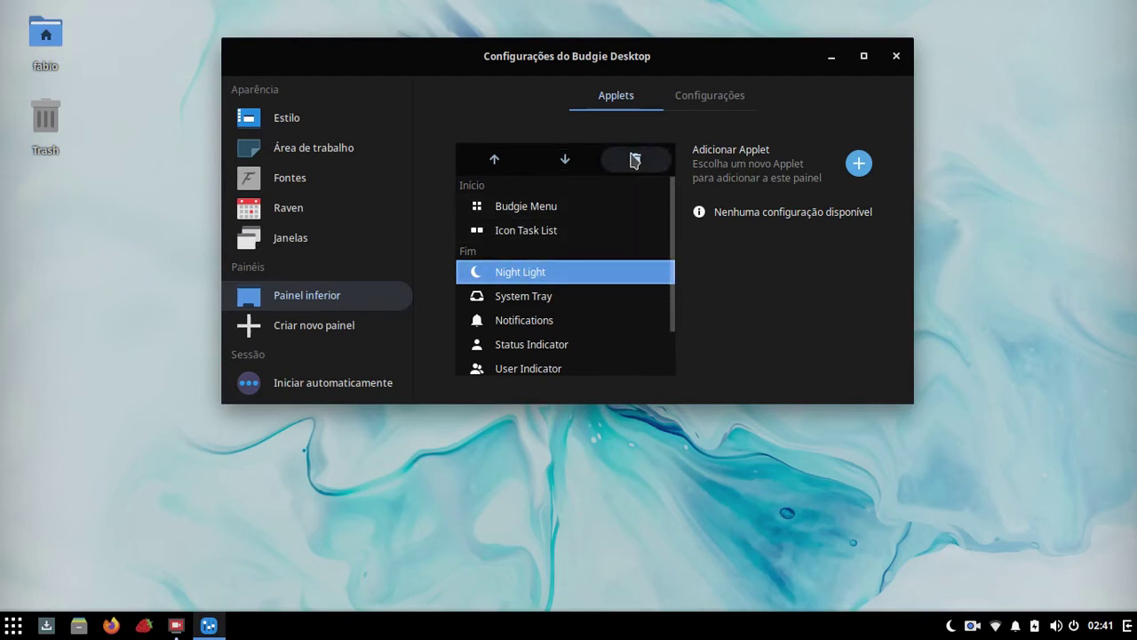
click(634, 160)
click(731, 171)
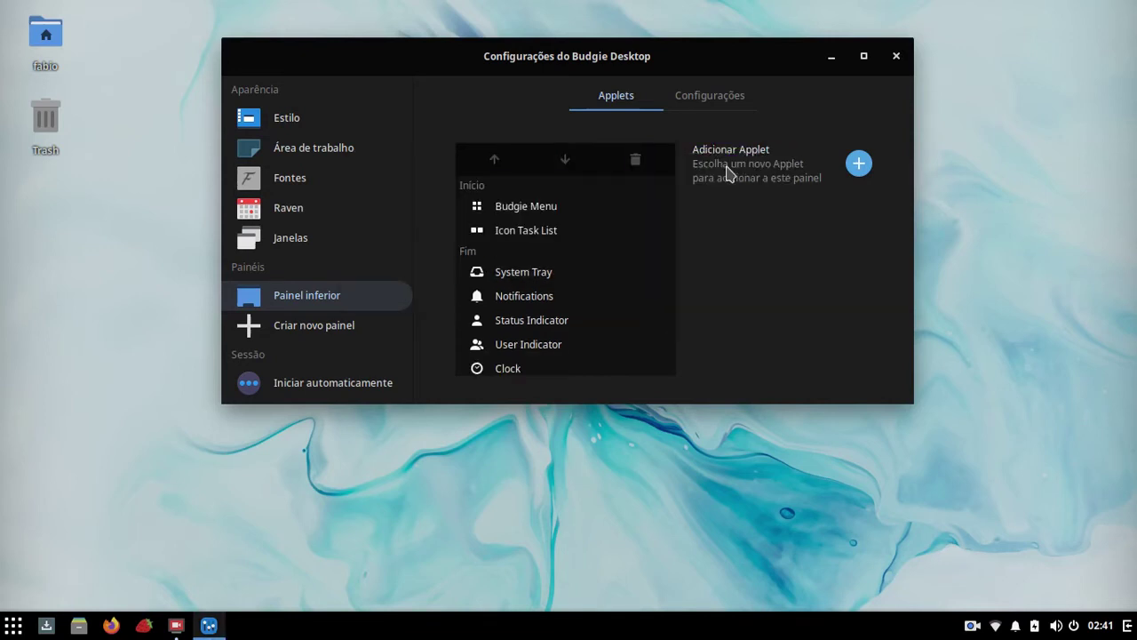
scroll(578, 258, down, 1)
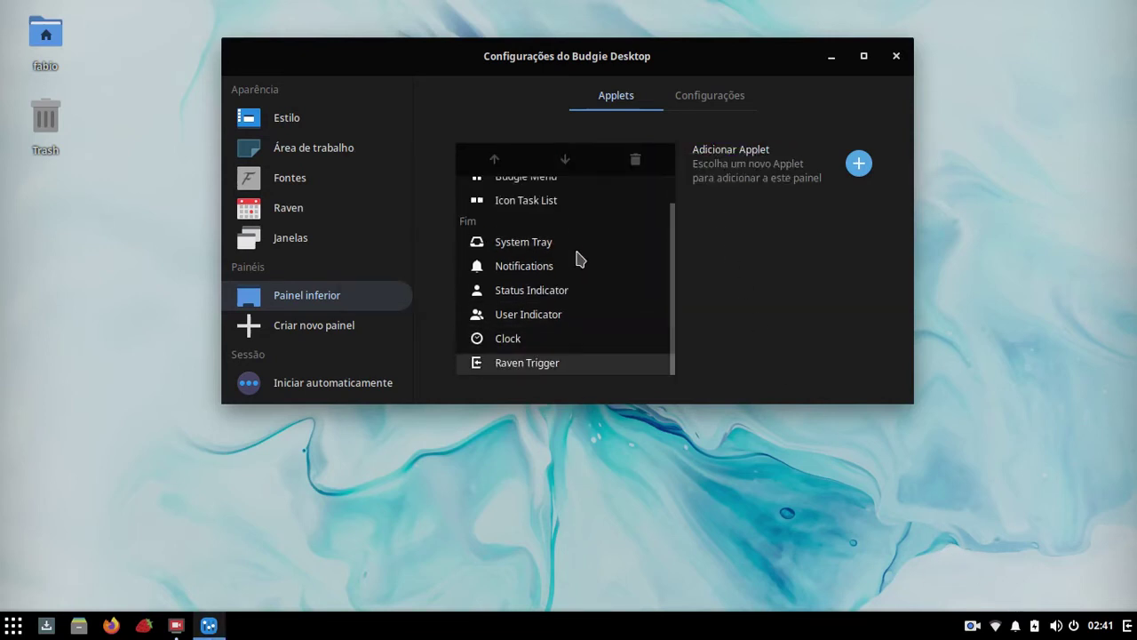
scroll(584, 269, up, 1)
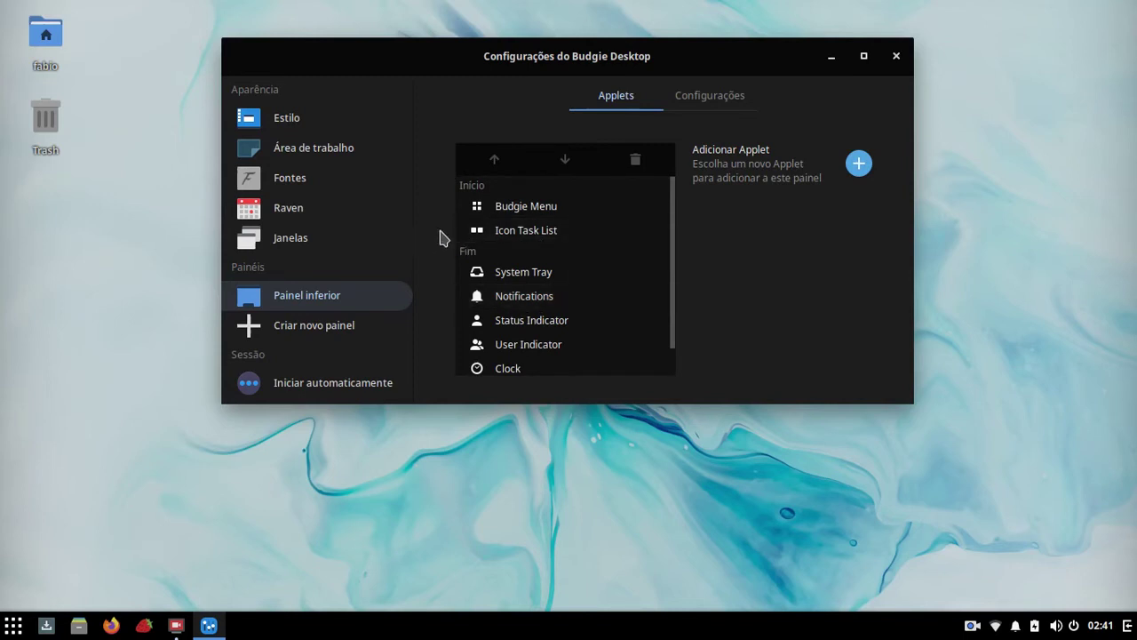
click(525, 370)
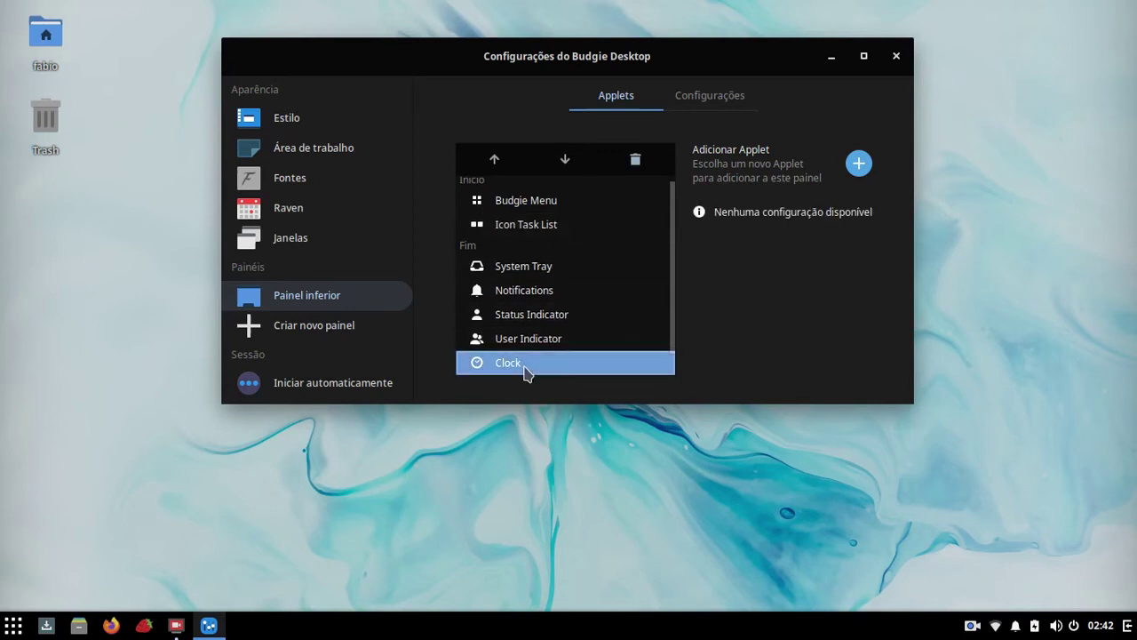
click(704, 97)
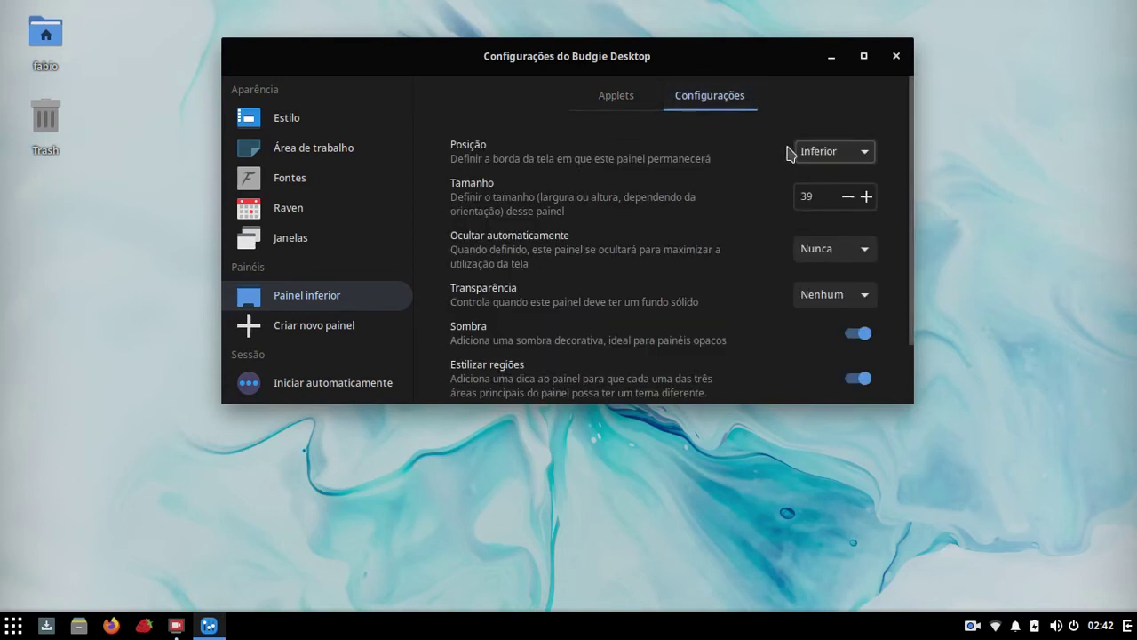
click(620, 111)
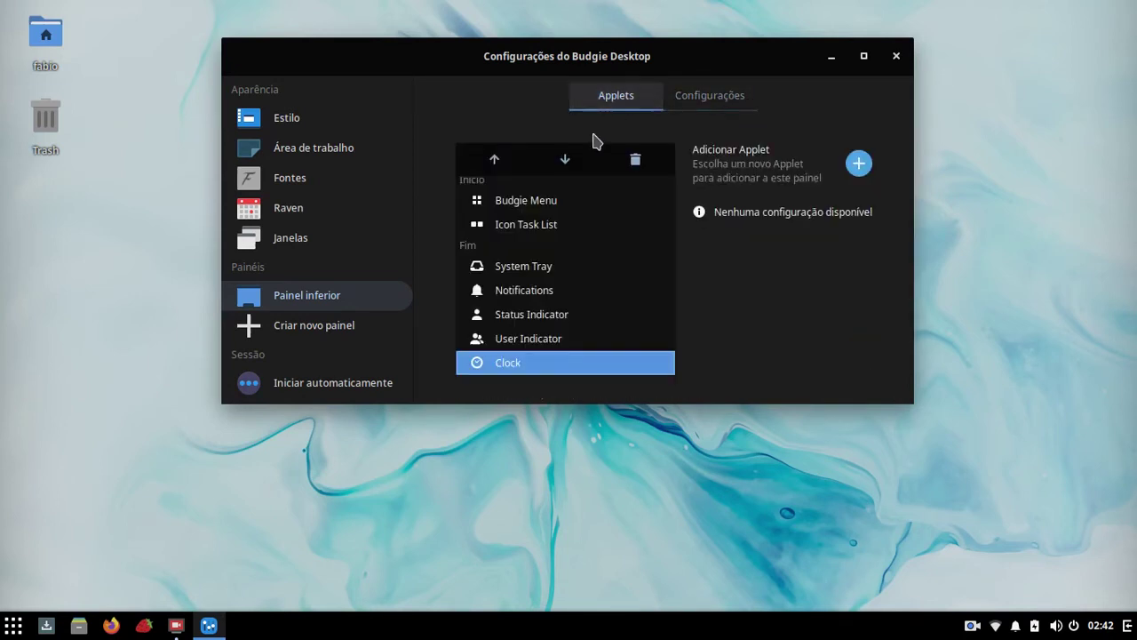
click(533, 204)
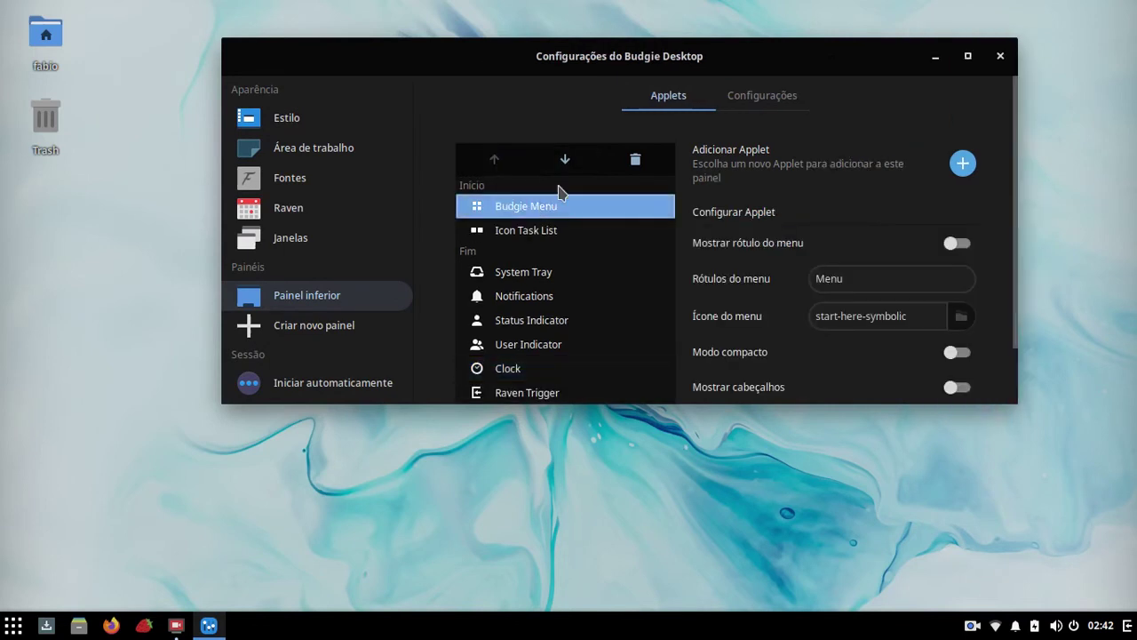
click(761, 106)
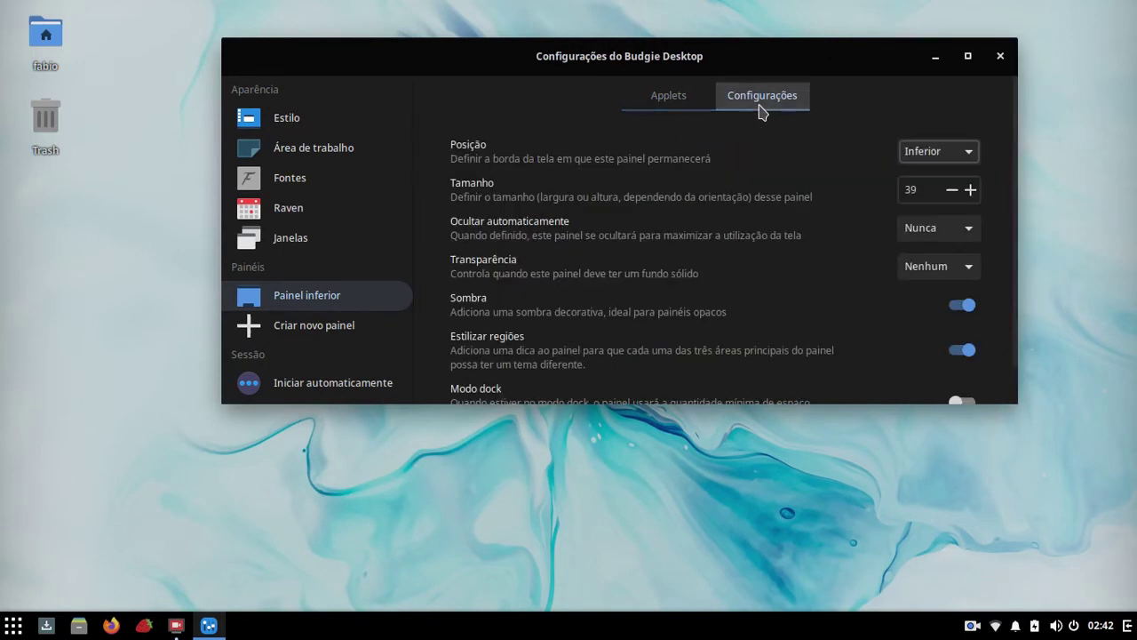
click(682, 105)
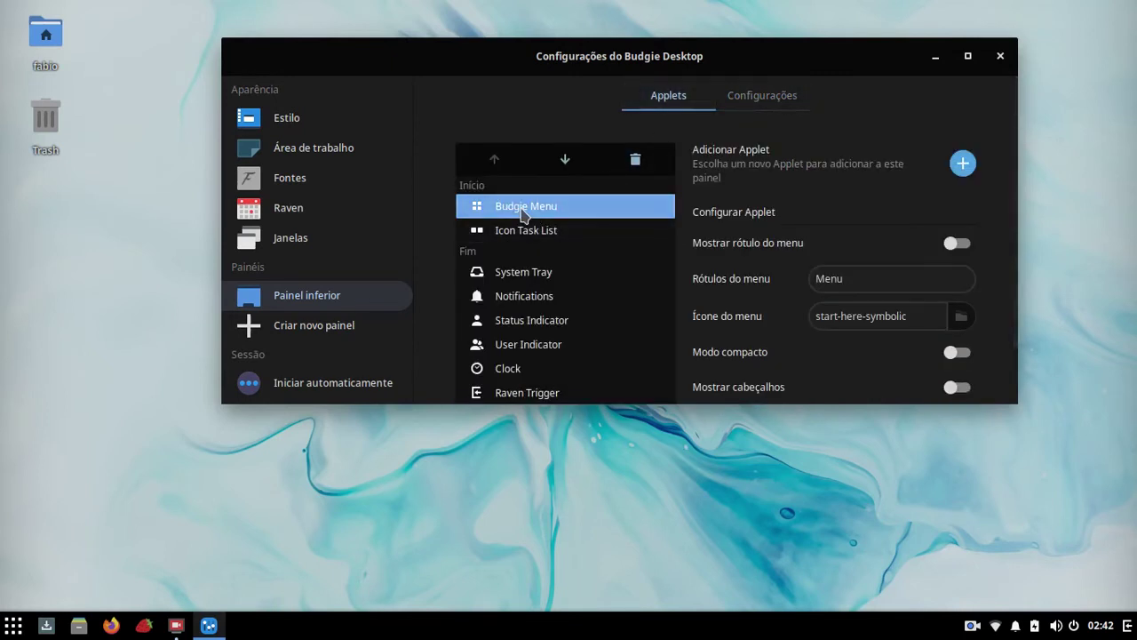
click(965, 255)
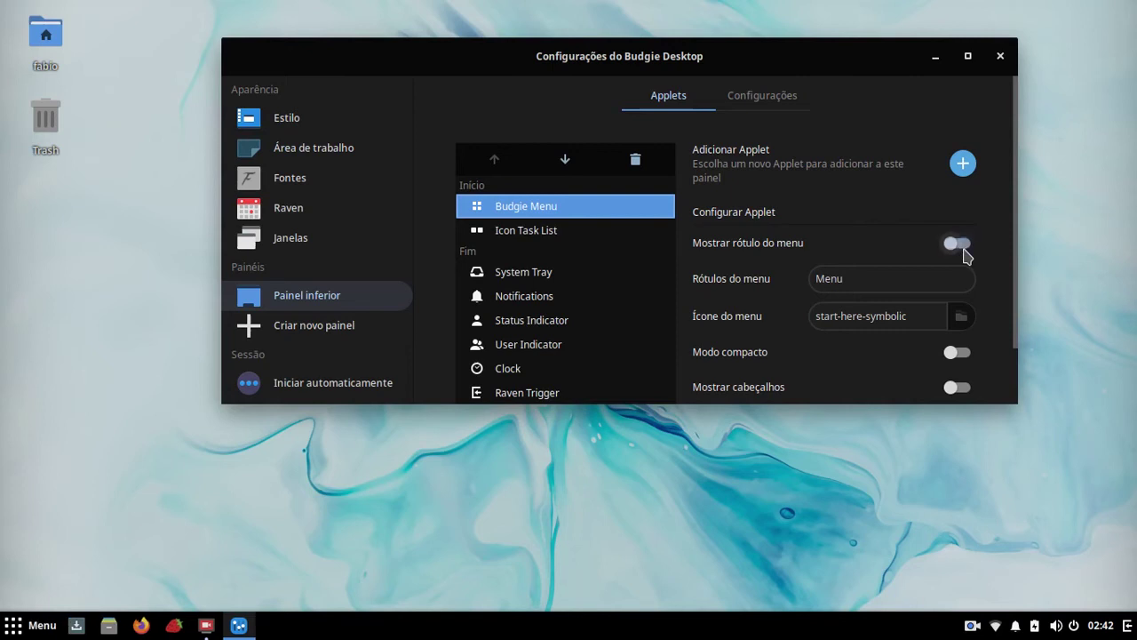
click(952, 249)
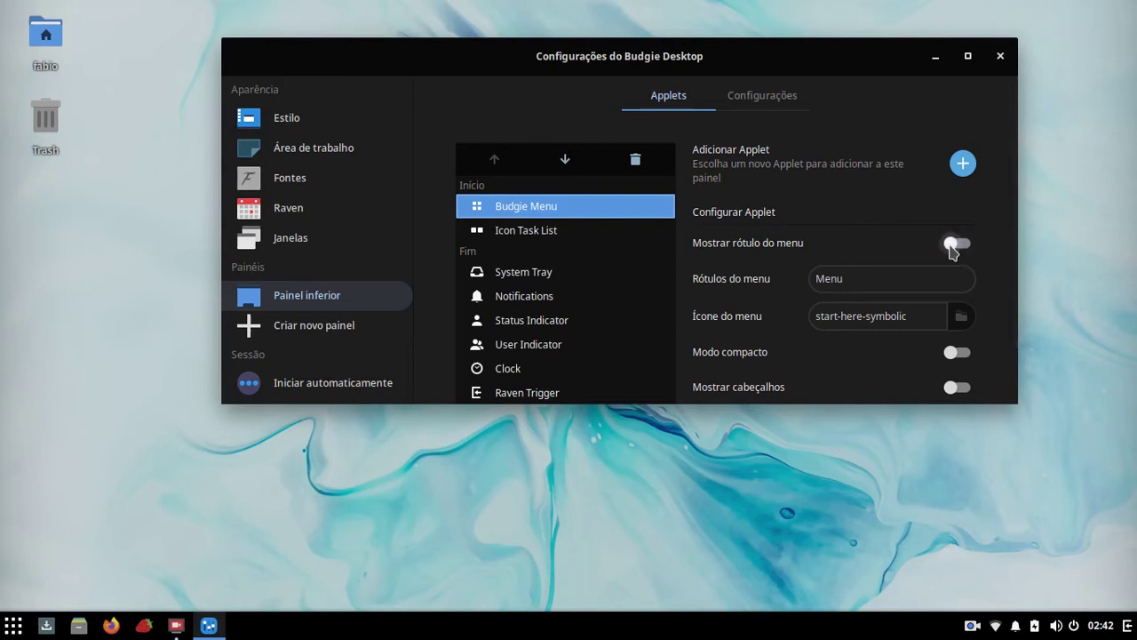
click(952, 250)
double_click(49, 626)
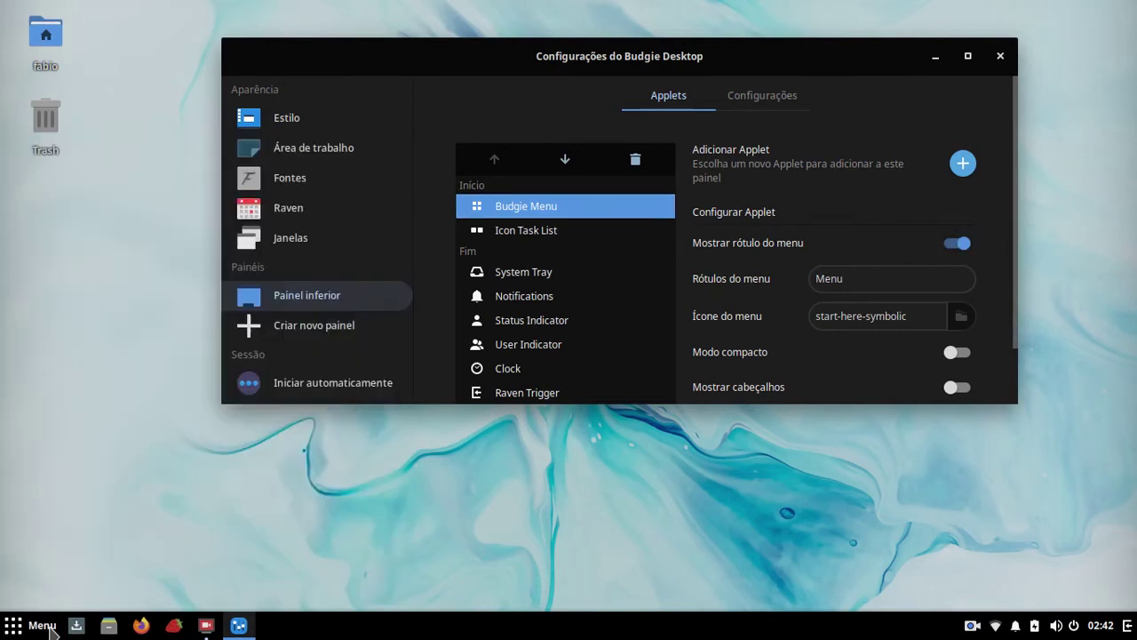
click(960, 252)
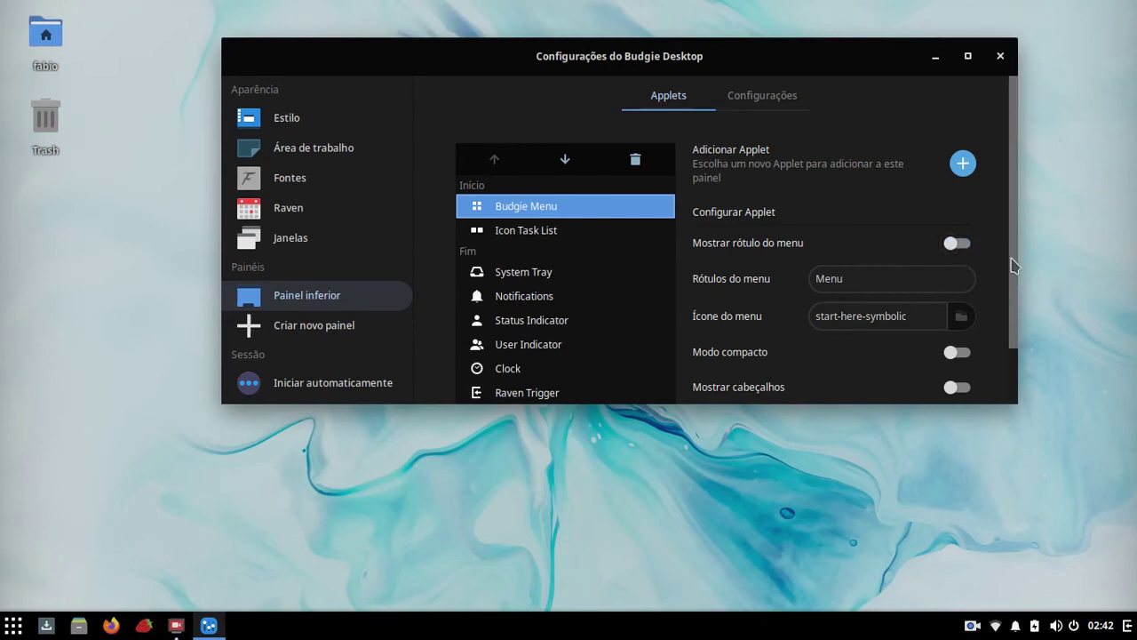
Step: Turn on the menu's Modo compacto and view the application menu in compact layout
drag(1012, 254, 1013, 316)
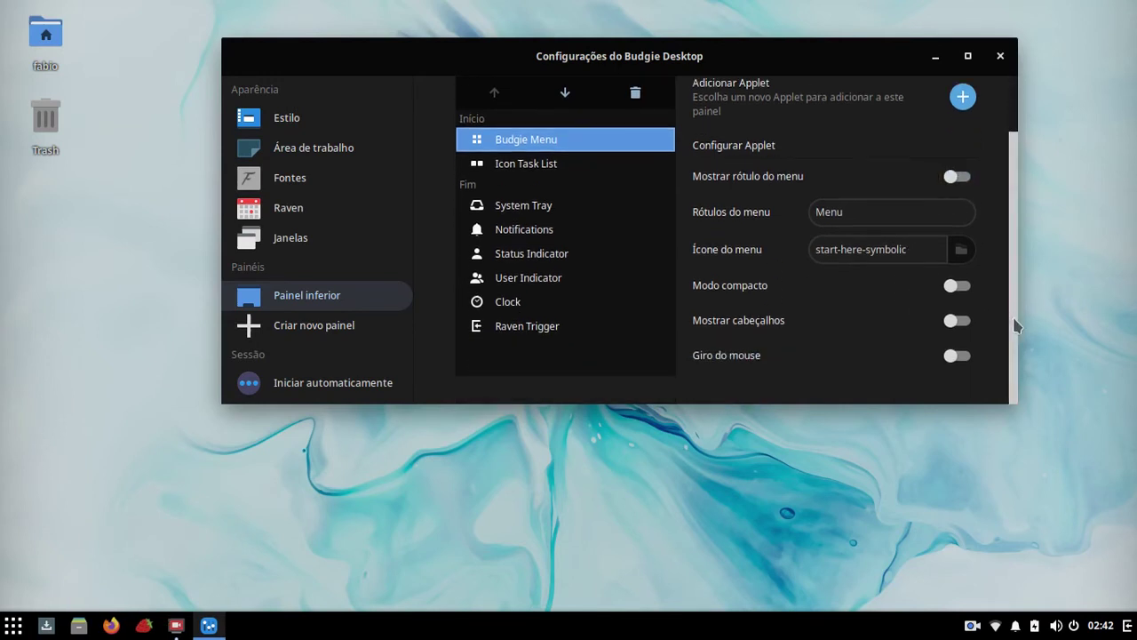
click(952, 285)
click(13, 626)
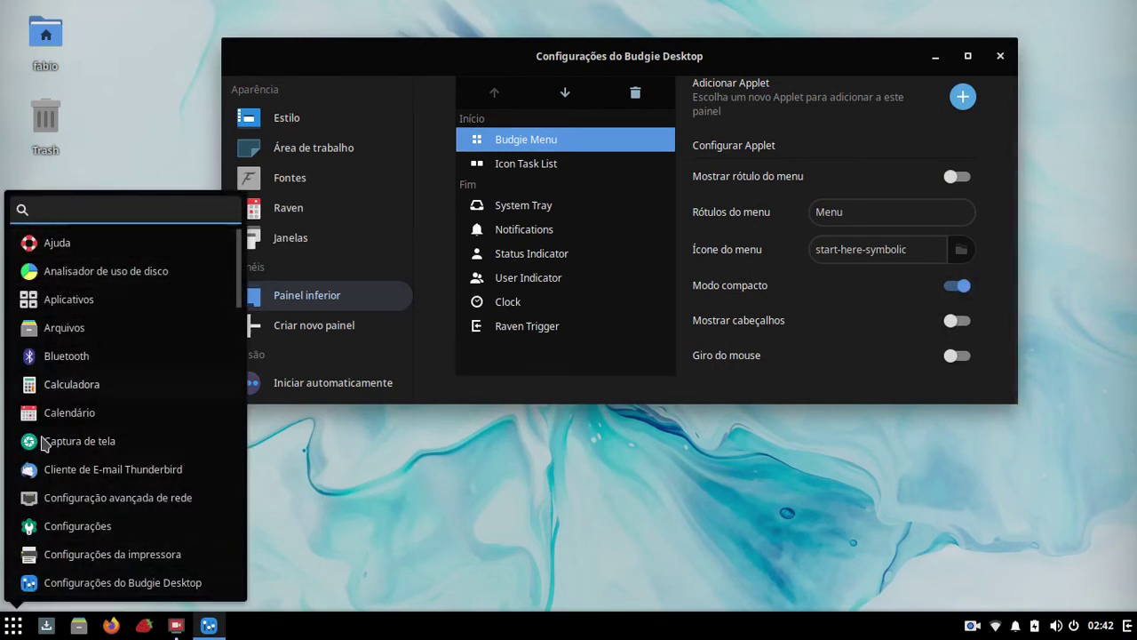
scroll(139, 436, down, 5)
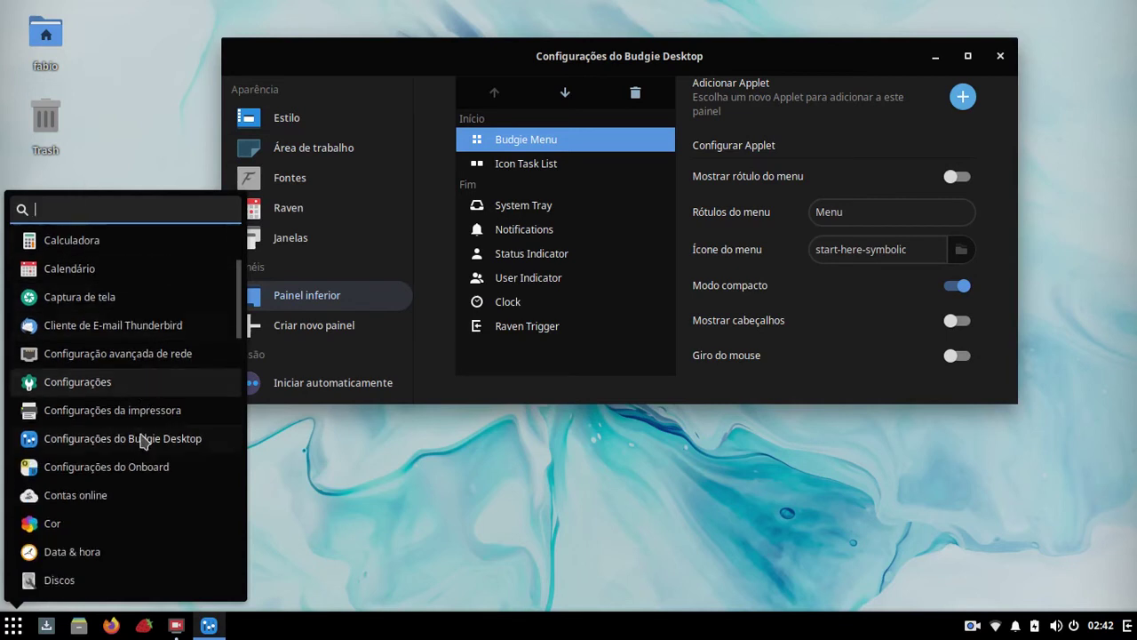
scroll(139, 436, down, 3)
click(132, 157)
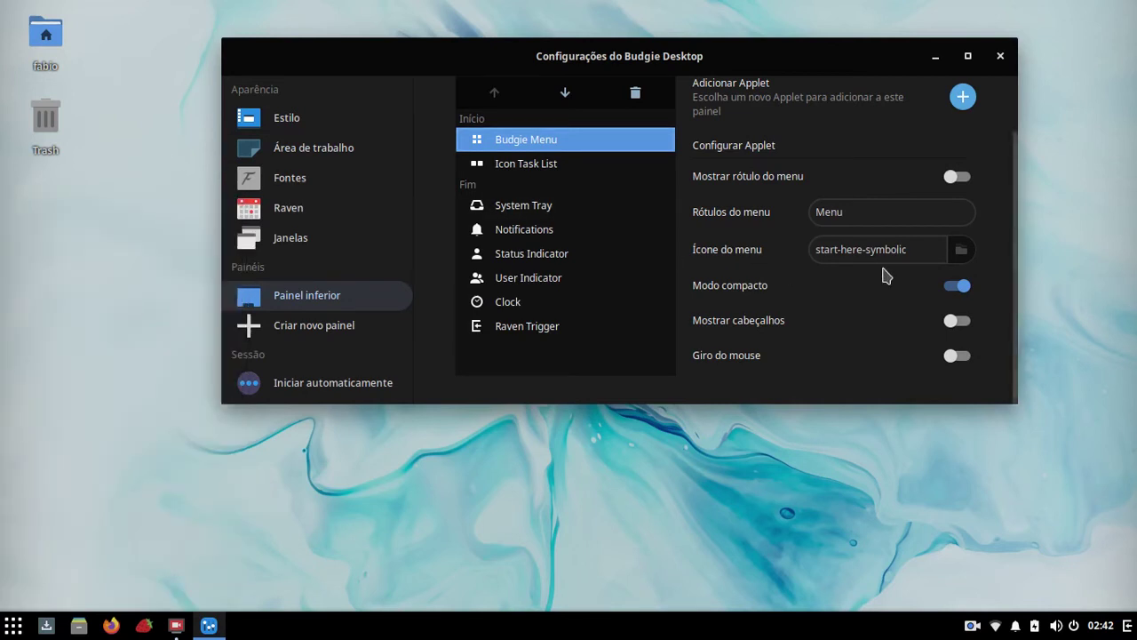
Step: Turn compact mode off and browse the full menu's categories, including Acessórios
click(966, 283)
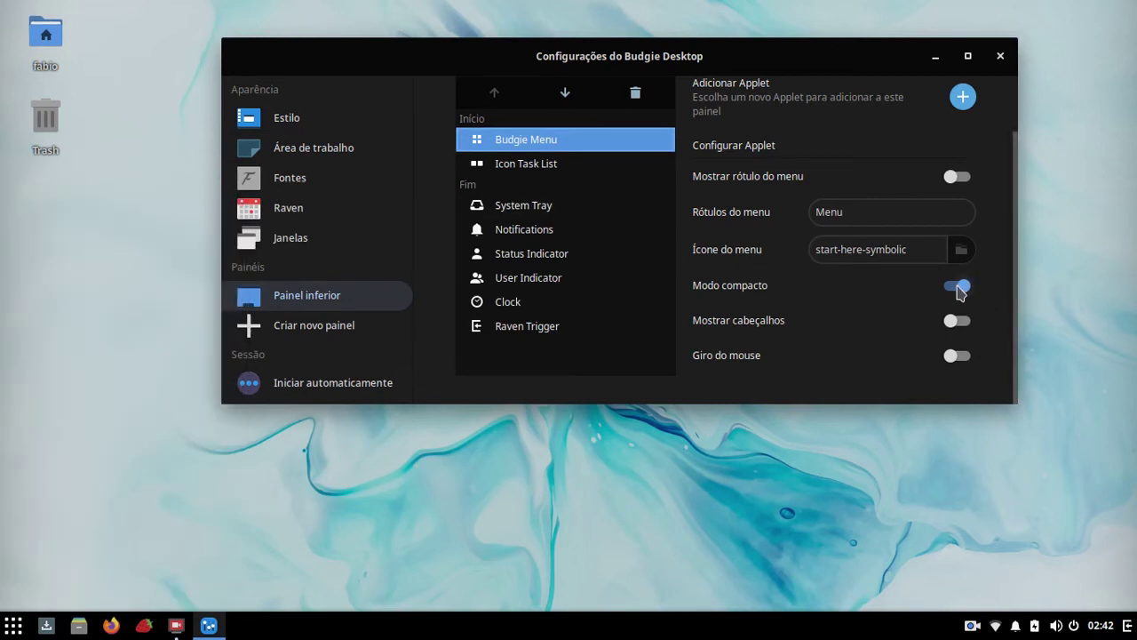
click(13, 625)
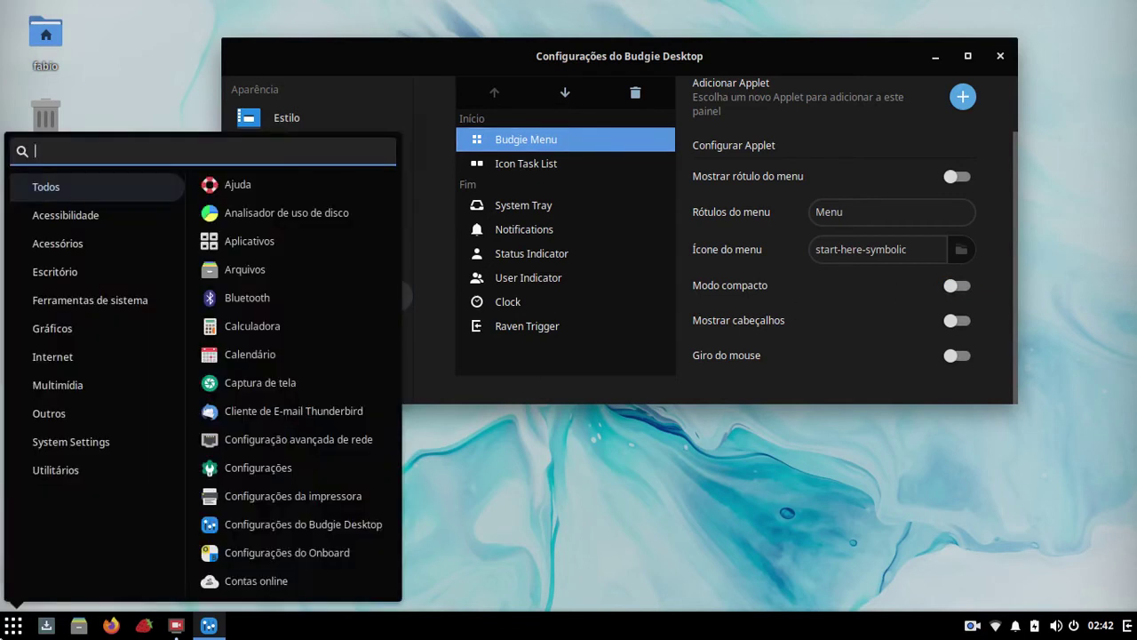
click(62, 331)
click(137, 112)
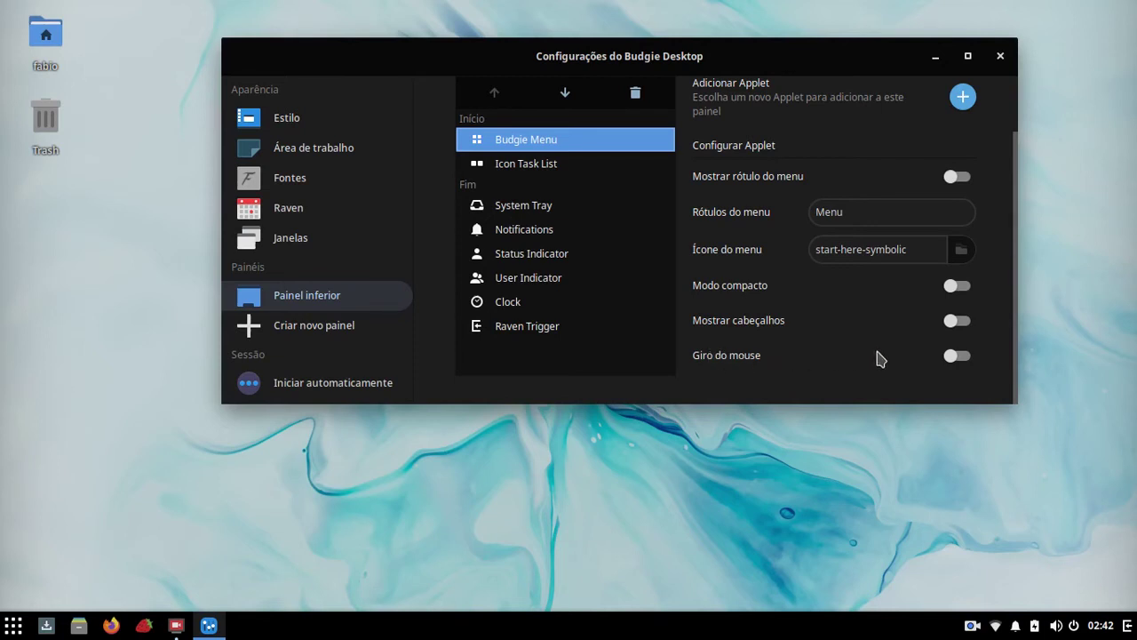
click(10, 624)
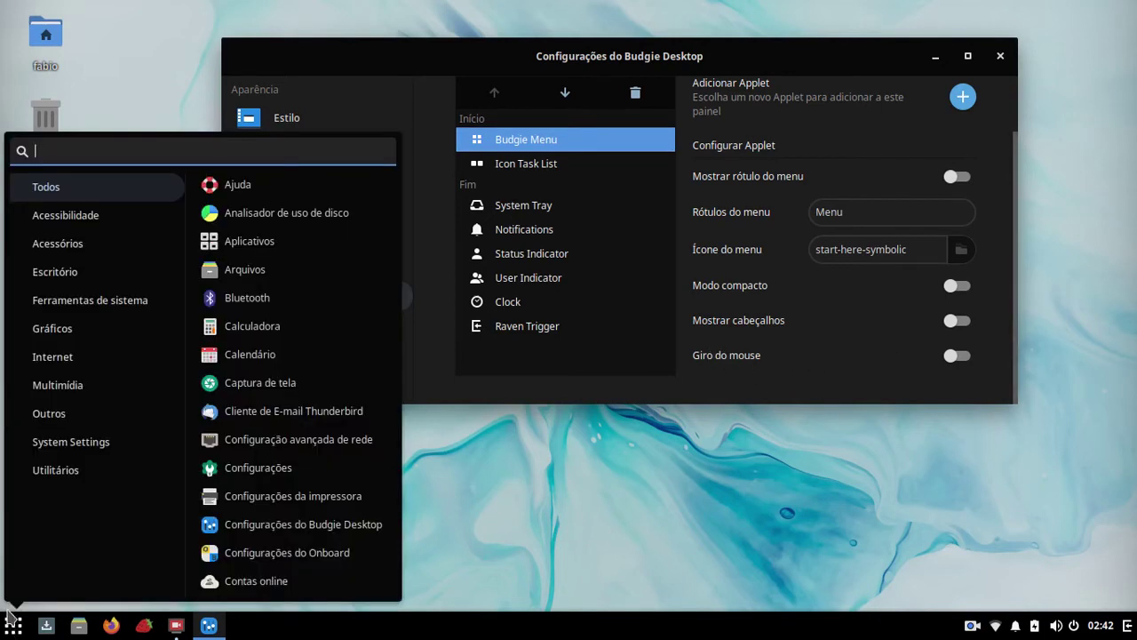
click(67, 255)
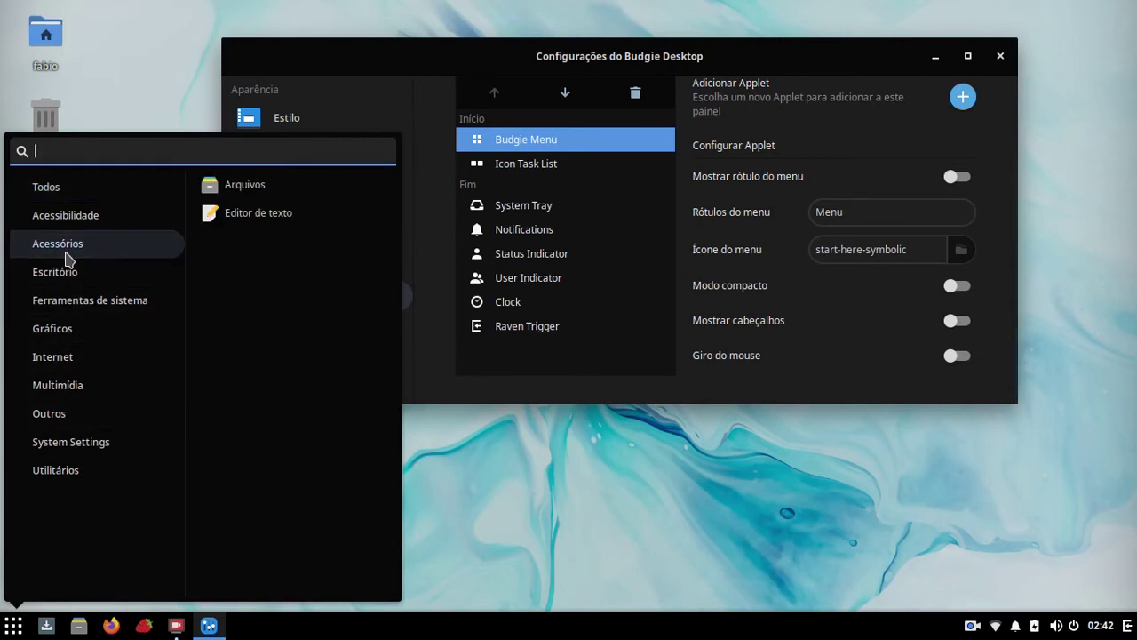
click(1135, 292)
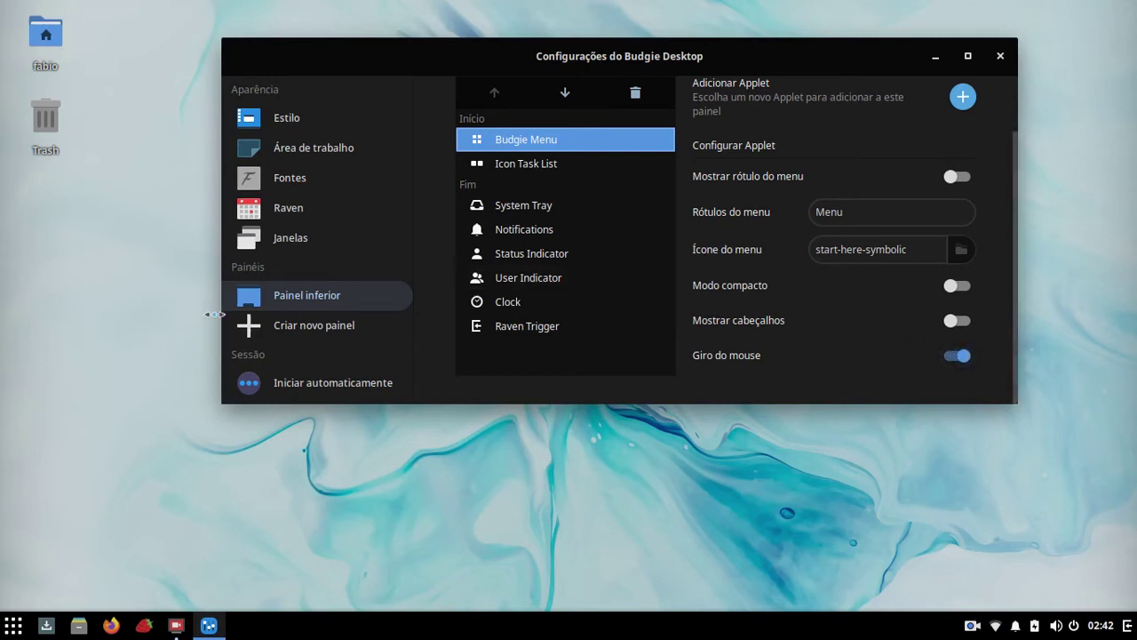
Step: Test category rollover in the menu, switch rollover off, and show Icon Task List settings
click(5, 631)
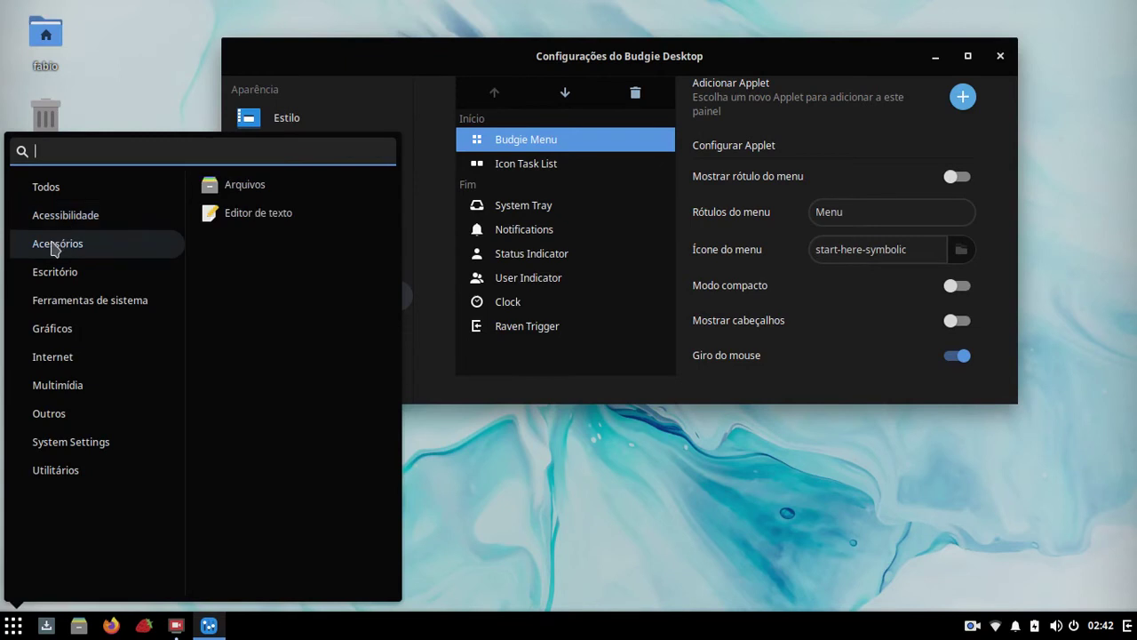
mouse_move(83, 276)
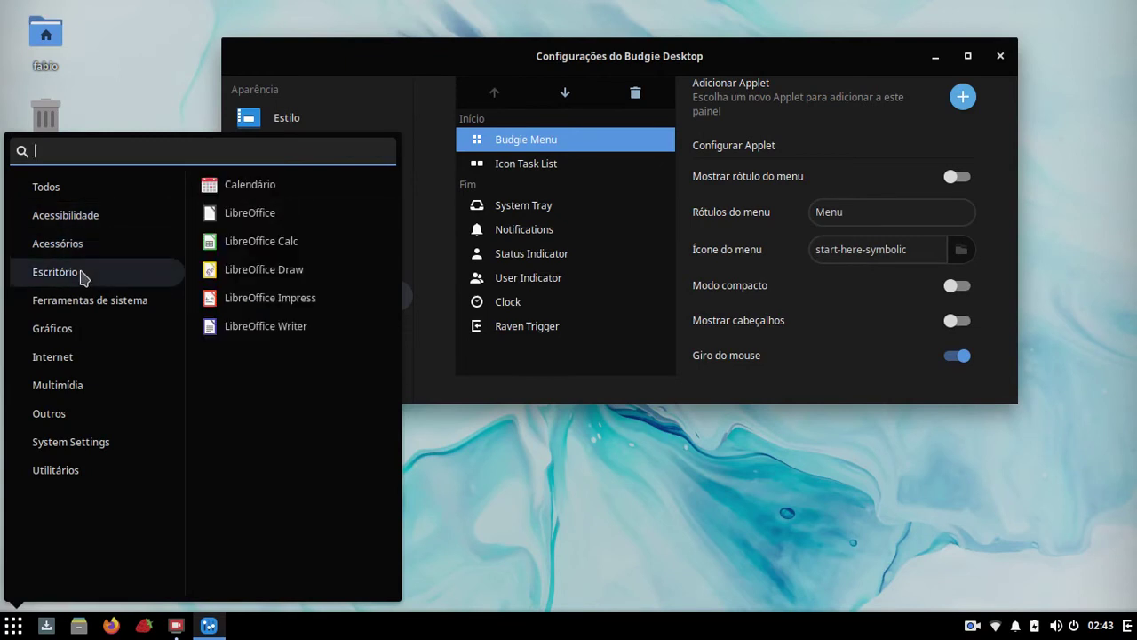
mouse_move(76, 307)
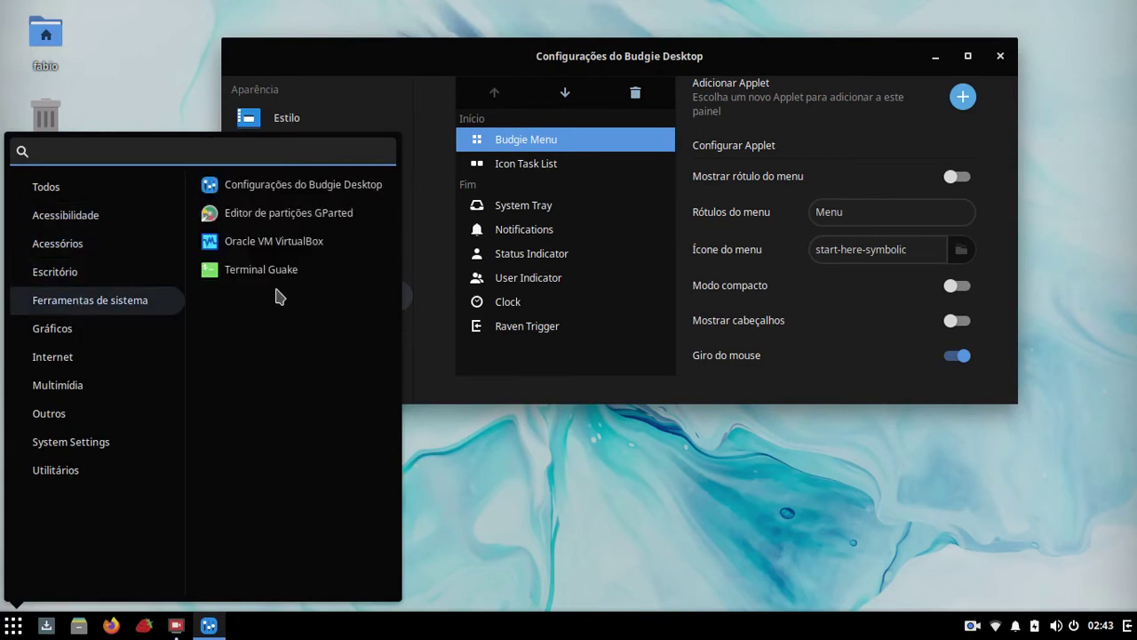
click(840, 492)
click(951, 360)
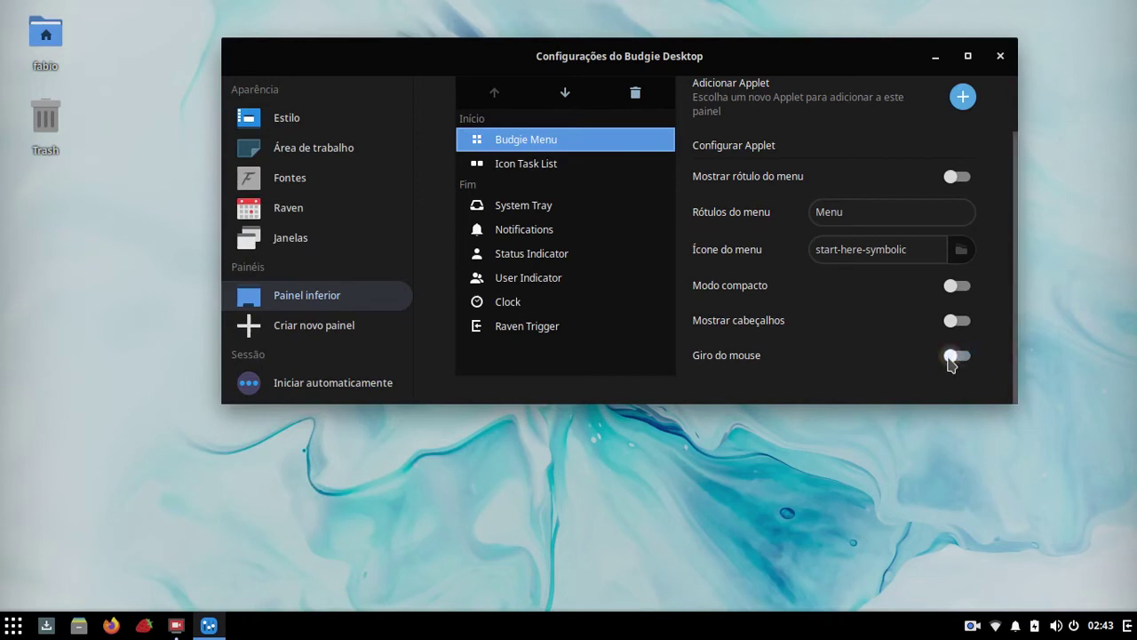
click(508, 167)
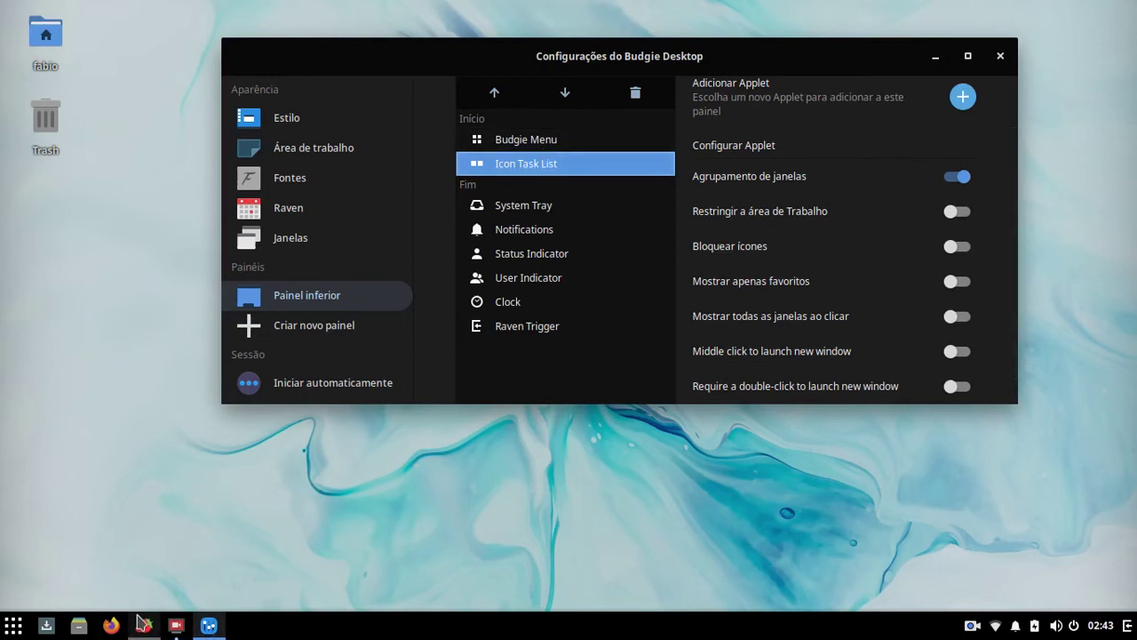
Step: Toggle Agrupamento de janelas off and back on, then launch Firefox from the taskbar
click(210, 625)
click(206, 625)
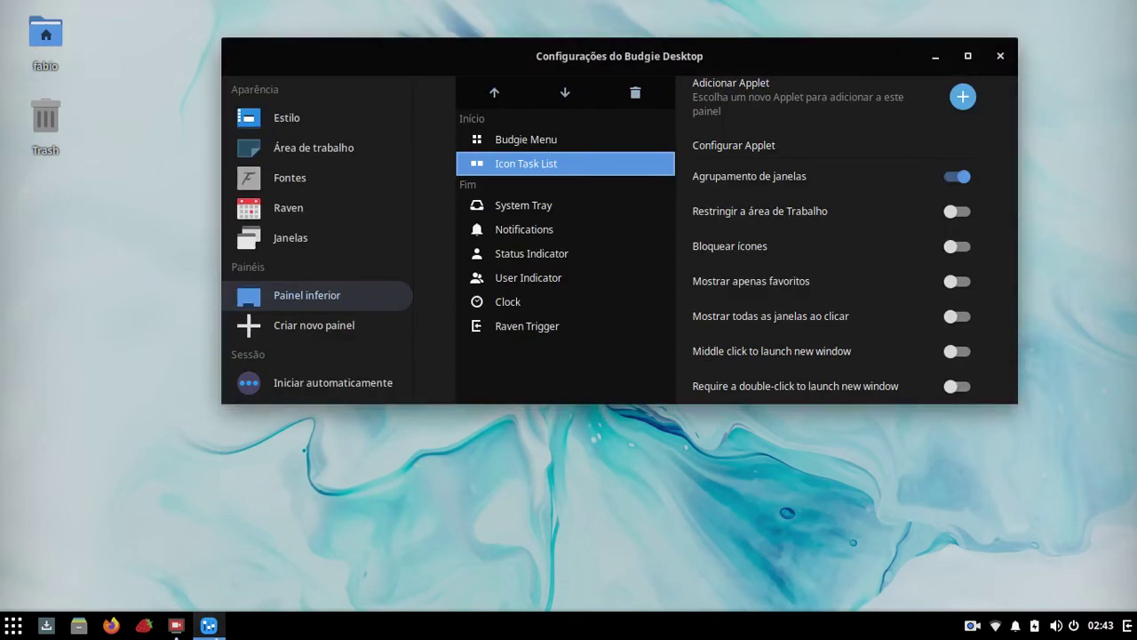
click(951, 181)
click(951, 181)
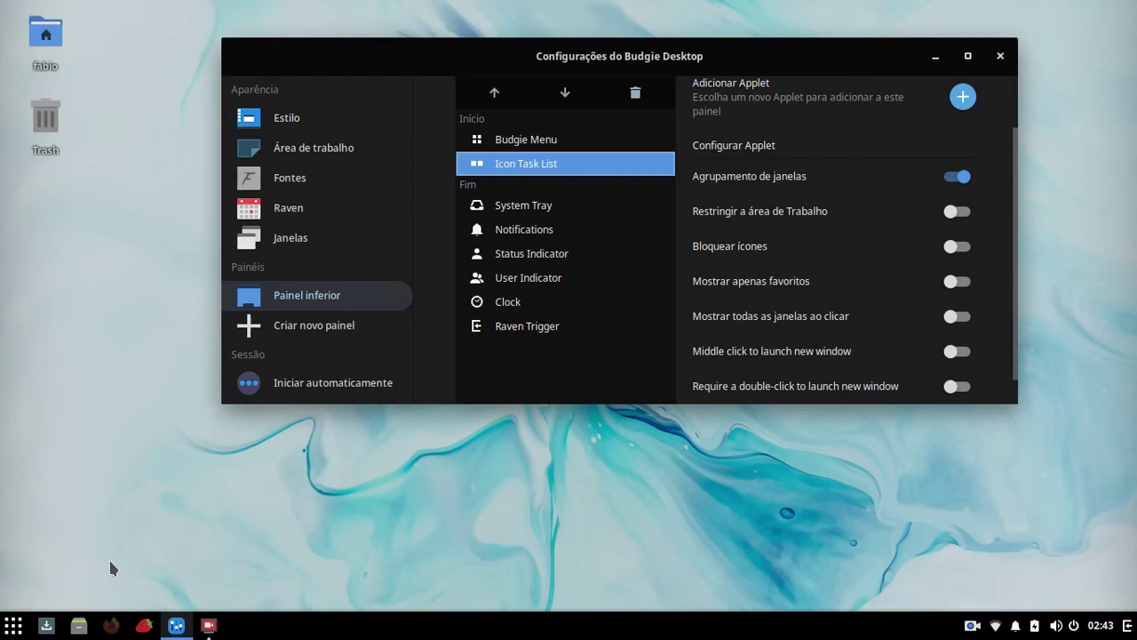
click(111, 625)
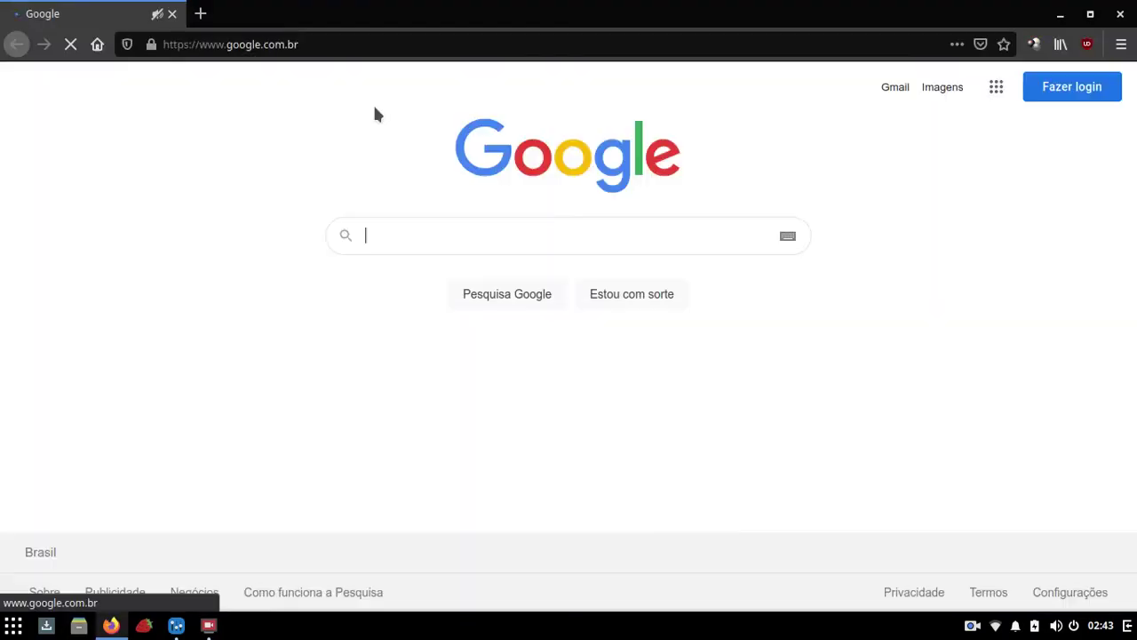
Step: Open a second Firefox window from the taskbar icon's shortcut list
right_click(111, 626)
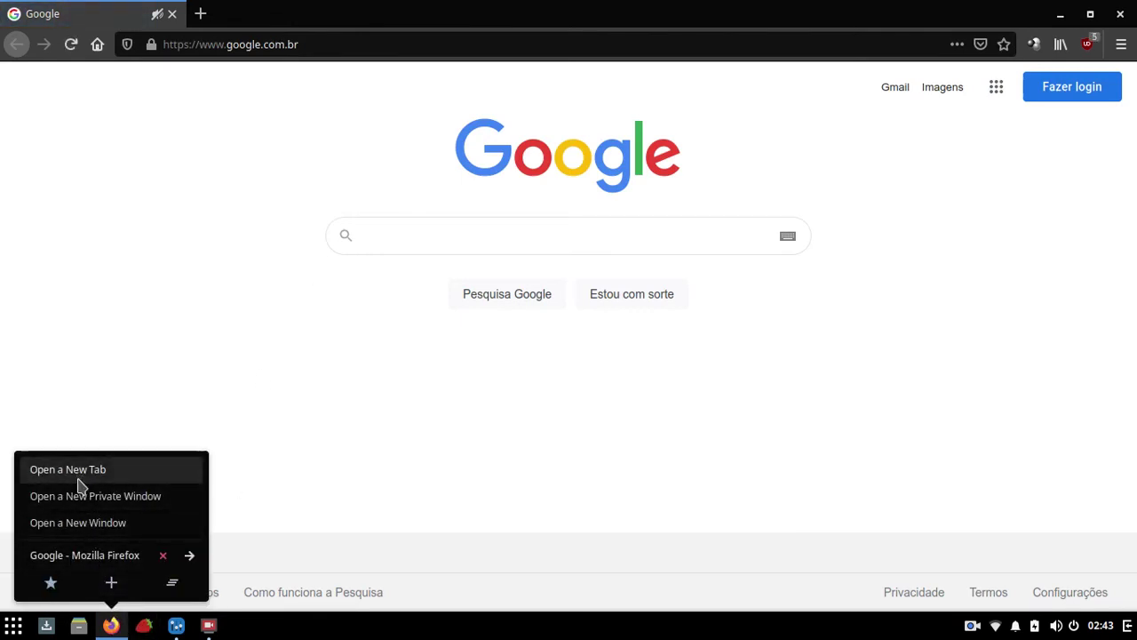
click(339, 364)
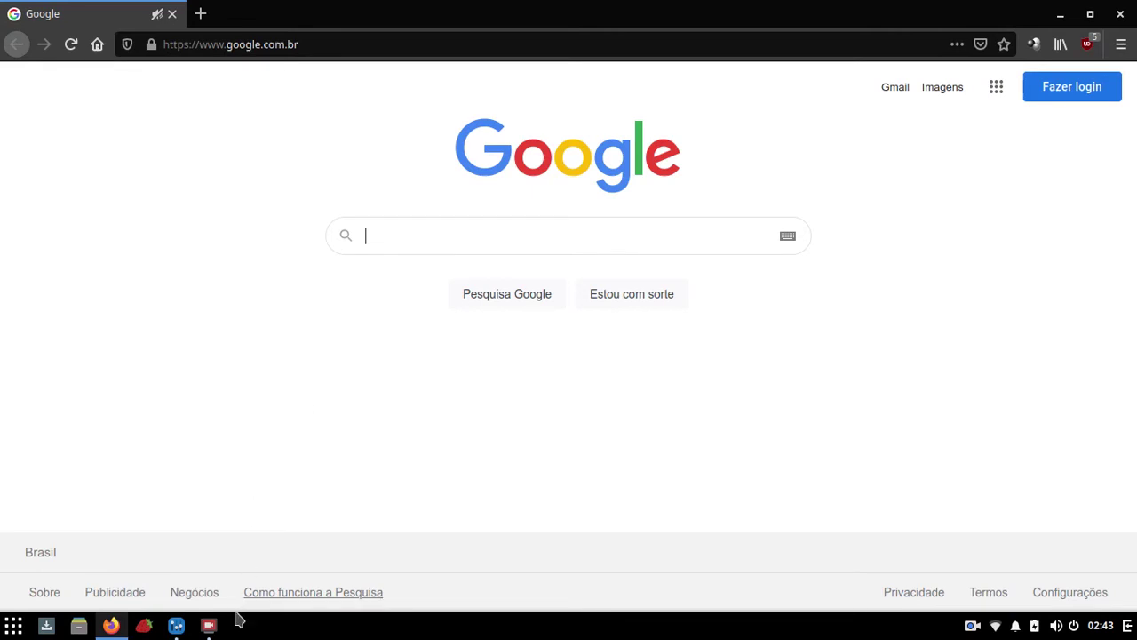
right_click(111, 624)
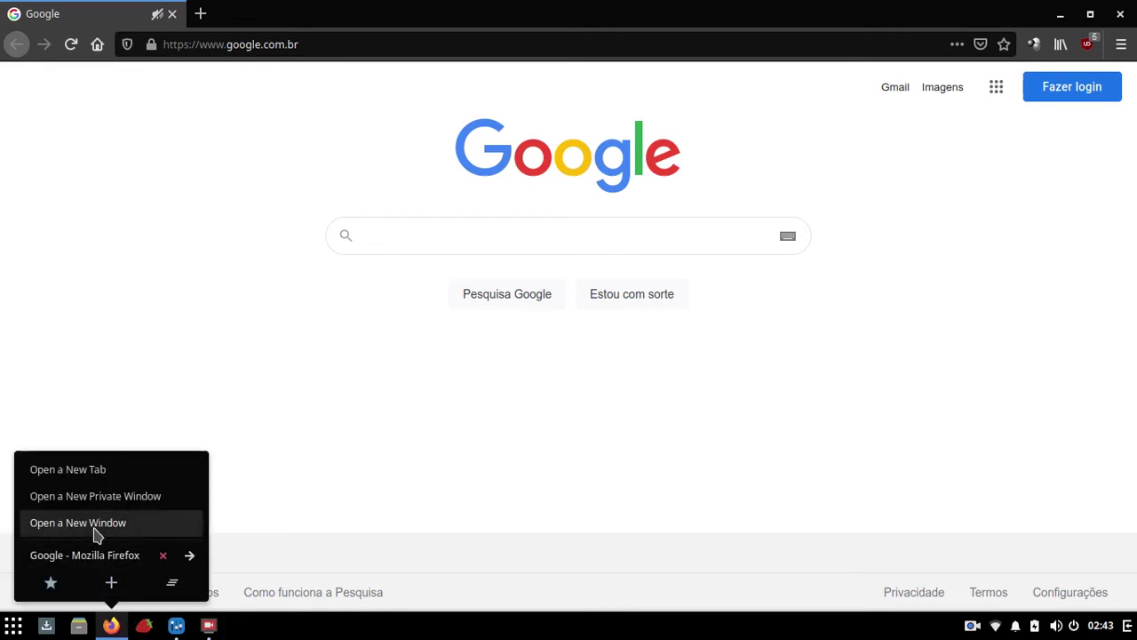
click(96, 530)
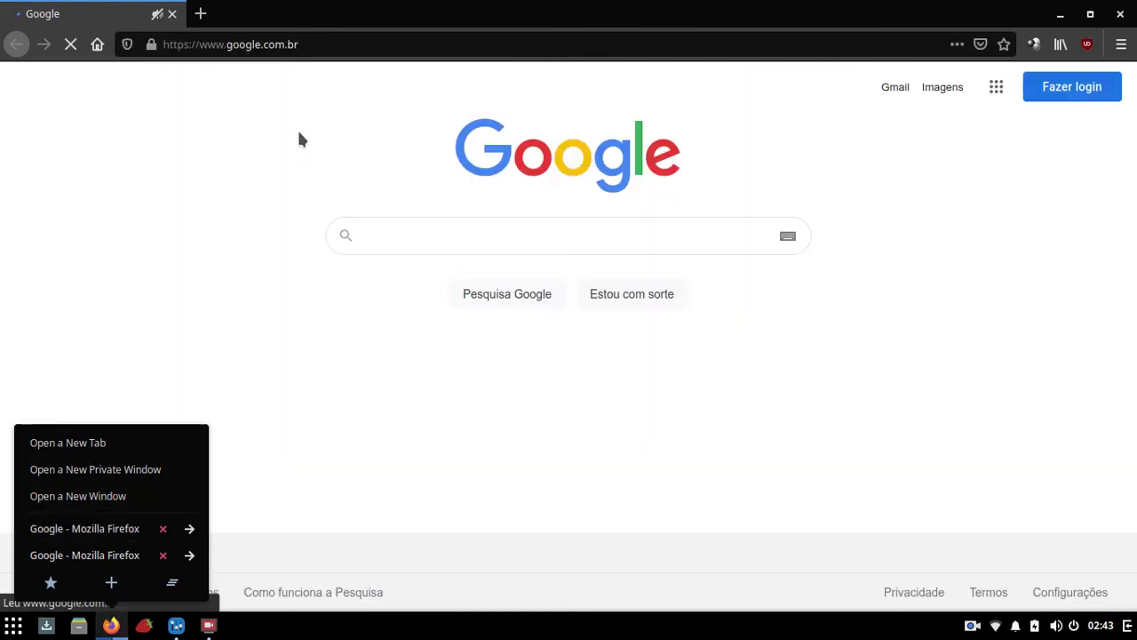
Step: Open the file manager on the home folder, add a Nova janela, and close the duplicate
click(77, 626)
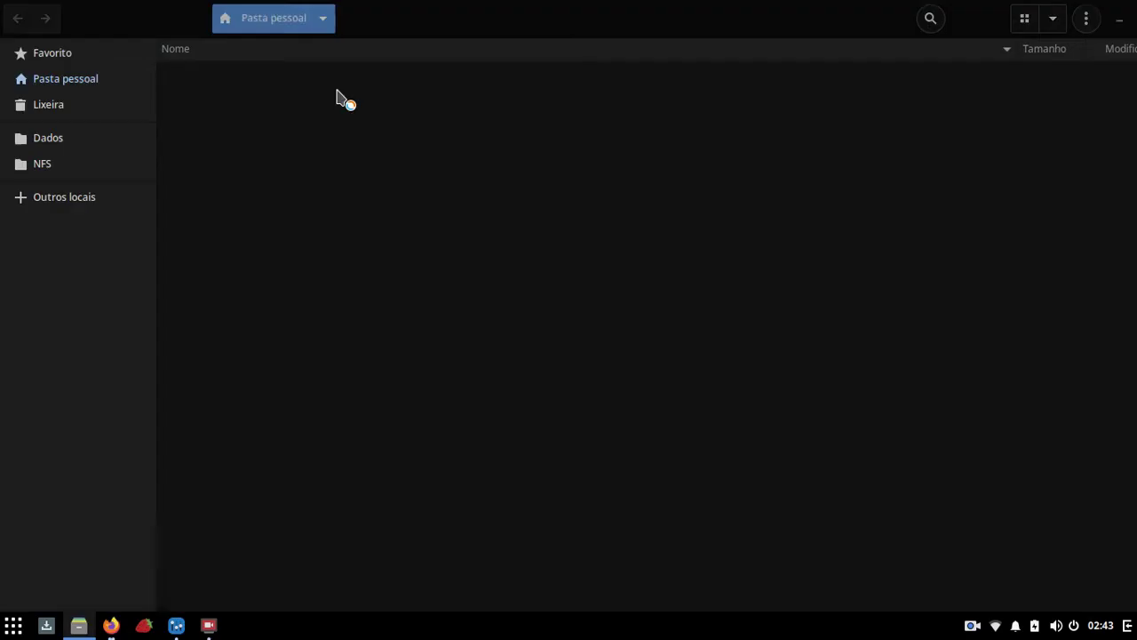
right_click(81, 622)
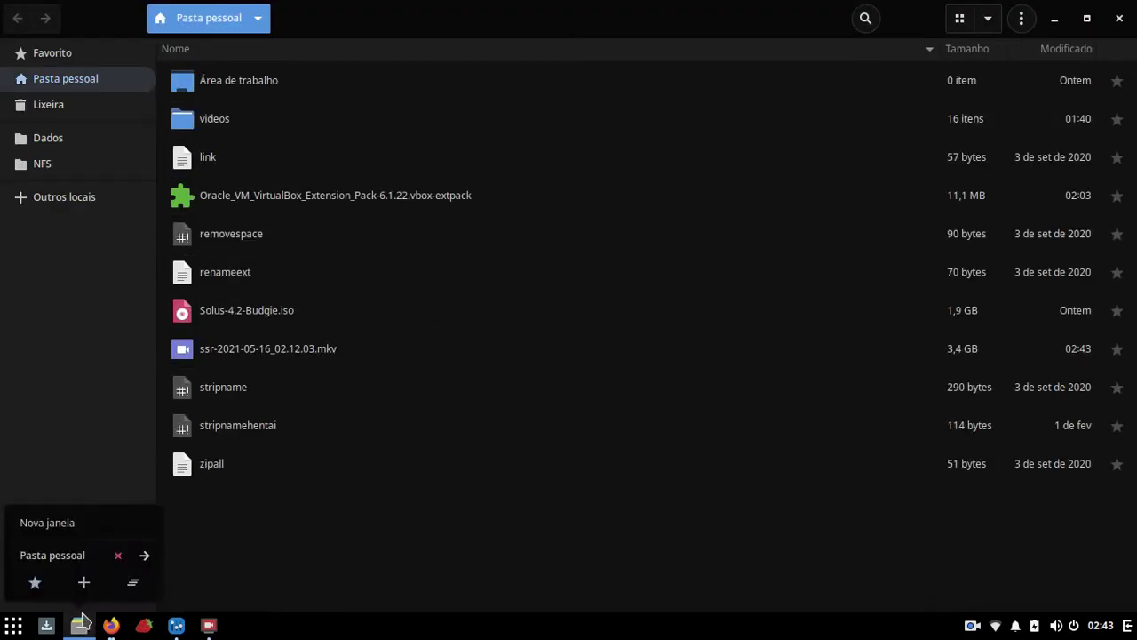
click(52, 522)
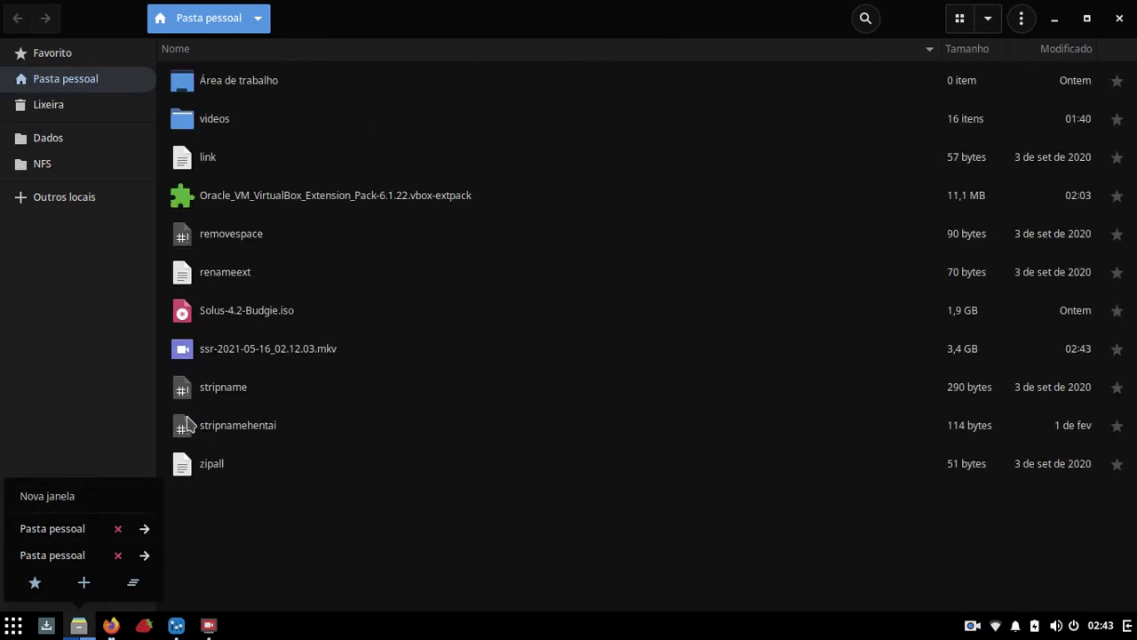
click(1118, 18)
Step: Close the last file manager window, load getsol.us in Firefox, and minimize the browser
click(1117, 18)
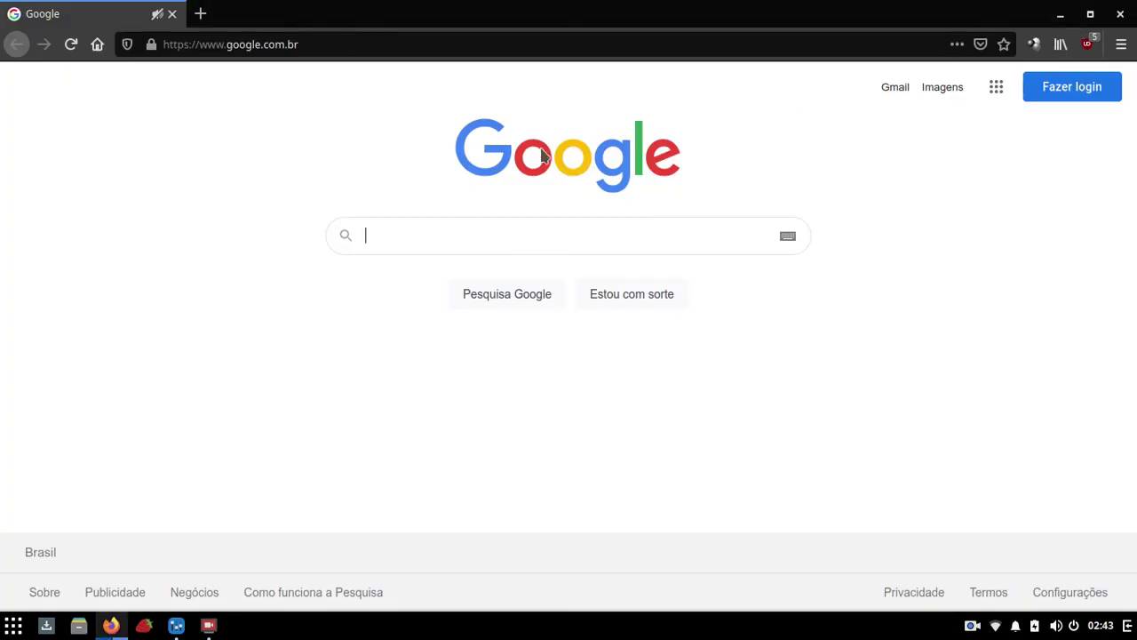
click(459, 43)
key(Escape)
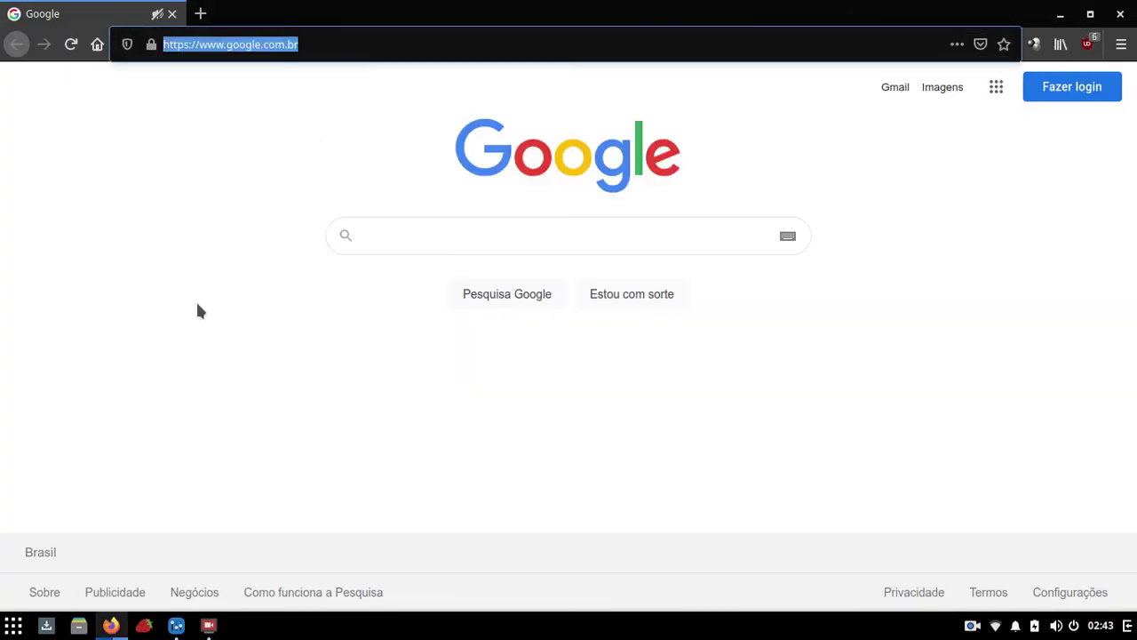
click(404, 49)
text(ge)
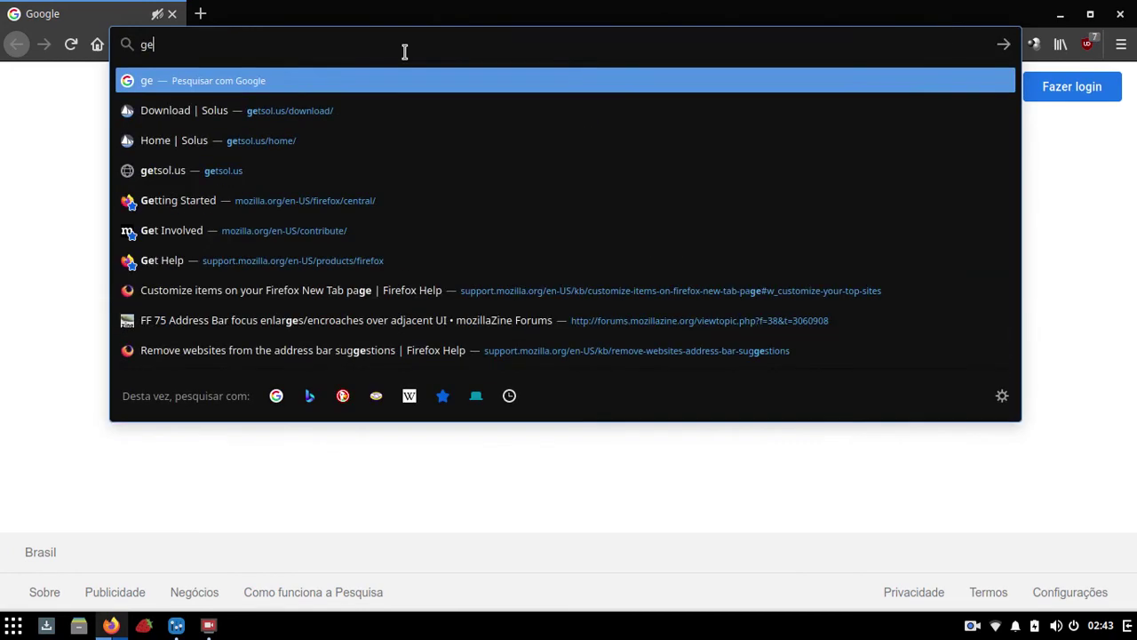
text(tsol.us)
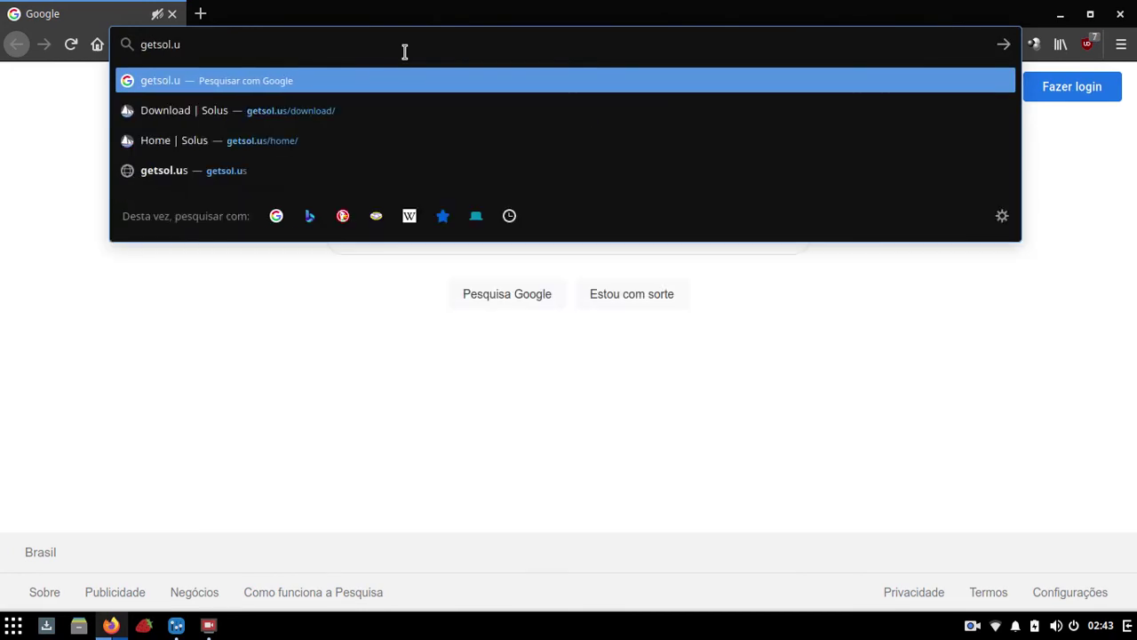
key(Return)
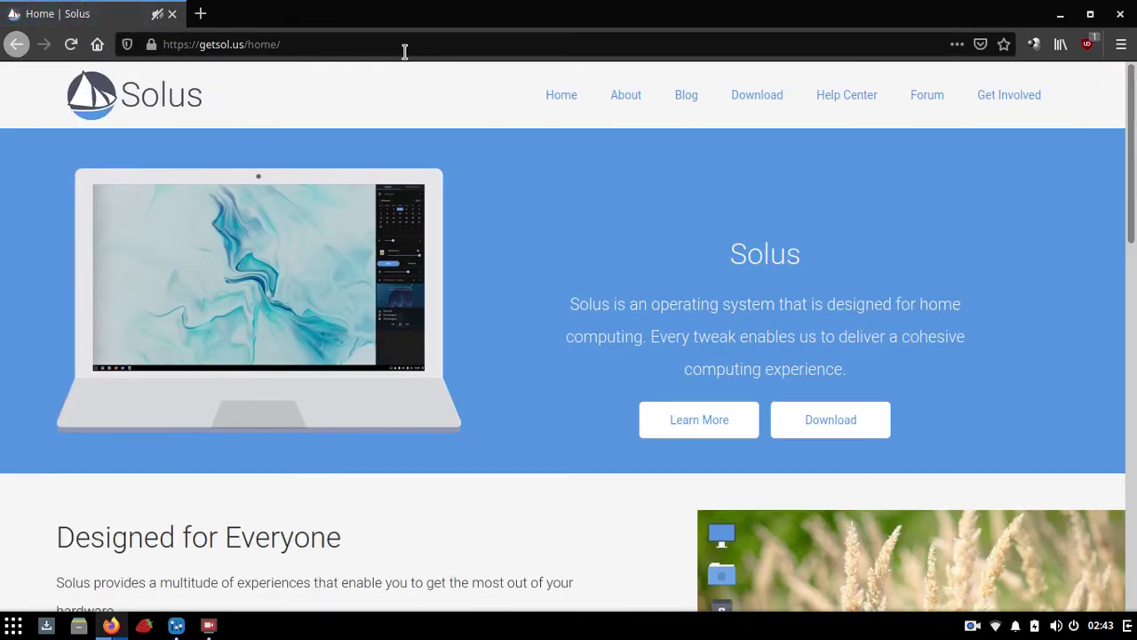
click(1060, 15)
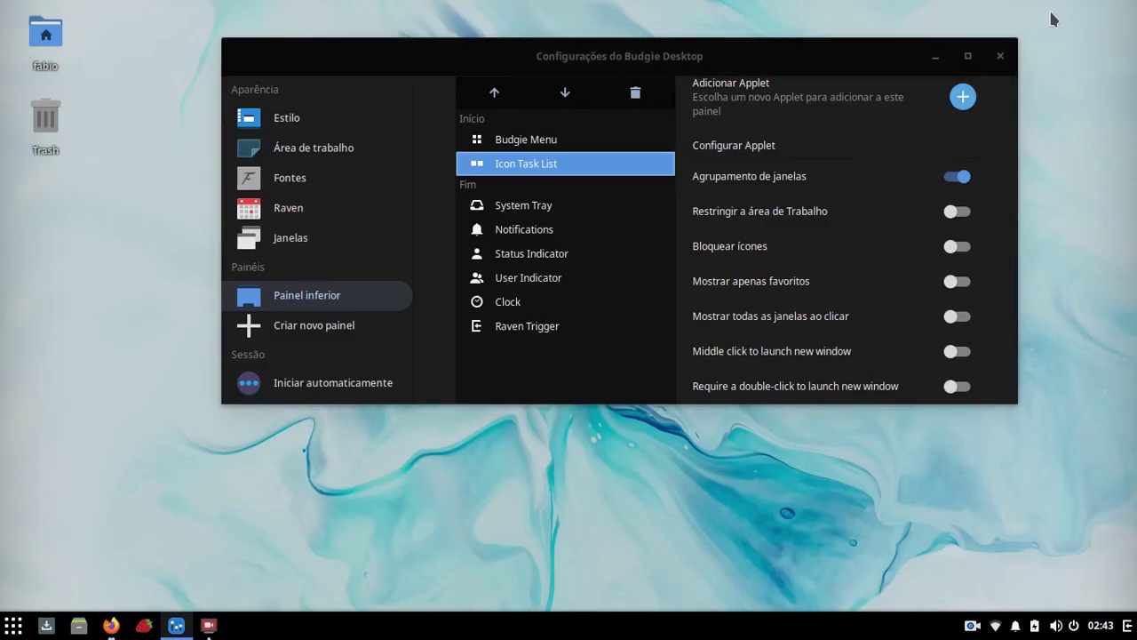
Step: Repeatedly minimize and restore the Firefox window using its taskbar icon
click(109, 628)
click(108, 627)
click(109, 627)
click(108, 628)
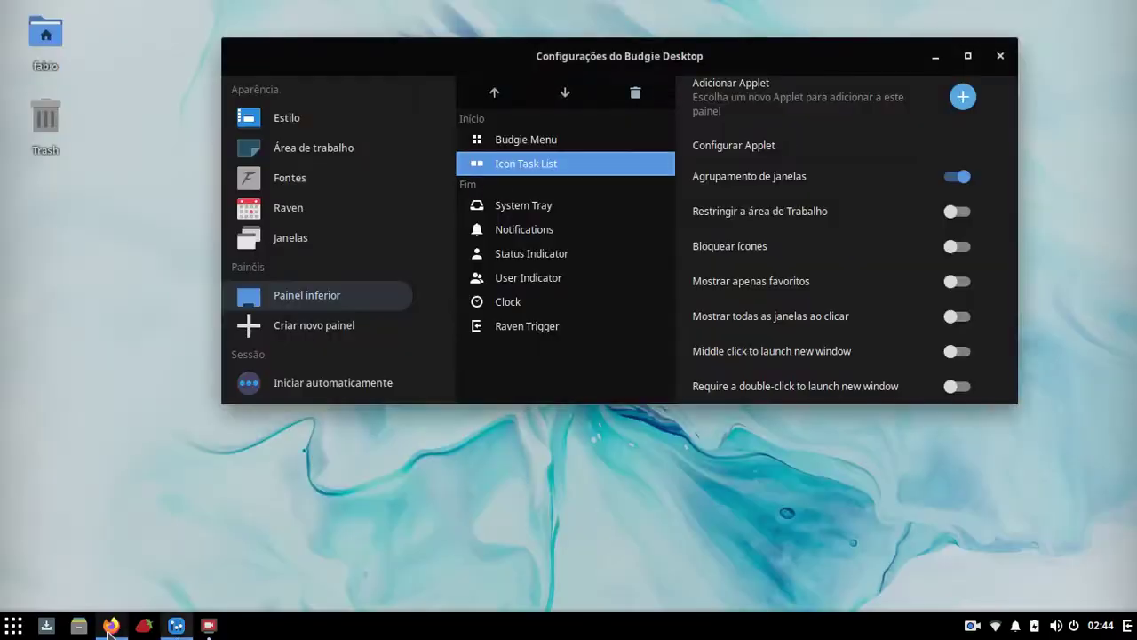
click(108, 627)
click(108, 627)
click(108, 628)
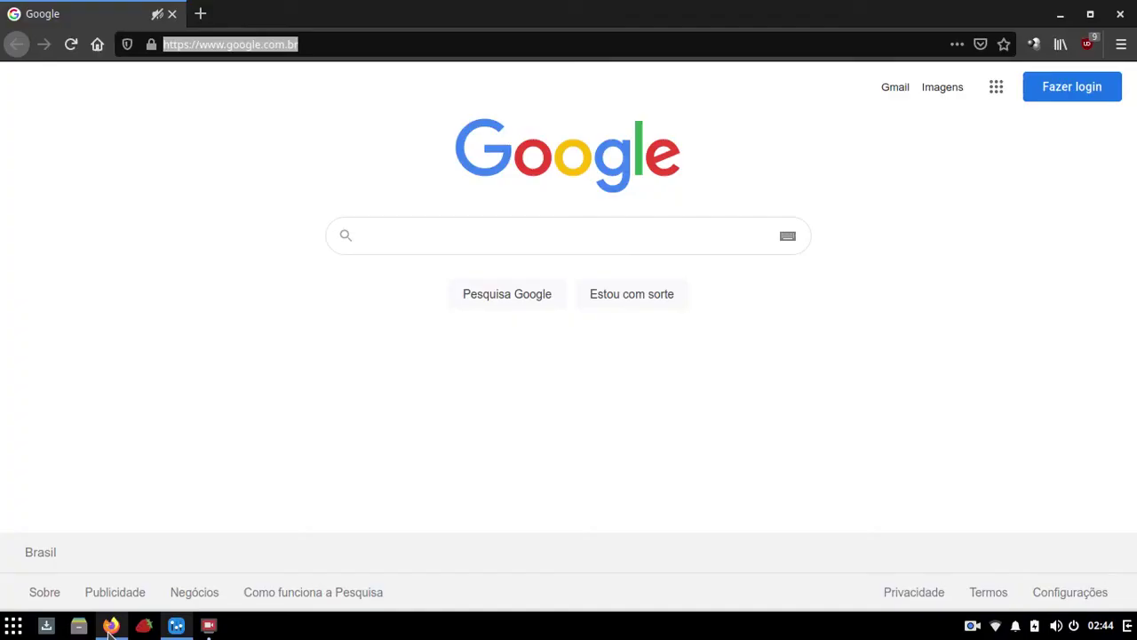
click(1064, 18)
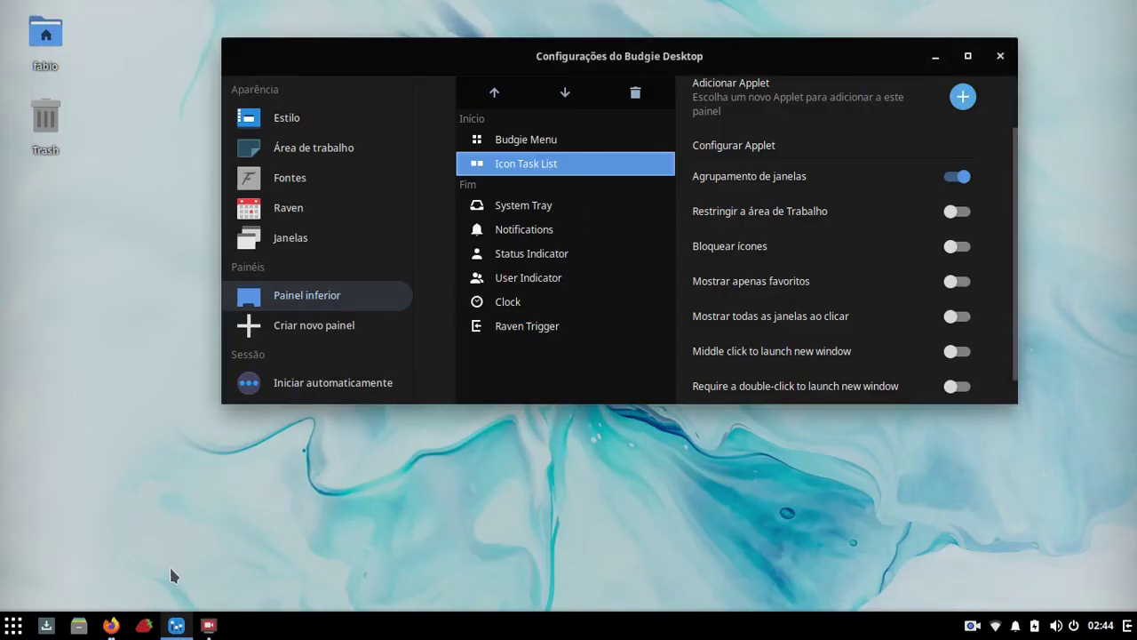
click(110, 626)
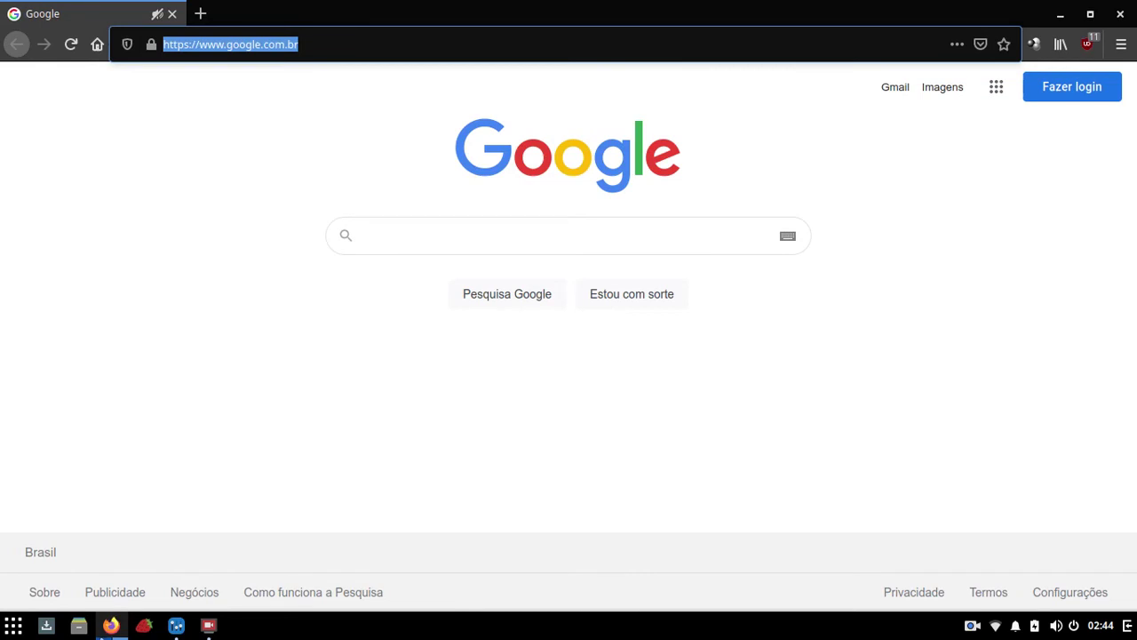
click(110, 627)
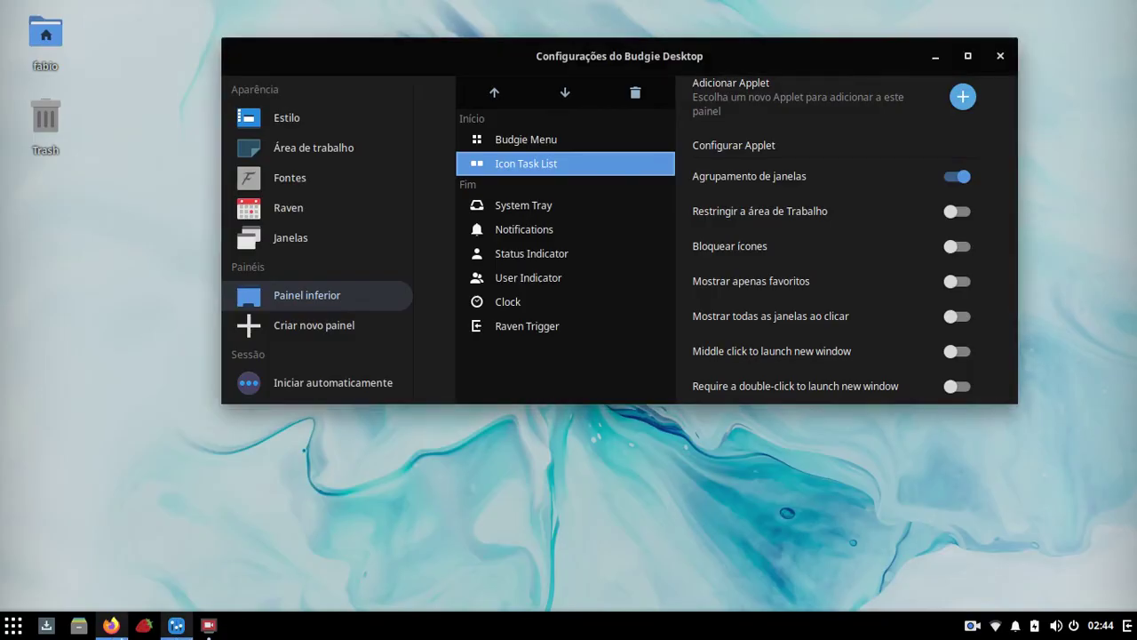
click(110, 627)
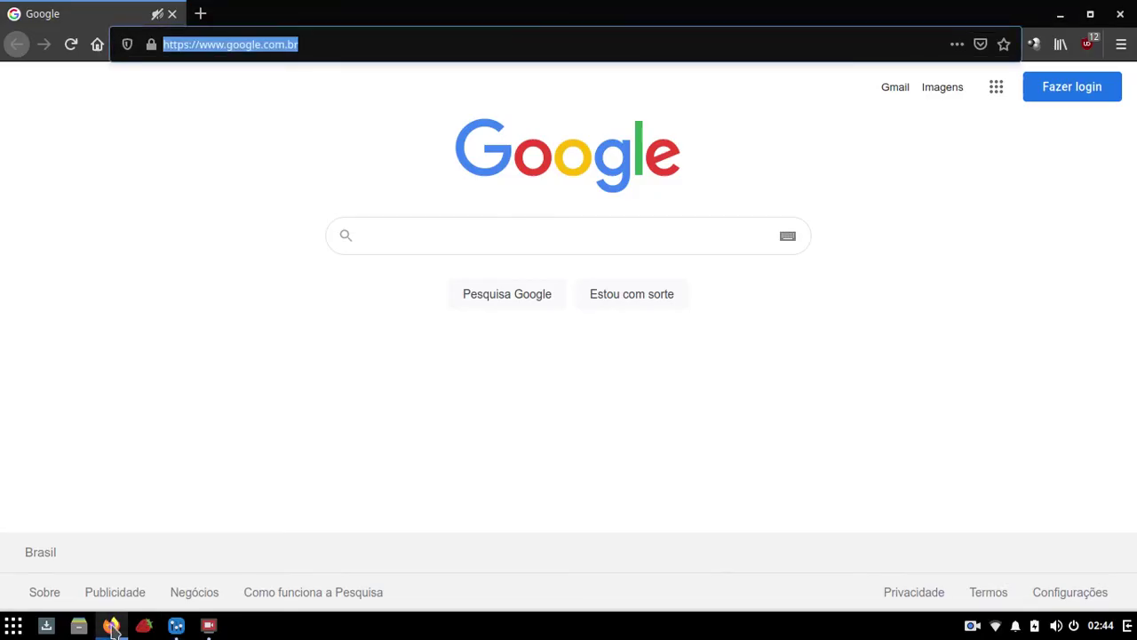
click(1060, 13)
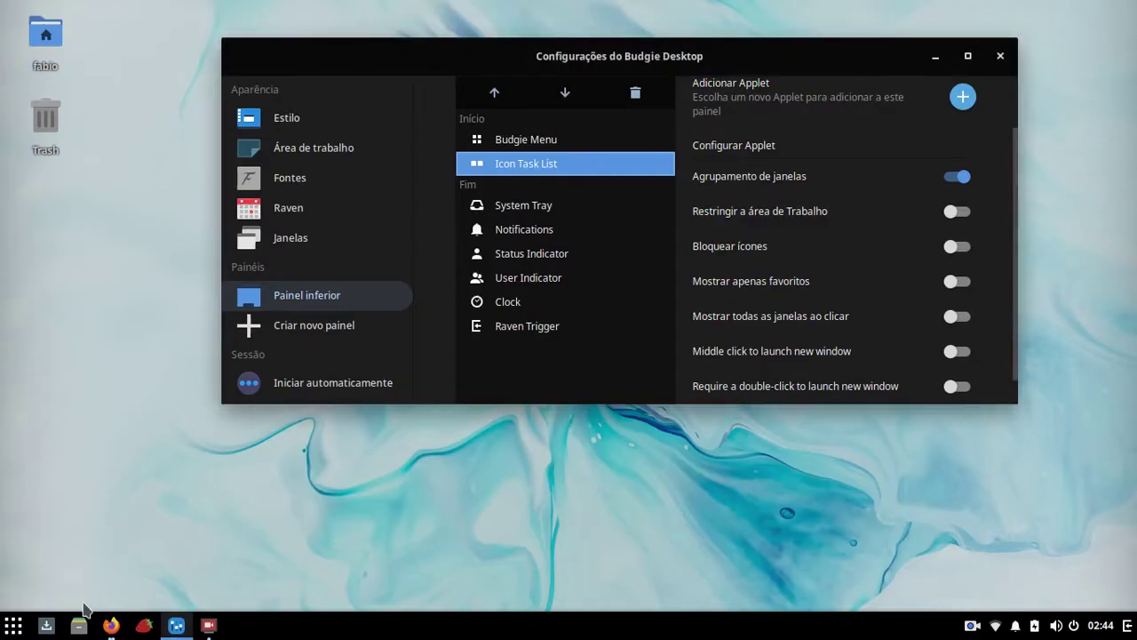
Step: Switch back and forth between the Google and Solus Firefox windows from the taskbar popover
right_click(108, 626)
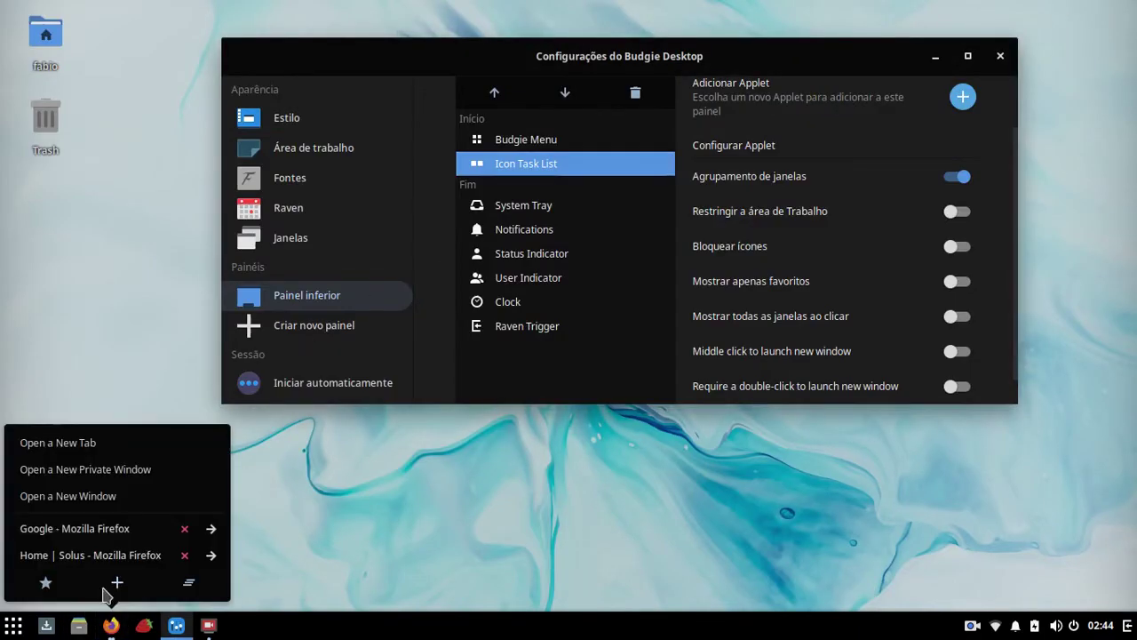
click(89, 528)
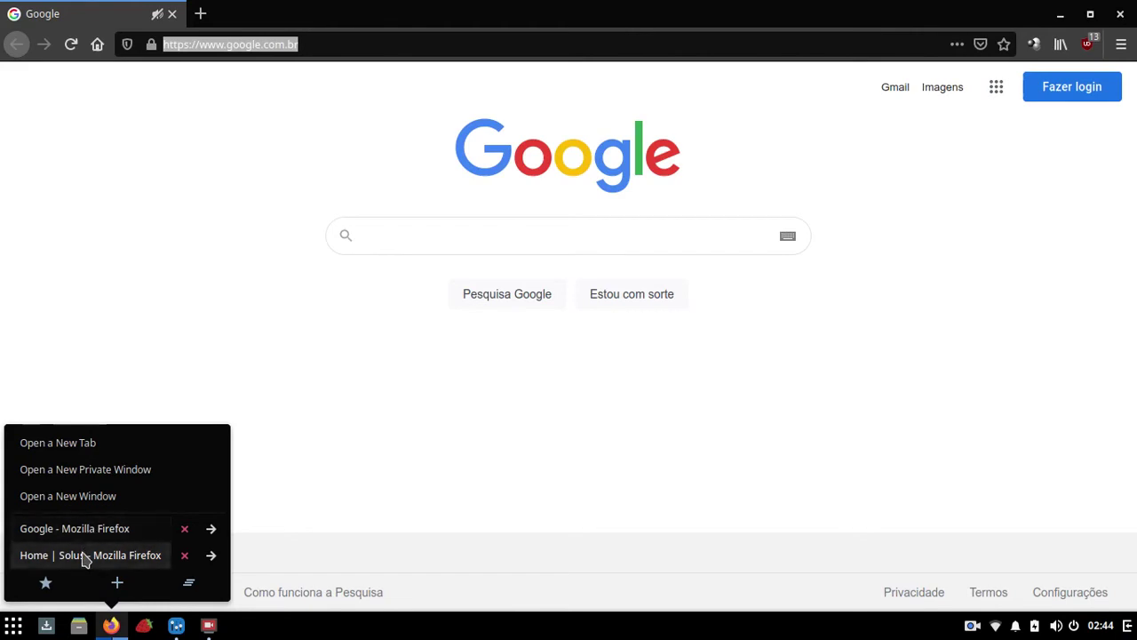
click(84, 555)
click(87, 532)
click(84, 555)
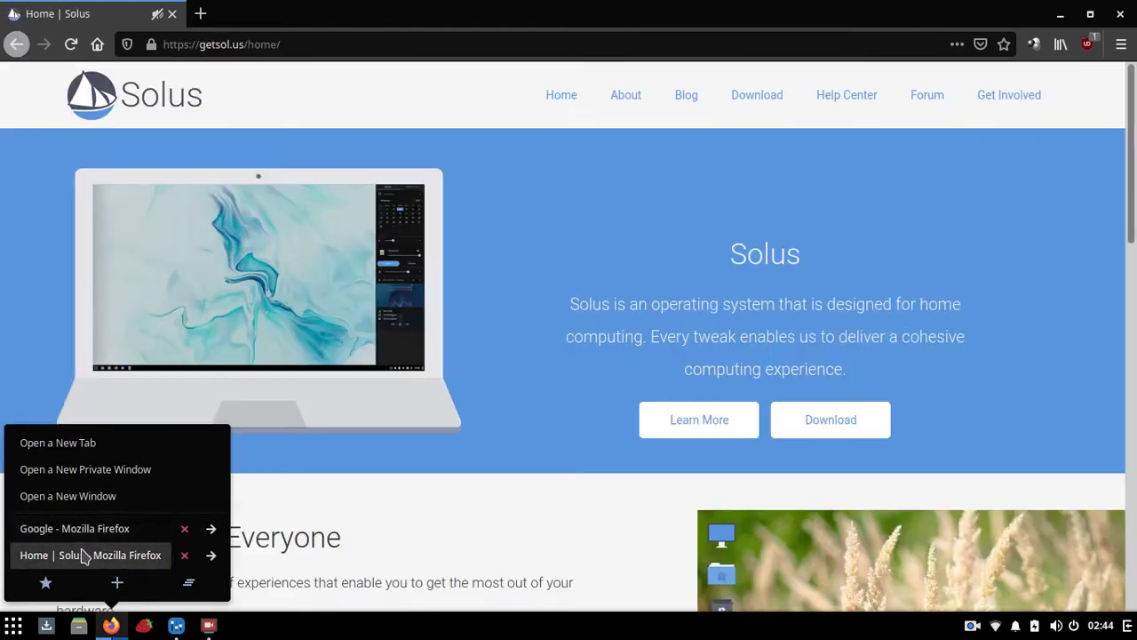
click(87, 529)
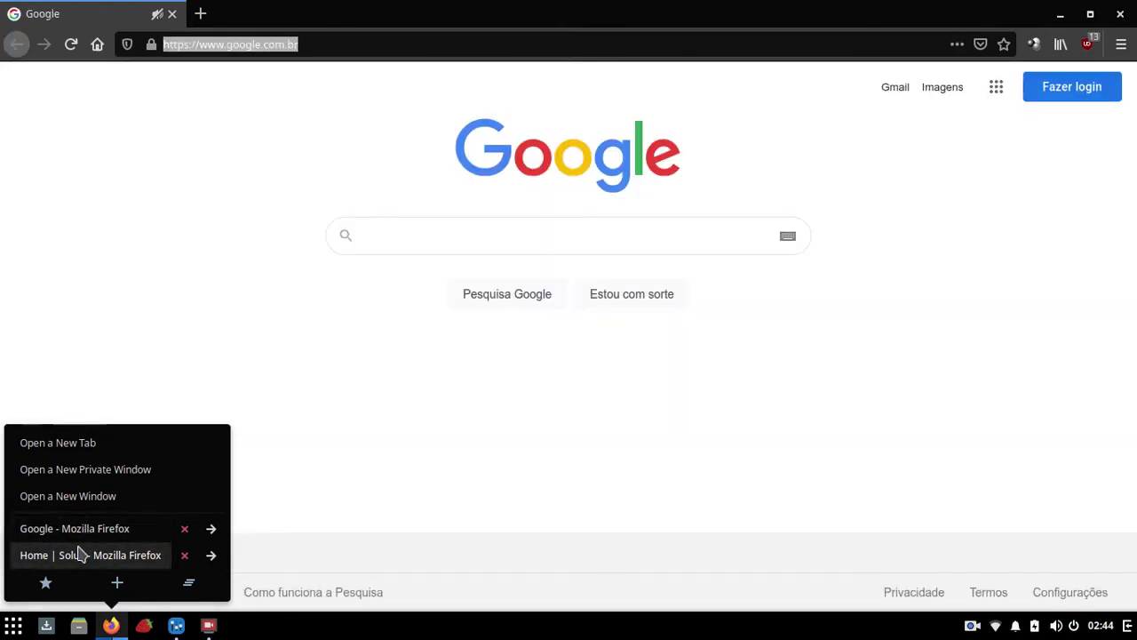
click(80, 555)
click(76, 529)
click(80, 554)
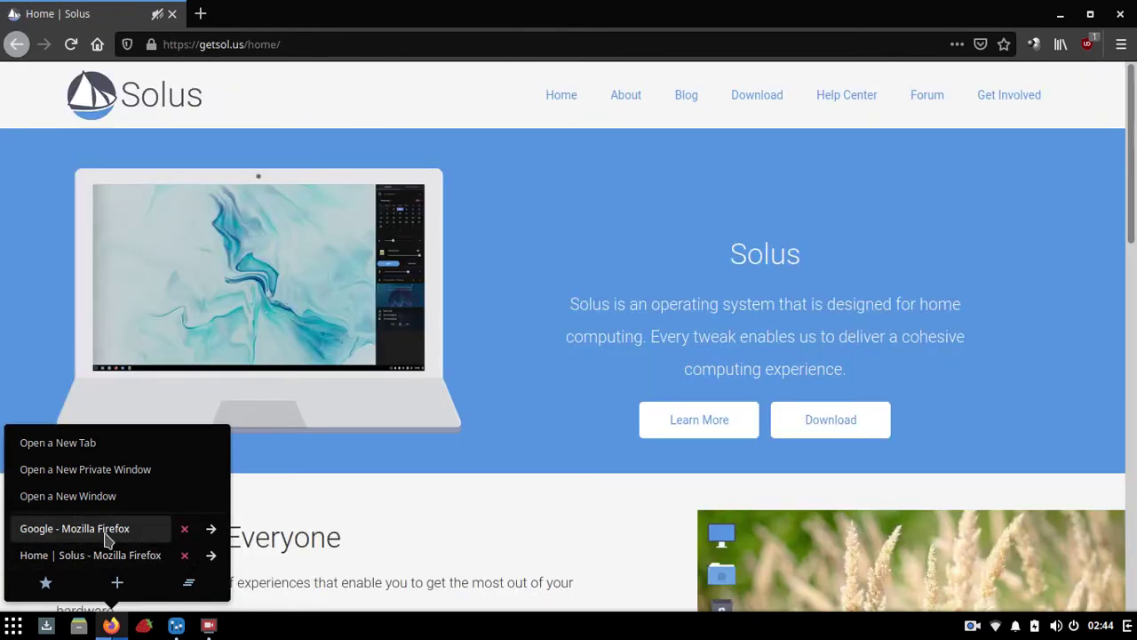
click(101, 529)
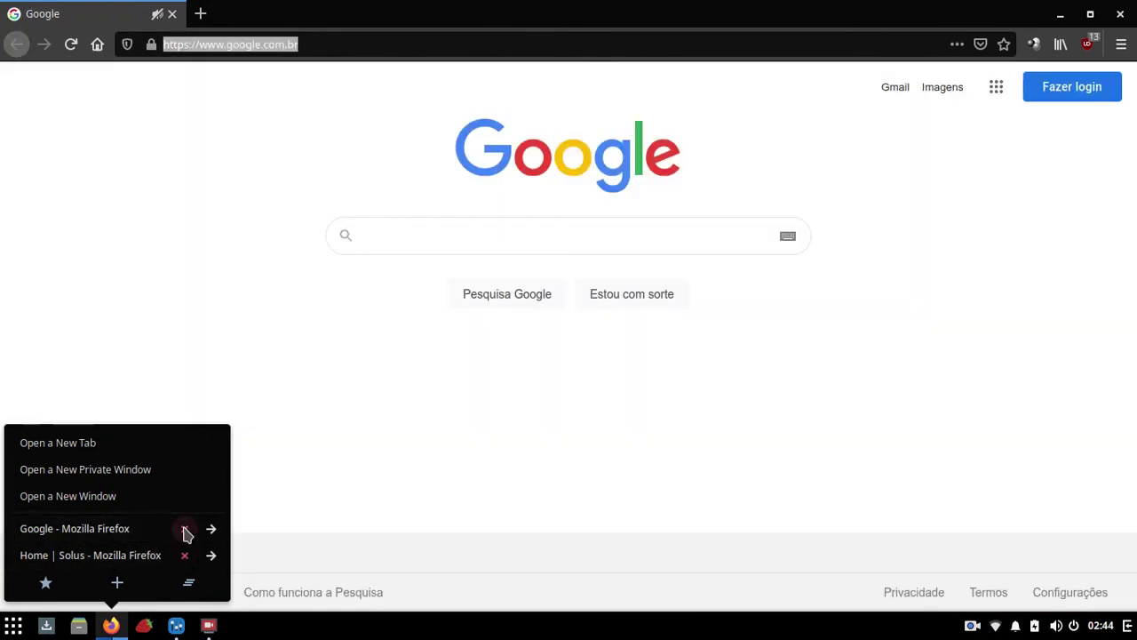
Step: Close the Google Firefox window from the popover, then close the Solus window
click(185, 531)
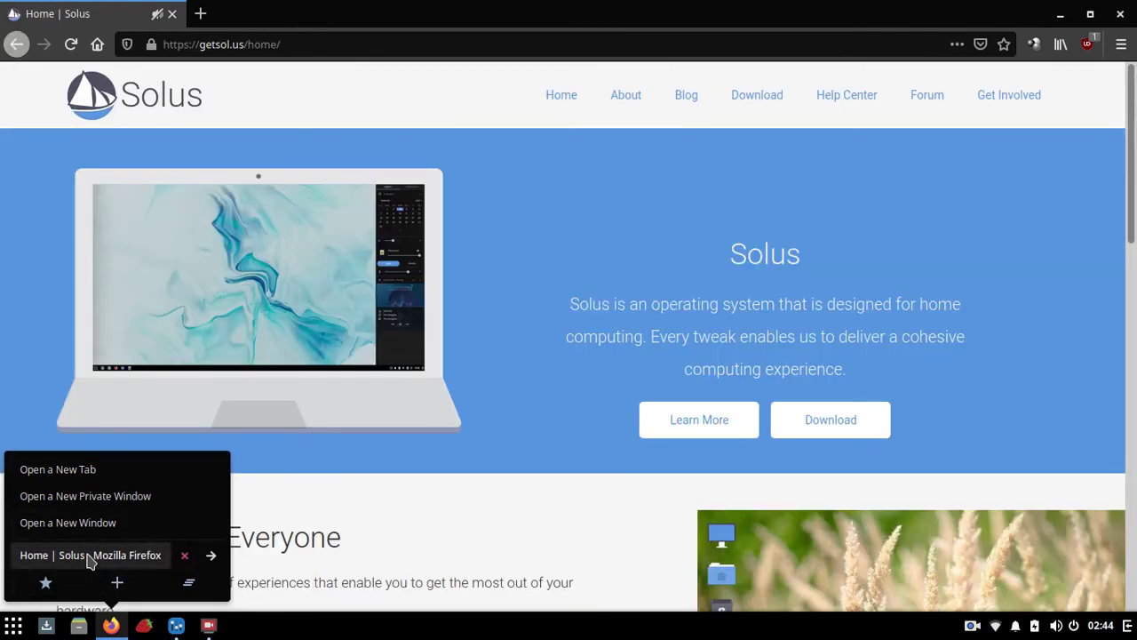
click(582, 331)
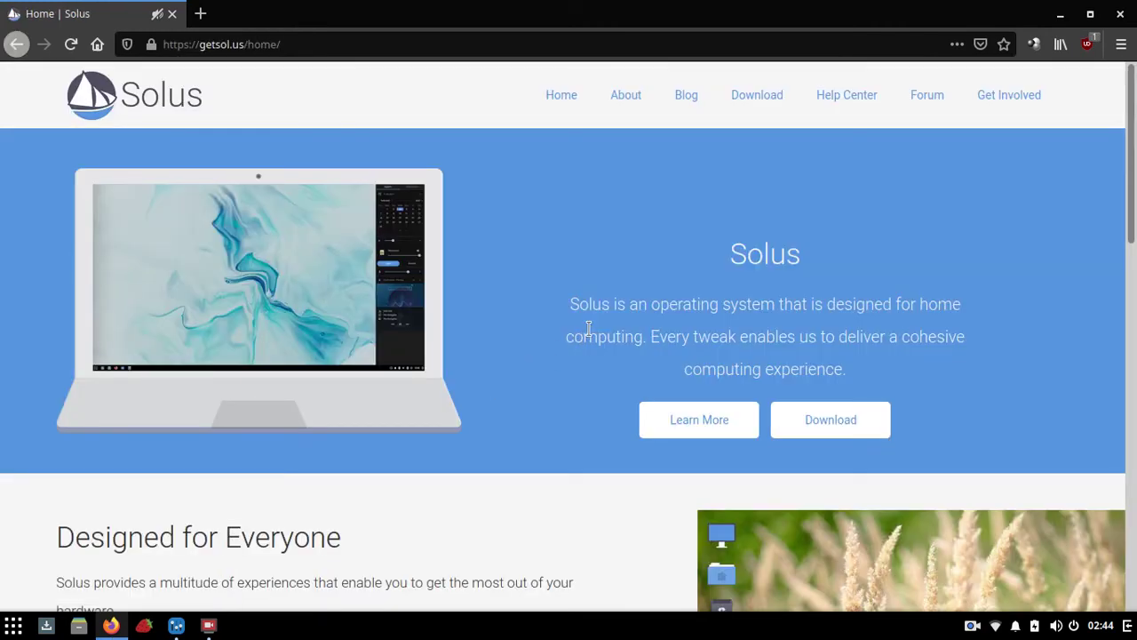
click(1121, 14)
Step: Turn window grouping off, open a second Firefox window, and minimize both Firefox windows
click(968, 178)
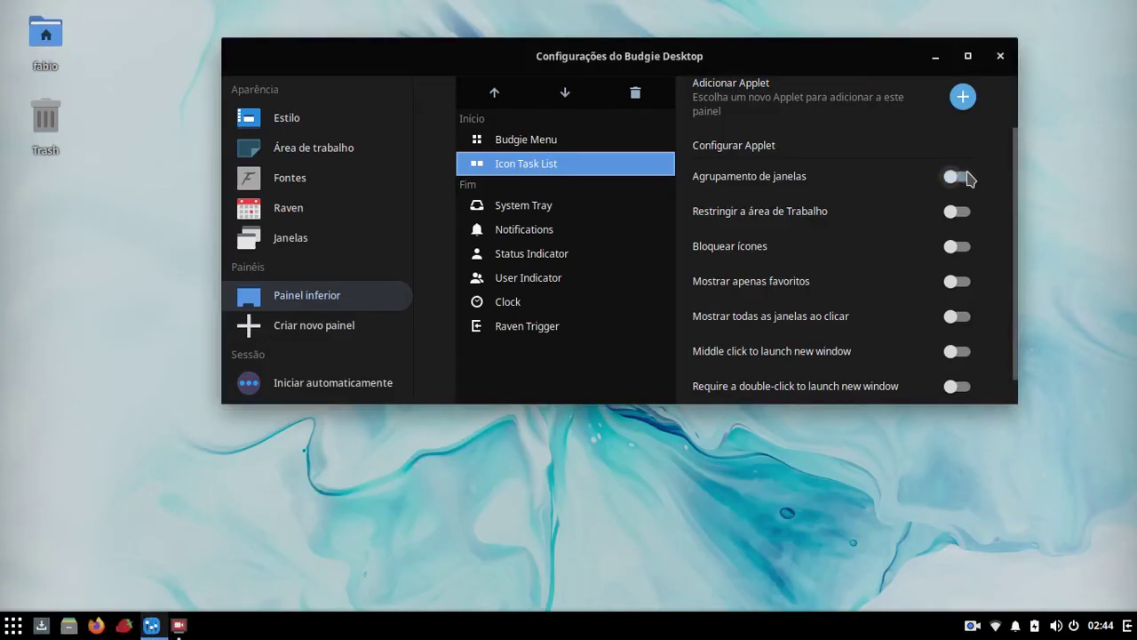
right_click(111, 626)
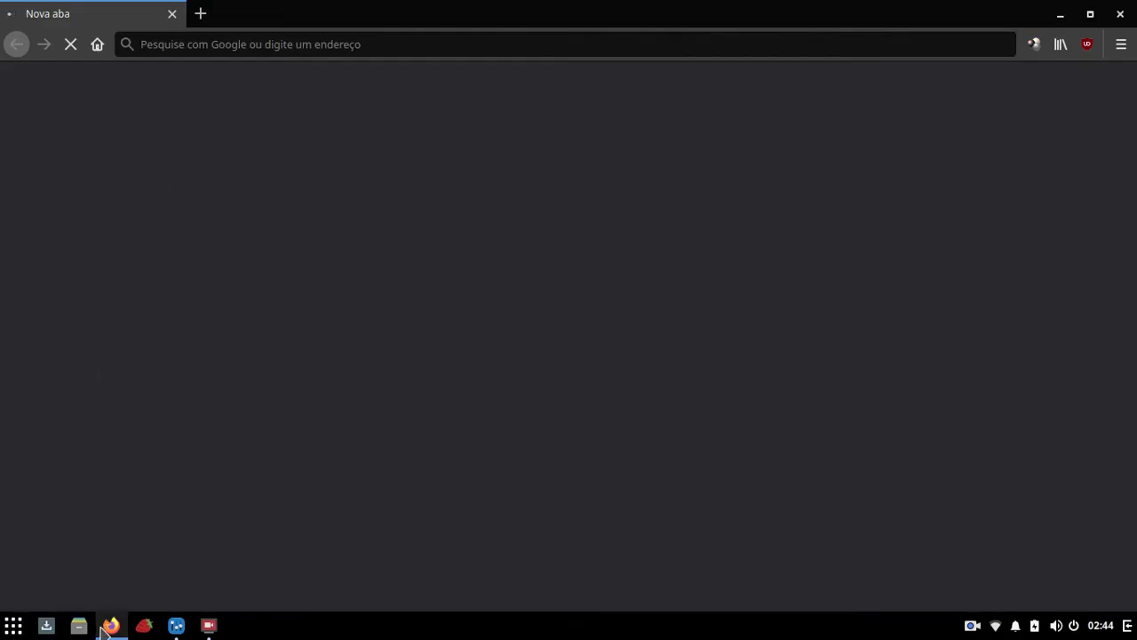
right_click(106, 626)
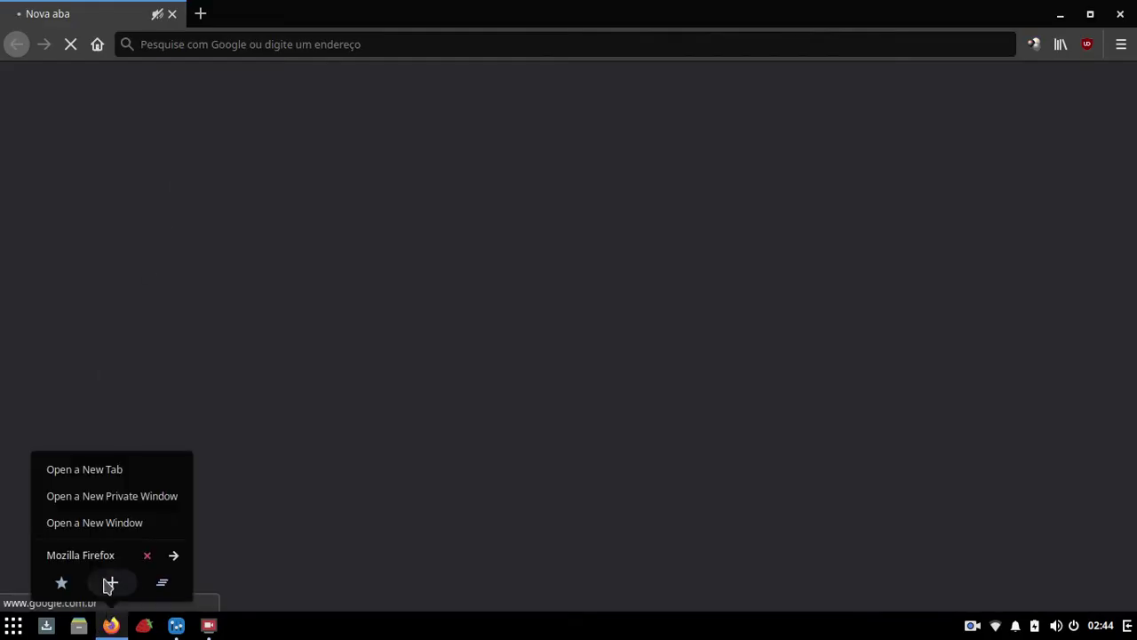
click(97, 525)
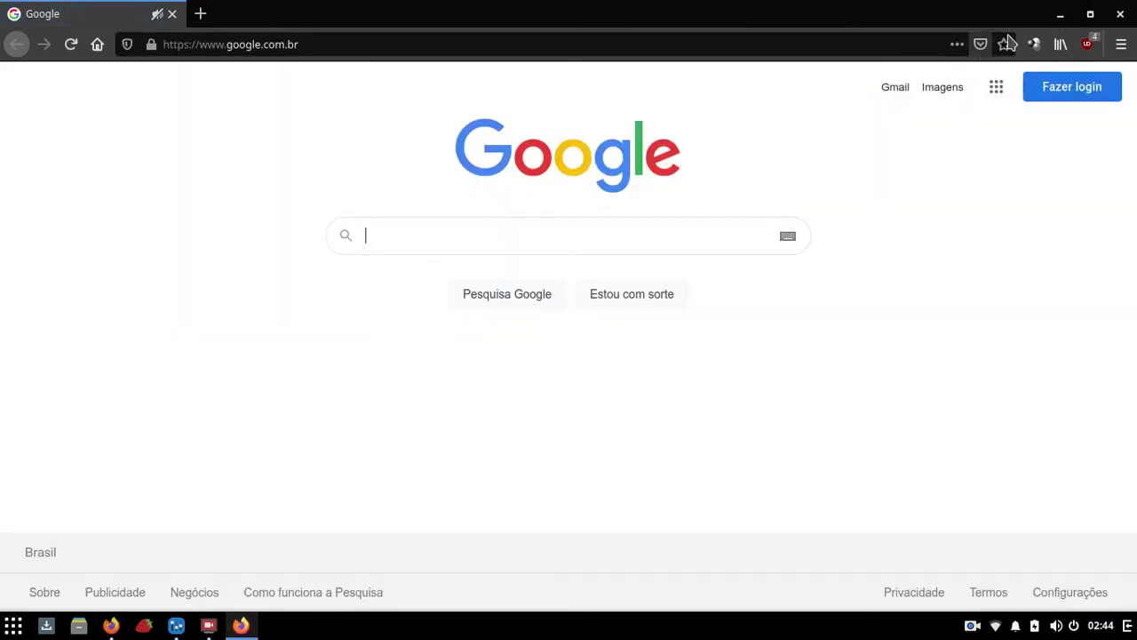
click(1063, 15)
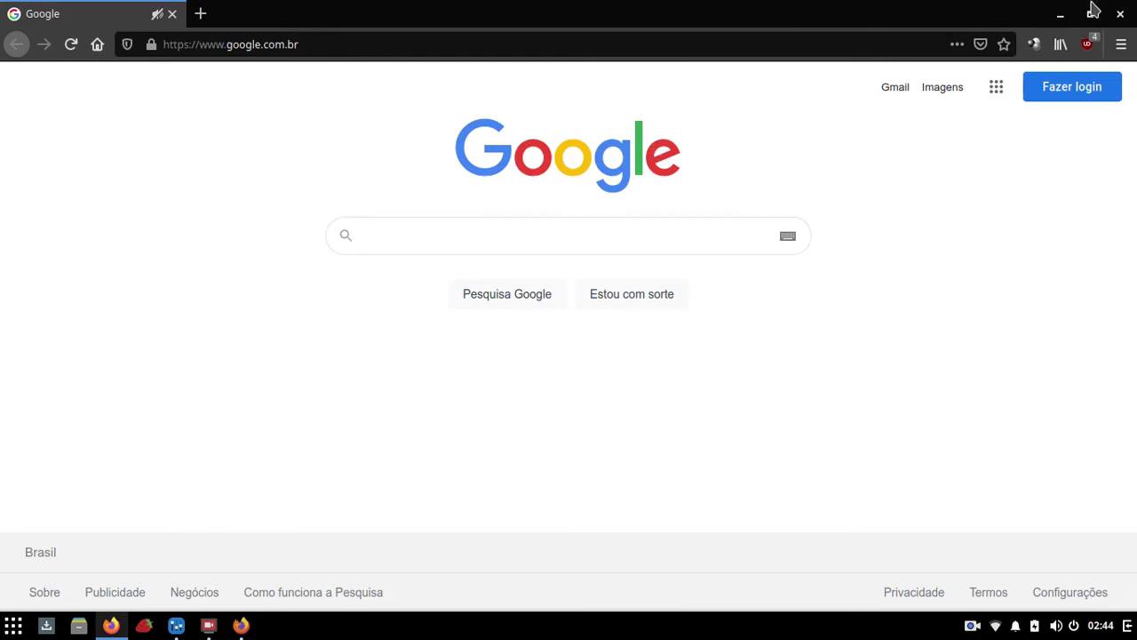
click(1061, 15)
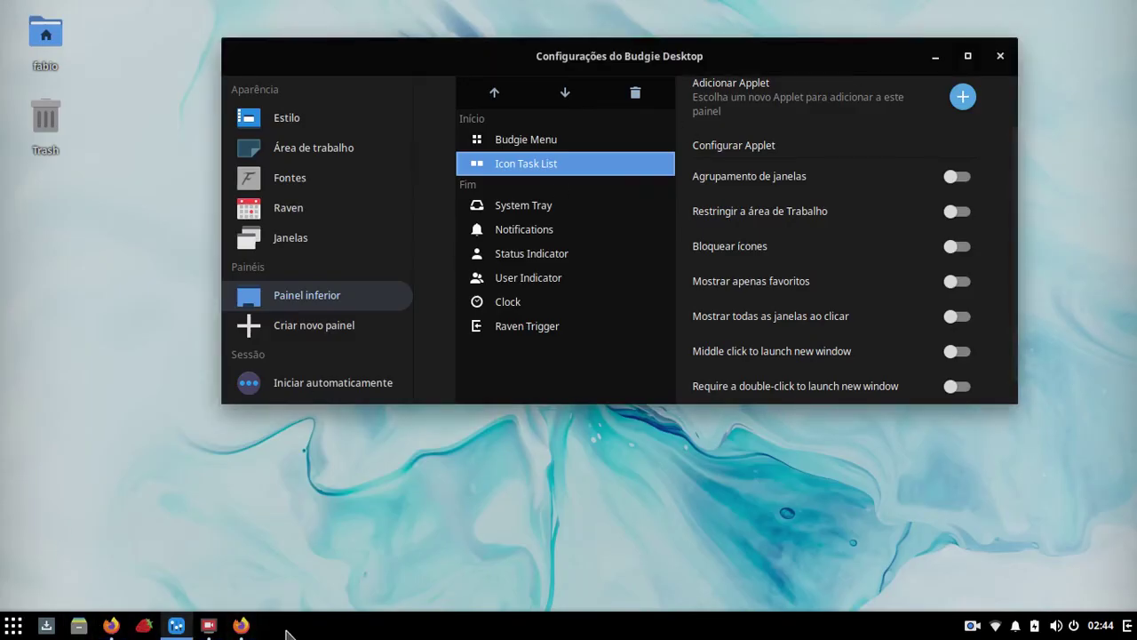
Step: Re-enable window grouping, close both Firefox windows from the list, and reposition the strawberry launcher
click(957, 177)
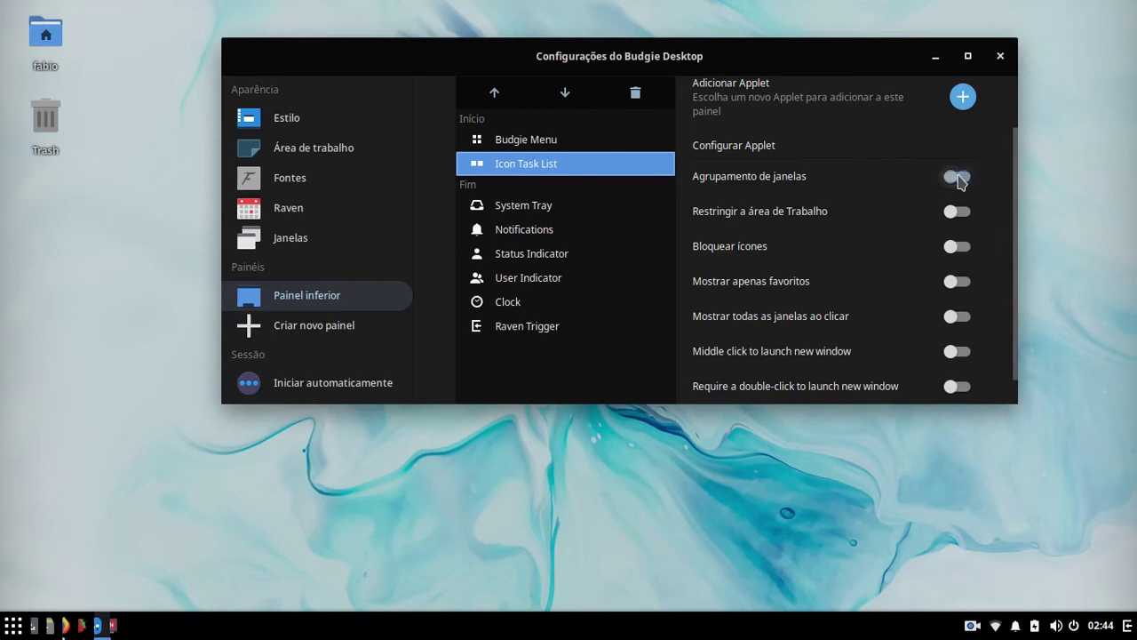
click(113, 626)
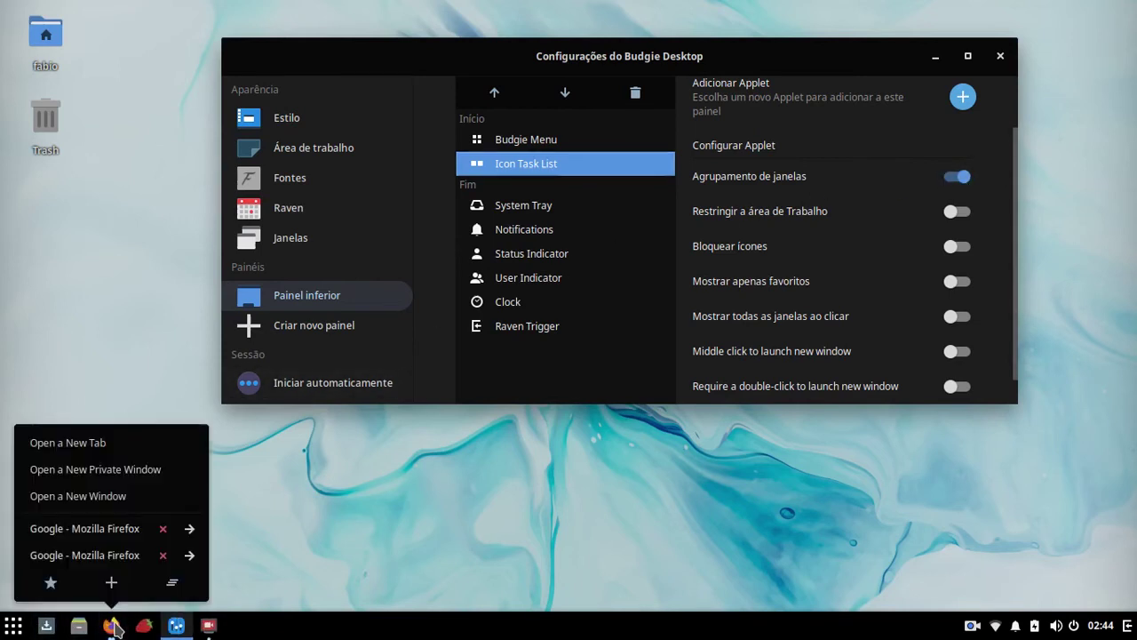
click(163, 529)
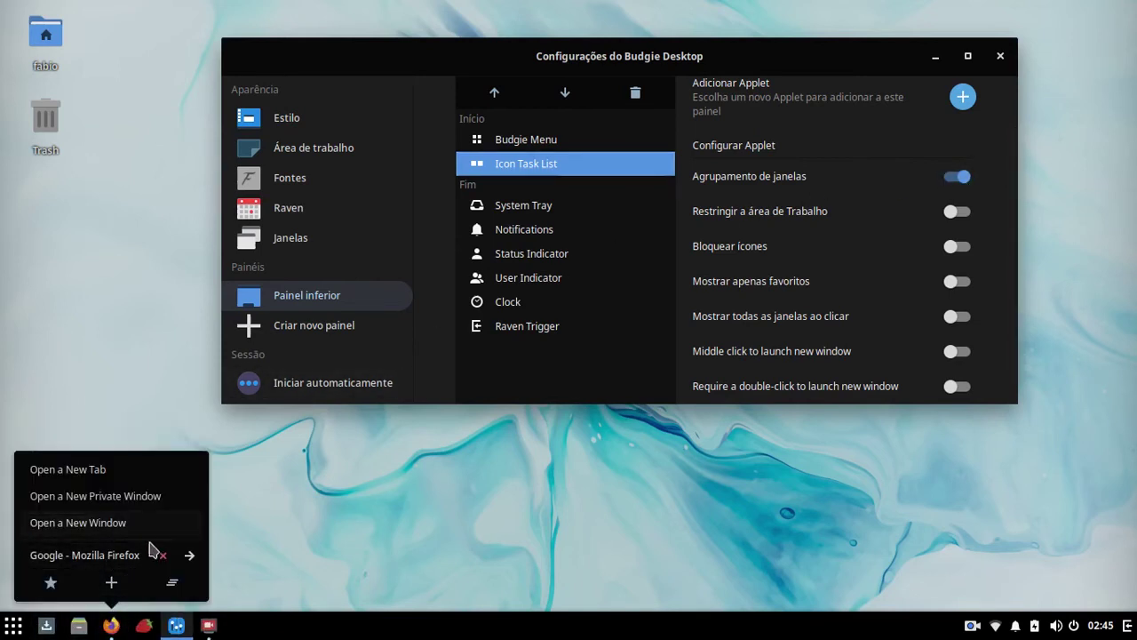
click(162, 555)
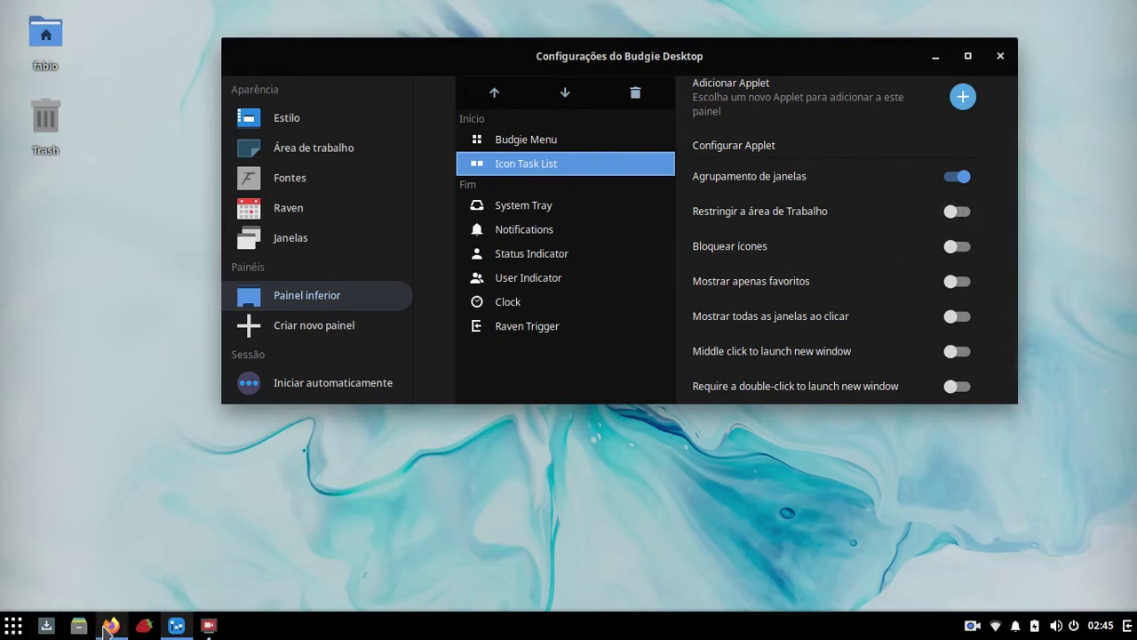
drag(144, 626, 106, 626)
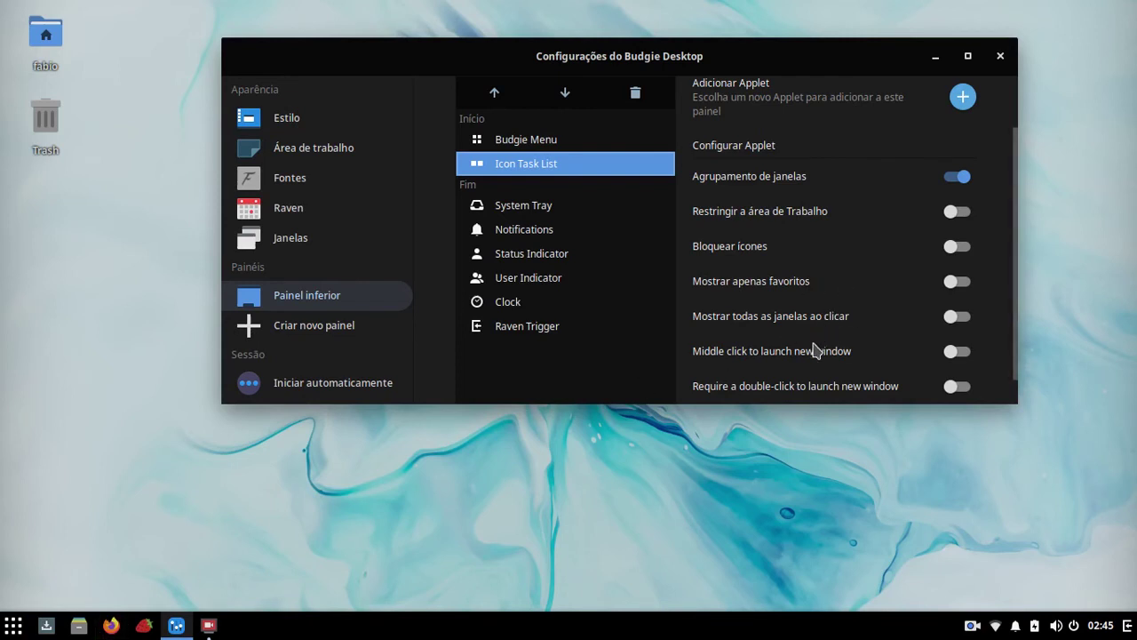
Step: Inspect the System Tray, Notifications, Status Indicator, User Indicator and Clock applets, then show Iniciar automaticamente
scroll(828, 365, down, 1)
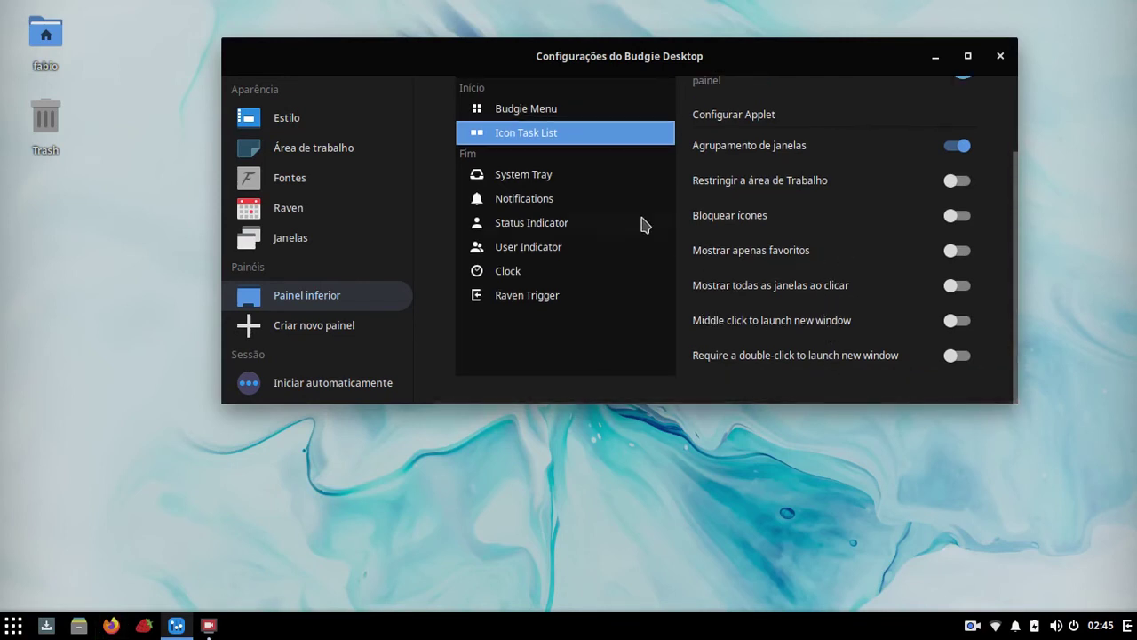
click(524, 181)
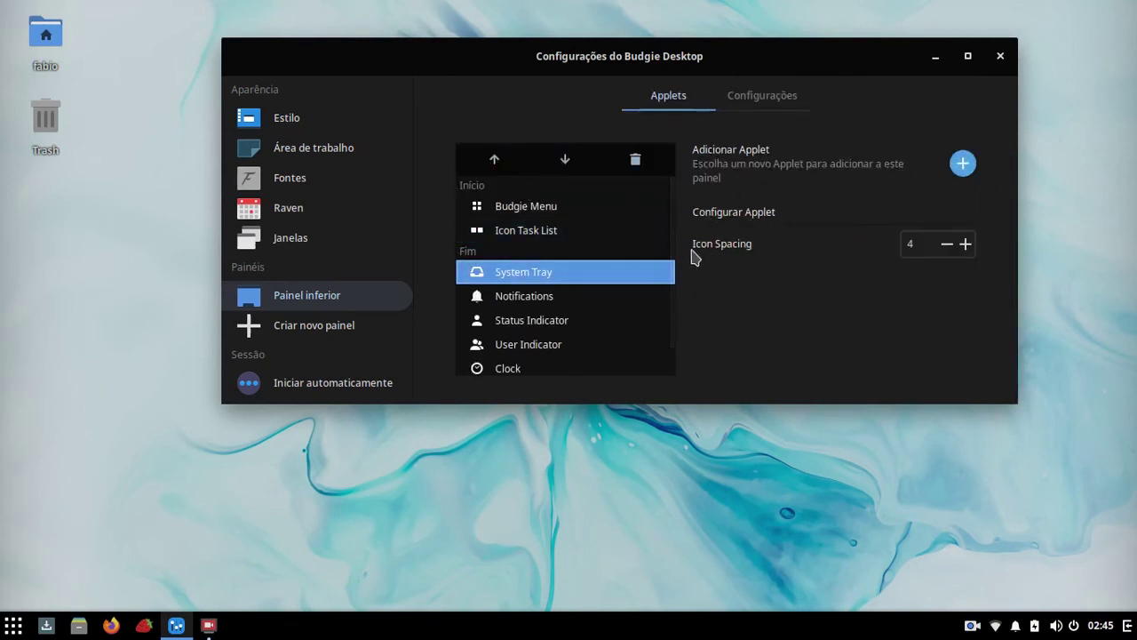
click(524, 298)
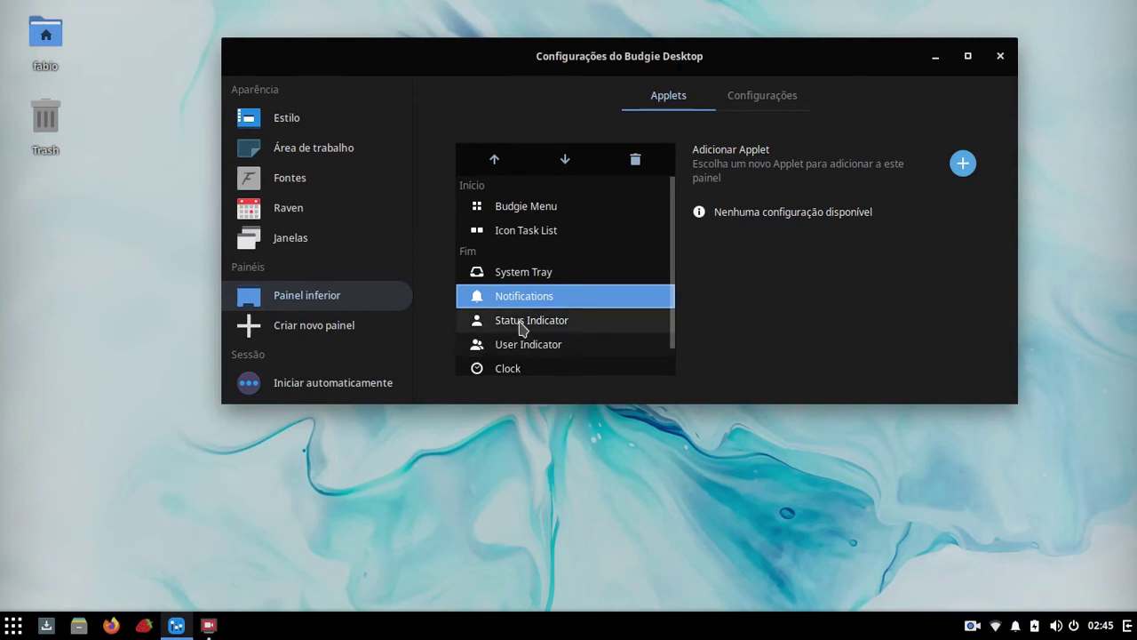
click(511, 323)
click(528, 346)
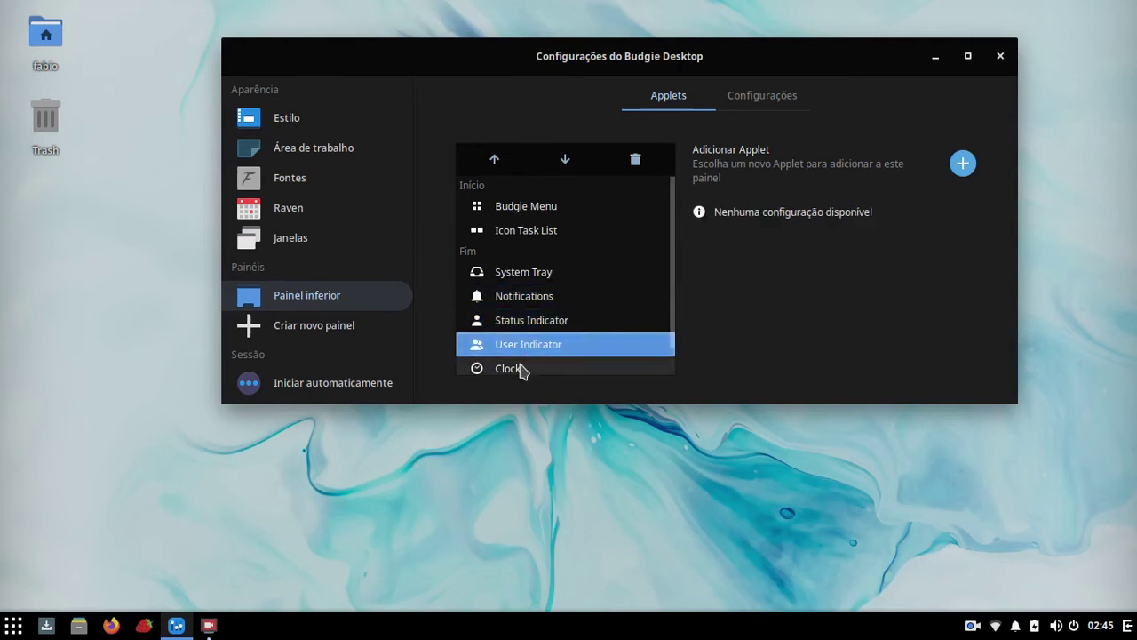
click(521, 368)
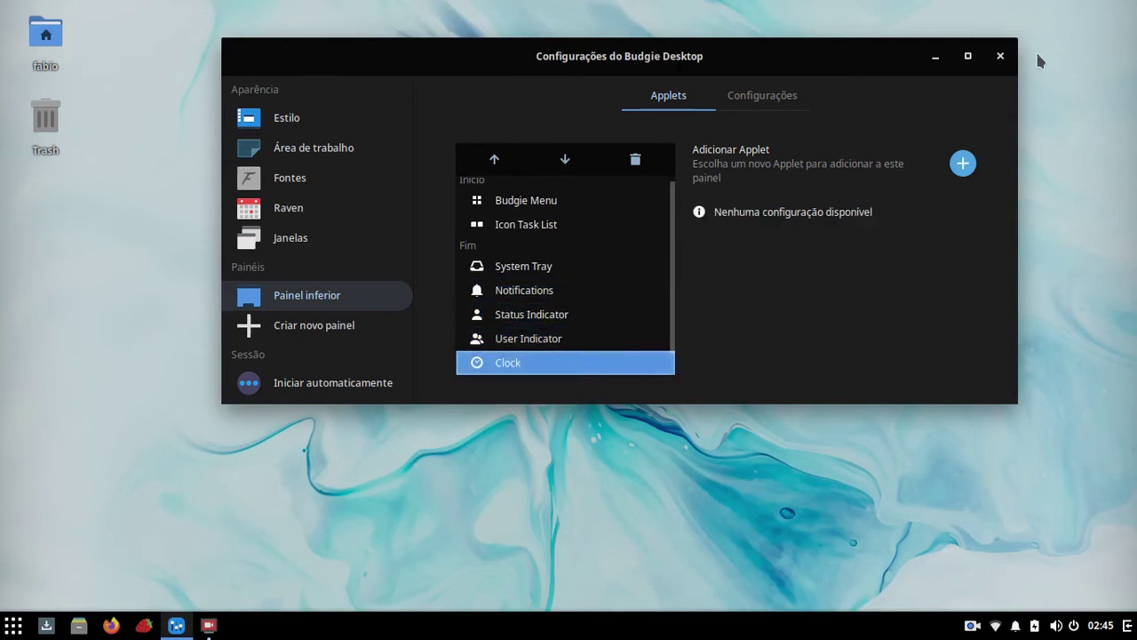
click(325, 384)
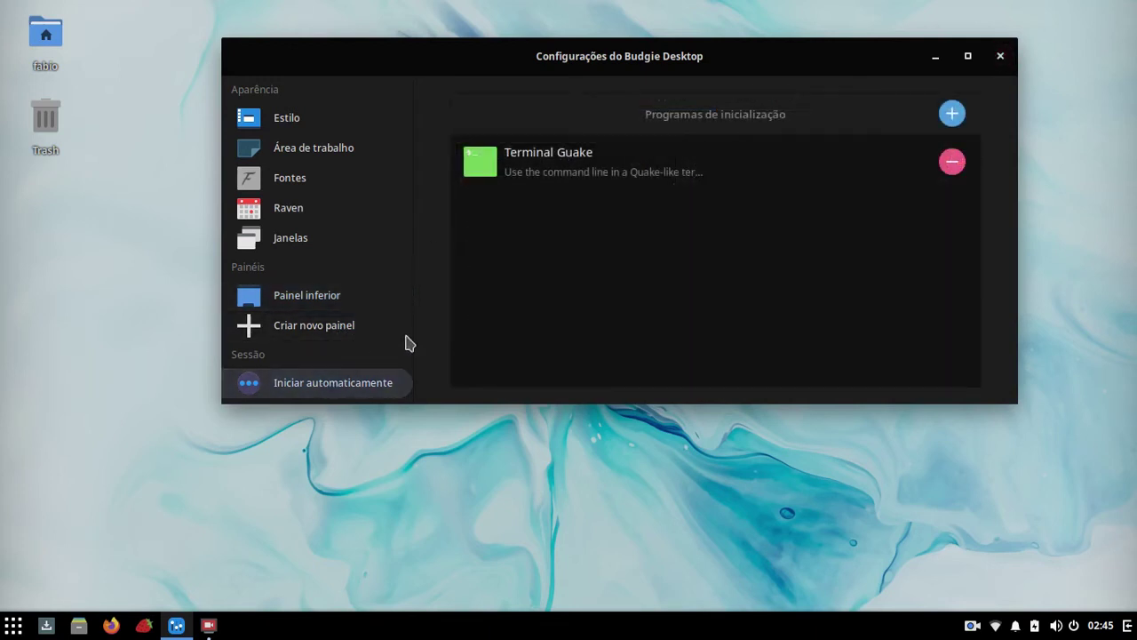
Step: Look at the add-startup-program choices without adding any, then minimize Budgie Desktop Settings
click(954, 111)
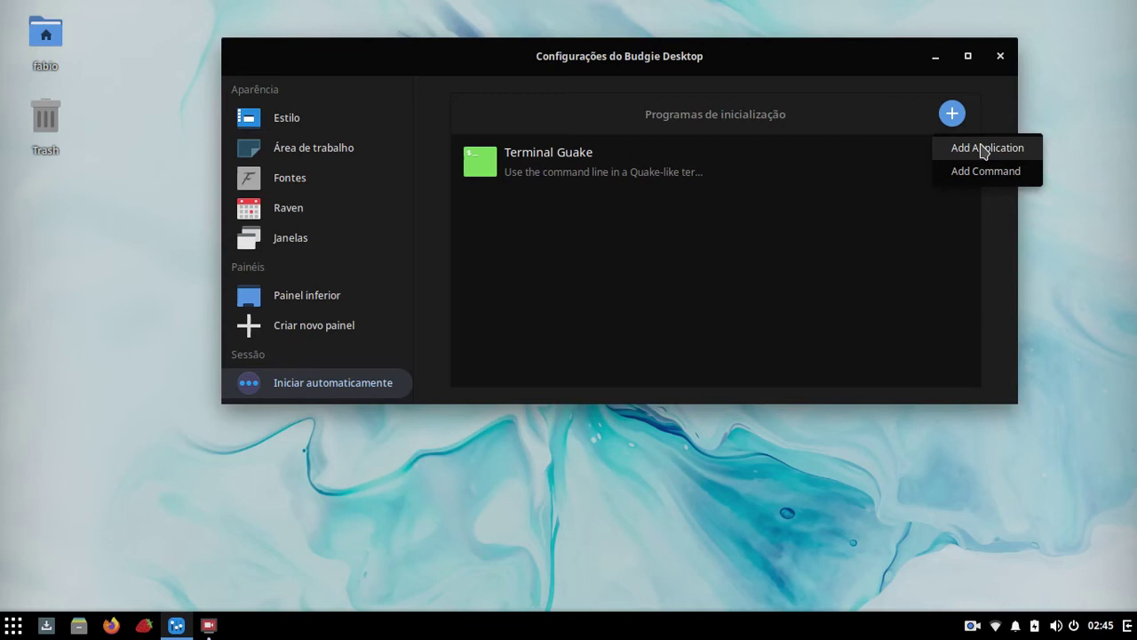
click(598, 266)
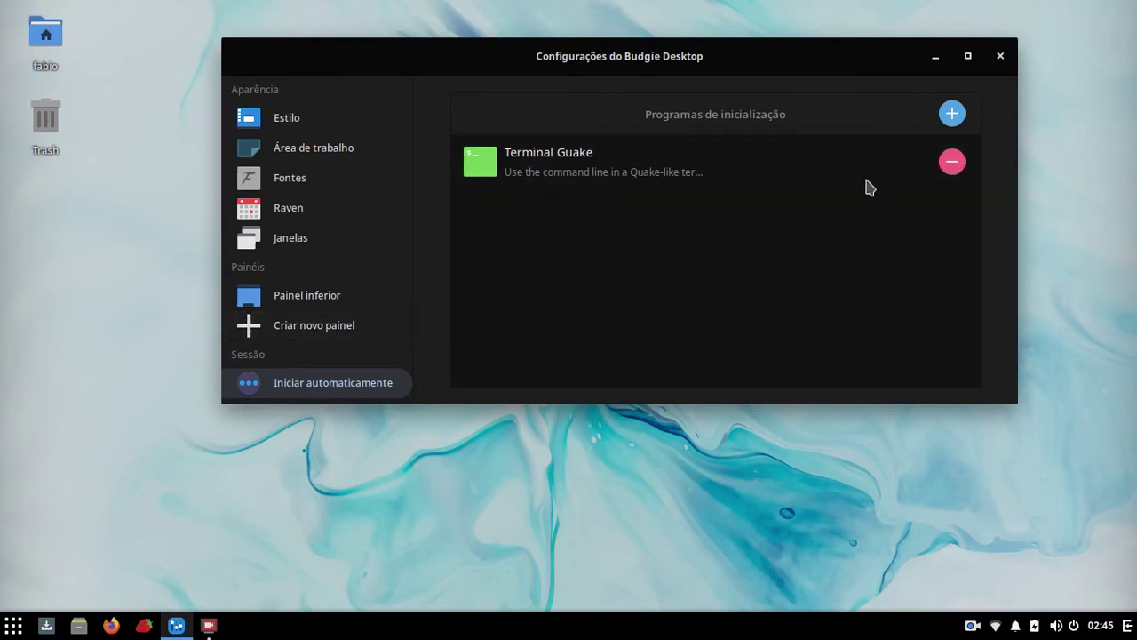
click(935, 56)
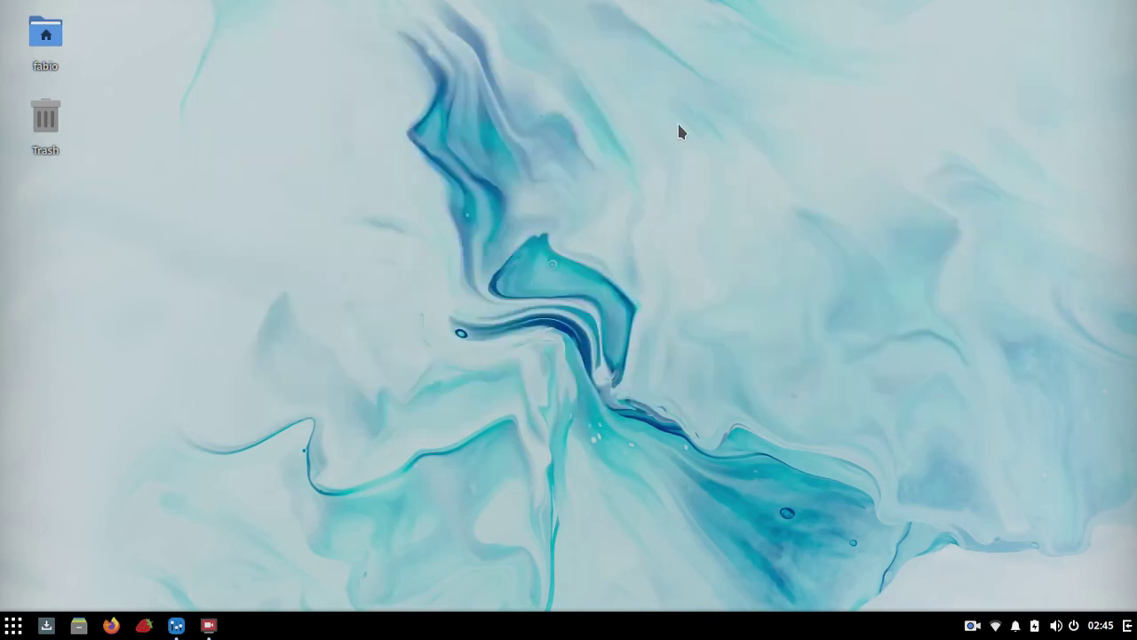
Step: In Guake, clear the terminal output and exit the root shell back to the normal user prompt
key(F12)
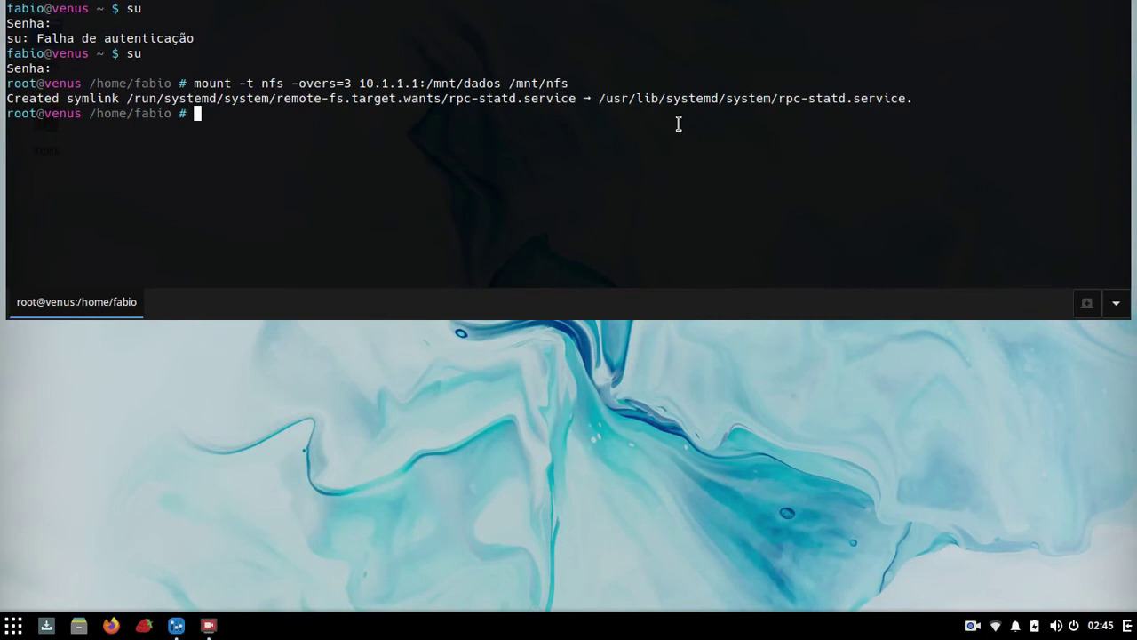
text(clear)
key(Return)
text(exit)
key(Return)
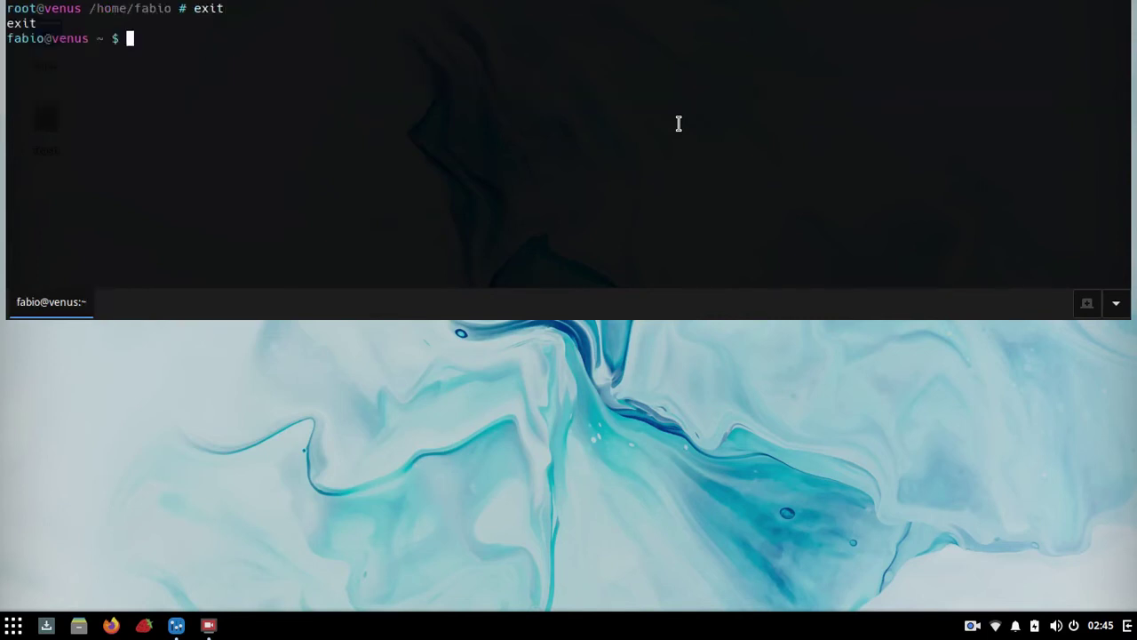
Step: Toggle the Guake drop-down terminal hidden, shown, then hidden again with F12
key(F12)
key(F12)
key(F12)
key(F12)
key(F12)
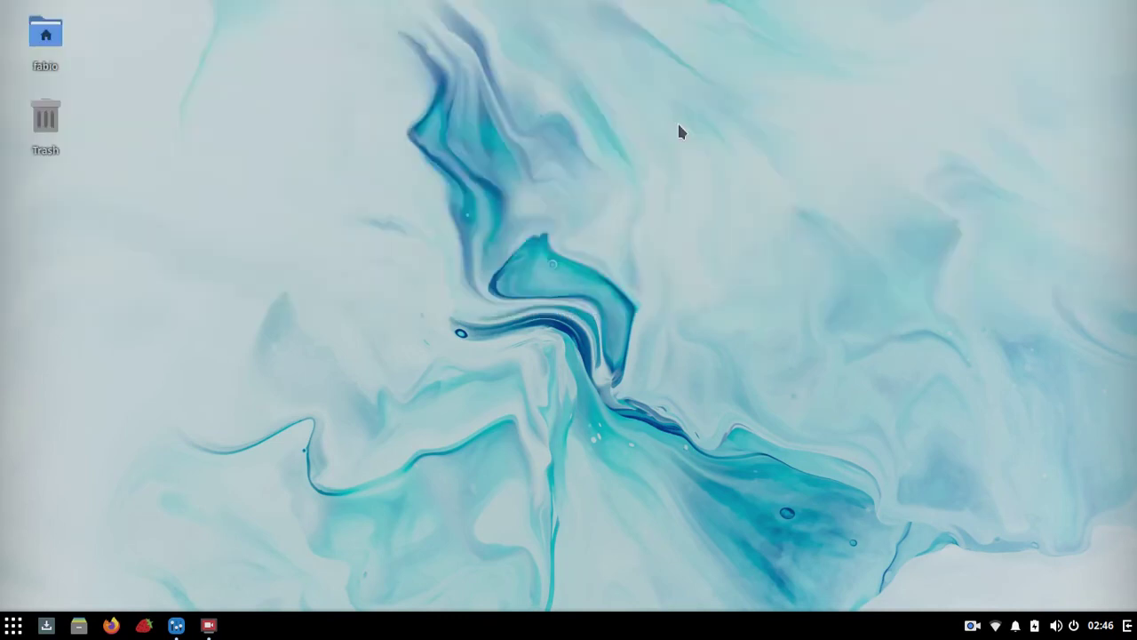
key(F12)
key(F12)
key(F12)
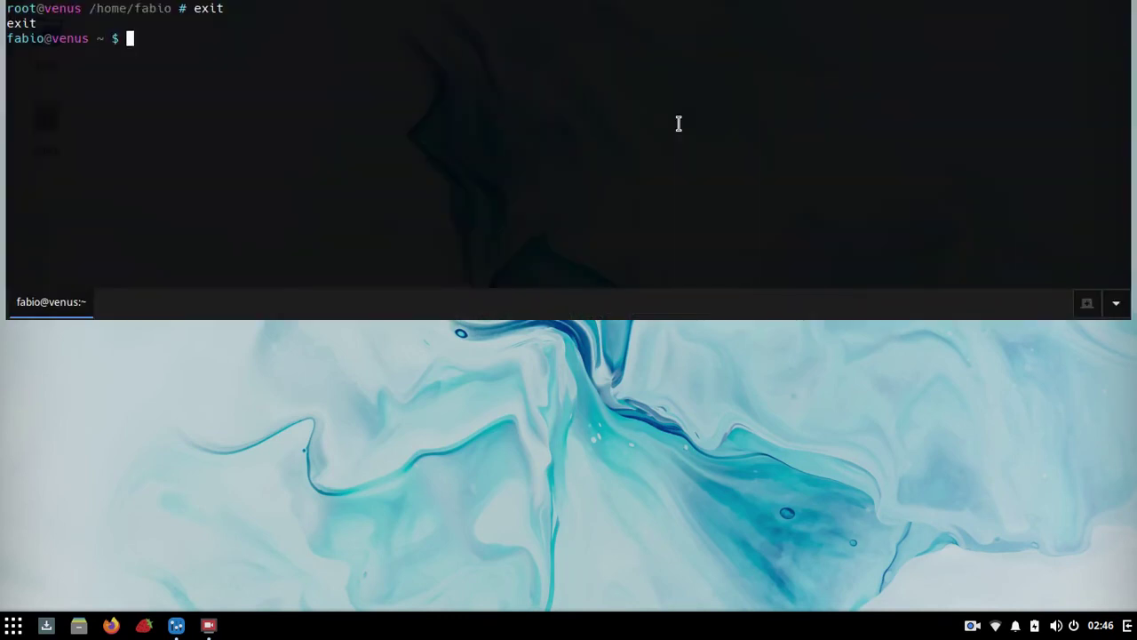
key(F12)
key(F12)
key(F12)
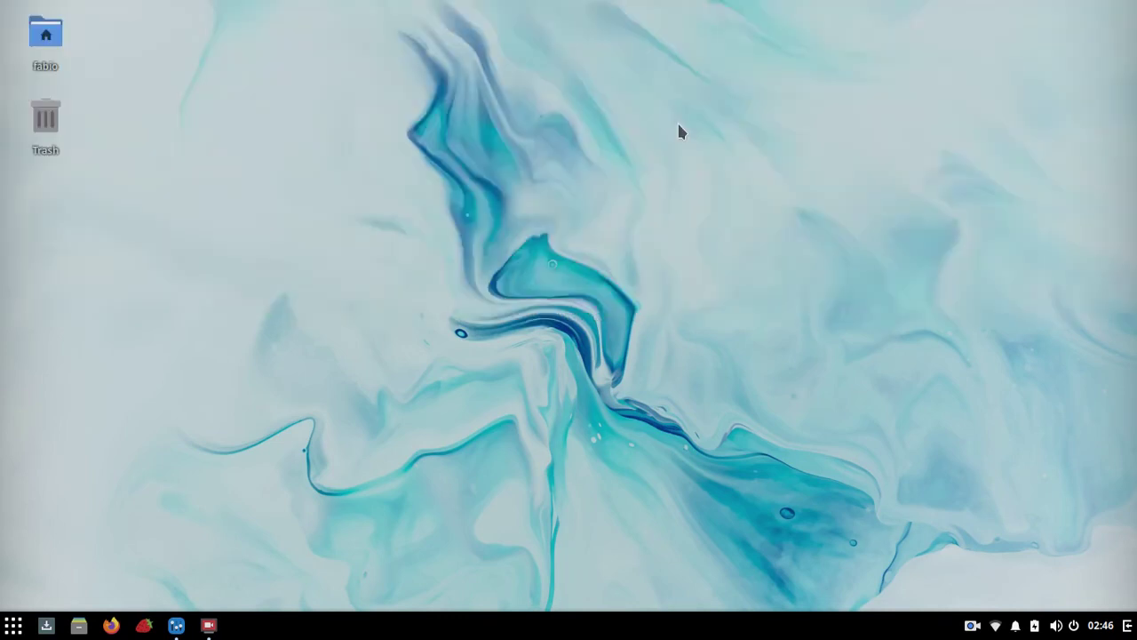
Step: Restore Budgie Desktop Settings, dismiss the add-startup-program choices without adding anything, and close the window
click(176, 626)
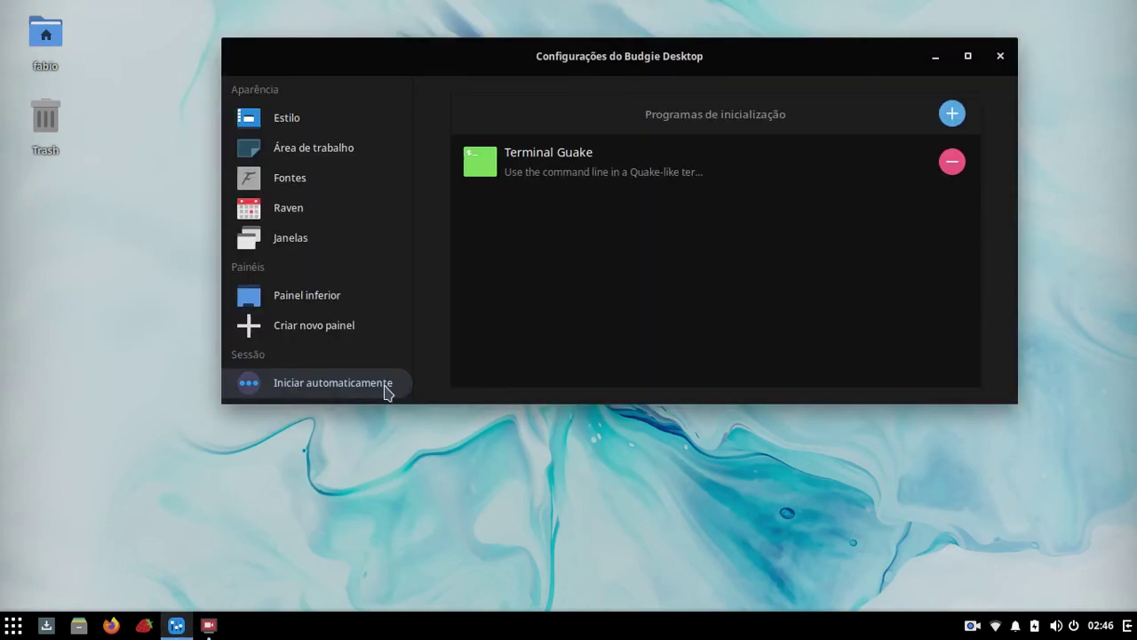
click(952, 114)
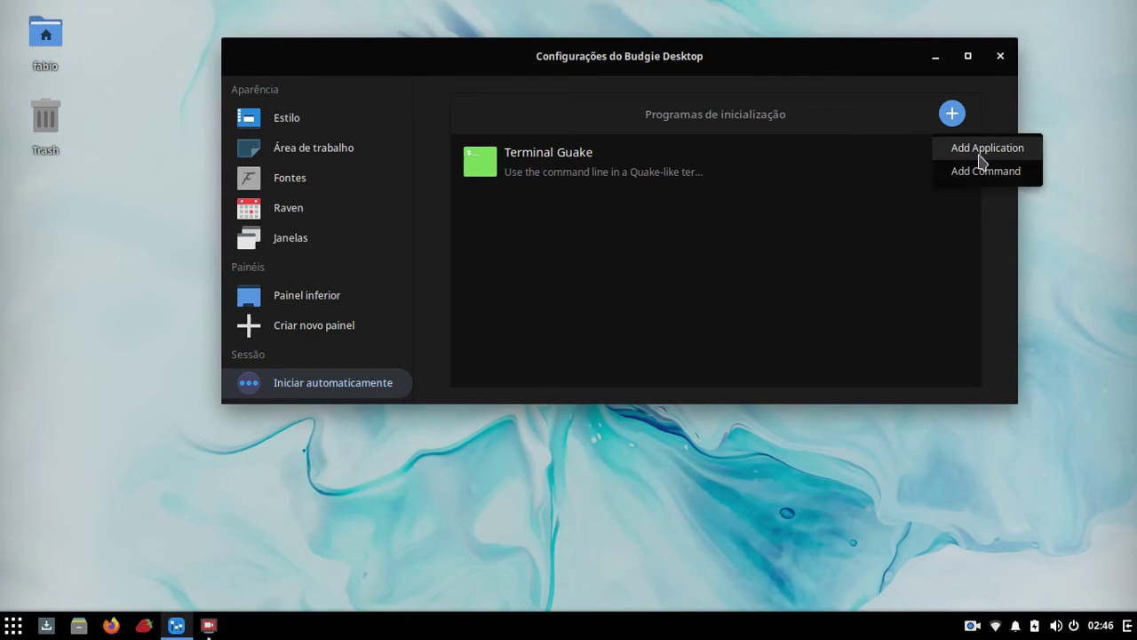
click(649, 324)
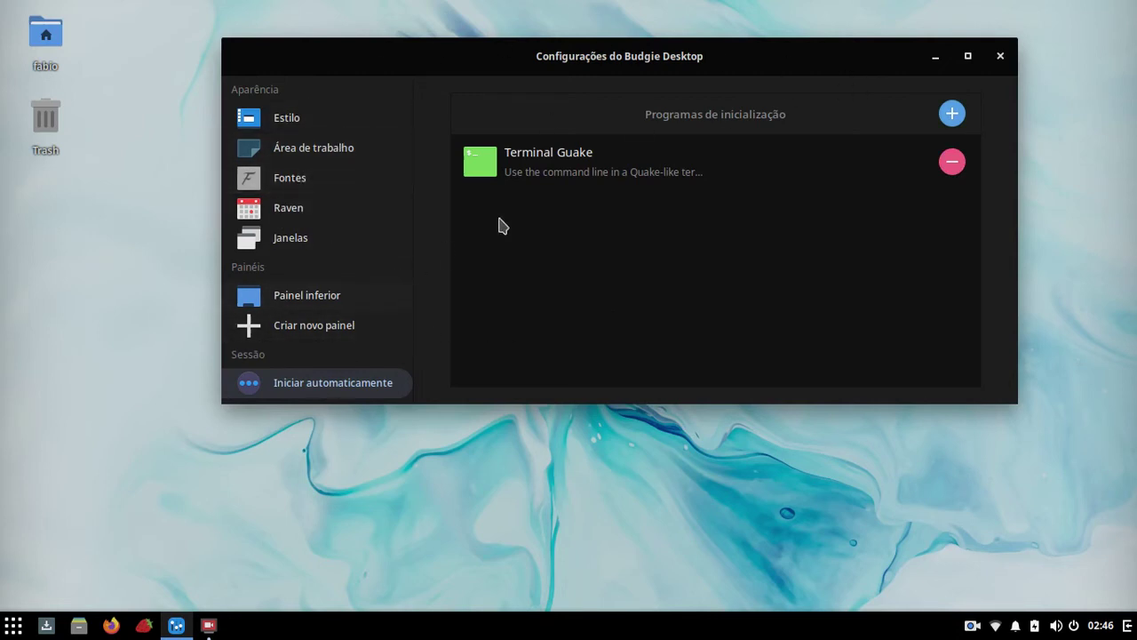
click(999, 57)
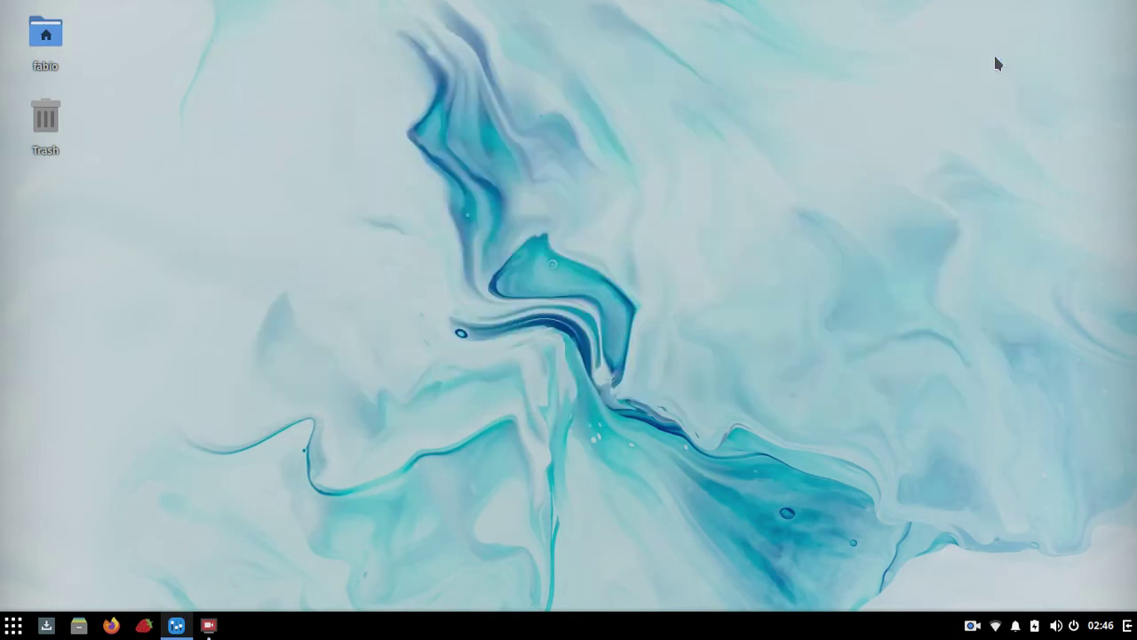
Step: Launch System Settings from the desktop right-click menu and maximize its window
right_click(520, 78)
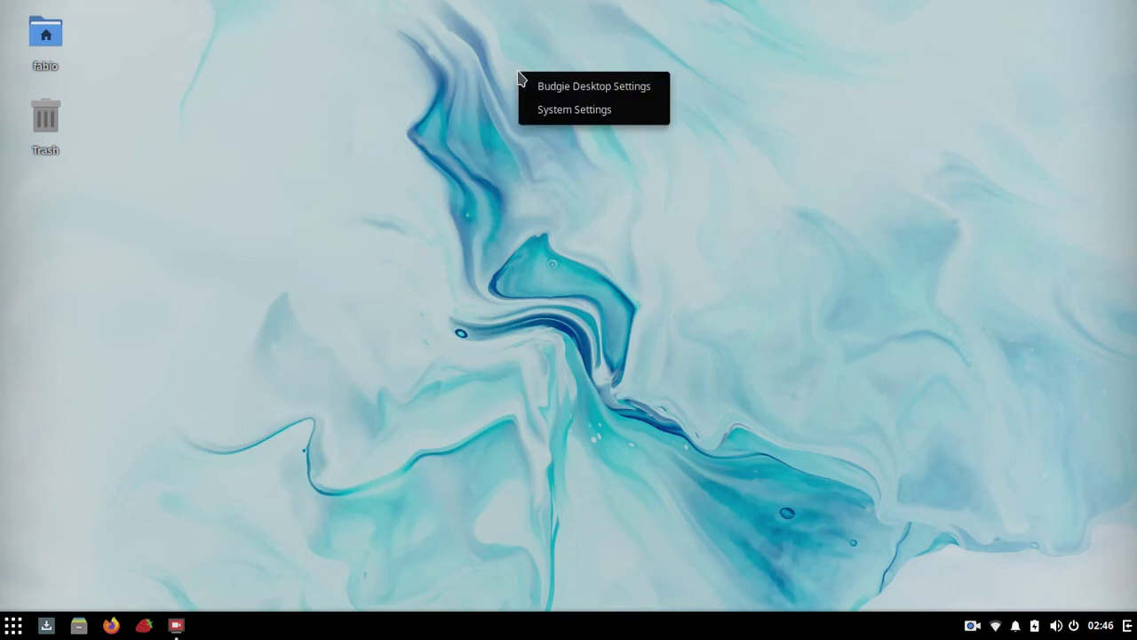
click(591, 111)
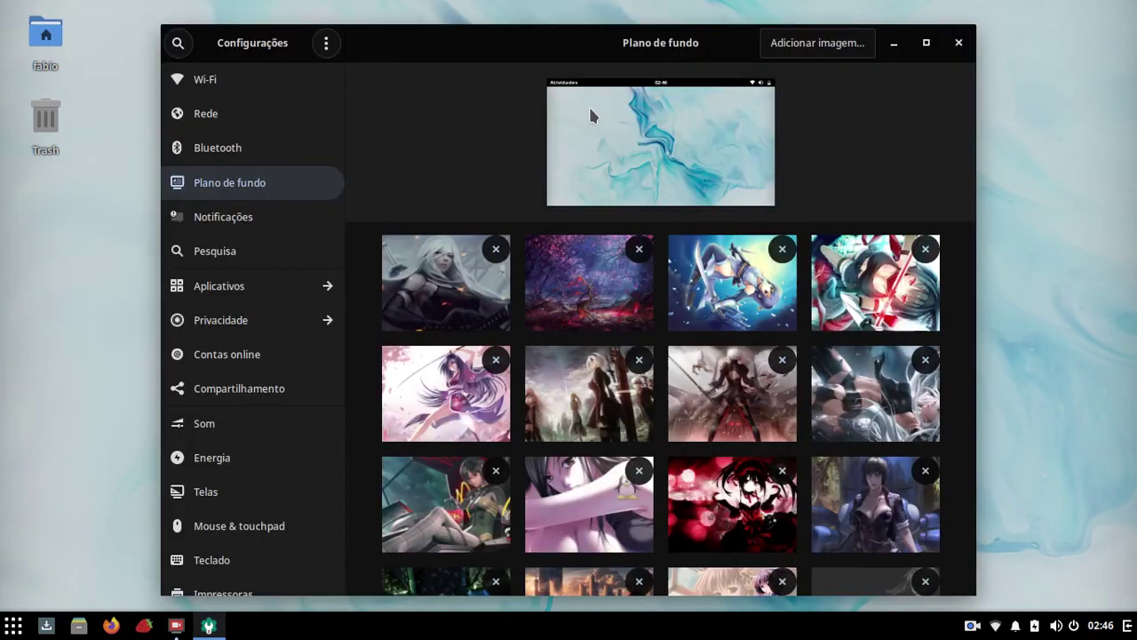
click(924, 44)
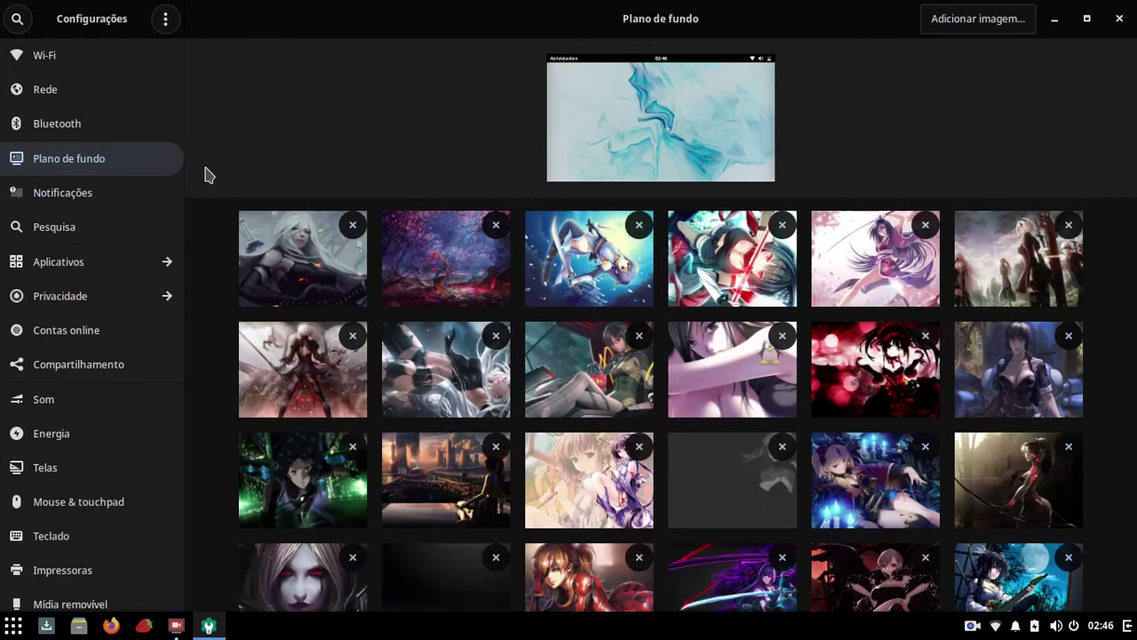
Step: Browse the Wi-Fi, Rede and Bluetooth pages, then scroll the Plano de fundo wallpaper gallery
click(69, 63)
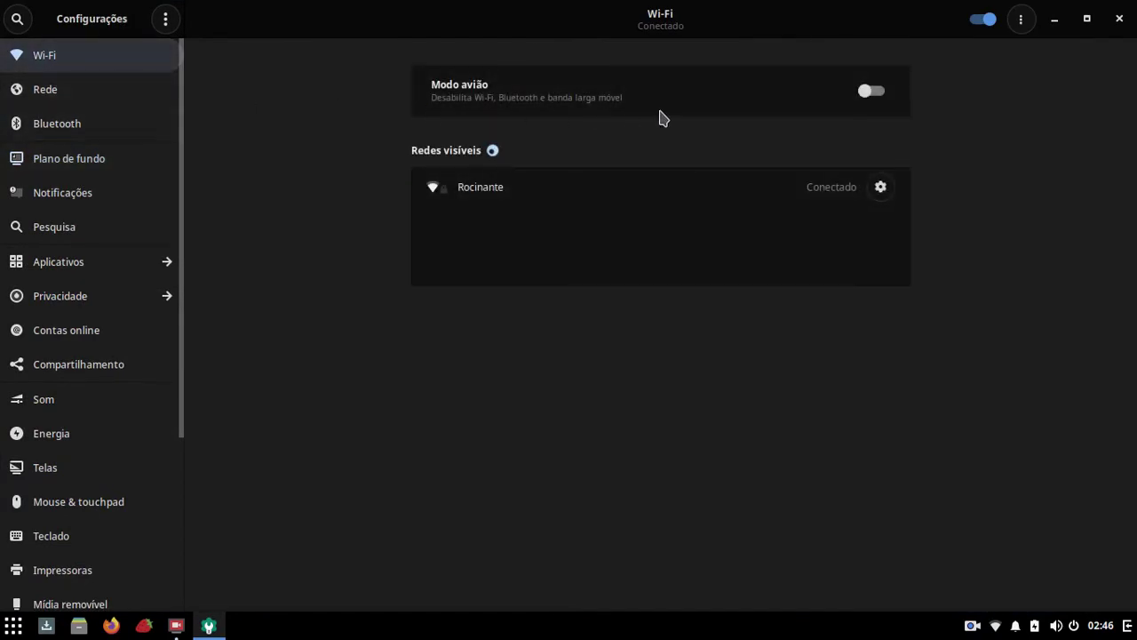
click(77, 89)
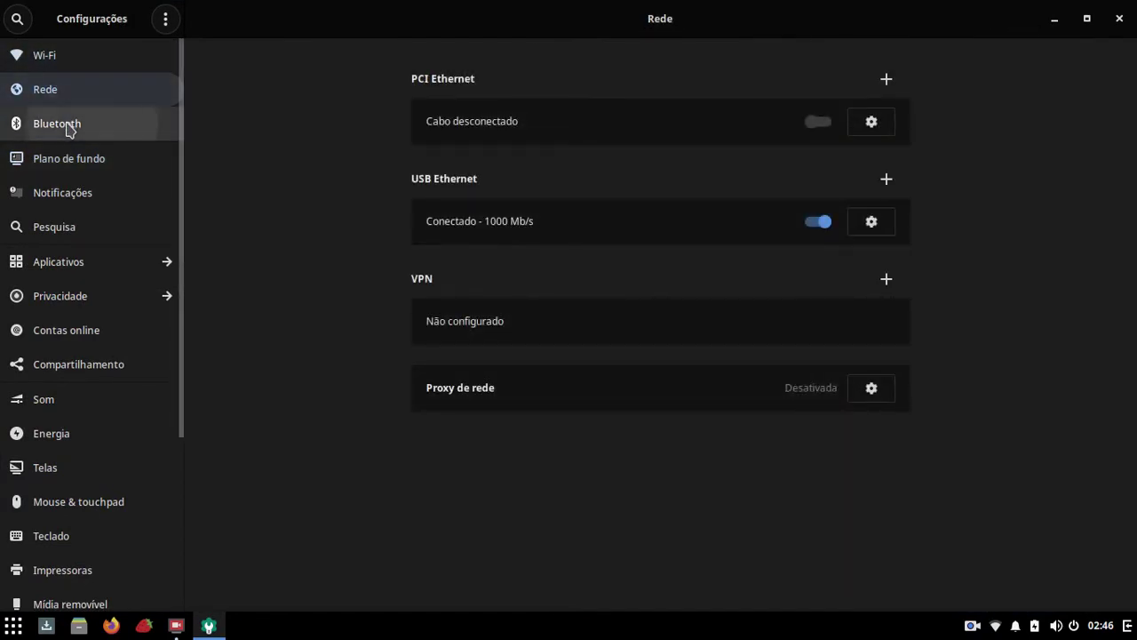
click(70, 127)
click(62, 158)
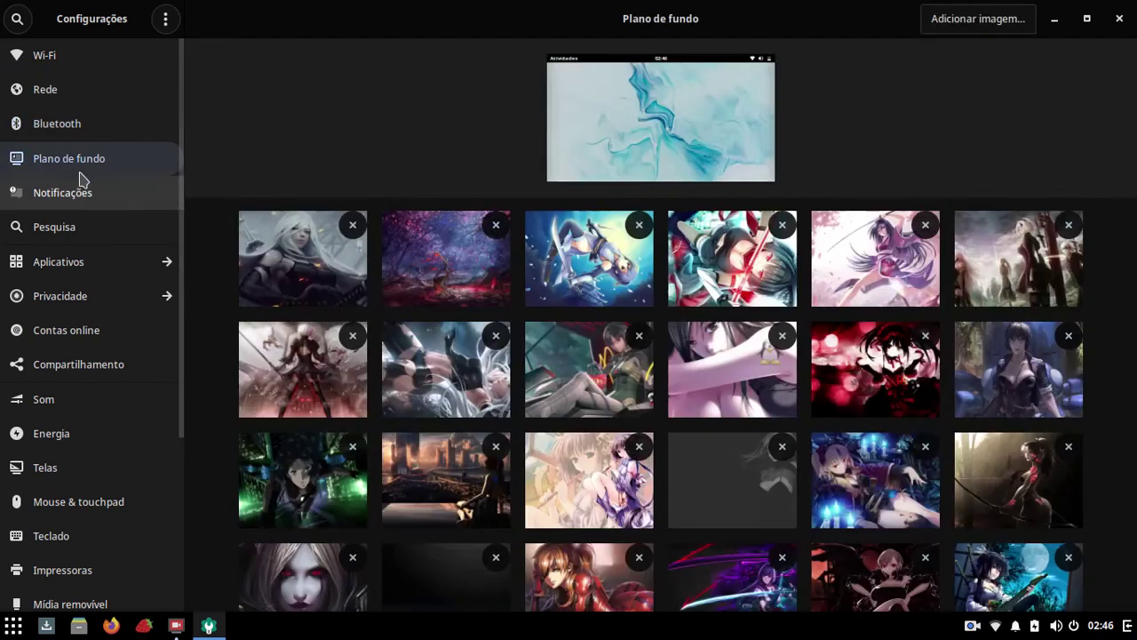
click(24, 127)
click(68, 164)
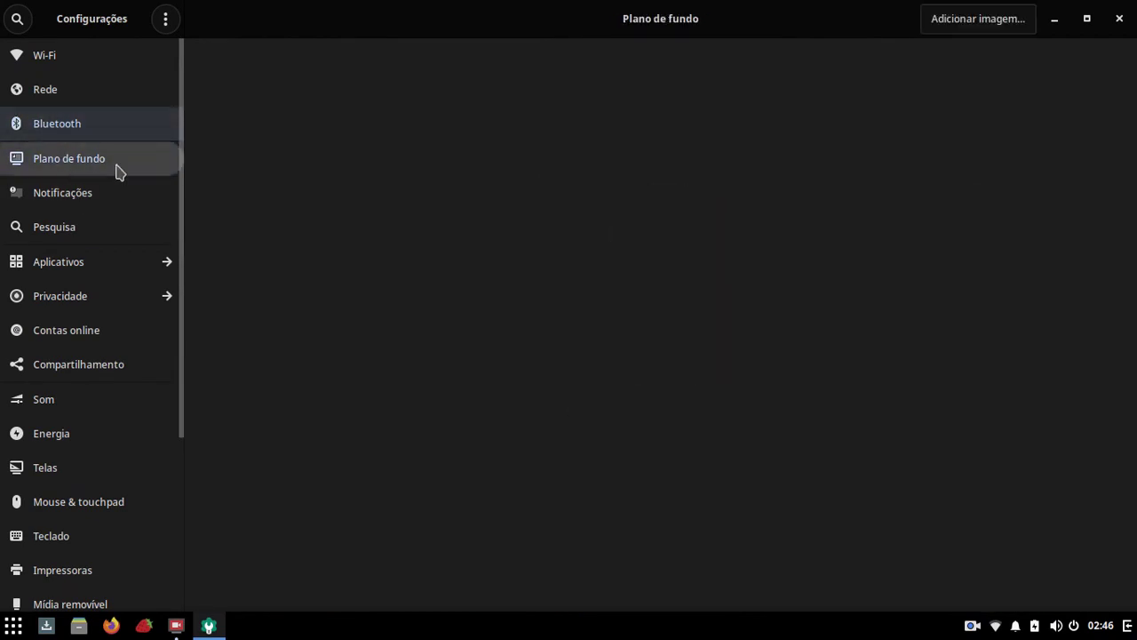
scroll(599, 233, down, 10)
scroll(599, 234, up, 5)
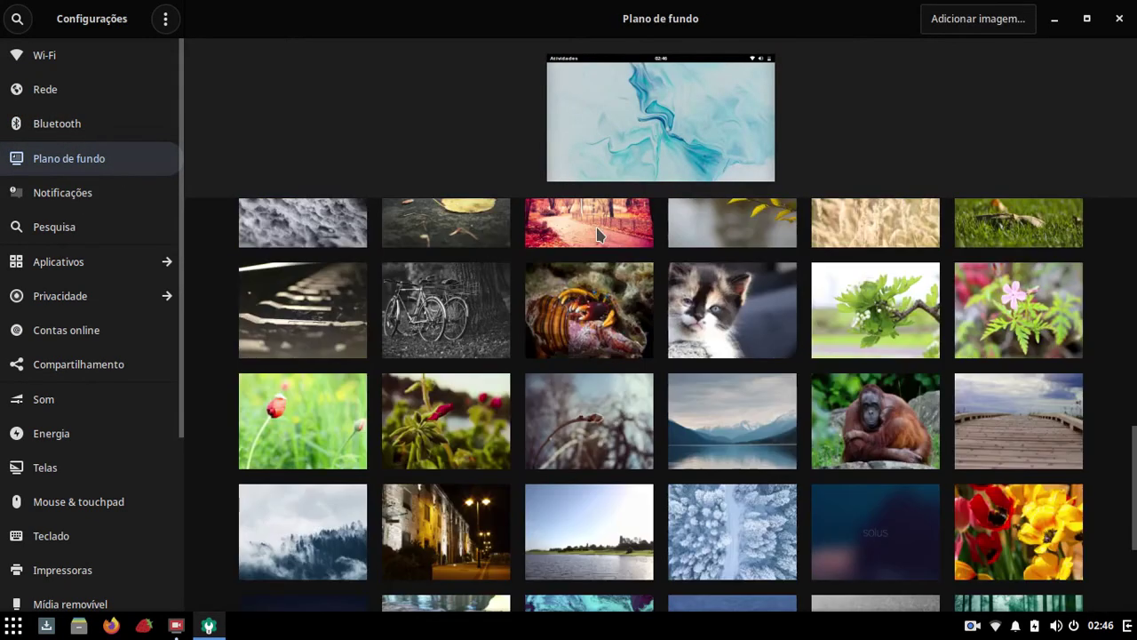
scroll(598, 234, up, 2)
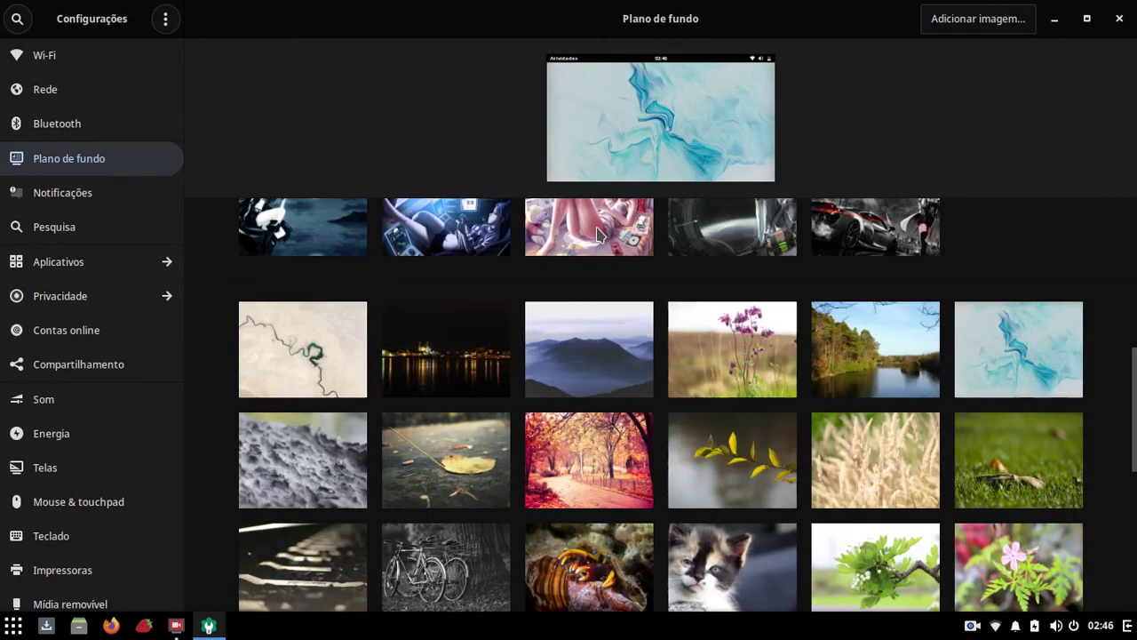
scroll(598, 234, down, 2)
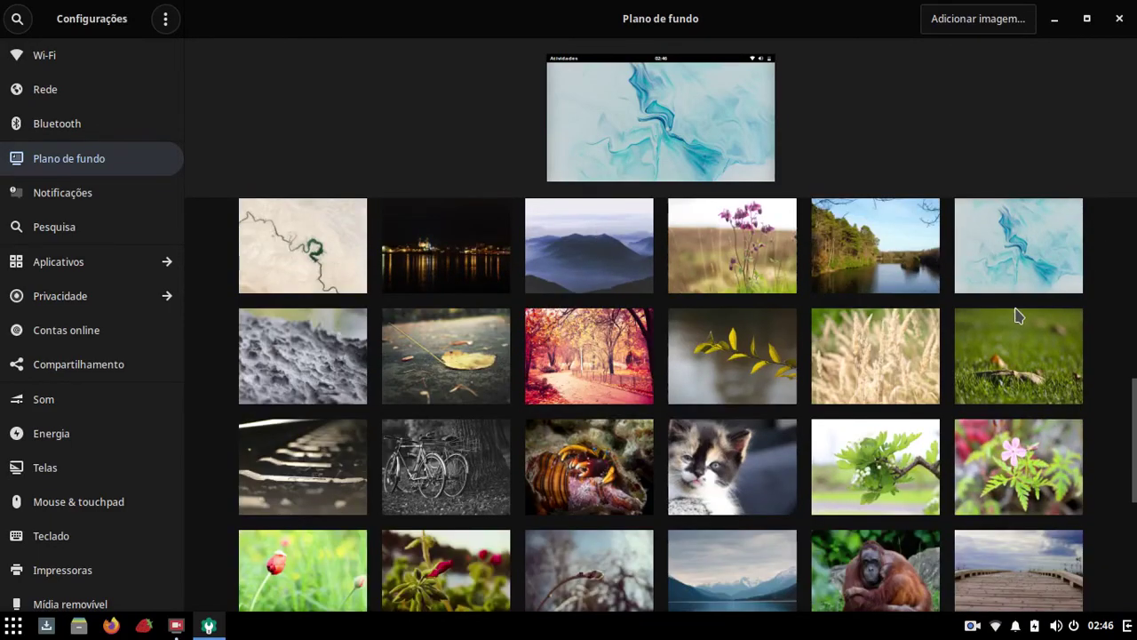
scroll(1018, 316, up, 10)
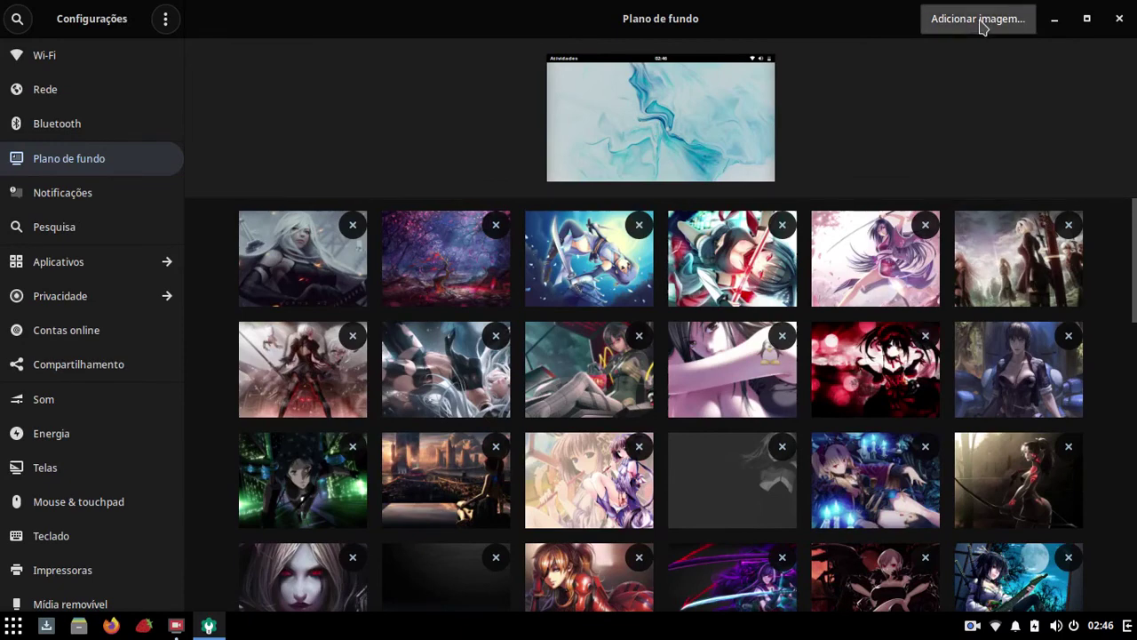
Step: Cancel the custom wallpaper image picker and minimize the Configurações window
click(981, 21)
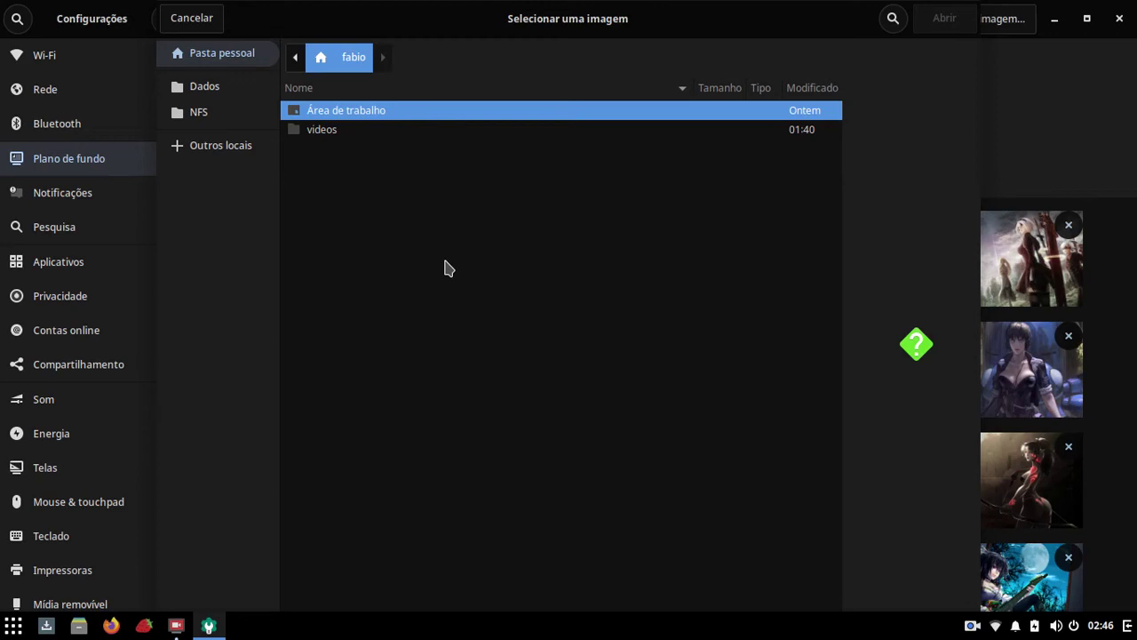
click(191, 19)
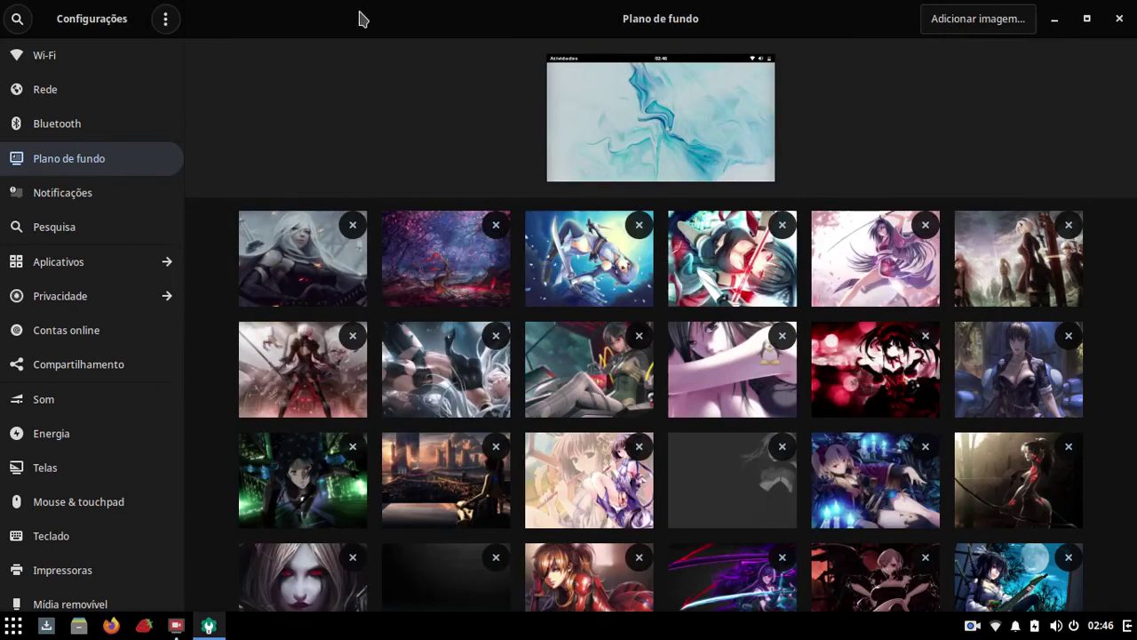
click(1051, 20)
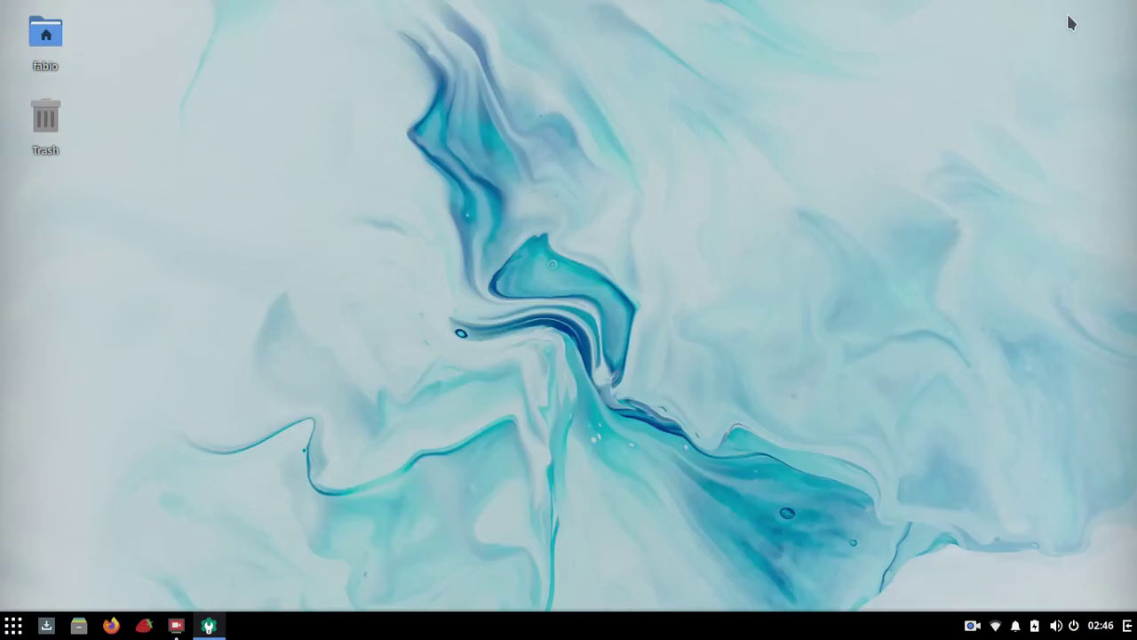
Step: Open and dismiss the desktop context menu twice
right_click(459, 49)
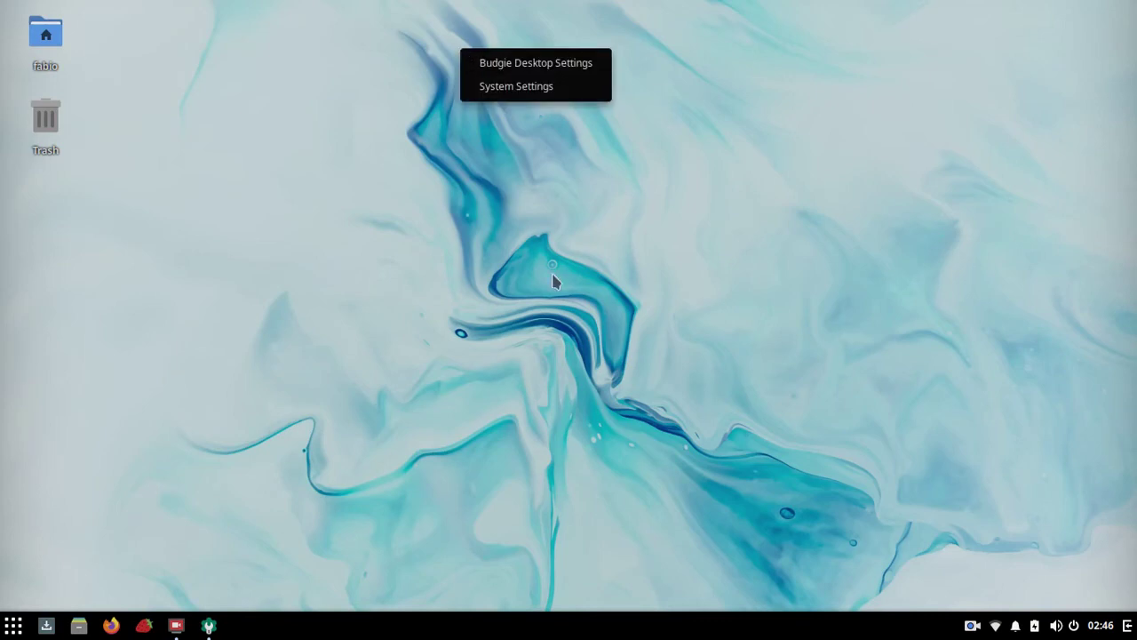
click(534, 18)
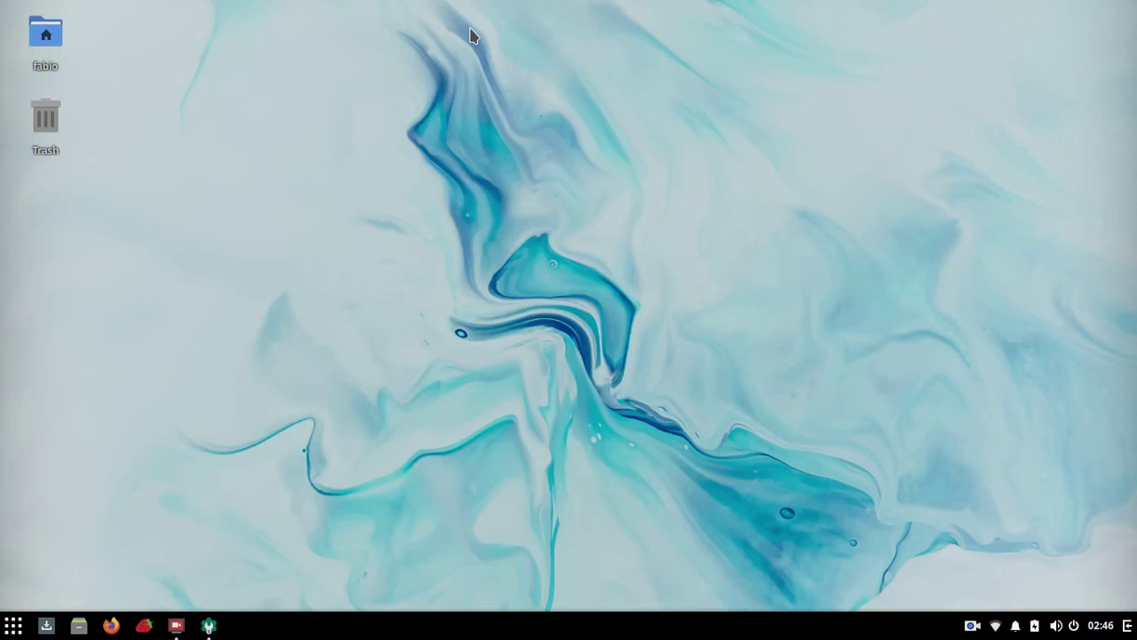
right_click(471, 35)
click(463, 27)
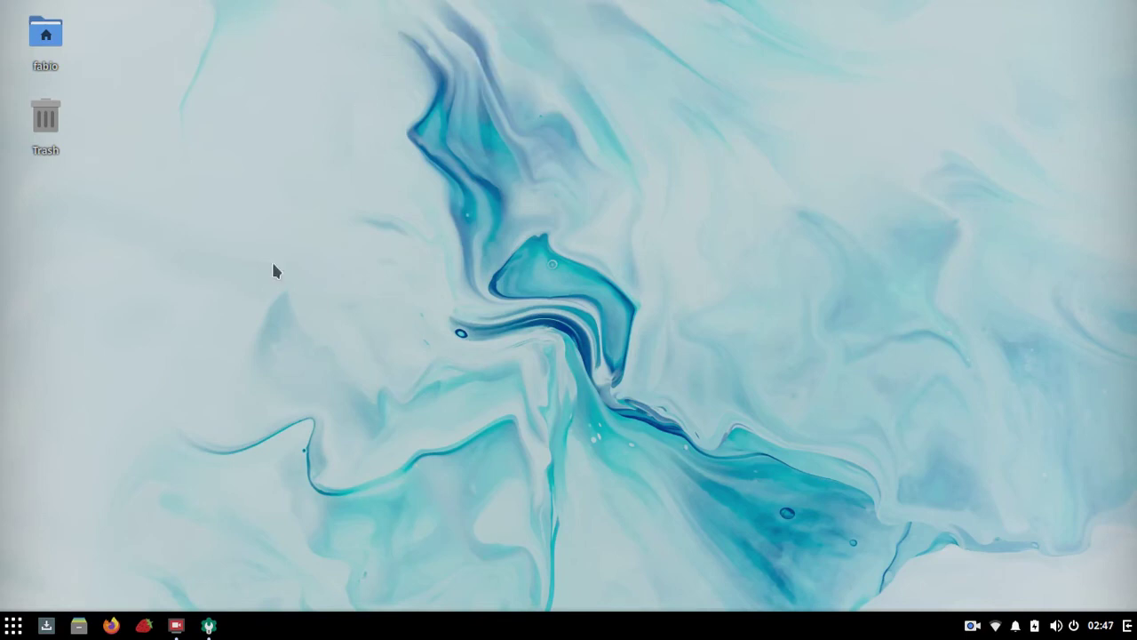
Step: Restore Settings and browse the Notificações, Pesquisa, Aplicativos, Som and Energia pages
click(209, 625)
click(57, 210)
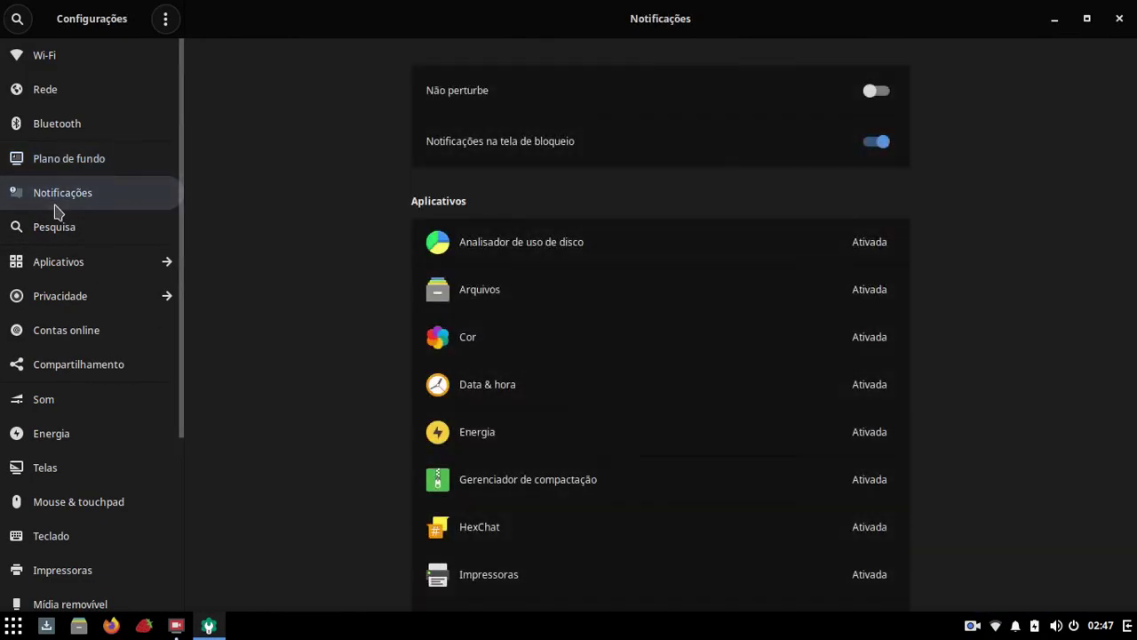
click(52, 234)
click(59, 260)
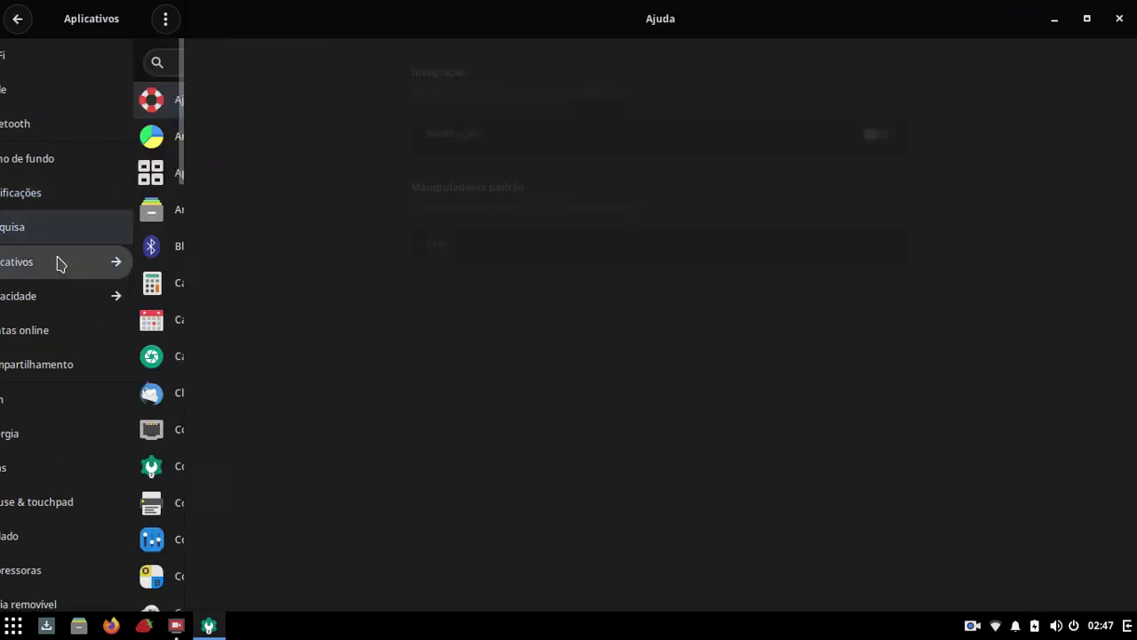
click(13, 20)
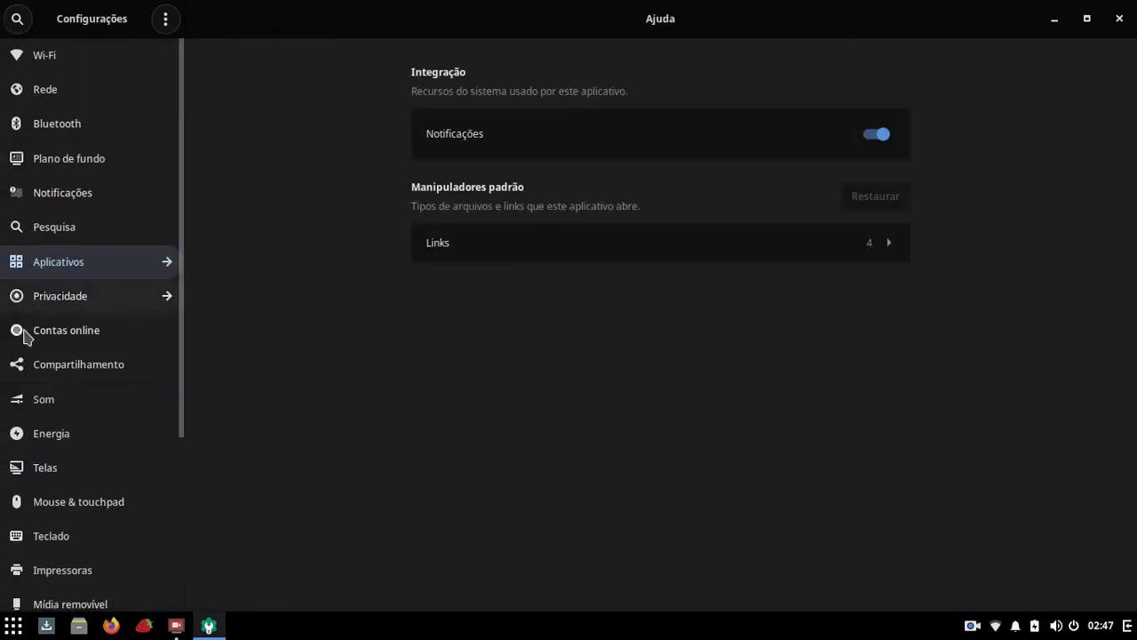
click(77, 399)
click(76, 440)
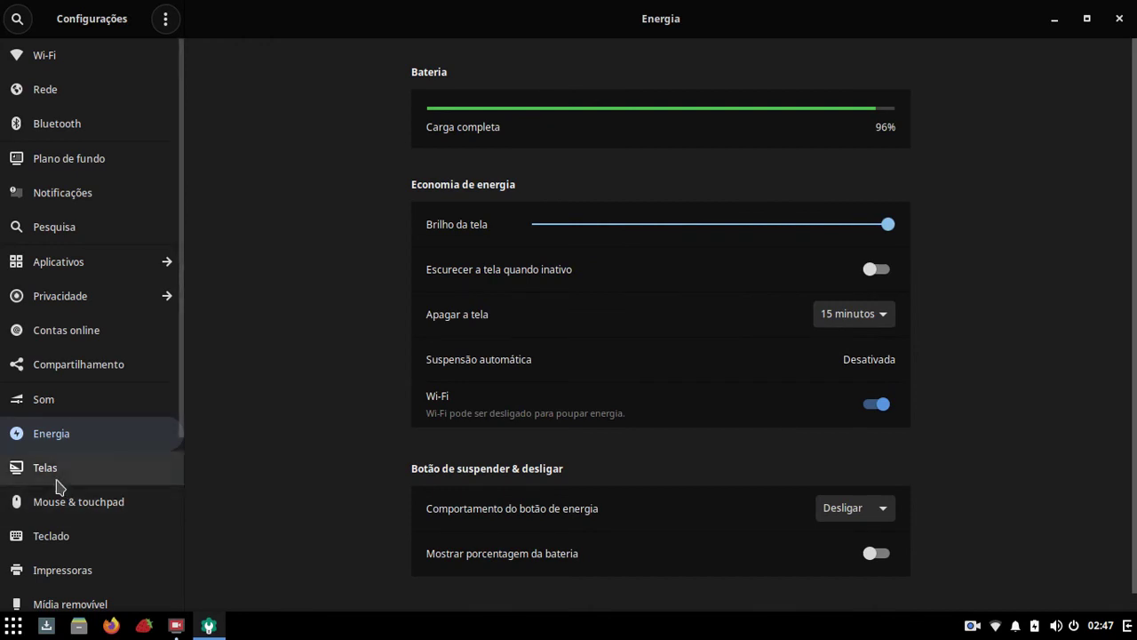
Step: Browse Mouse & touchpad, Teclado and Aplicativos padrão, ending on Teclado with Português (Brasil) input
scroll(58, 484, down, 2)
click(51, 443)
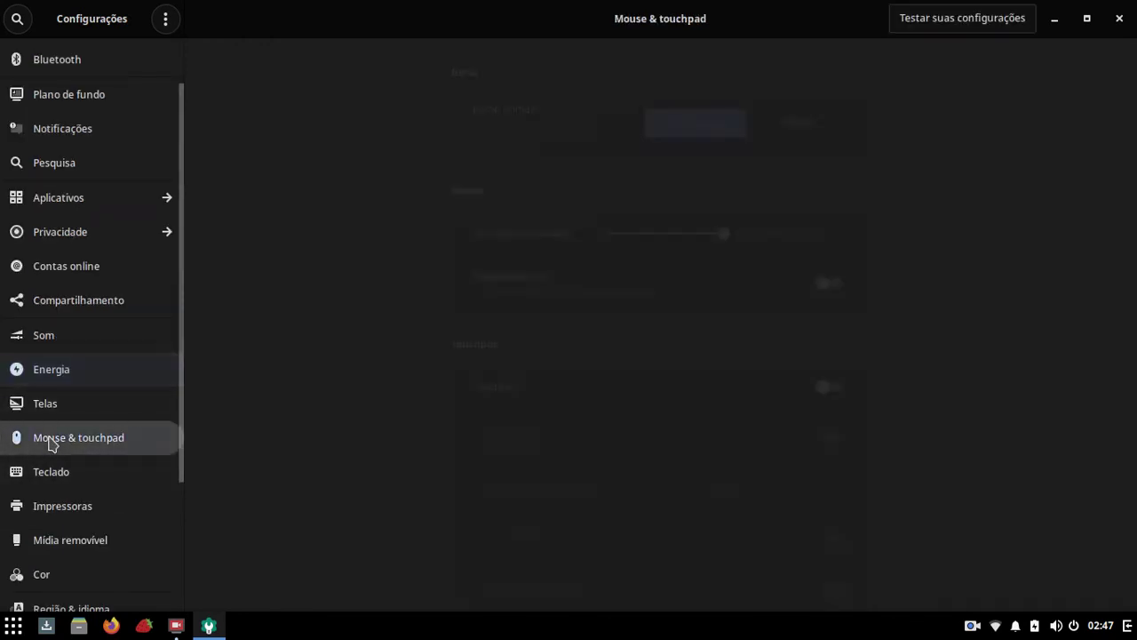
click(51, 484)
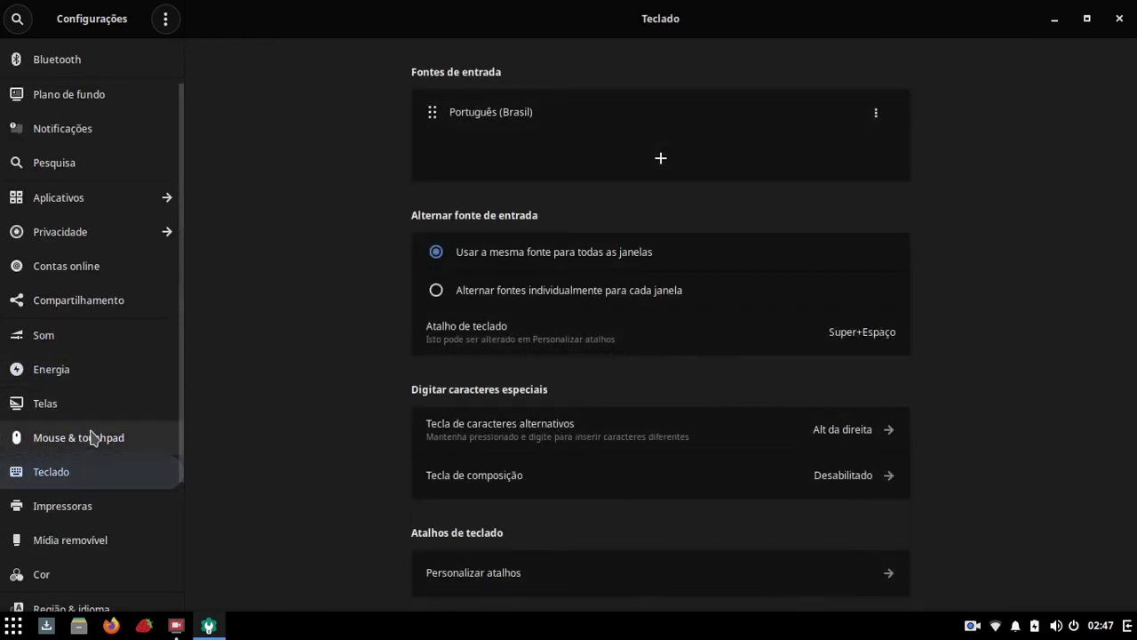
scroll(98, 431, down, 4)
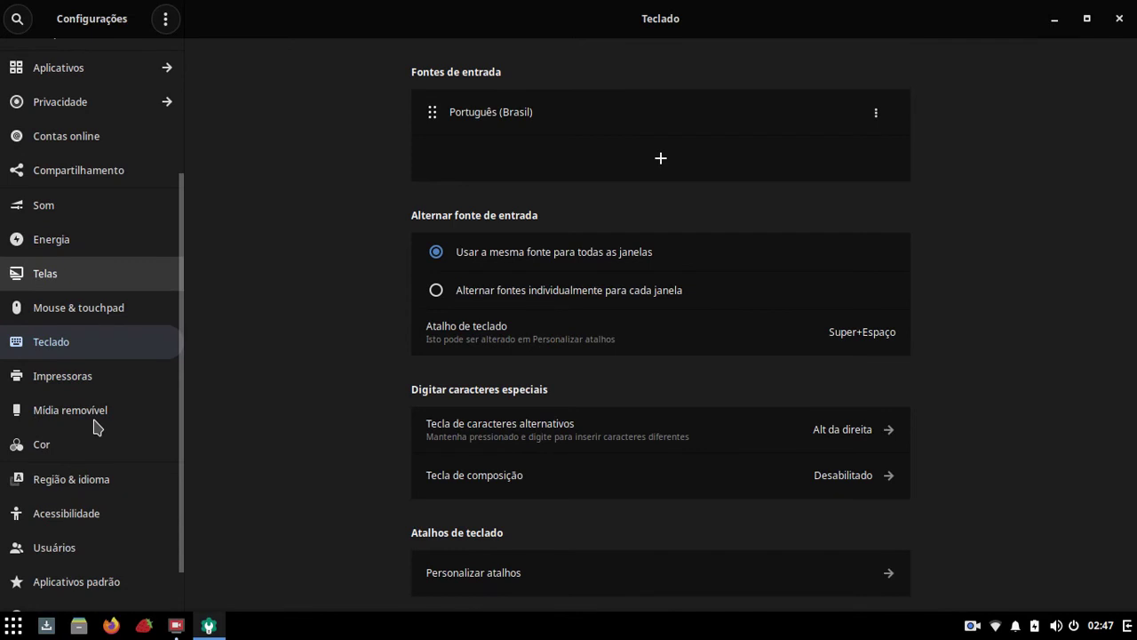
scroll(97, 427, down, 2)
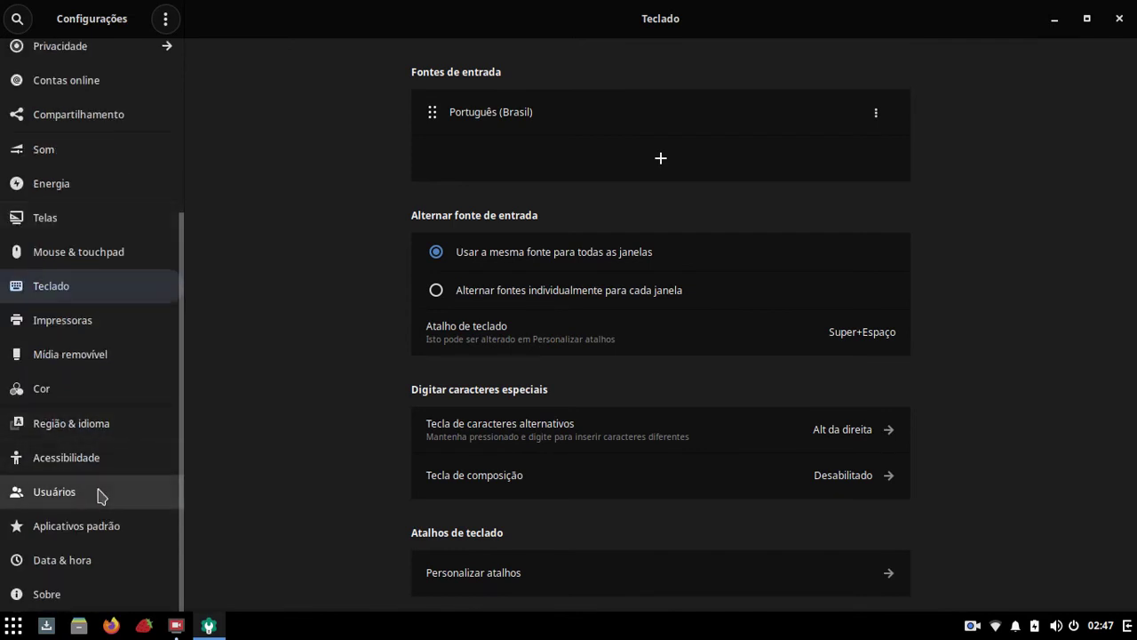
click(88, 533)
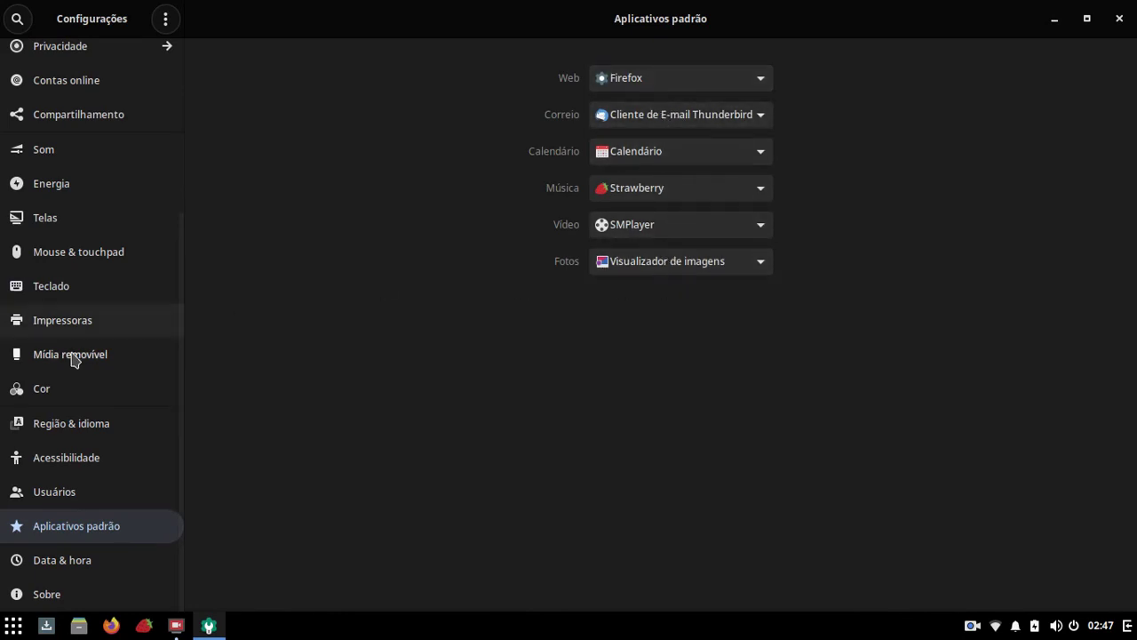
scroll(50, 399, up, 3)
click(61, 389)
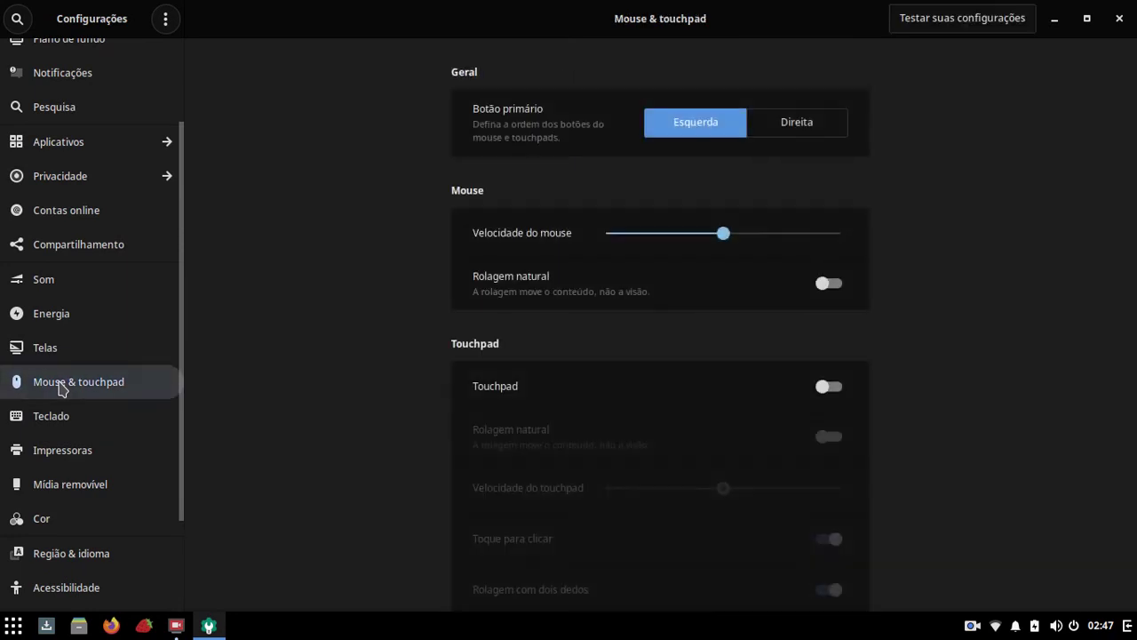
click(51, 419)
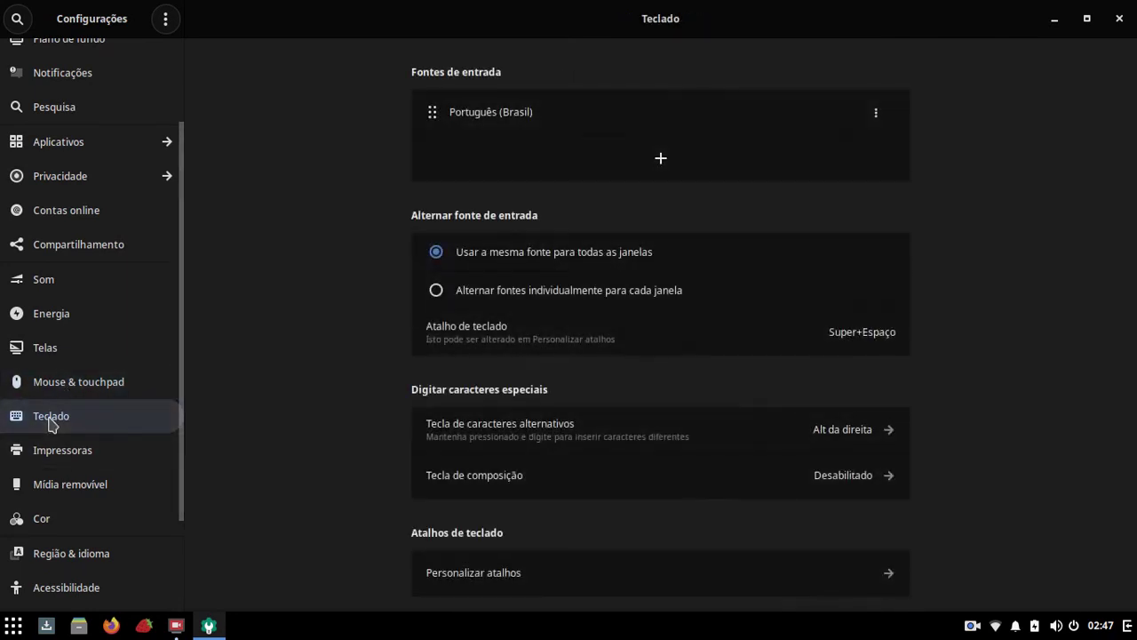
scroll(389, 239, down, 1)
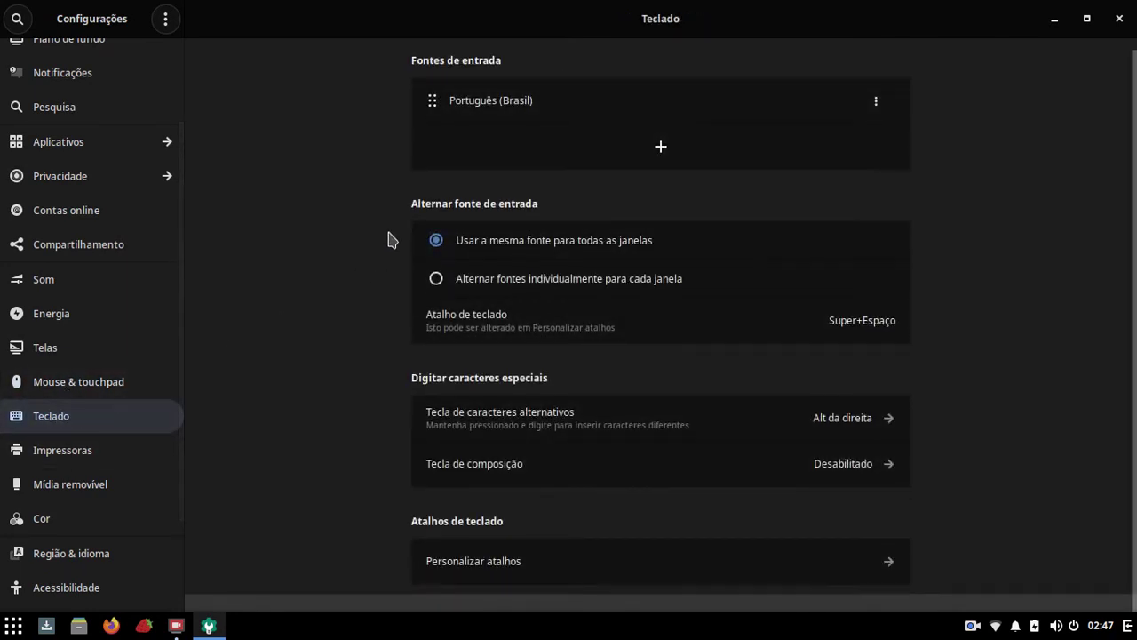
click(575, 573)
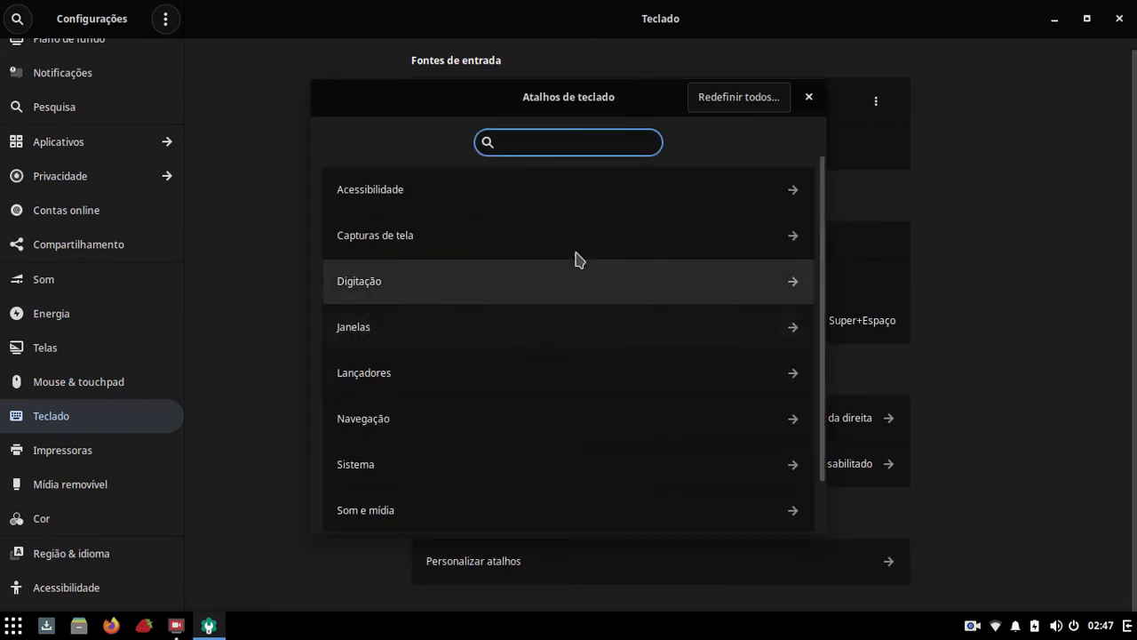
scroll(541, 378, down, 2)
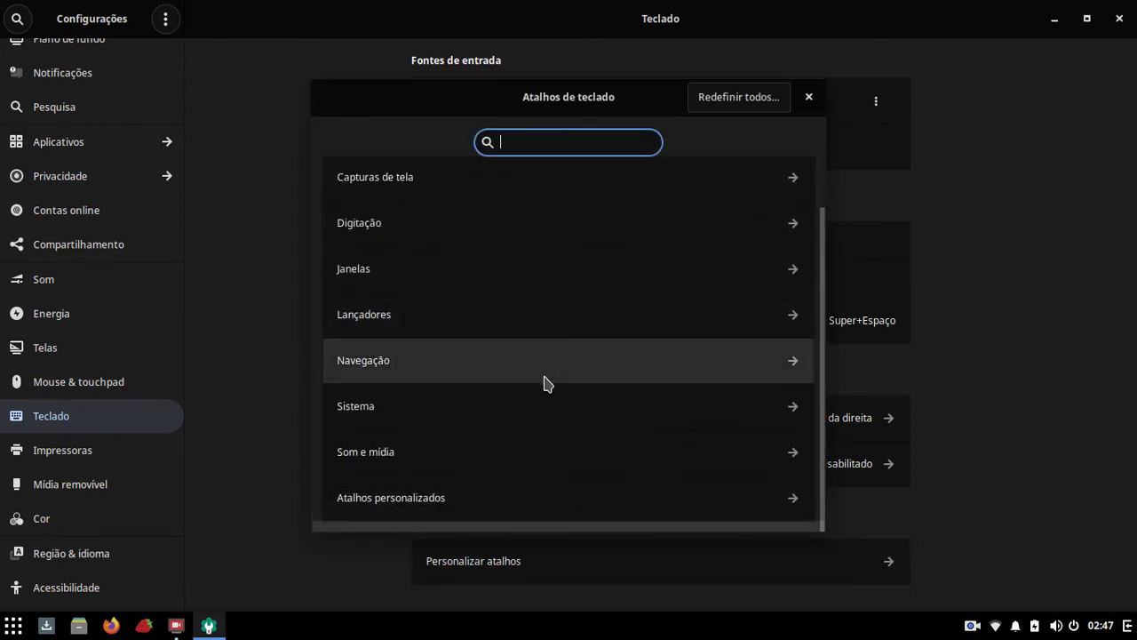
scroll(413, 235, up, 2)
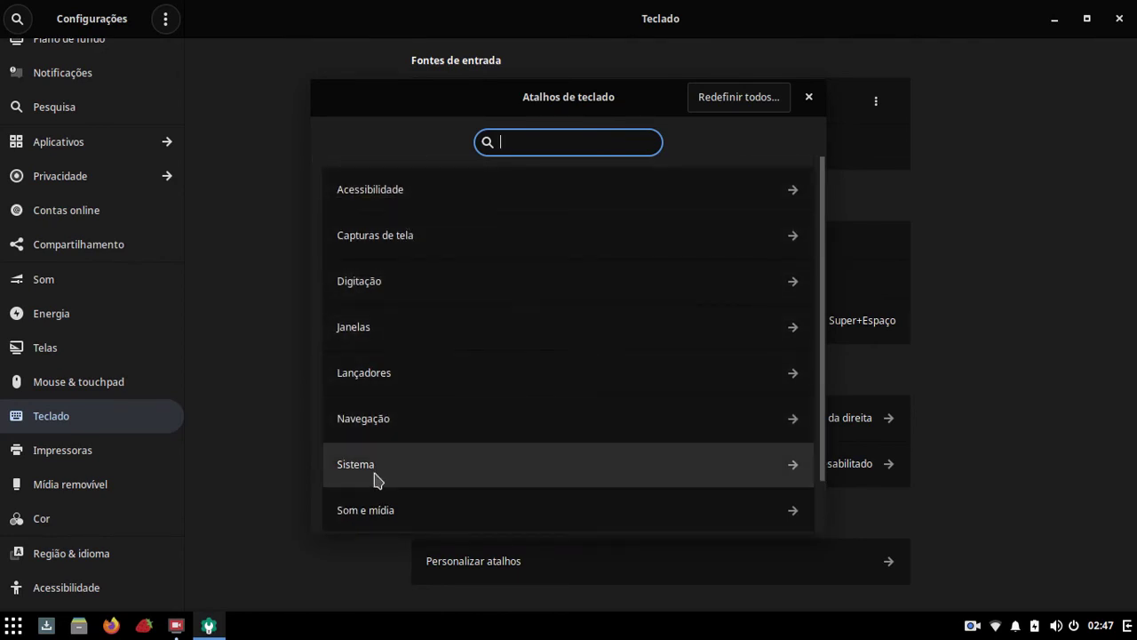
click(376, 471)
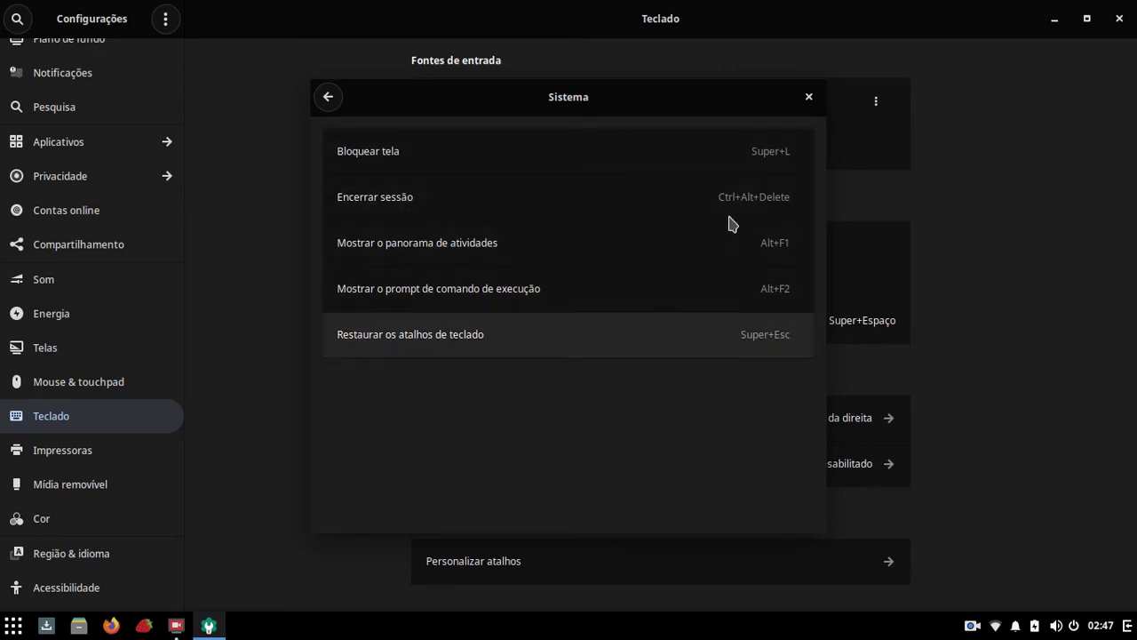
click(809, 97)
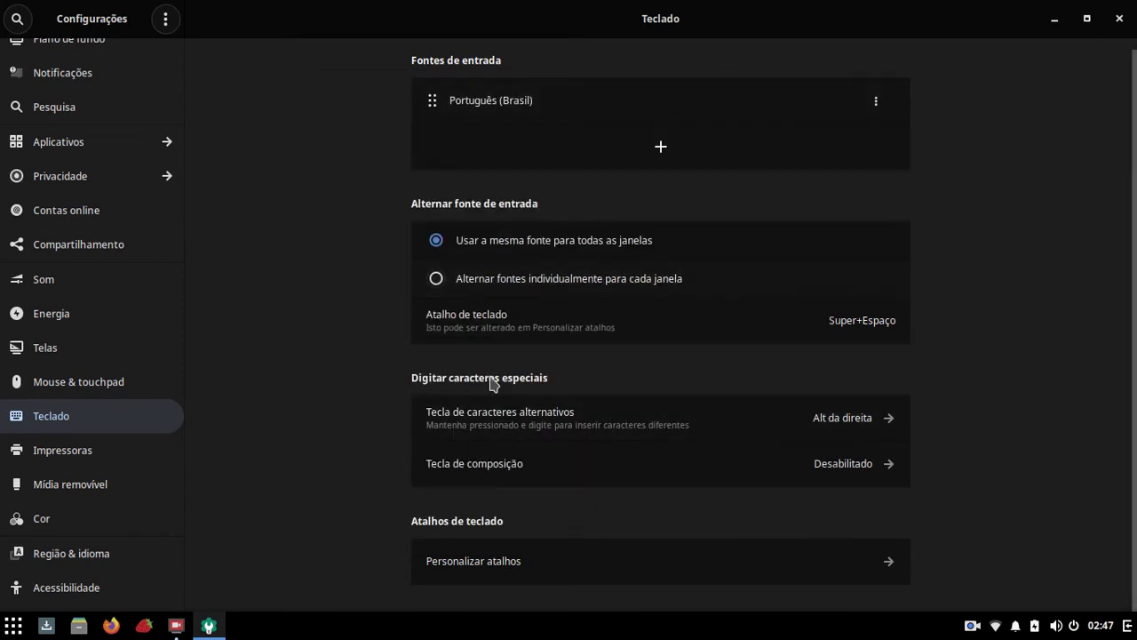
Step: Browse the Plano de fundo and Pesquisa pages in Settings
scroll(62, 497, down, 3)
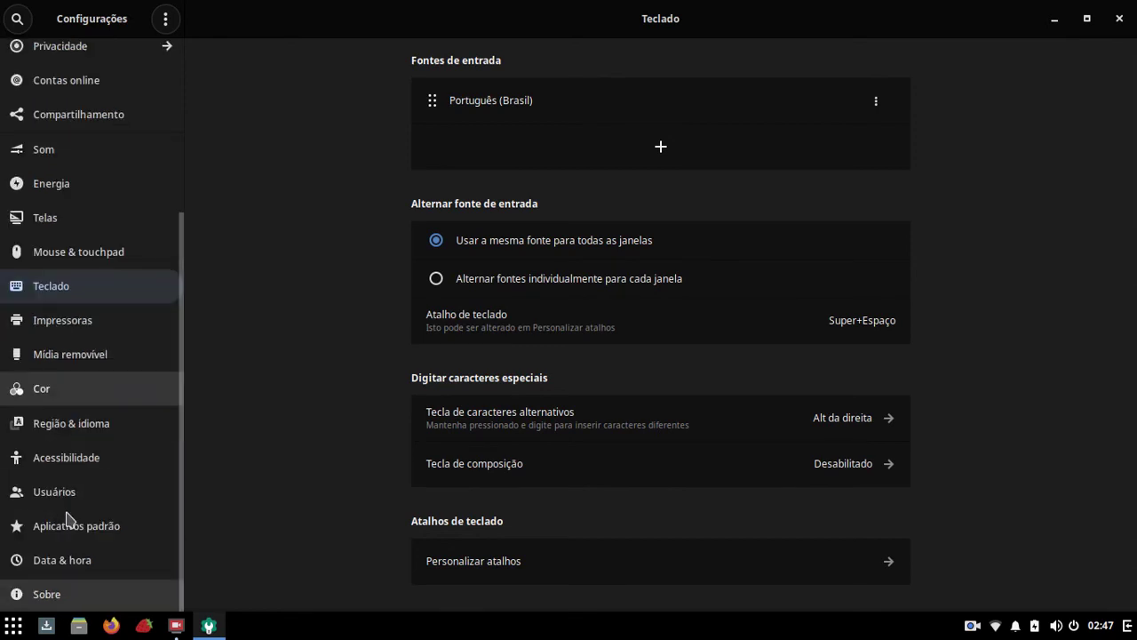
scroll(67, 516, up, 5)
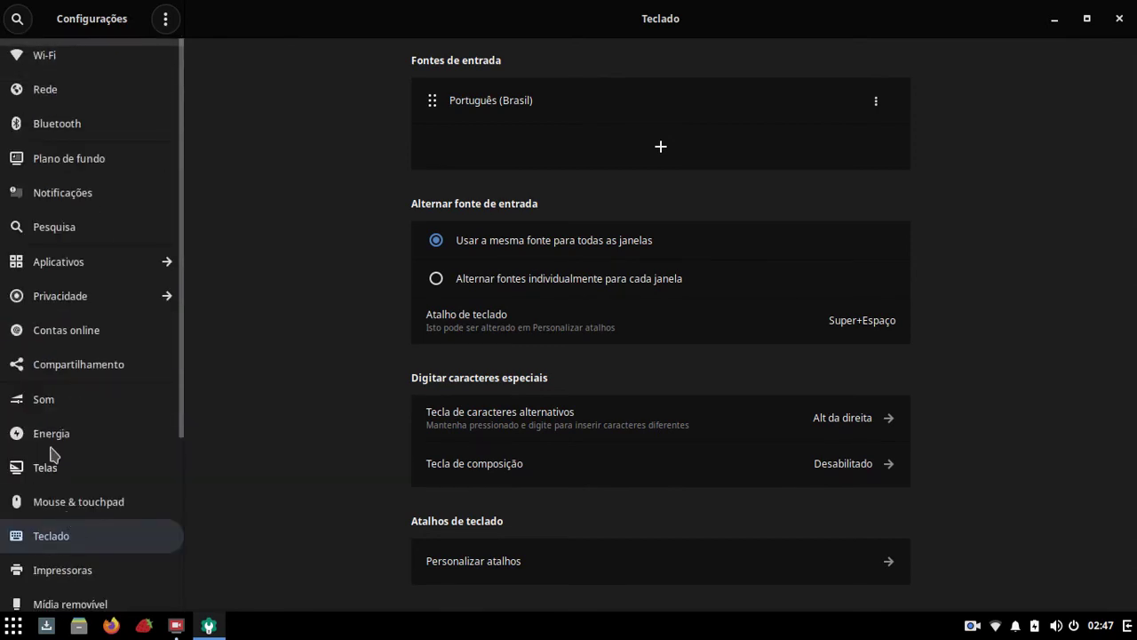
click(61, 172)
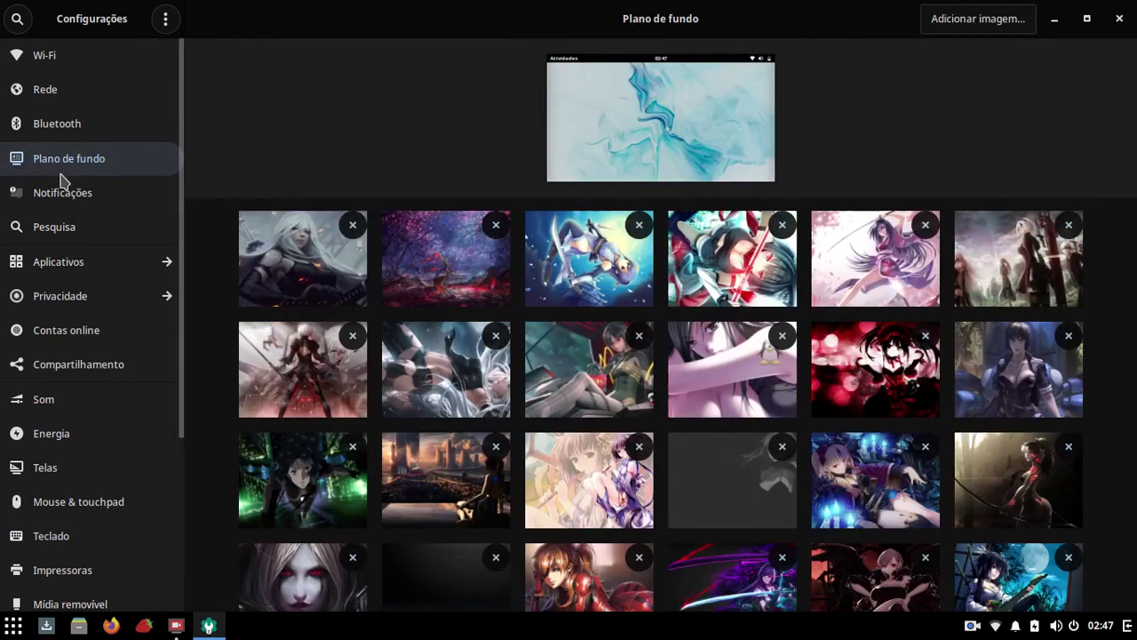
click(63, 238)
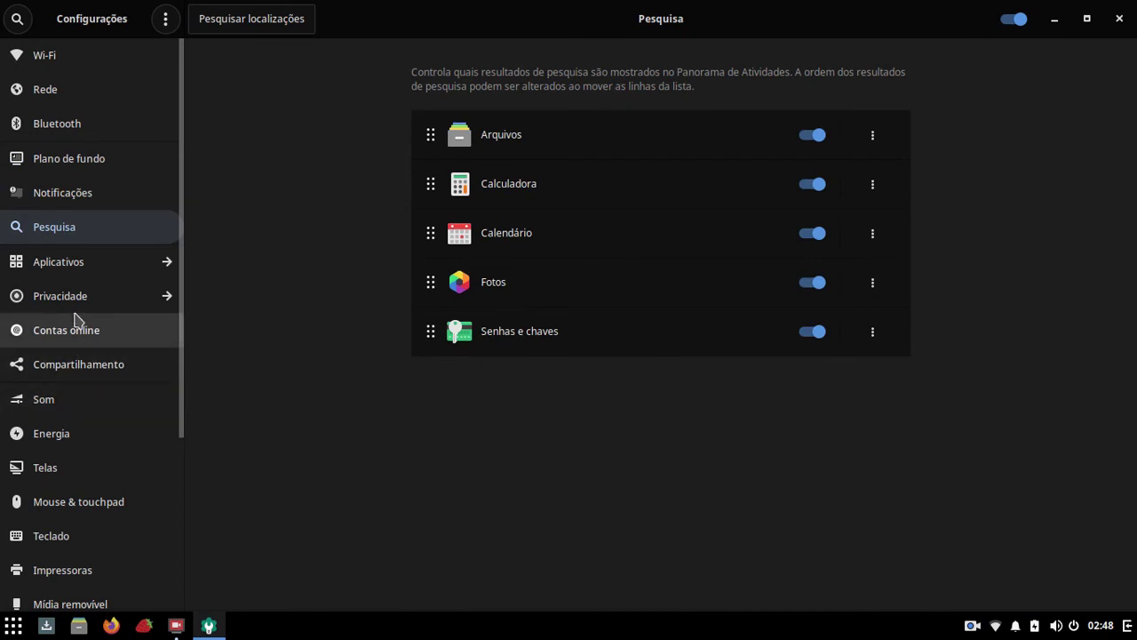
scroll(89, 444, down, 5)
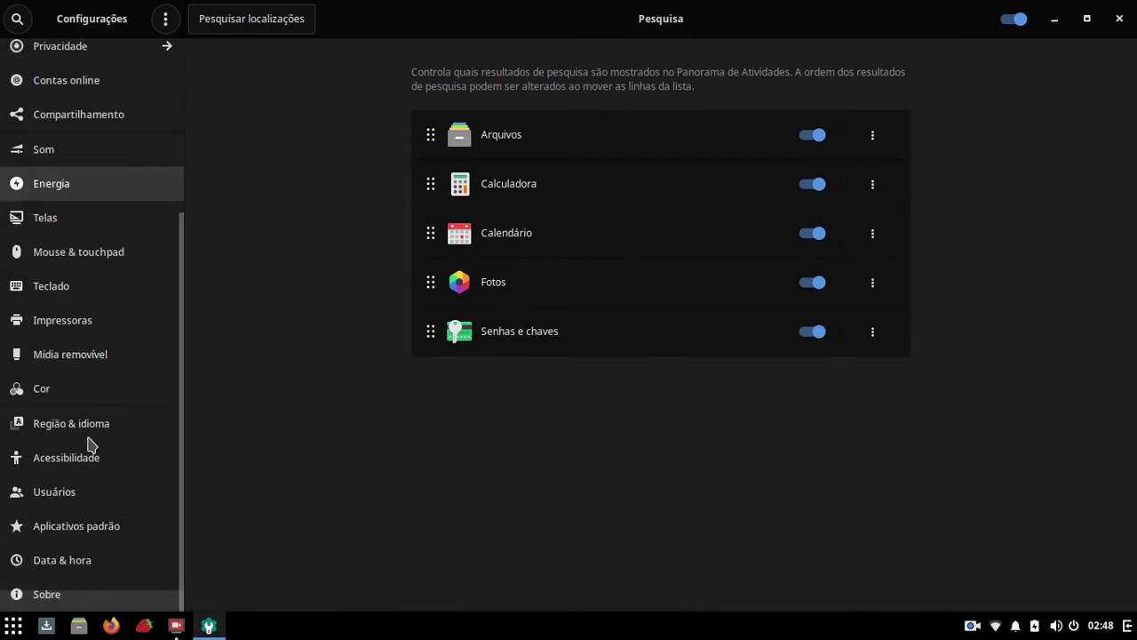
Step: Check the Sobre page showing Solus 4.2 Fortitude, then close Settings
click(37, 594)
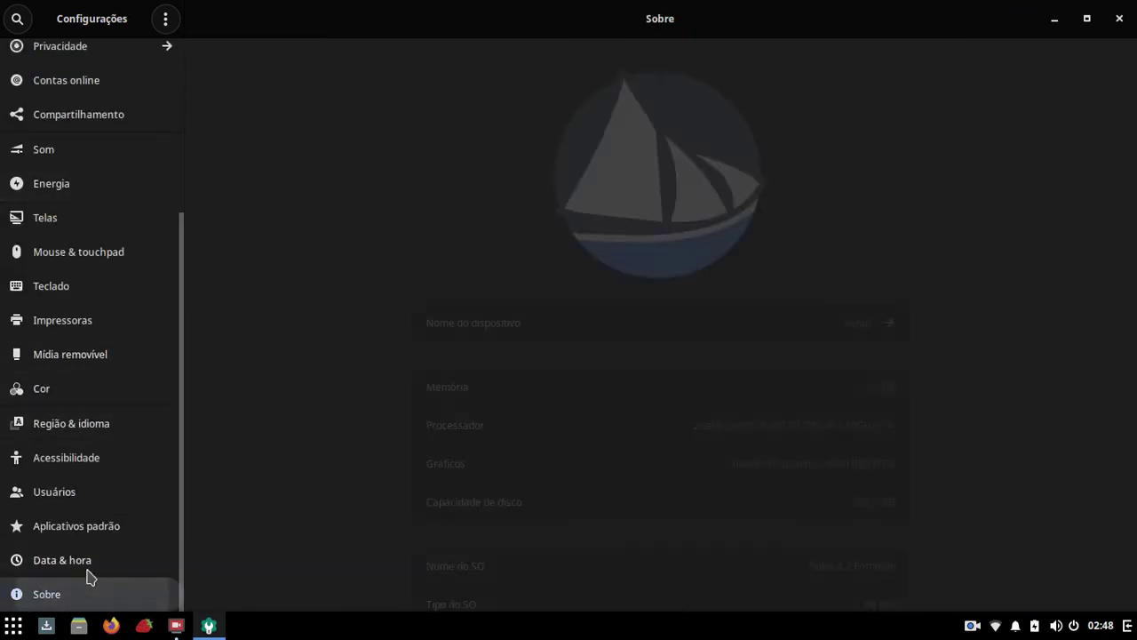
scroll(368, 482, down, 3)
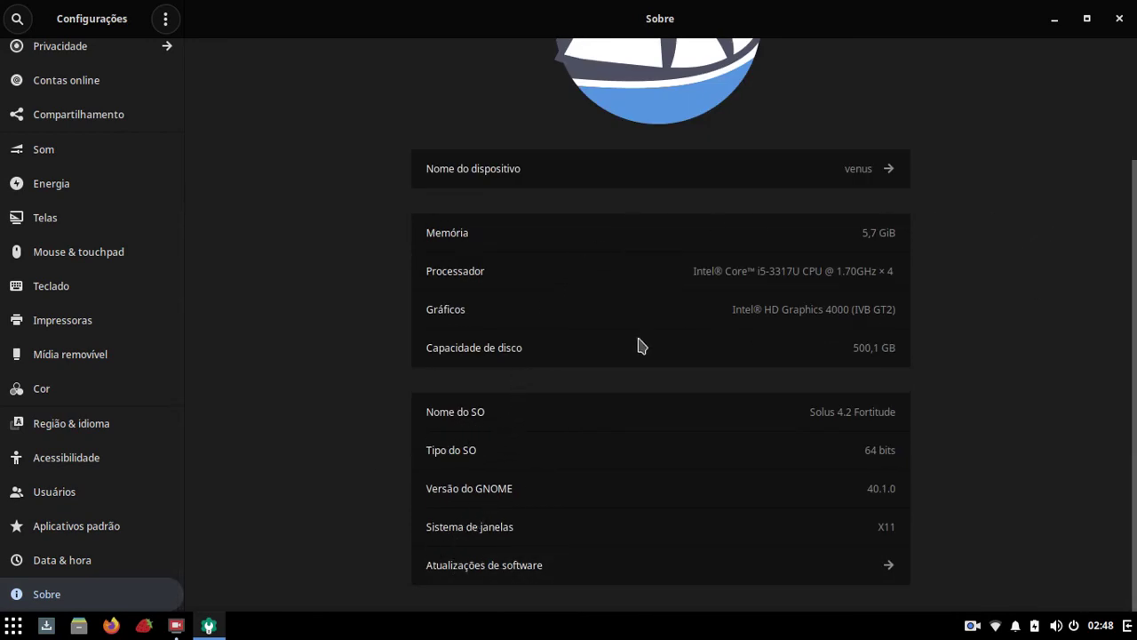
click(1128, 21)
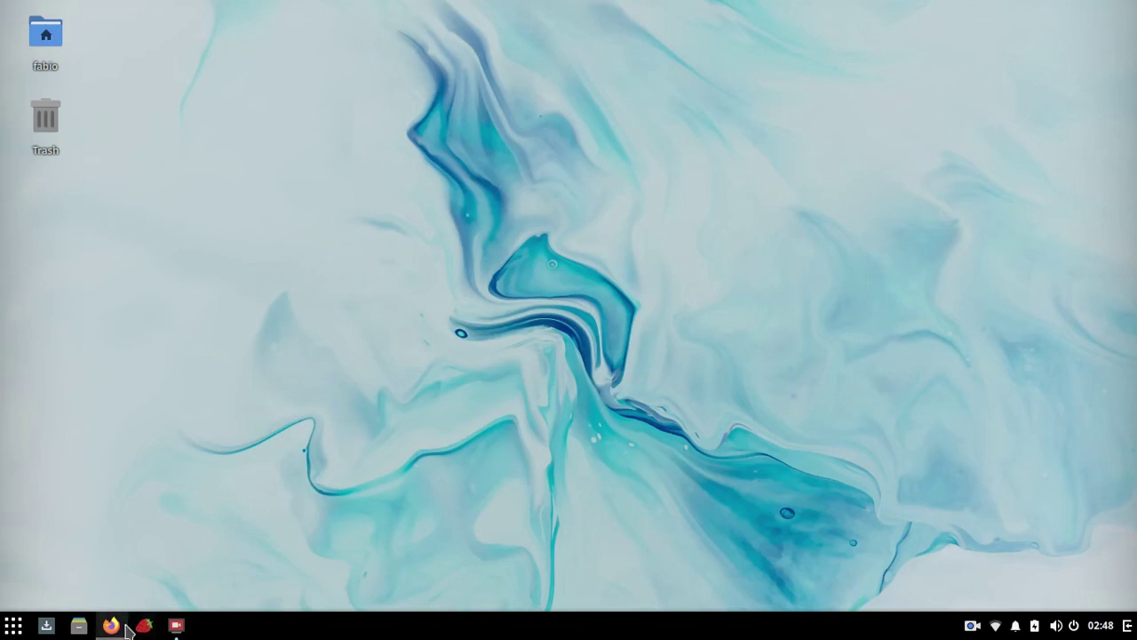
Step: Filter the app menu to Internet apps and drag the TeamViewer launcher toward the taskbar
click(14, 625)
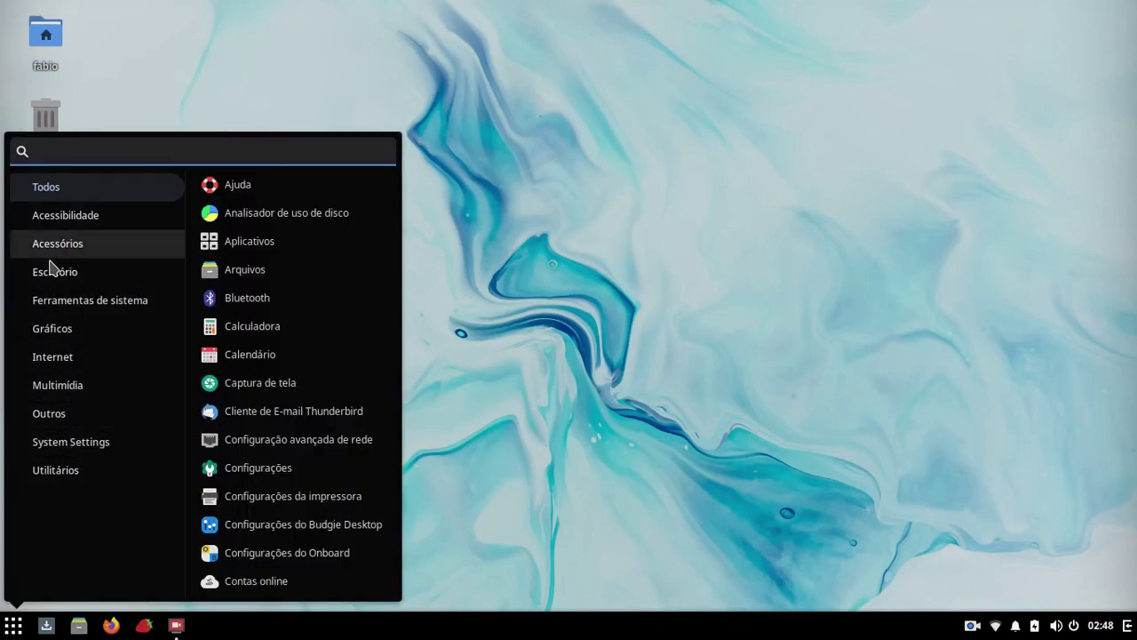
click(50, 359)
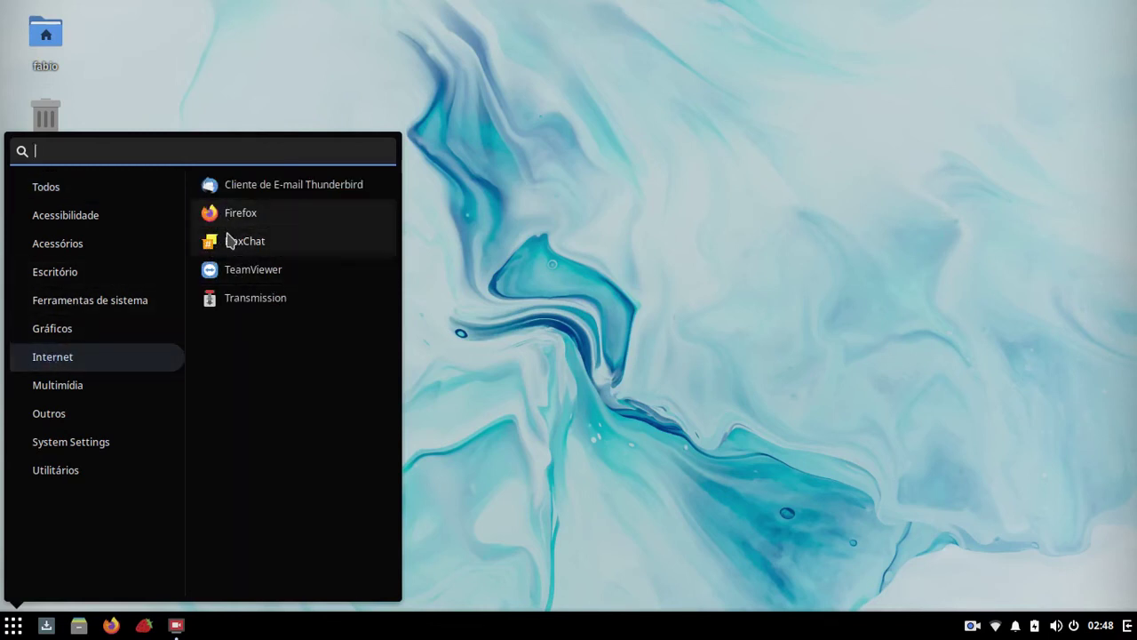
drag(236, 278, 318, 633)
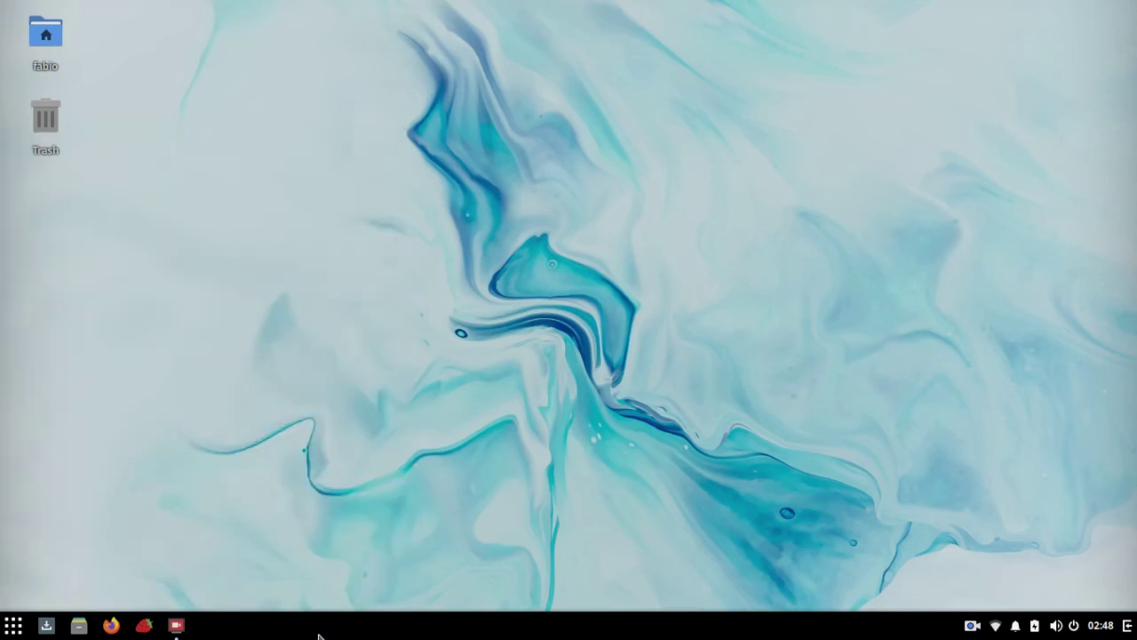
Step: Launch Calculadora, move it, minimize and restore it from the taskbar, then close it
click(13, 626)
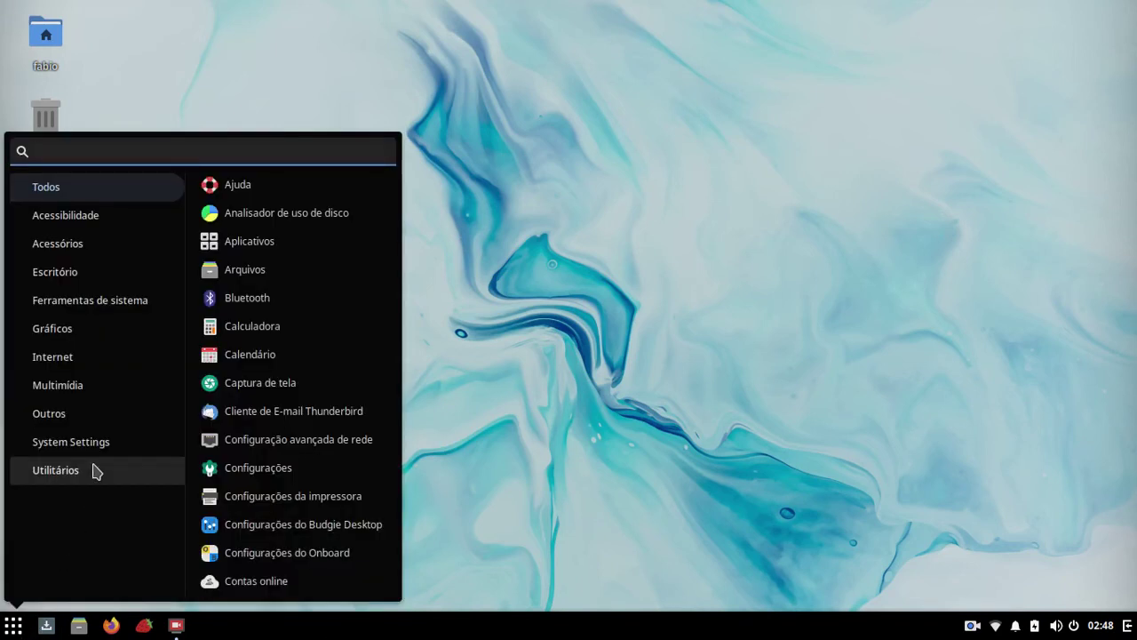
click(258, 325)
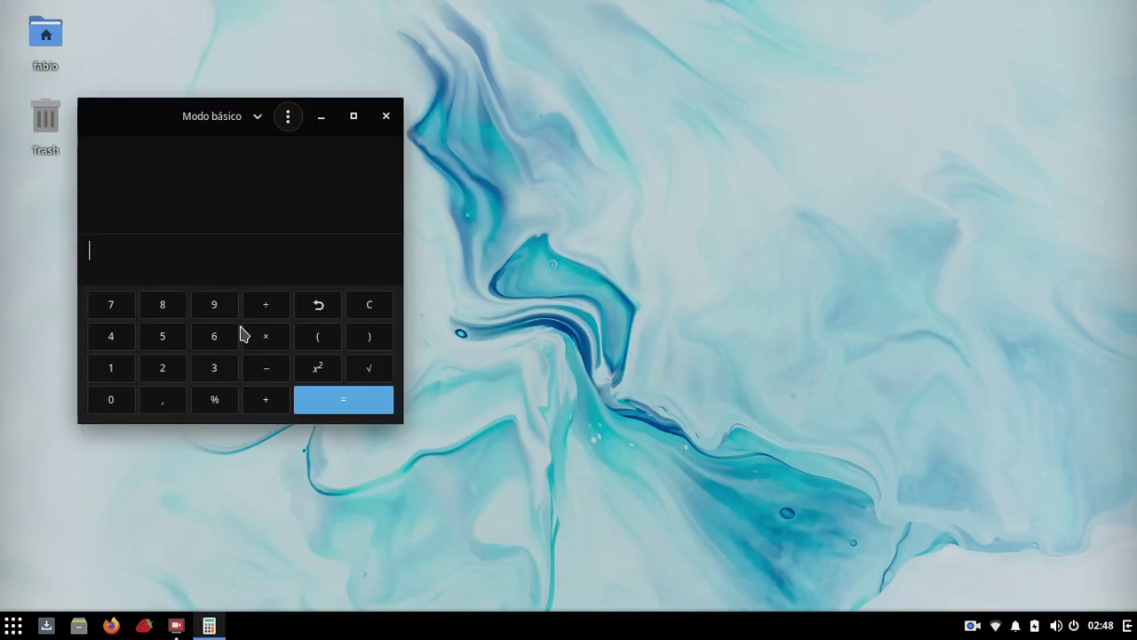
drag(145, 117, 439, 62)
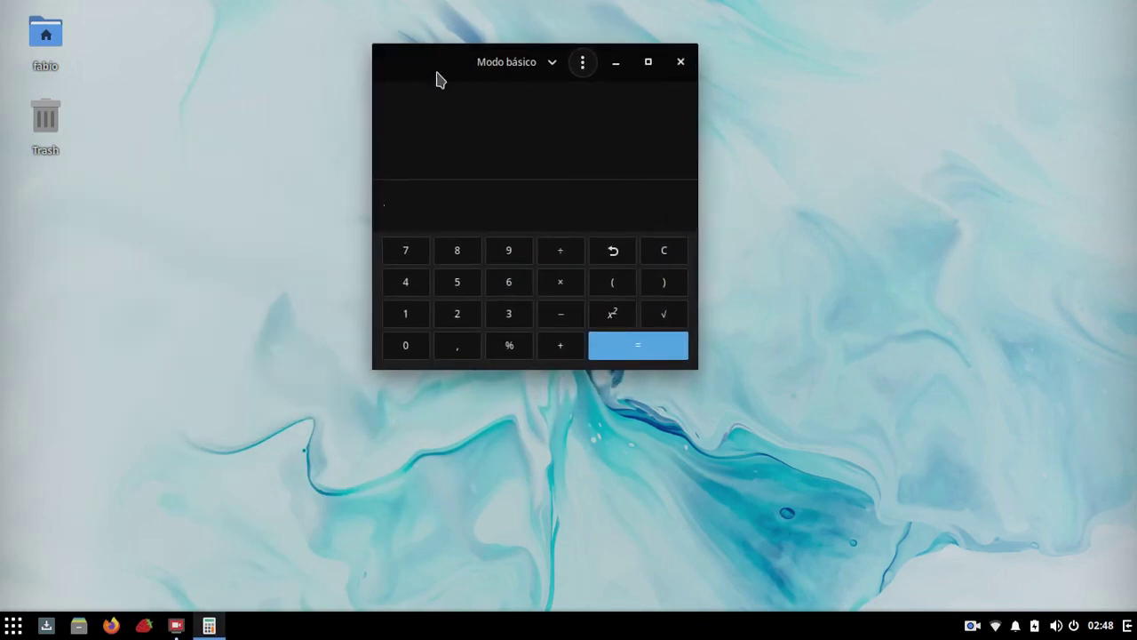
click(217, 628)
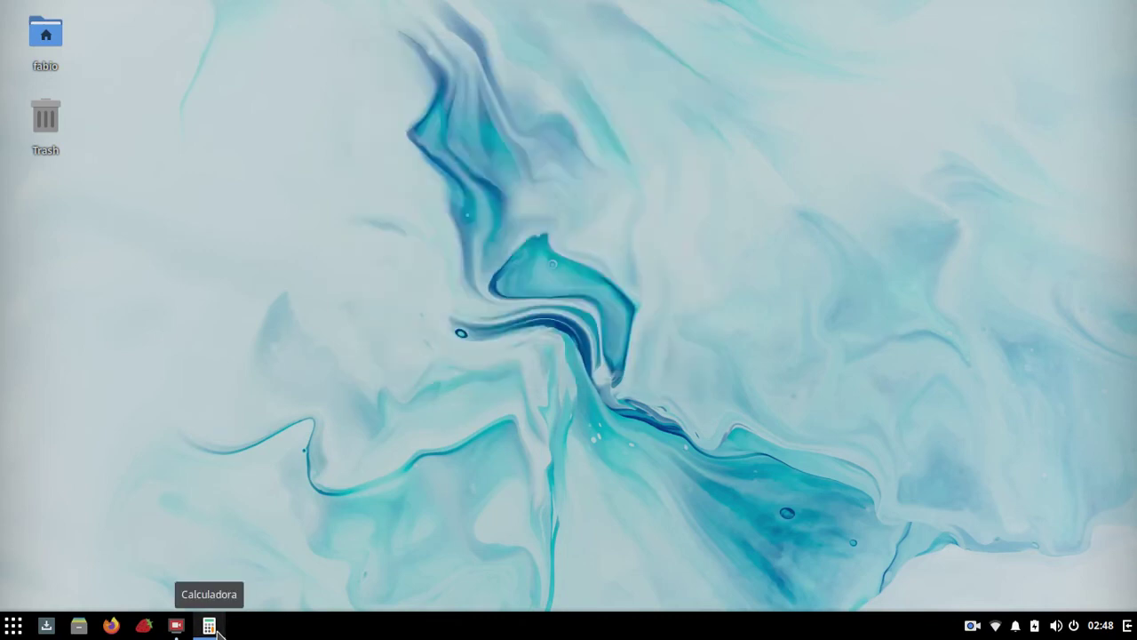
click(217, 628)
right_click(217, 628)
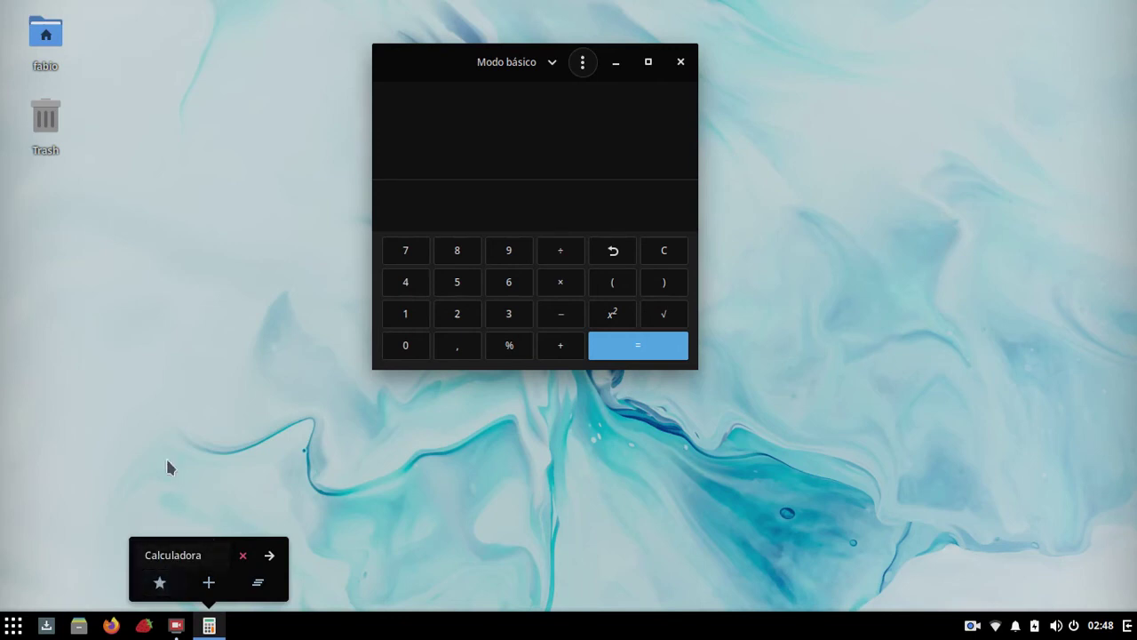
click(167, 396)
click(680, 61)
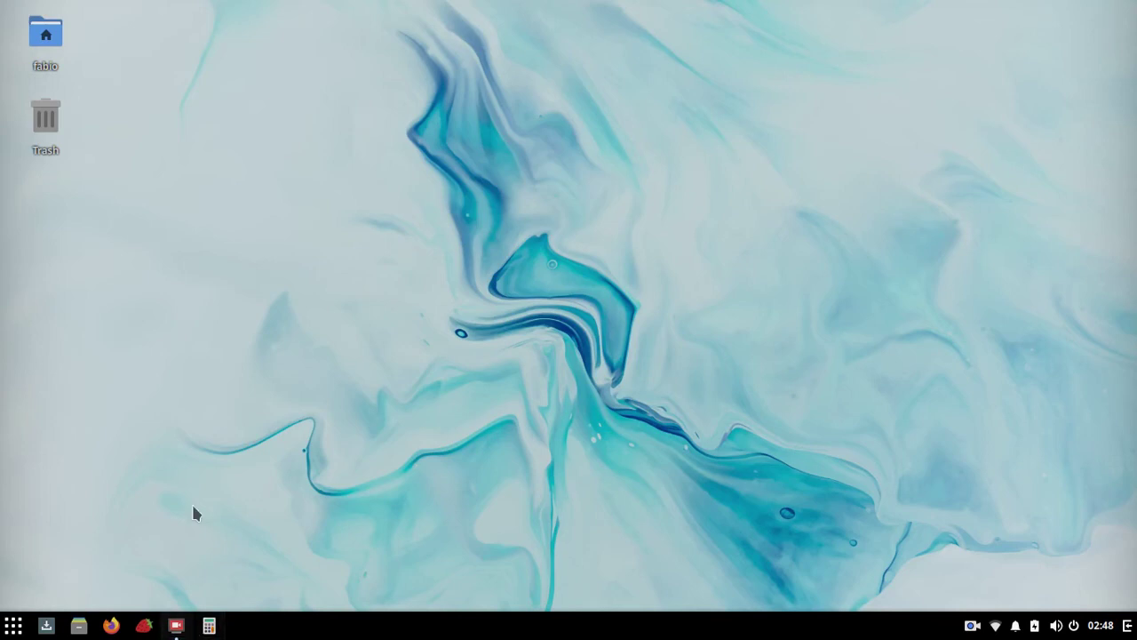
Step: Reopen and close Calculator, then unpin it from the taskbar favourites
click(207, 622)
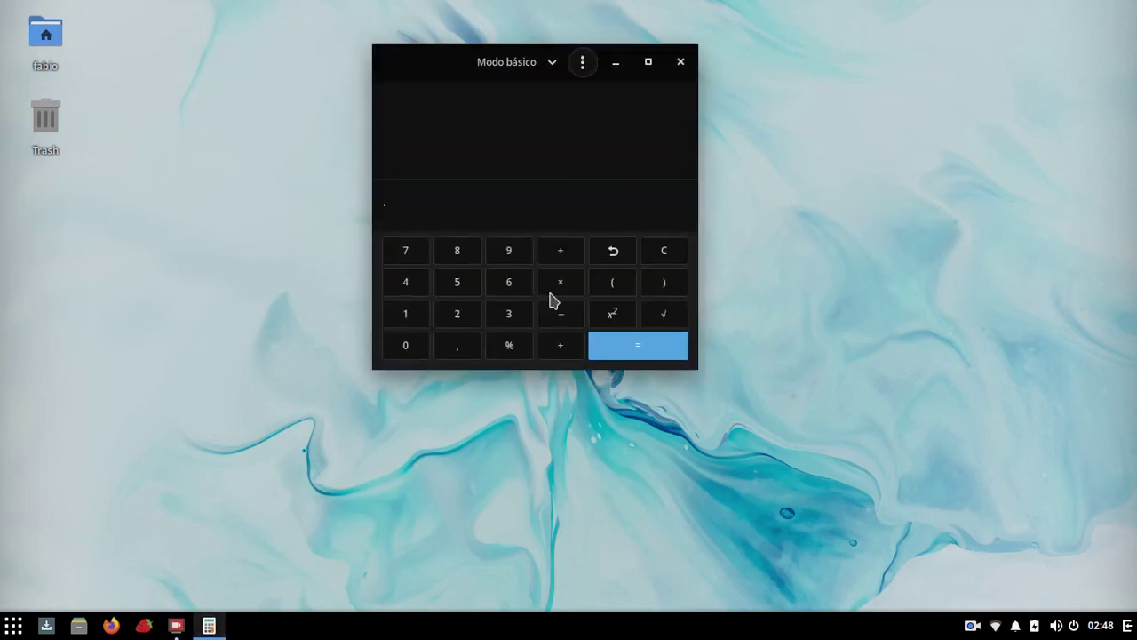
click(681, 62)
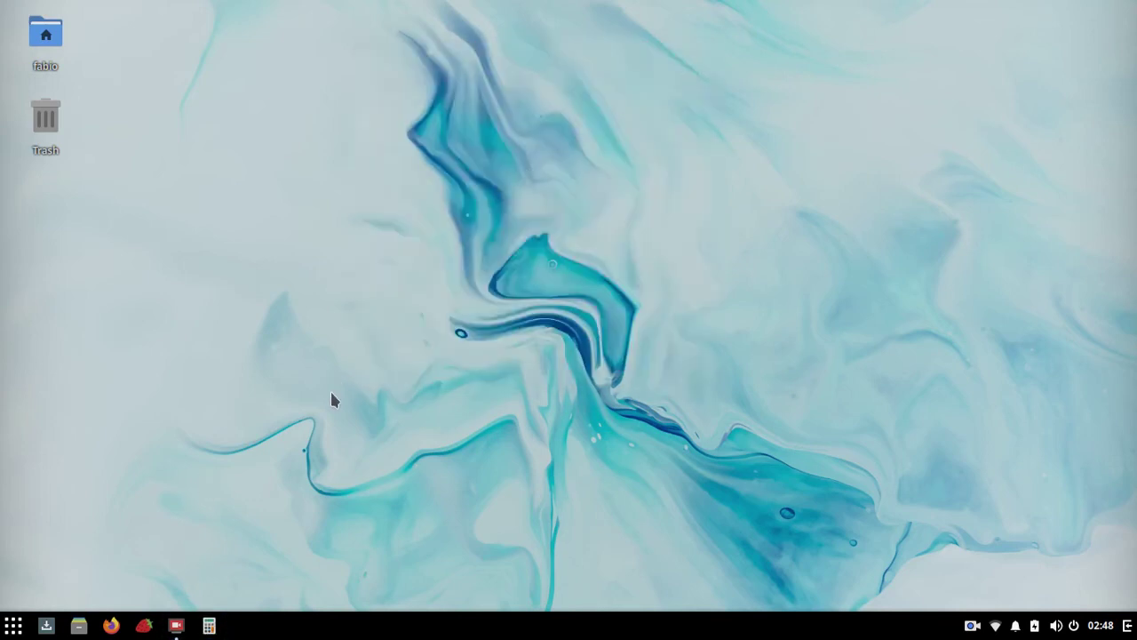
right_click(199, 619)
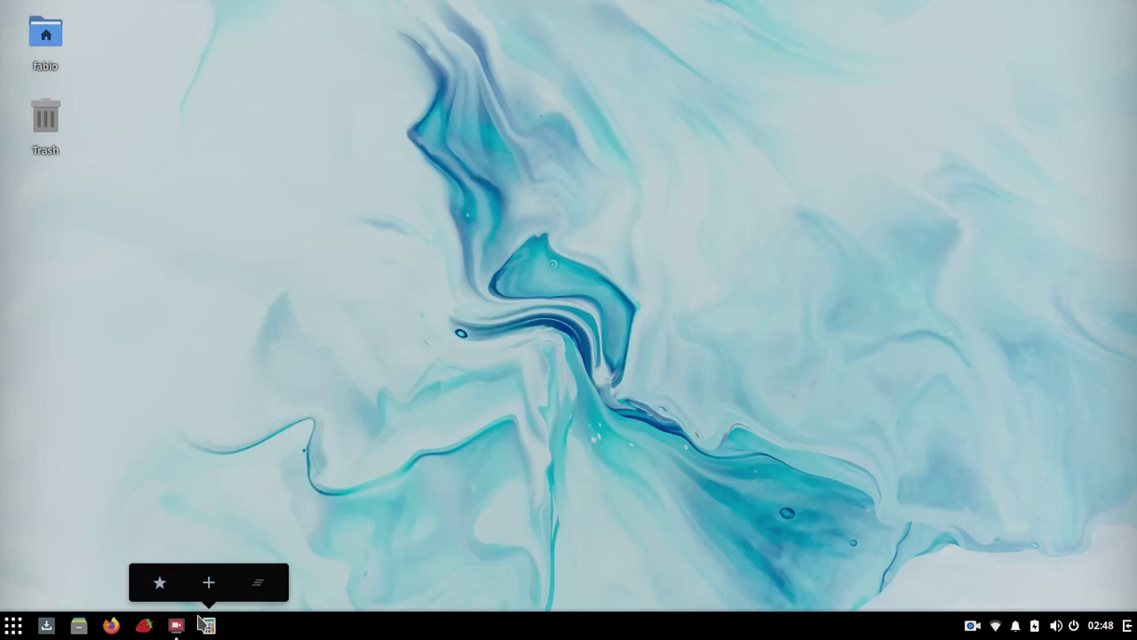
click(159, 585)
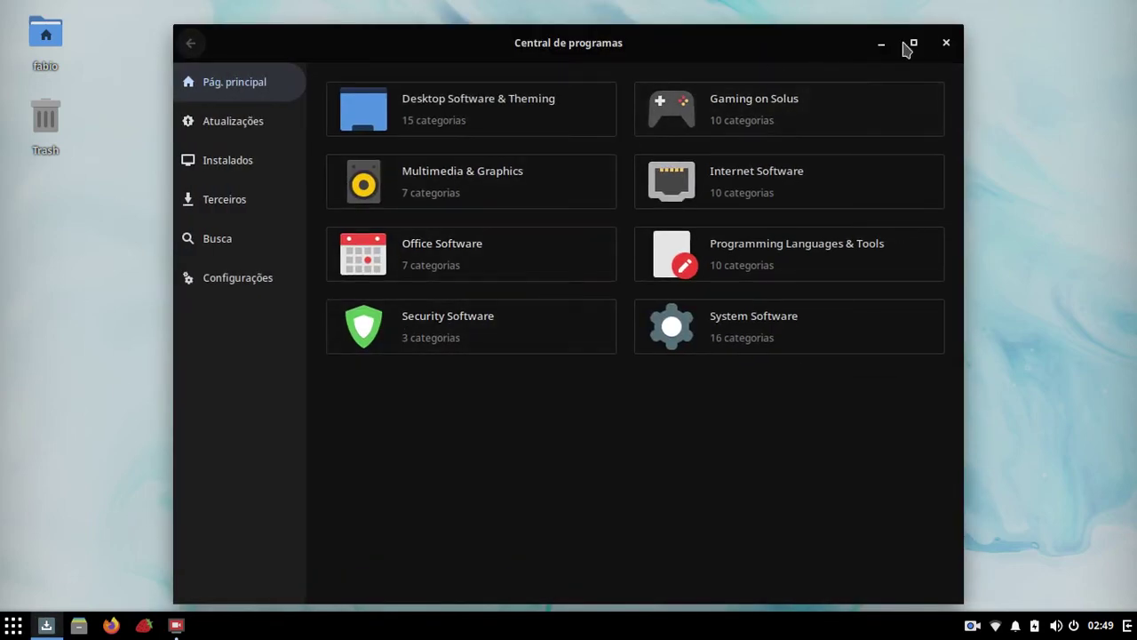
click(946, 42)
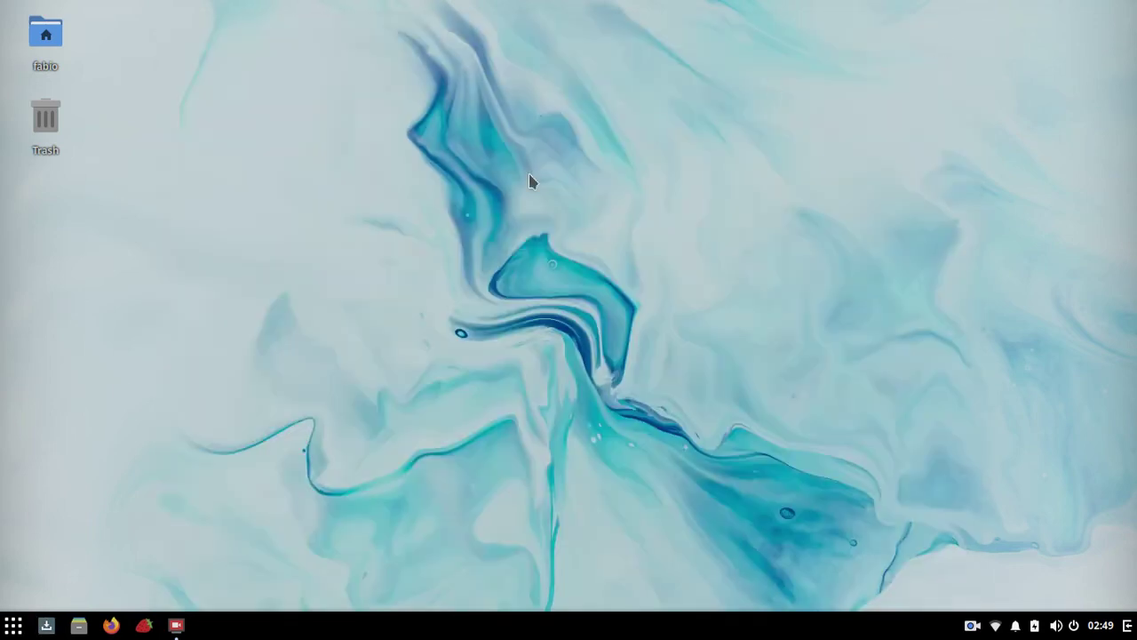
Step: Launch Terminal via the 'term' menu search and become root with 'sudo su'
click(13, 626)
text(term)
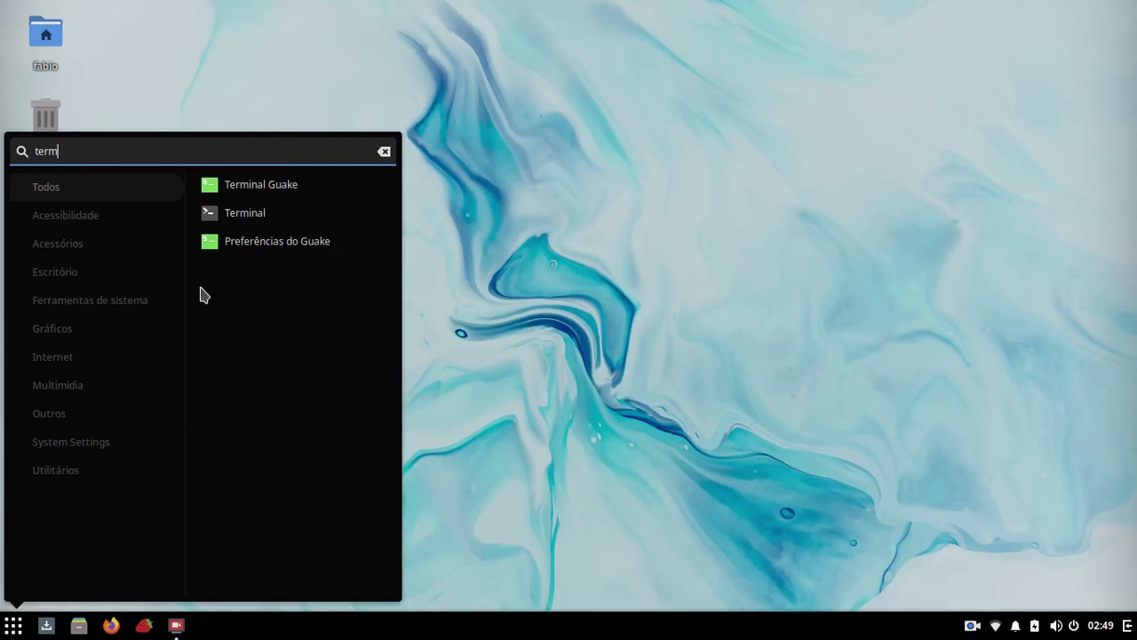
click(238, 215)
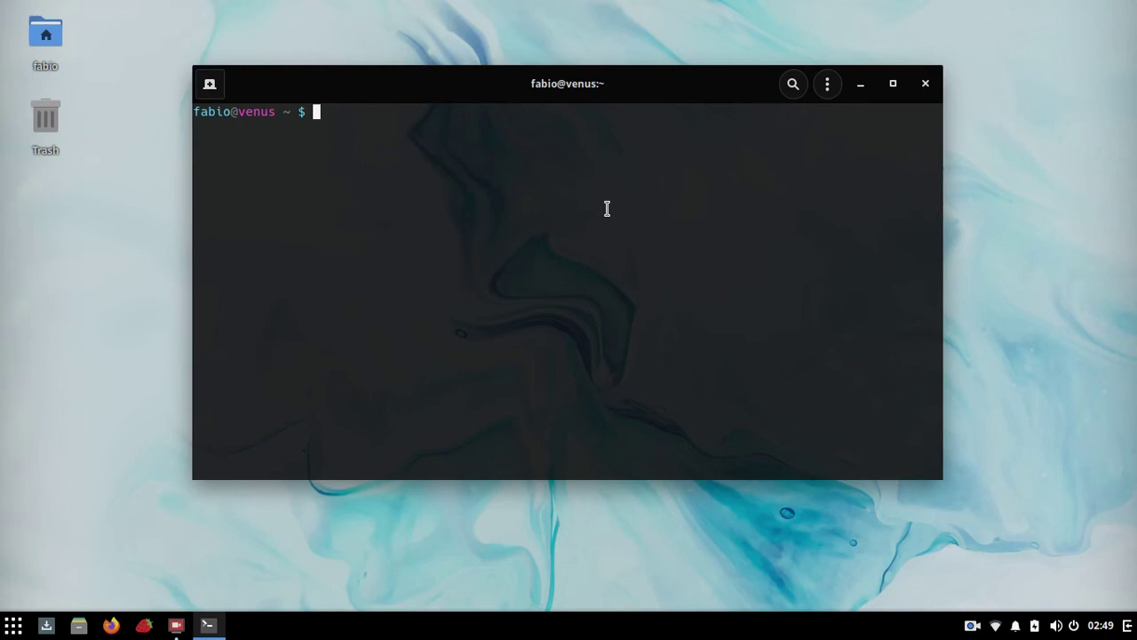
text(sudo su)
key(Return)
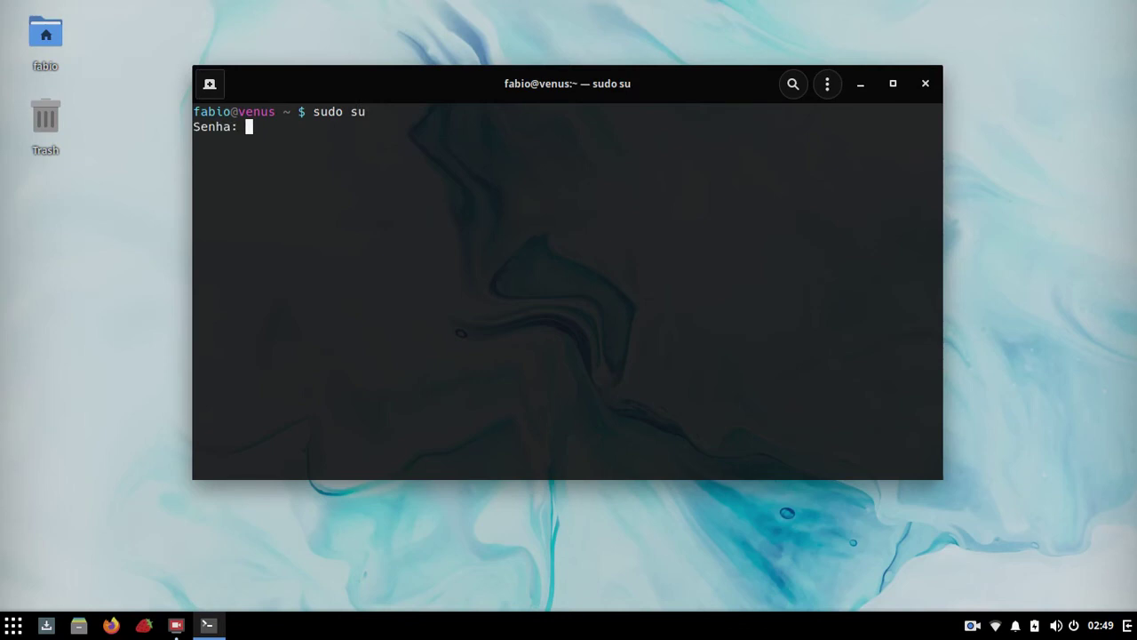
key(Return)
Step: Run 'eopkg search gimp', select gimp in the results, and type 'eopkg install gimp'
text(eo)
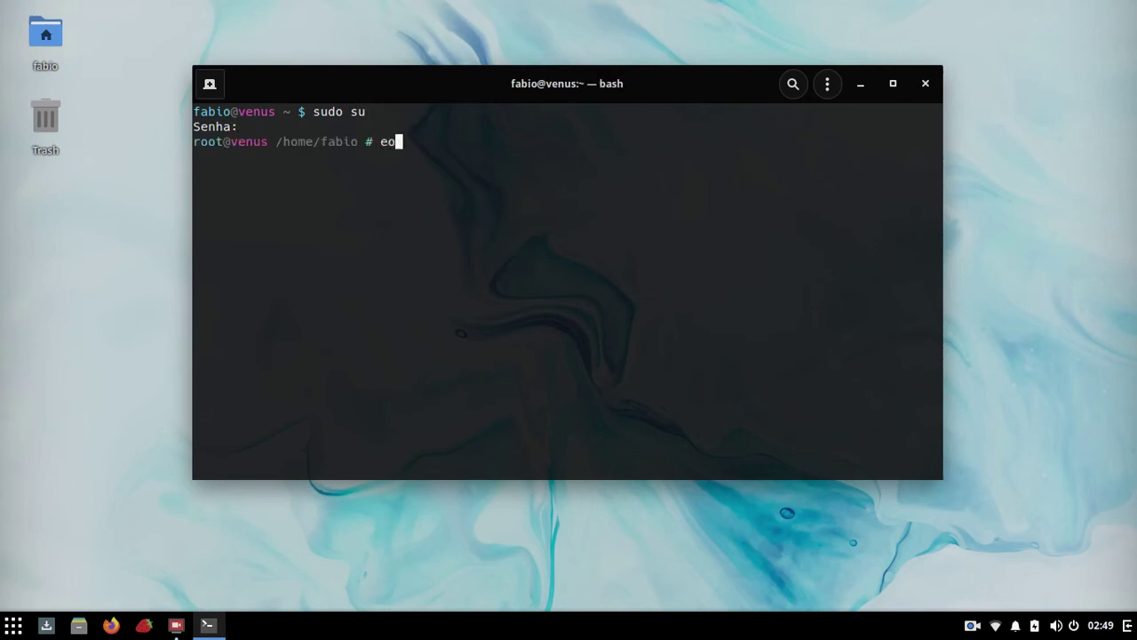
text(pkg)
key(BackSpace)
key(BackSpace)
key(BackSpace)
key(BackSpace)
key(BackSpace)
key(BackSpace)
text(eopkg search gimp)
key(Return)
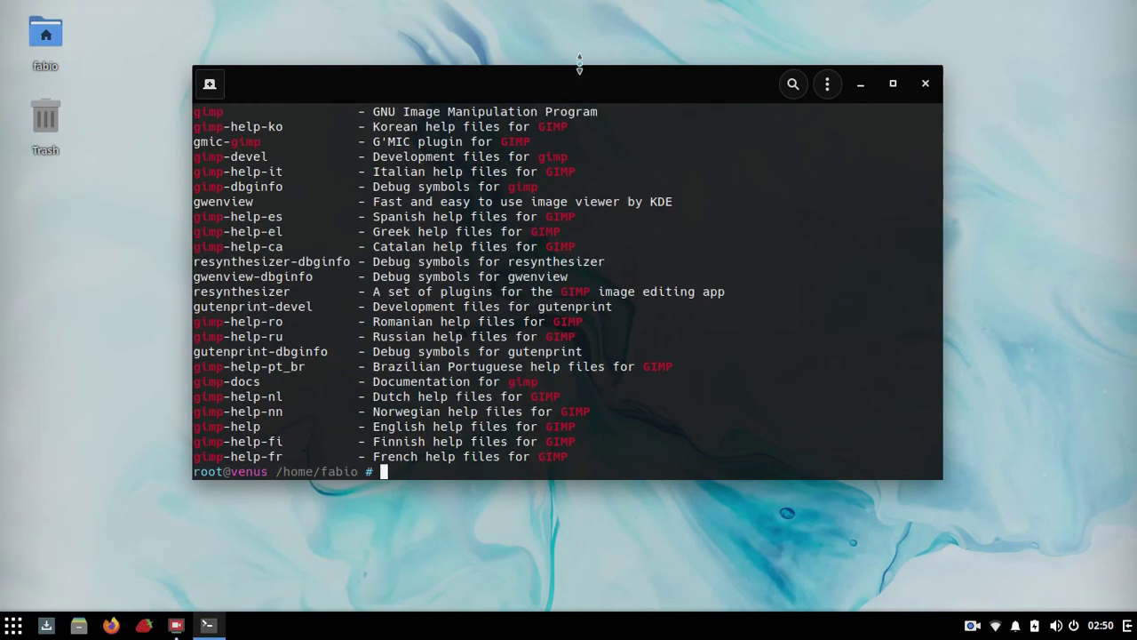
scroll(431, 252, up, 2)
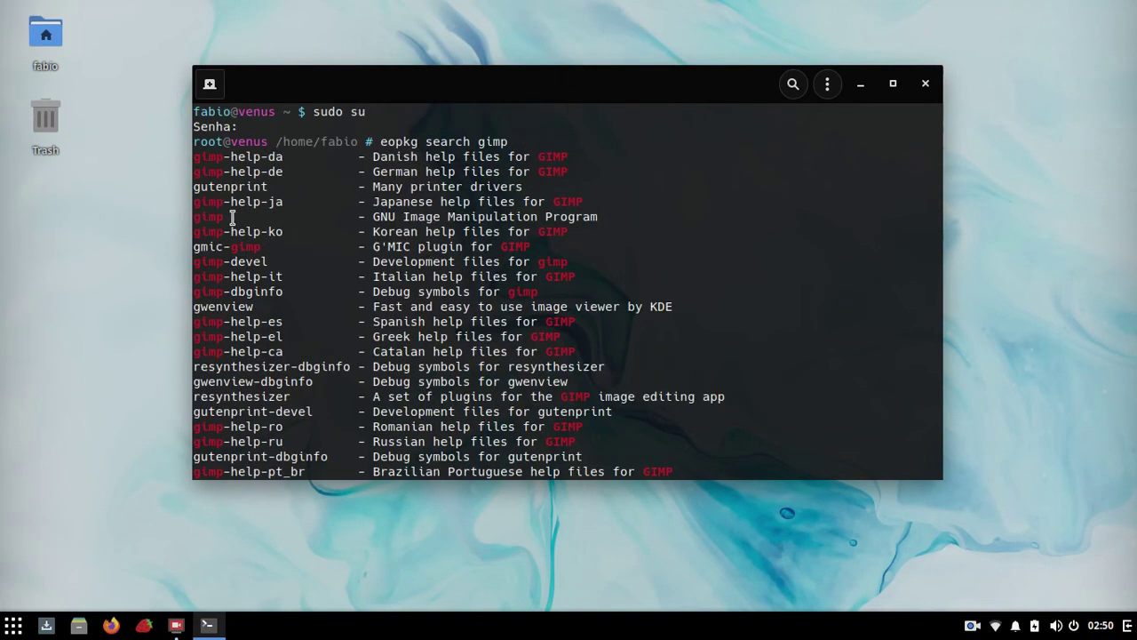
drag(233, 219, 182, 215)
scroll(467, 238, down, 2)
text(e)
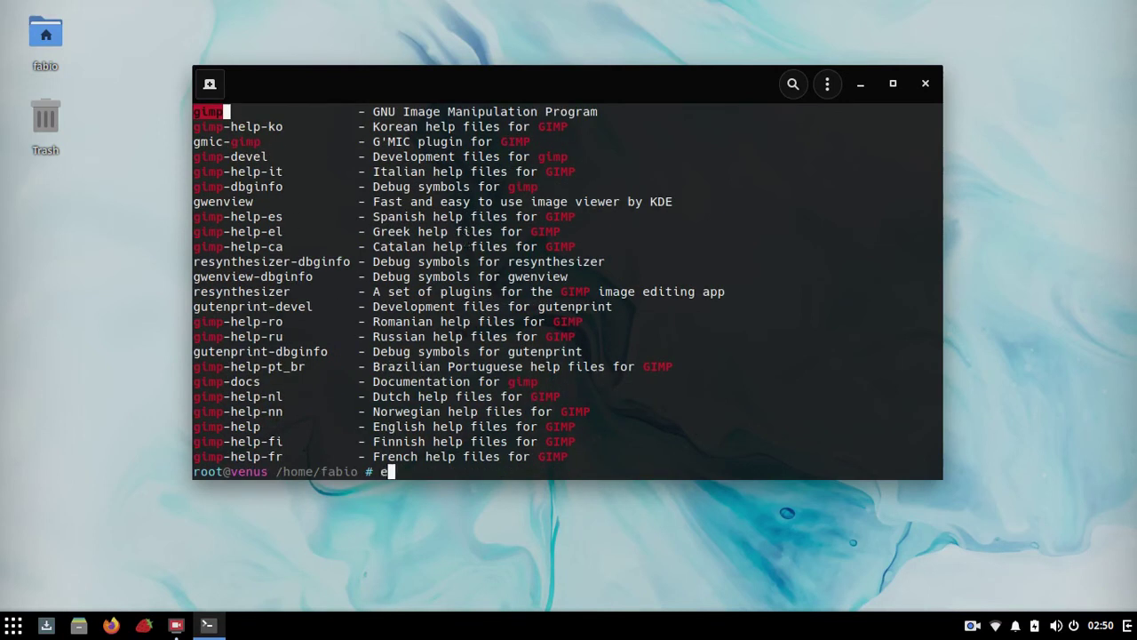
text(opkg install gimp)
Step: Start 'eopkg install gimp', abort it with Ctrl+C, and discard a typed 'eopkg remove gimp'
key(Return)
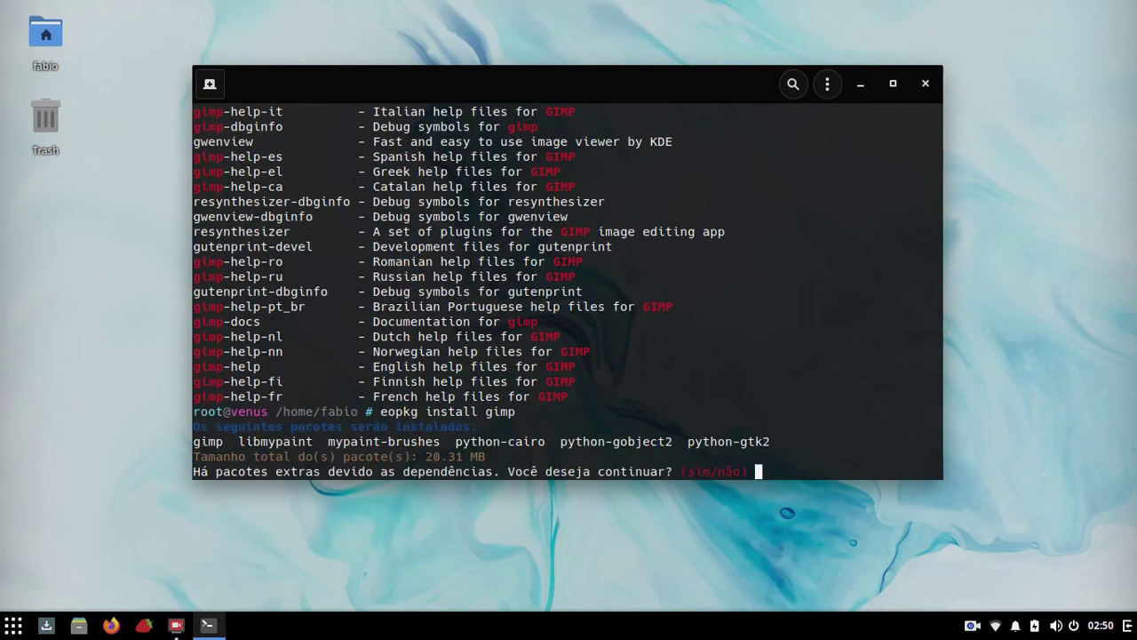
text(sim)
key(BackSpace)
key(BackSpace)
key(BackSpace)
key(ctrl+c)
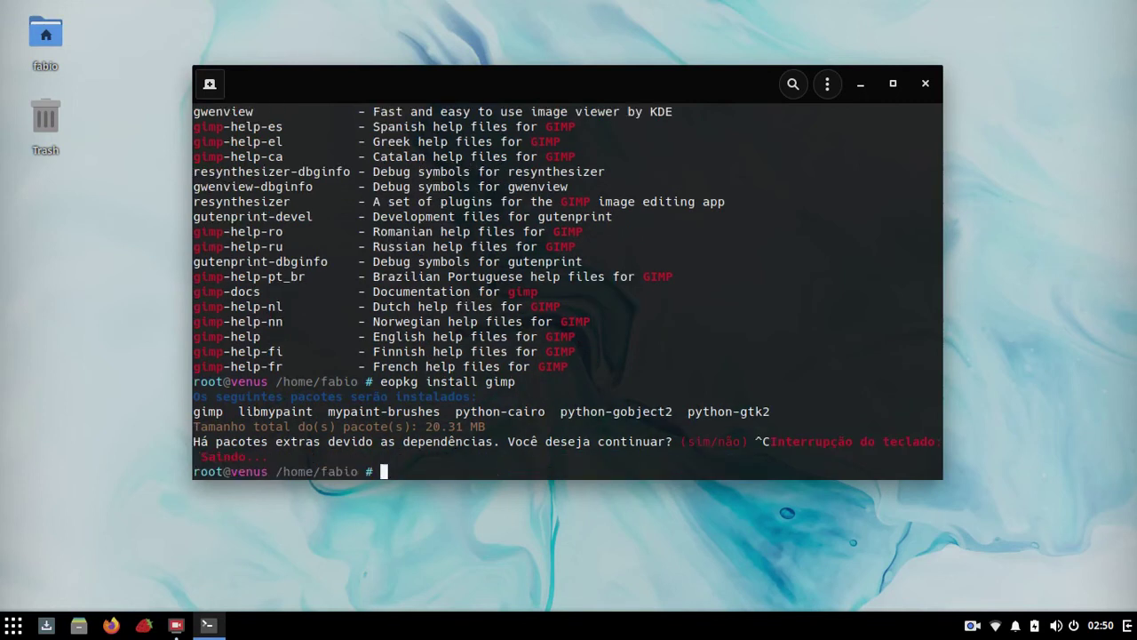
text(eopkg remove gimp)
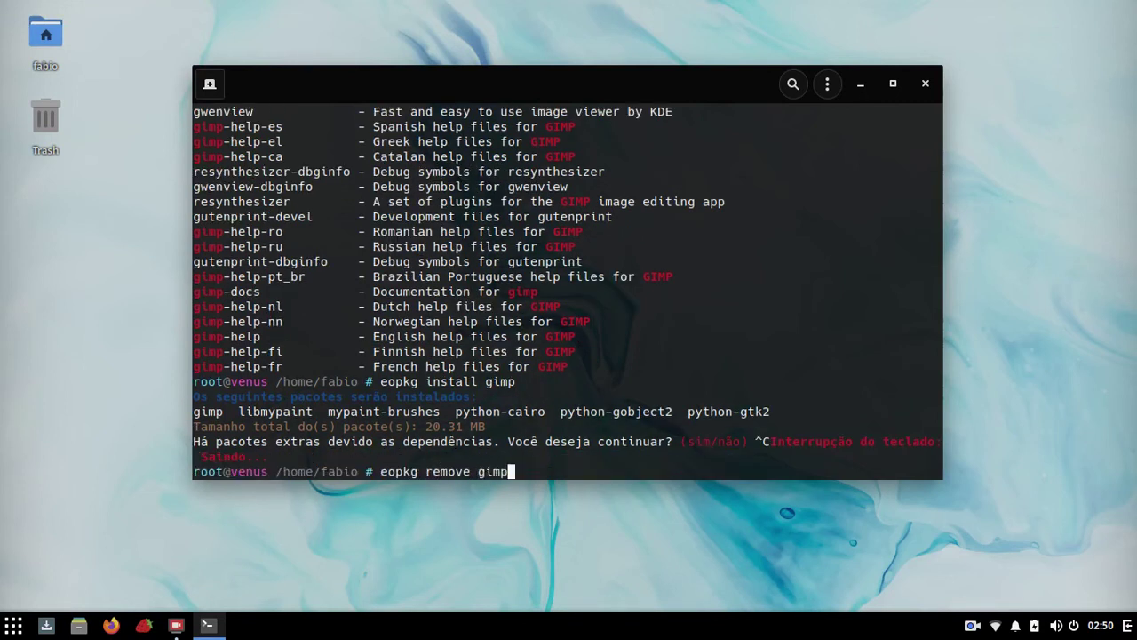
key(BackSpace)
key(BackSpace)
key(BackSpace)
key(BackSpace)
key(BackSpace)
key(BackSpace)
key(BackSpace)
key(BackSpace)
key(BackSpace)
key(BackSpace)
key(BackSpace)
key(BackSpace)
key(BackSpace)
key(BackSpace)
key(BackSpace)
key(BackSpace)
key(BackSpace)
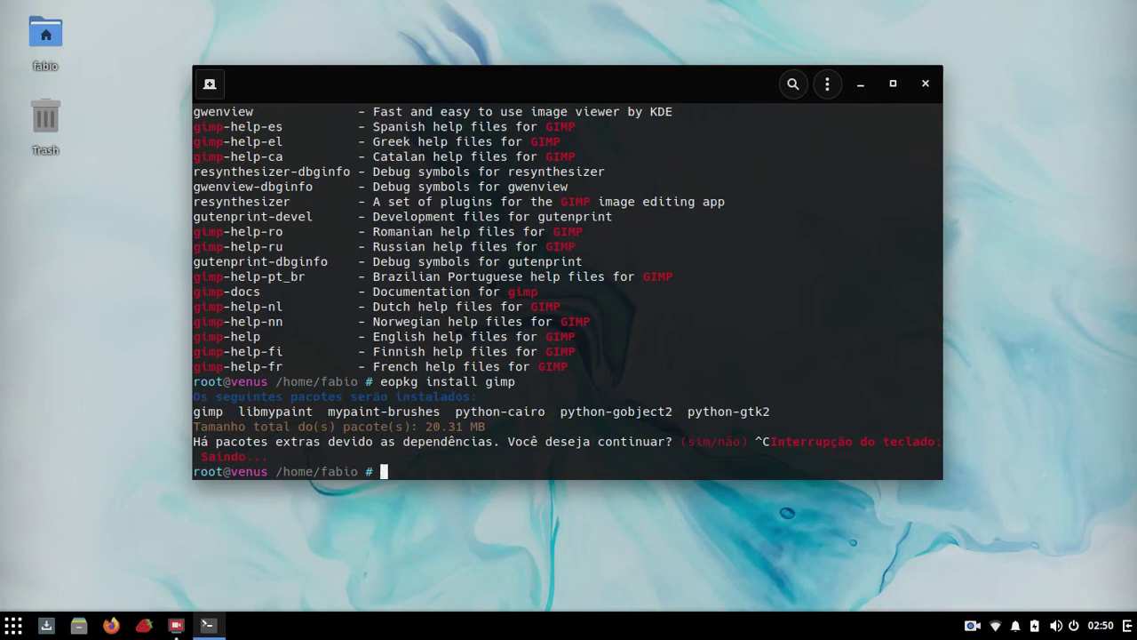
Step: Run 'eopkg upgrade' and 'eopkg upgrade firefox', then close Terminal confirming Fechar o terminal
text(eopkg upgrade)
key(Return)
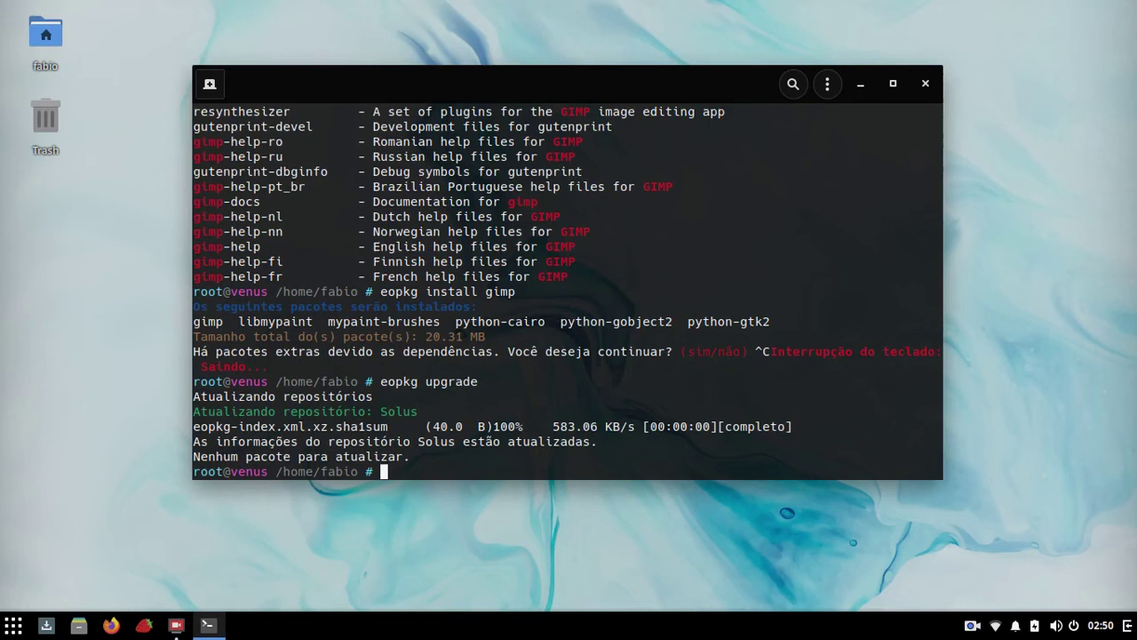
text(eopkg upgrade firefox)
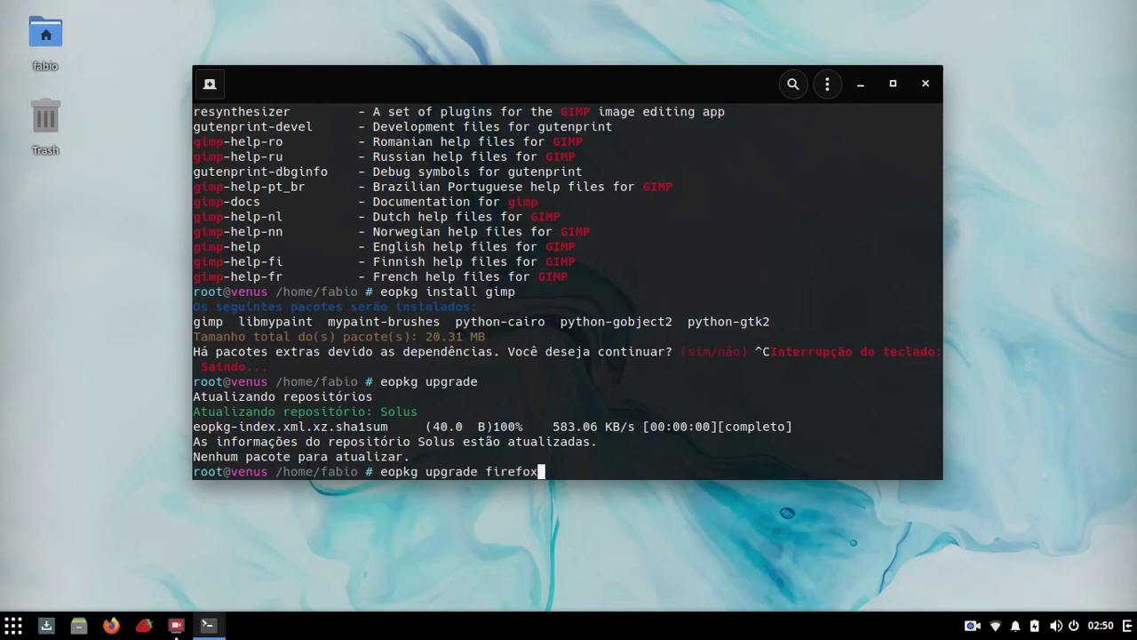
key(Return)
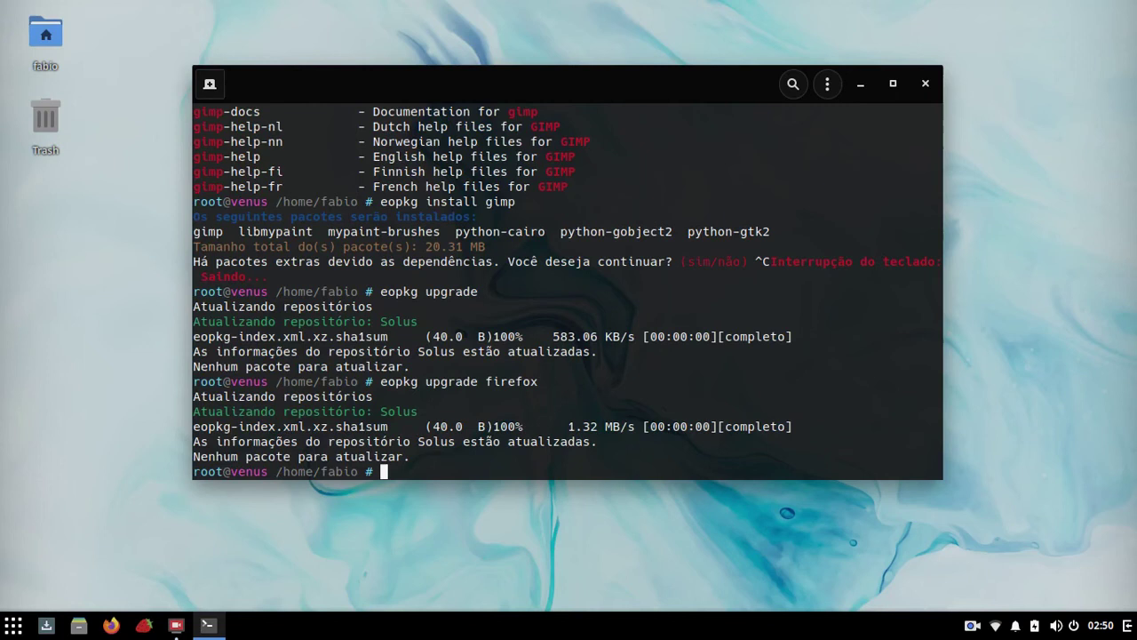
key(Up)
key(Up)
key(Up)
key(Up)
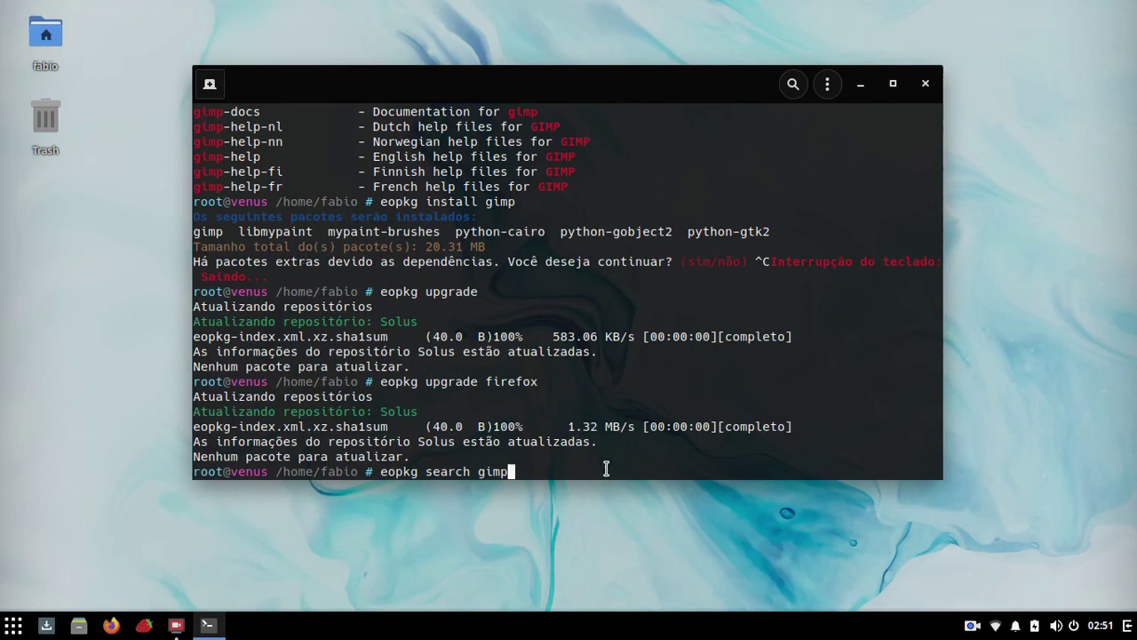
key(BackSpace)
key(BackSpace)
key(BackSpace)
key(BackSpace)
key(BackSpace)
key(BackSpace)
key(BackSpace)
key(BackSpace)
key(BackSpace)
key(BackSpace)
key(BackSpace)
key(BackSpace)
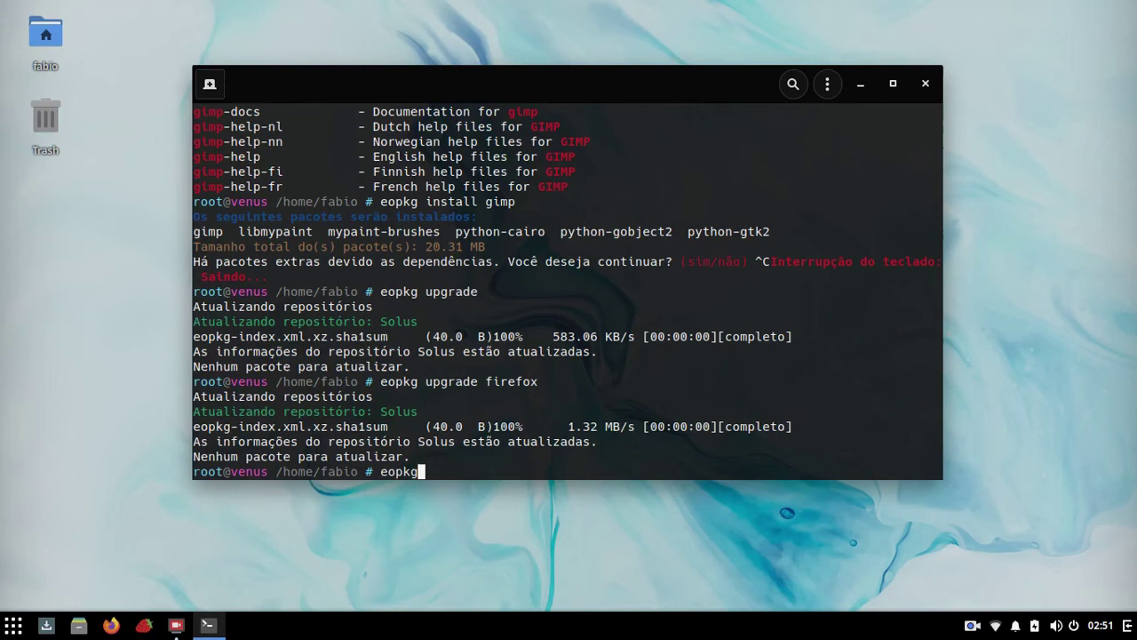
click(925, 83)
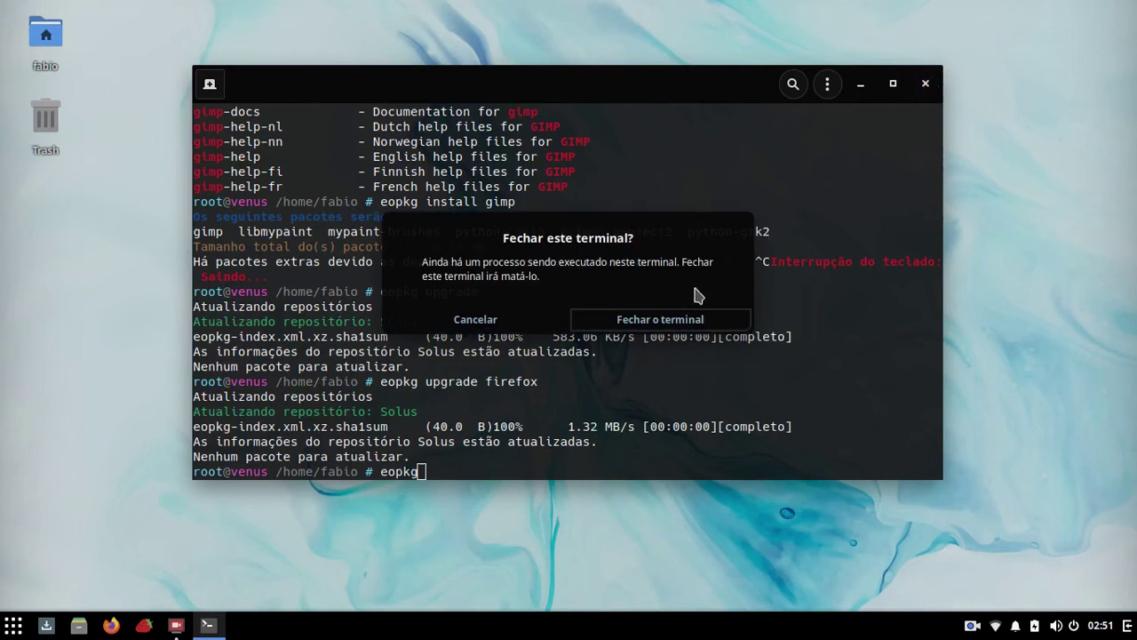
click(679, 318)
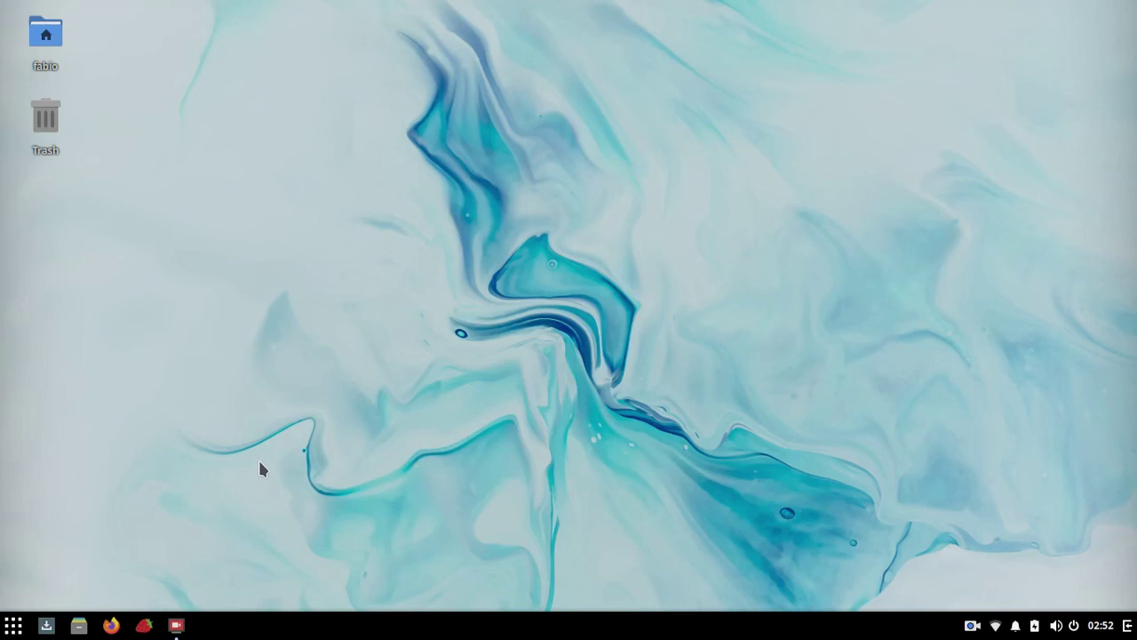
Step: Toggle the Raven panel with Super+A to show the calendar and volume applets
key(super+a)
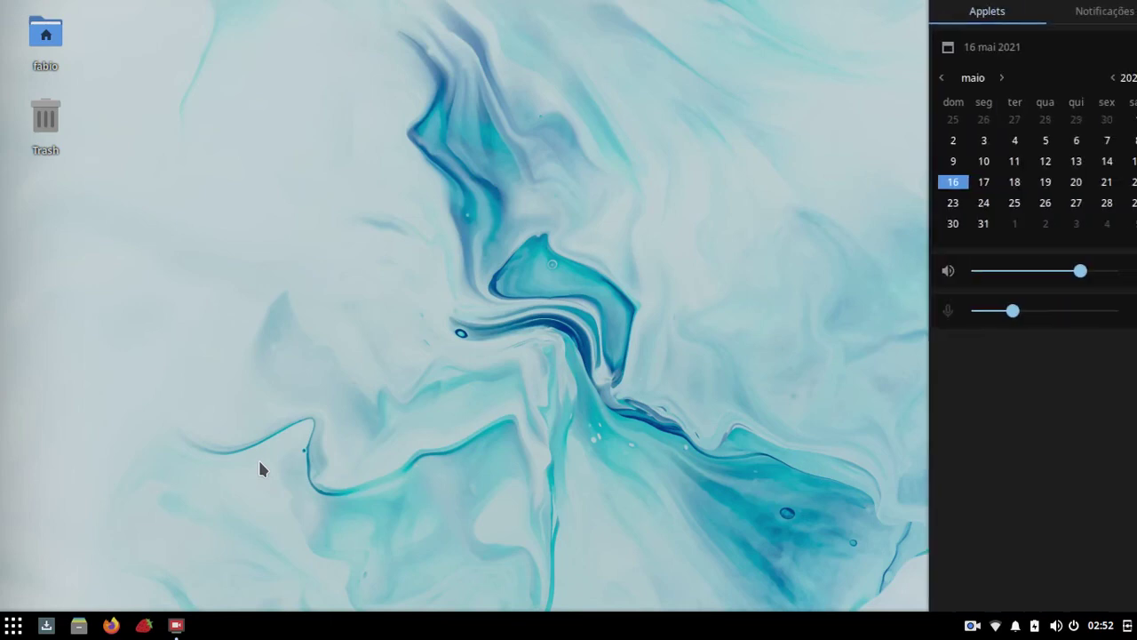
key(super+a)
key(super+a)
key(super+a)
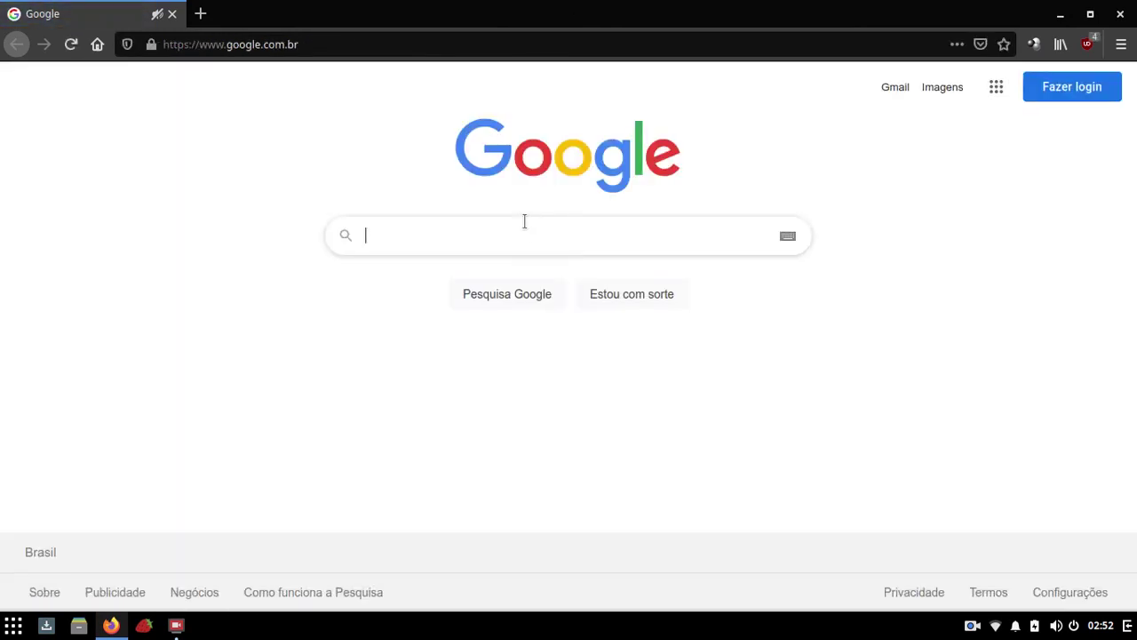
Step: Search Google for 'ubuntu budgie' using the autocomplete suggestion
click(524, 221)
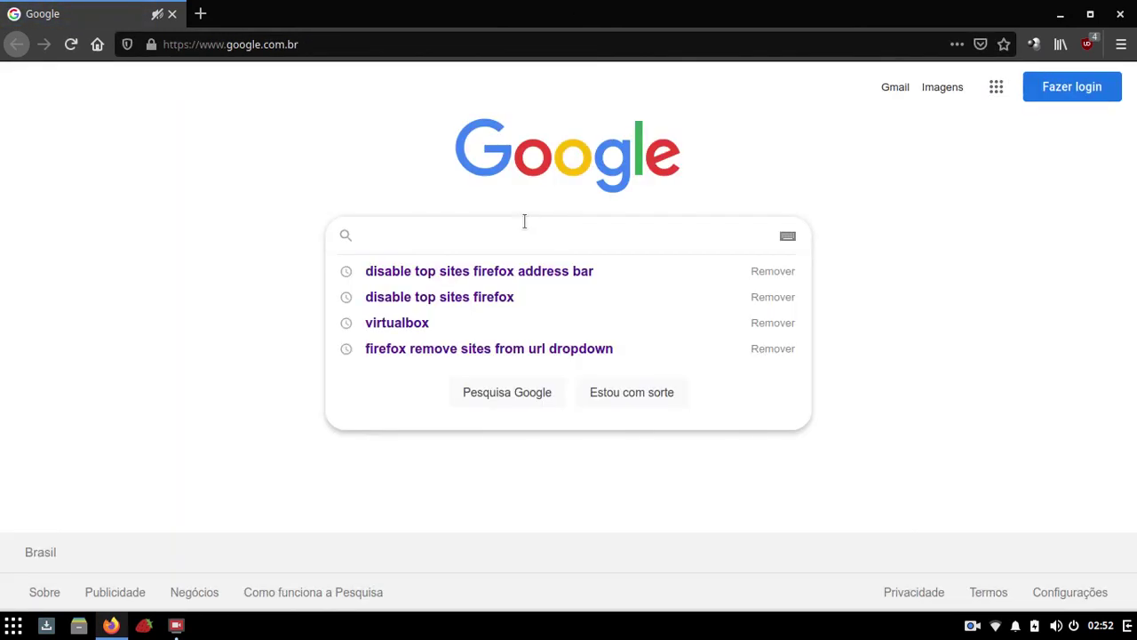
text(ubuntu )
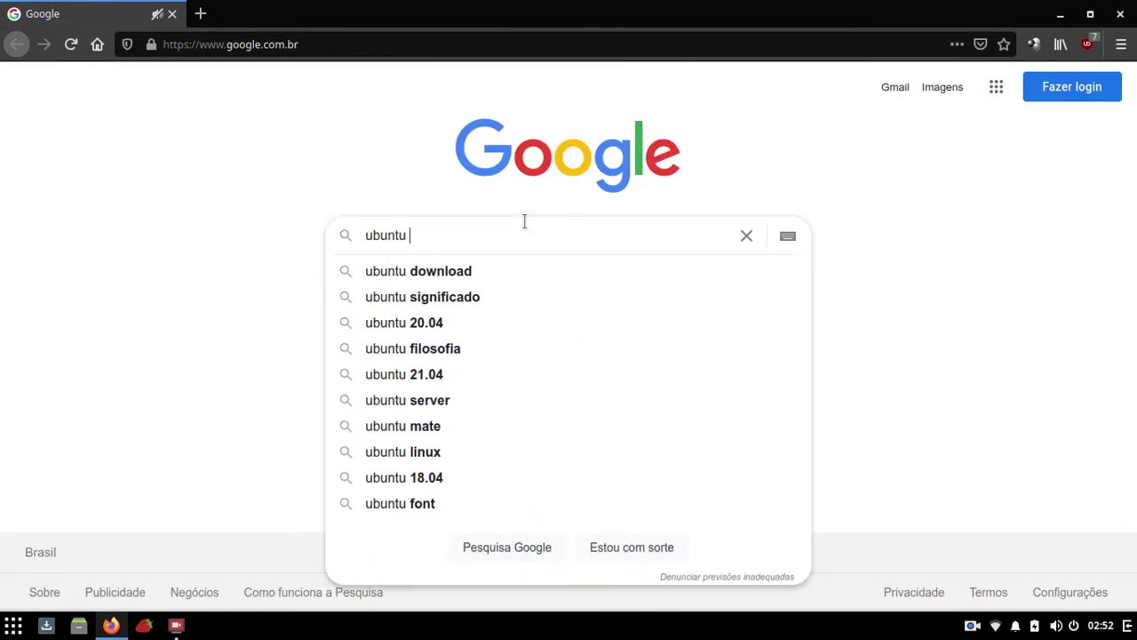
text(bu)
key(Down)
key(Return)
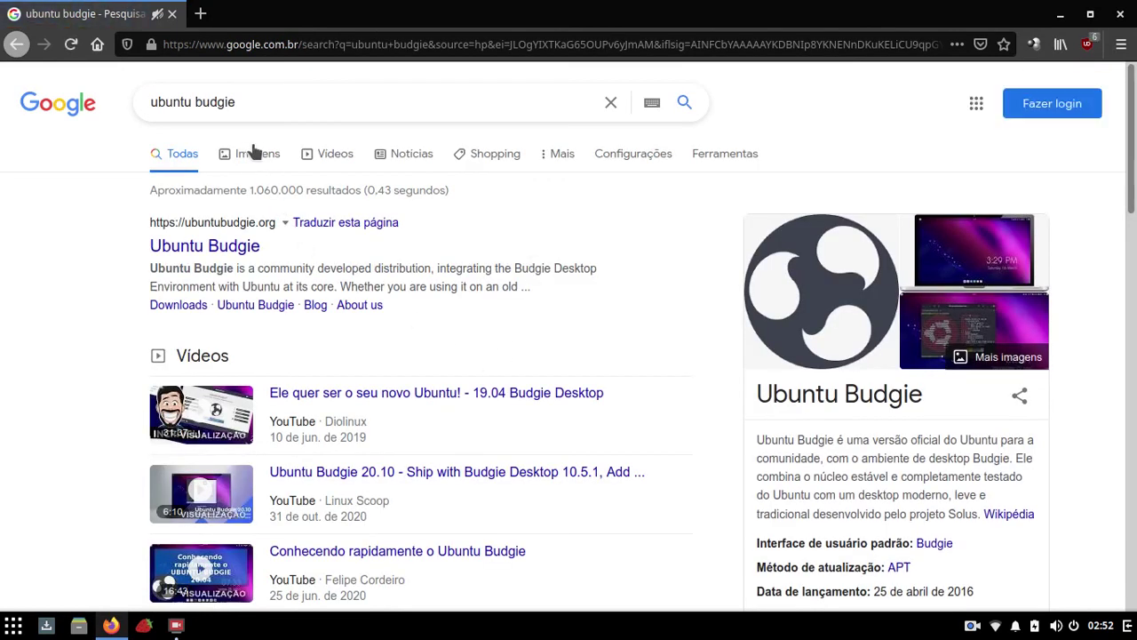
Step: Scroll through the Imagens results, then return to the Todos web results
click(255, 153)
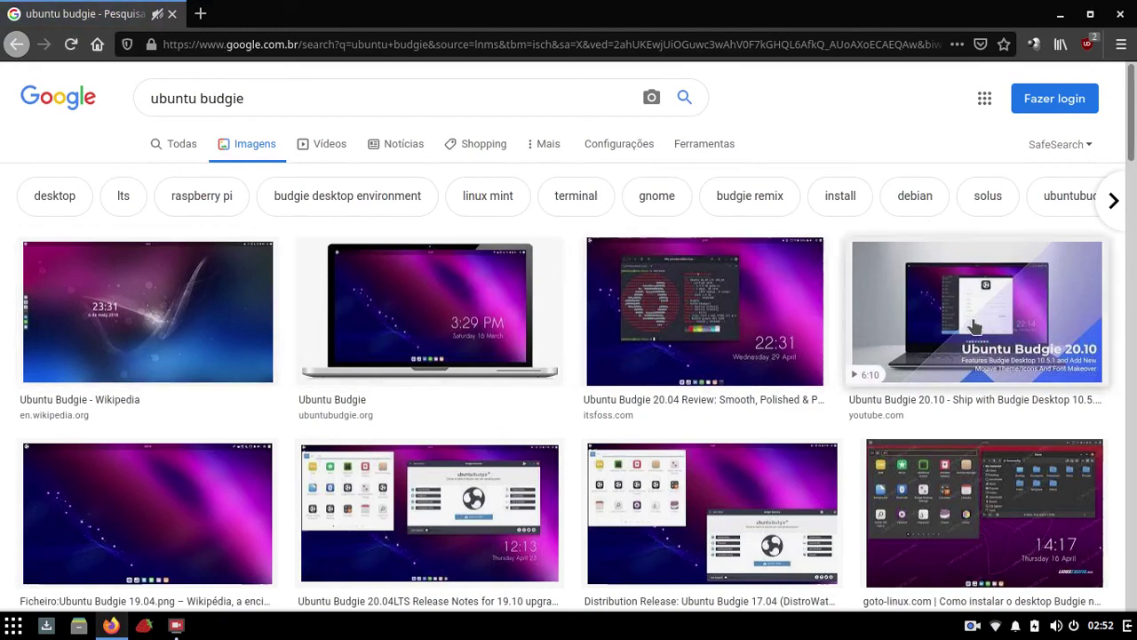
scroll(444, 320, down, 3)
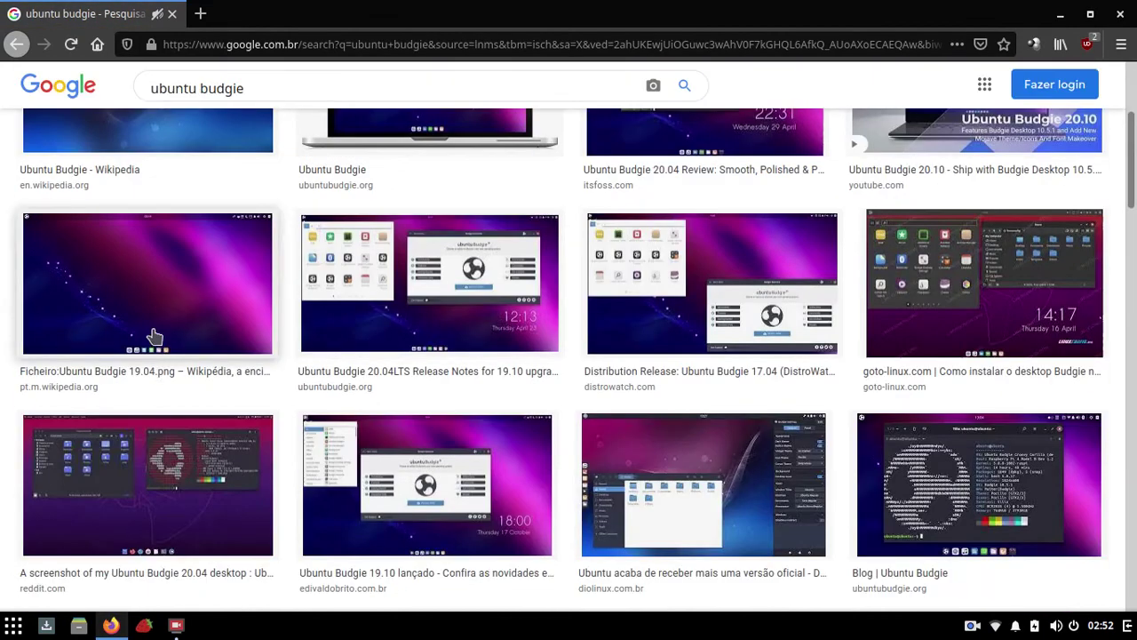
scroll(761, 373, up, 3)
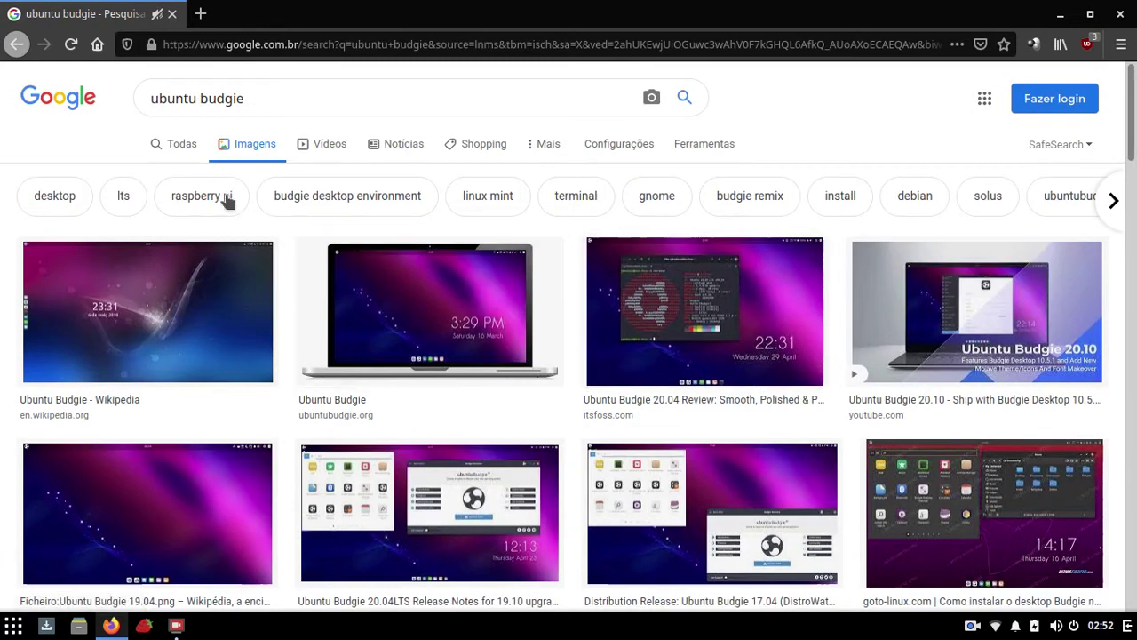
click(188, 145)
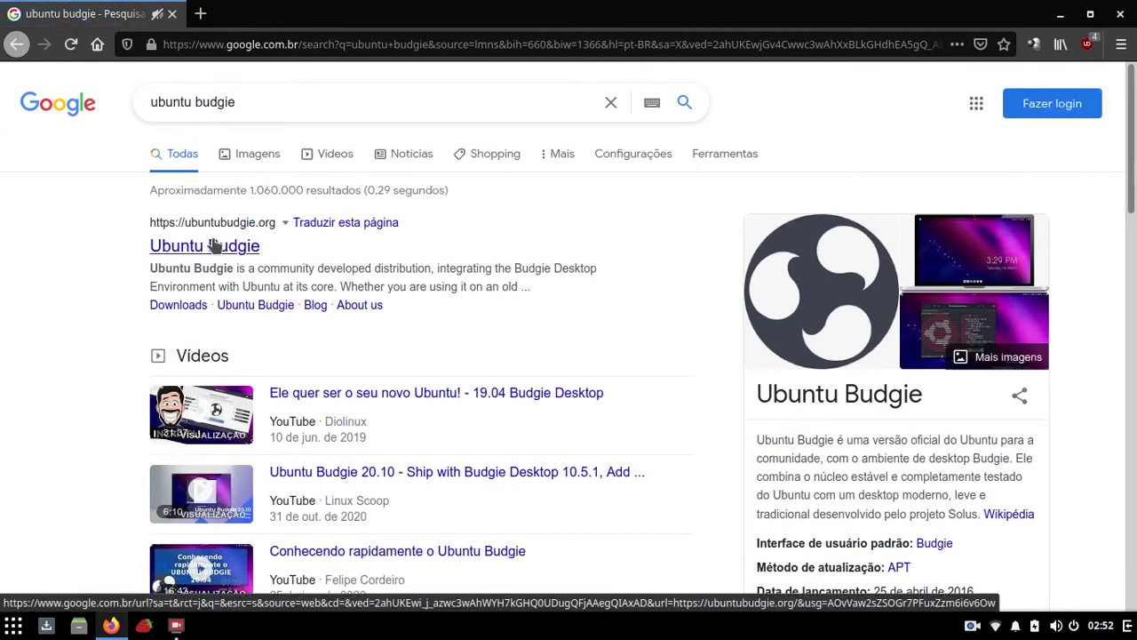
Step: Open the ubuntubudgie.org result, scroll through the homepage, then close Firefox
click(214, 245)
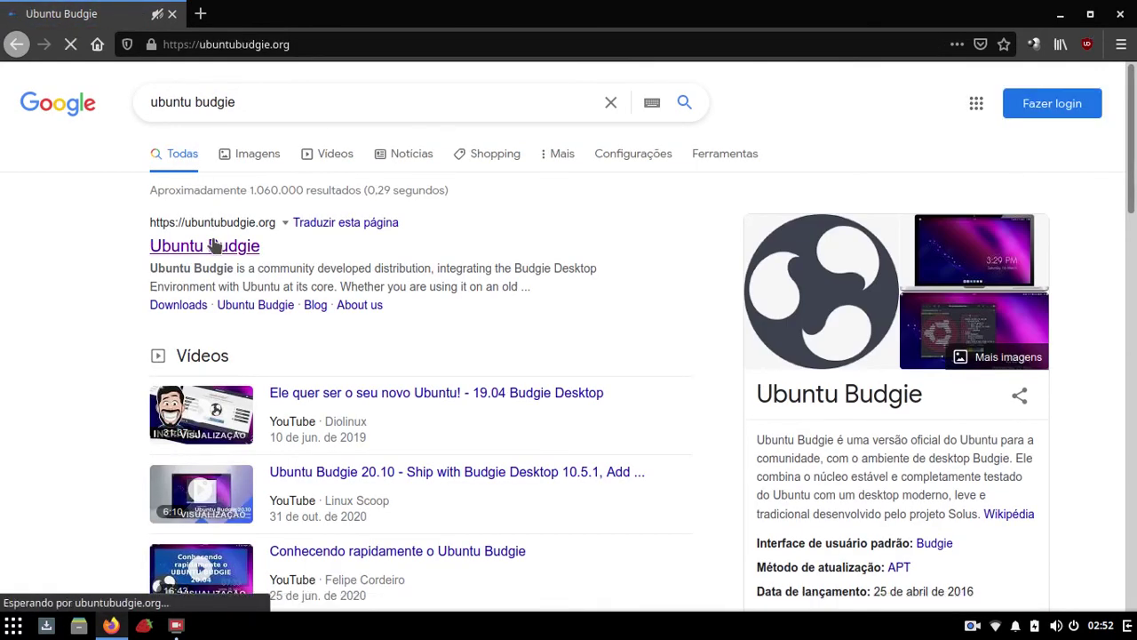
scroll(698, 318, down, 2)
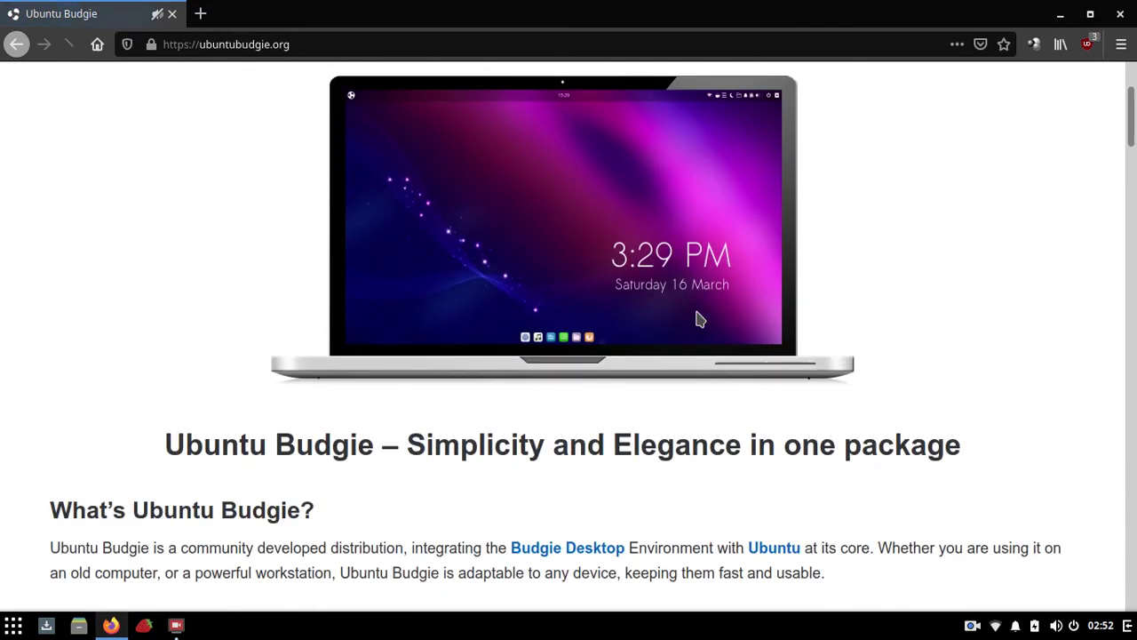
scroll(698, 318, down, 3)
scroll(697, 311, up, 3)
click(1121, 15)
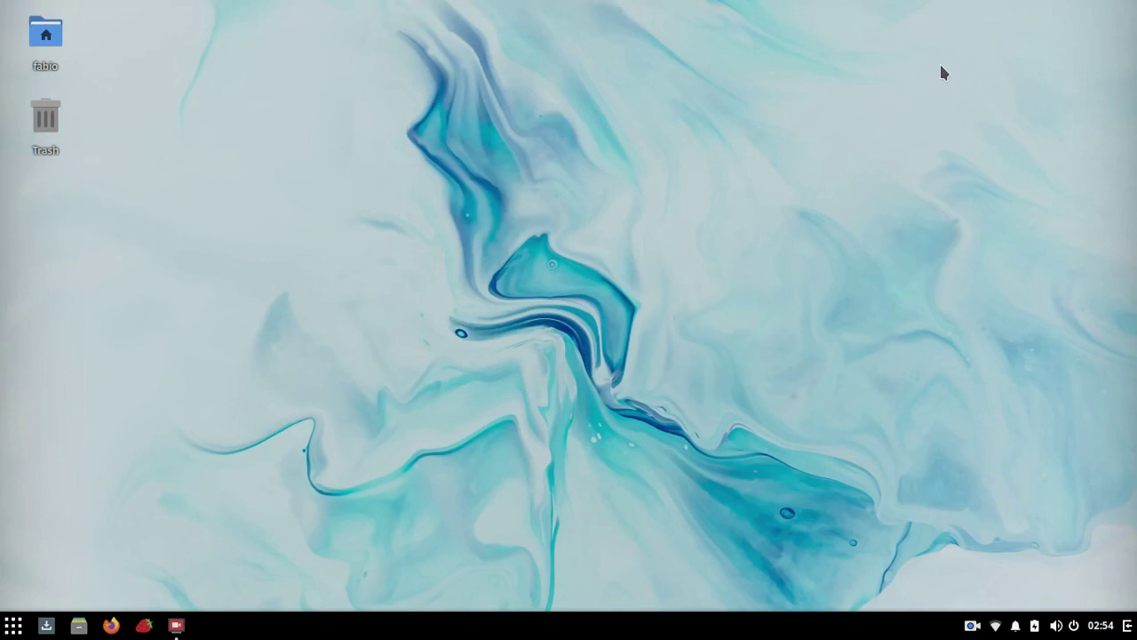
Step: Run 'free -h' in the Guake drop-down terminal, then hide Guake with F12
key(F12)
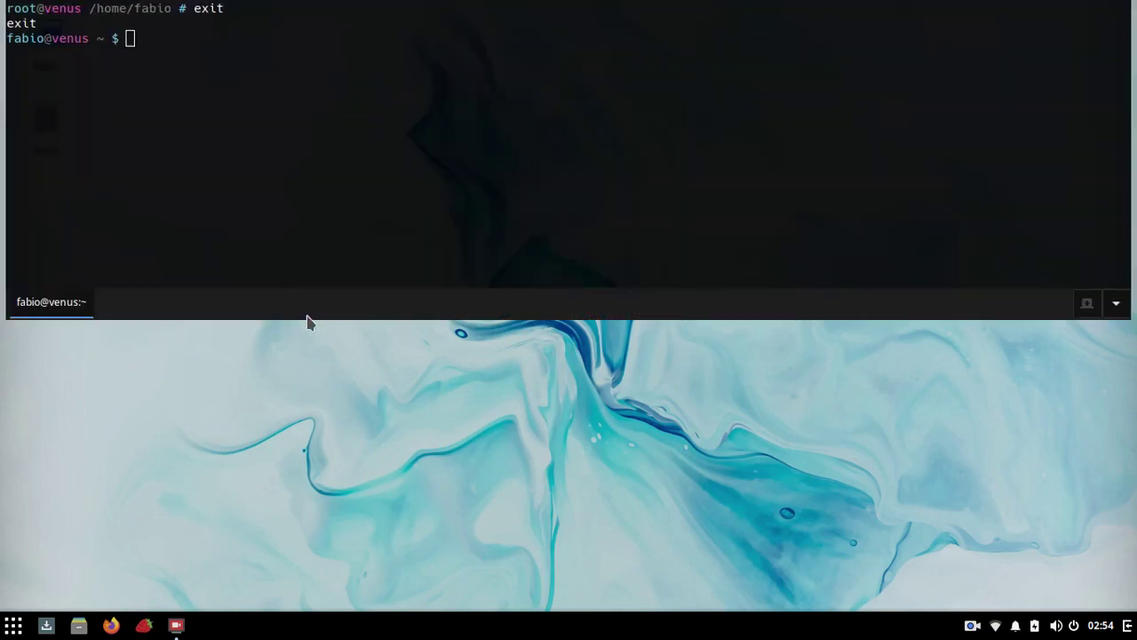
text(free -h)
key(Return)
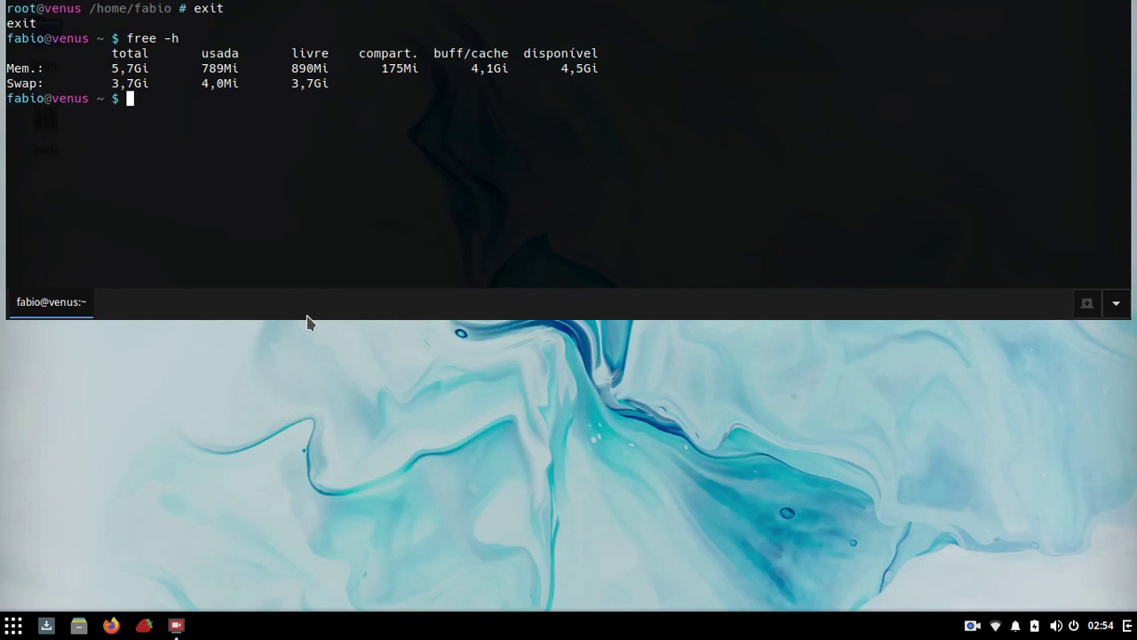
key(F12)
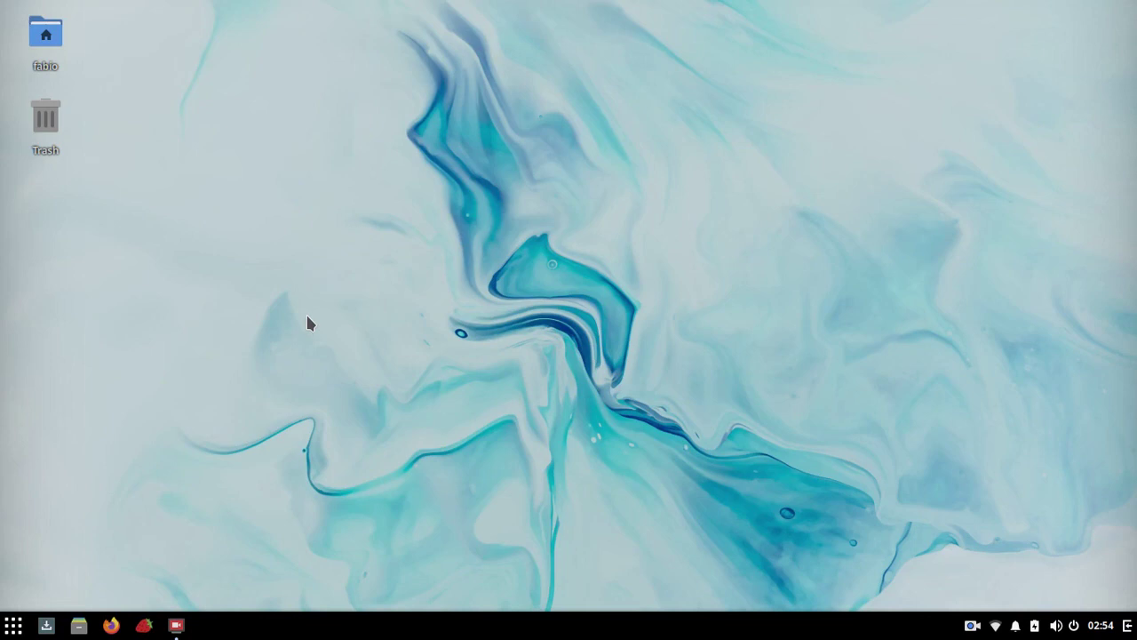
Step: Browse the Escritório, Internet and Multimídia menu categories, ending on Outros
click(15, 626)
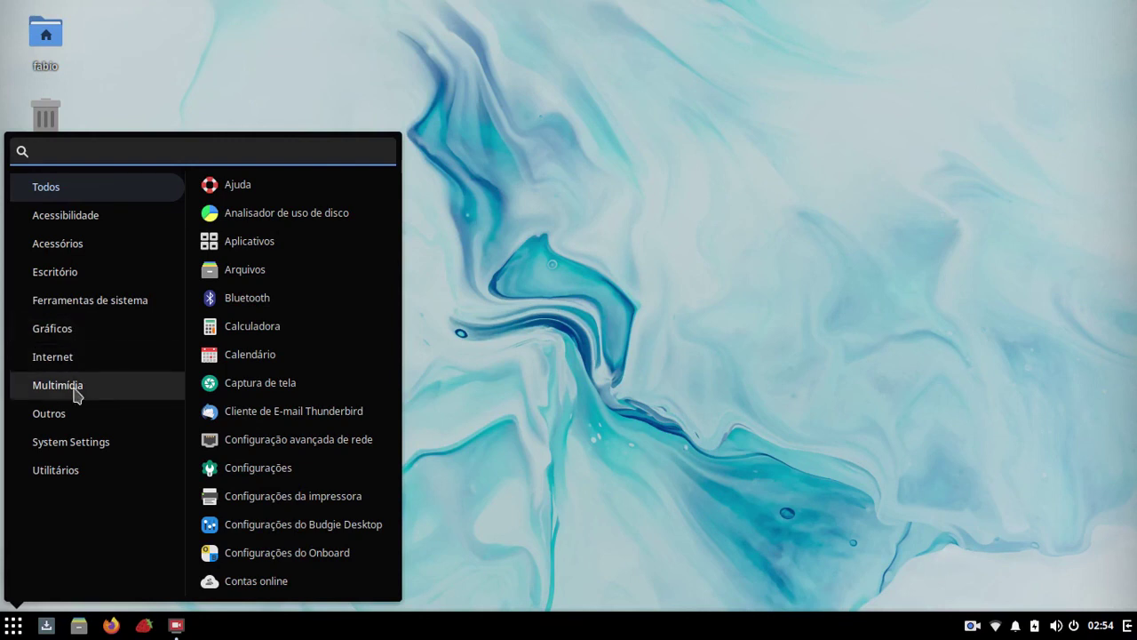
click(66, 272)
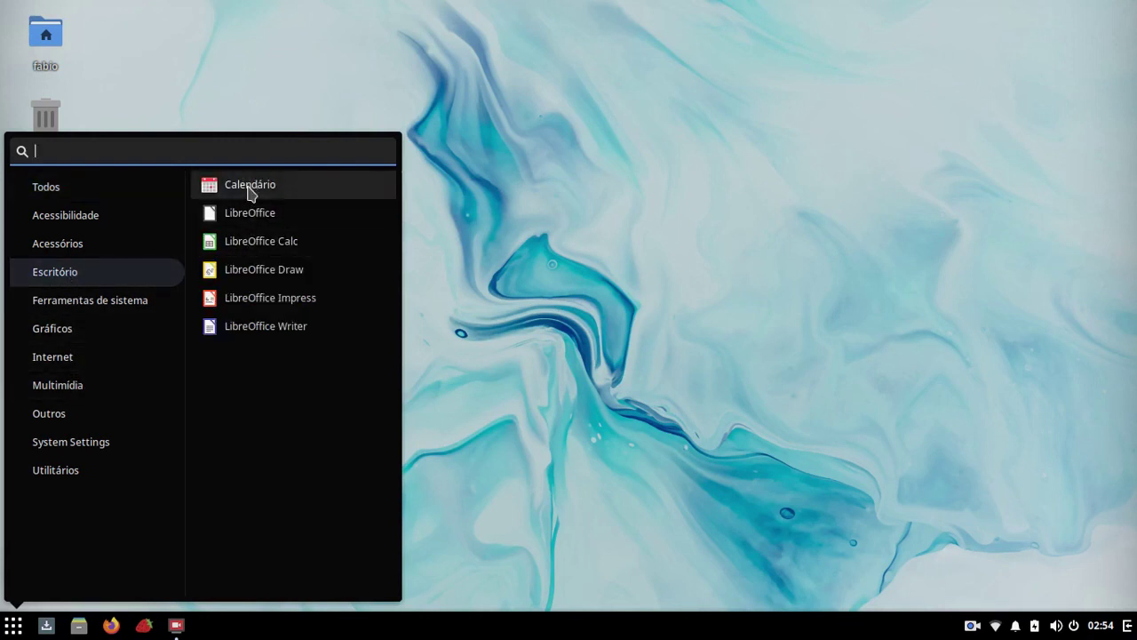
click(74, 366)
click(74, 385)
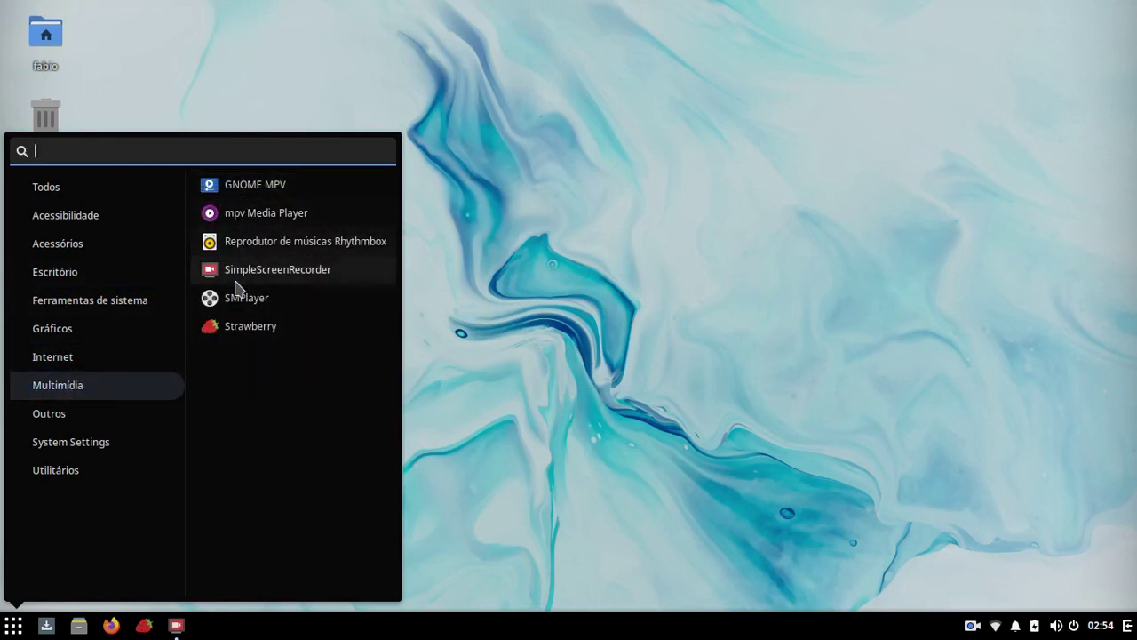
click(64, 415)
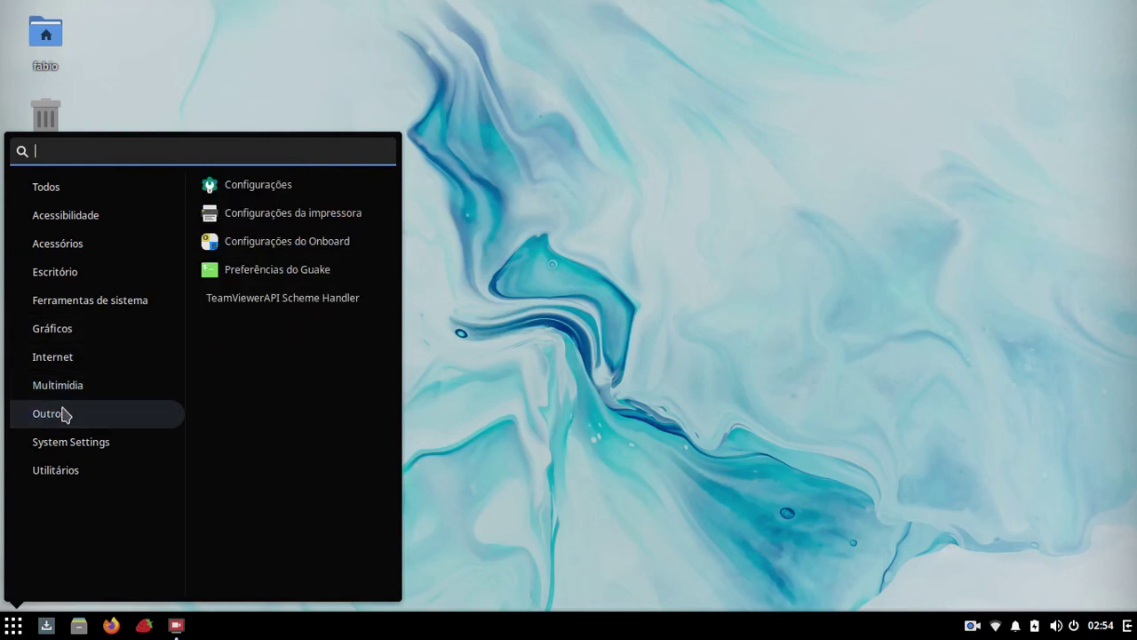